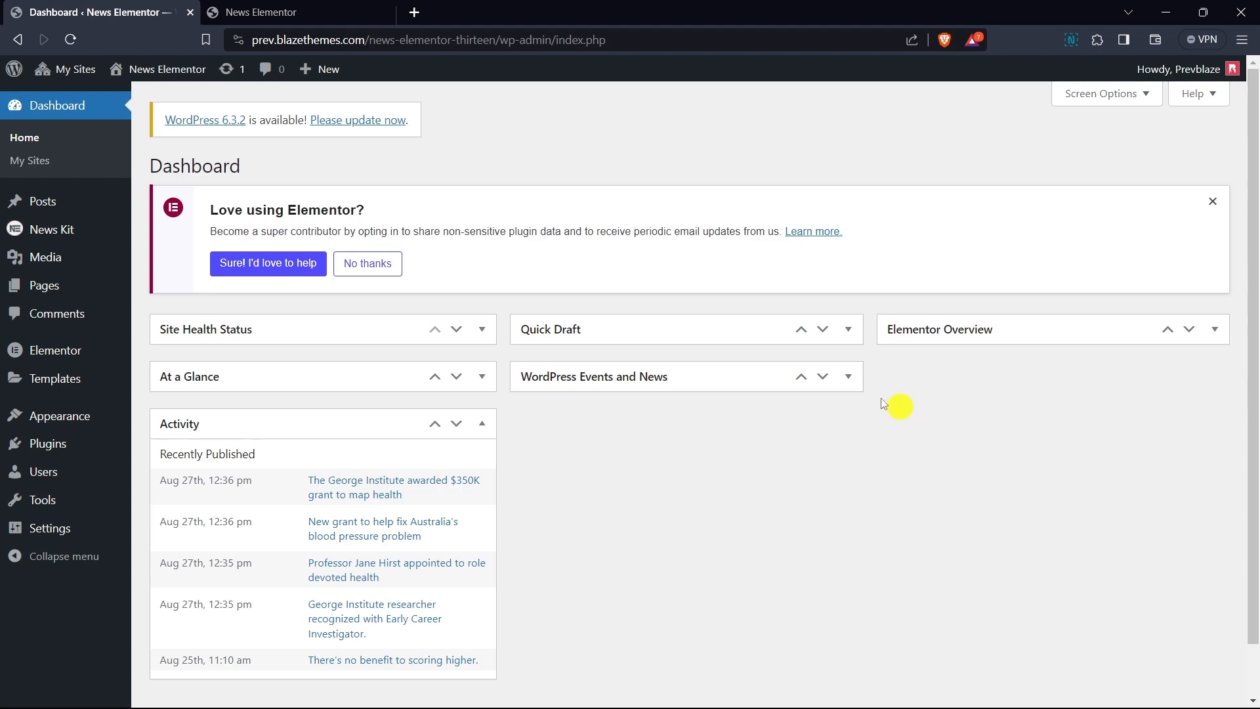
- Open the News Kit Theme Builder and create a new header template named Header
{"action": "left_click", "coordinate": [45, 236]}
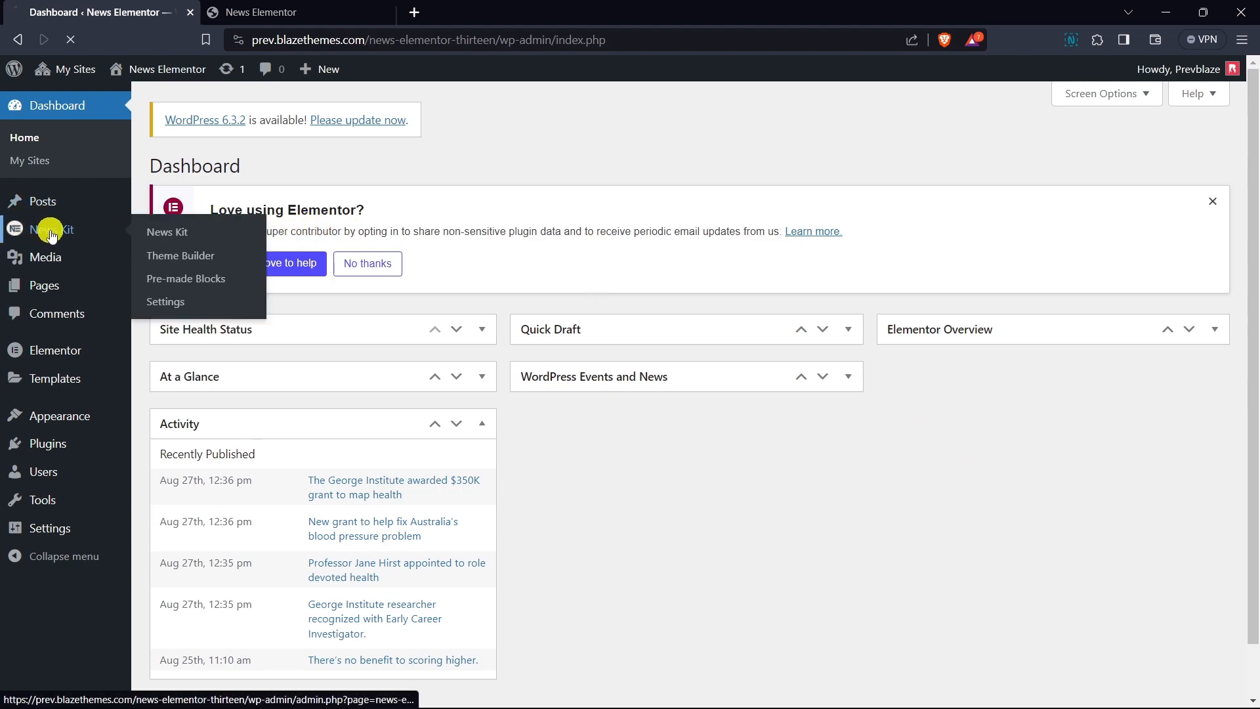
{"action": "left_click", "coordinate": [50, 227]}
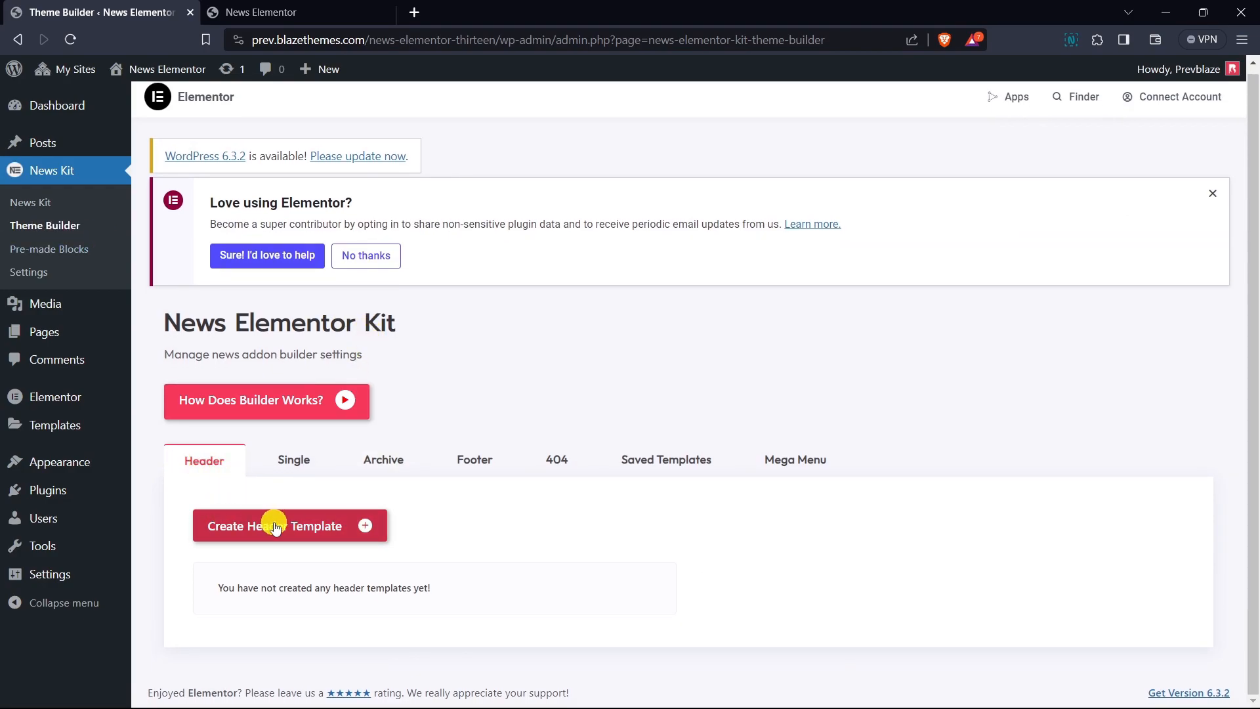
{"action": "left_click", "coordinate": [330, 530]}
{"action": "left_click", "coordinate": [917, 453]}
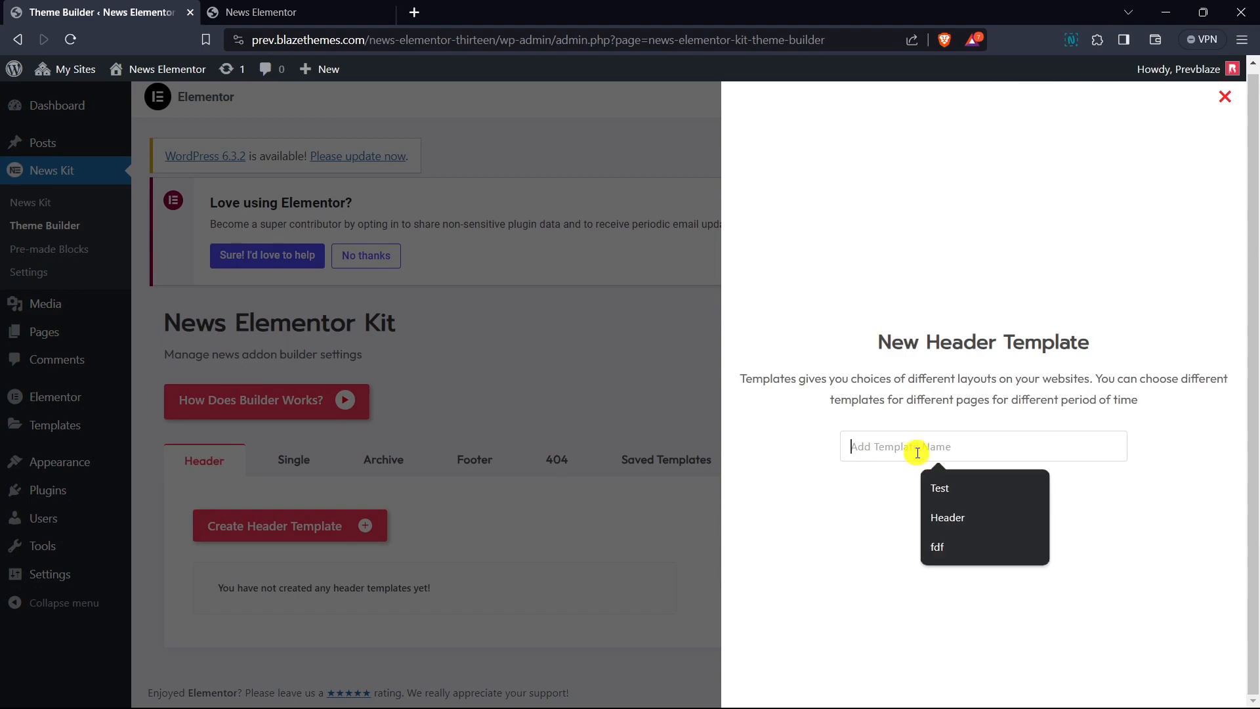
{"action": "type", "text": "Heade"}
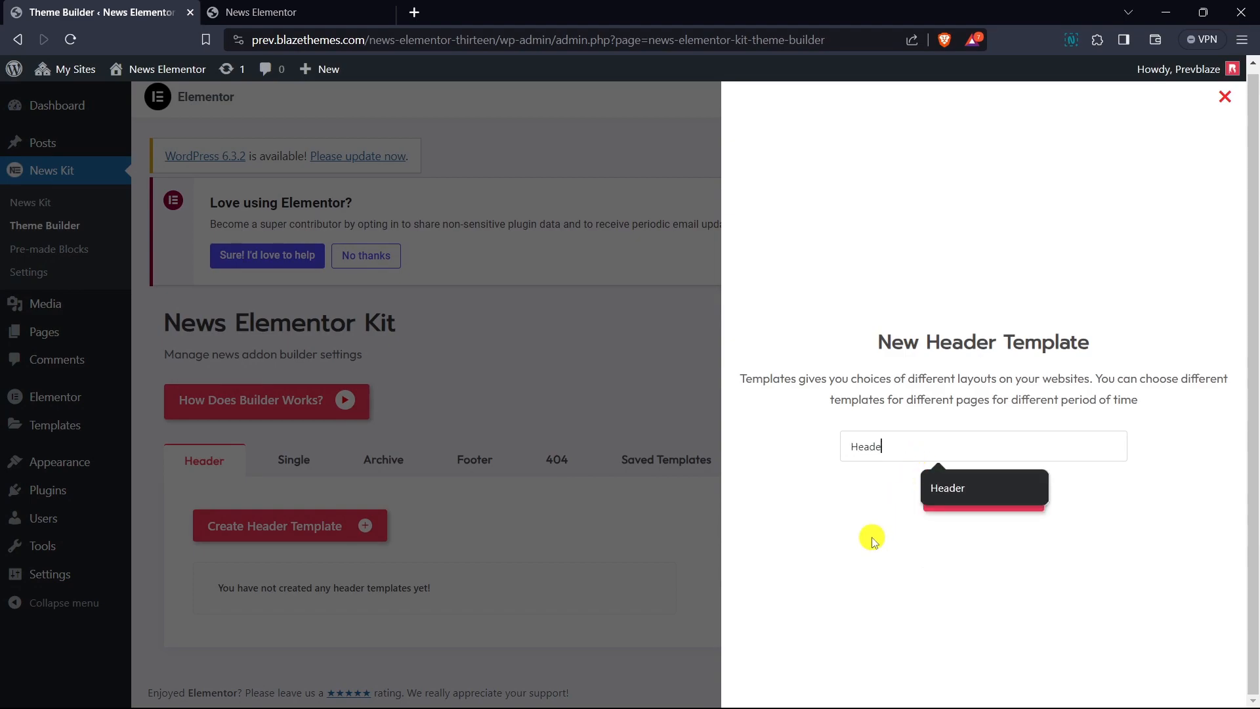
{"action": "type", "text": "r"}
{"action": "left_click", "coordinate": [1013, 501]}
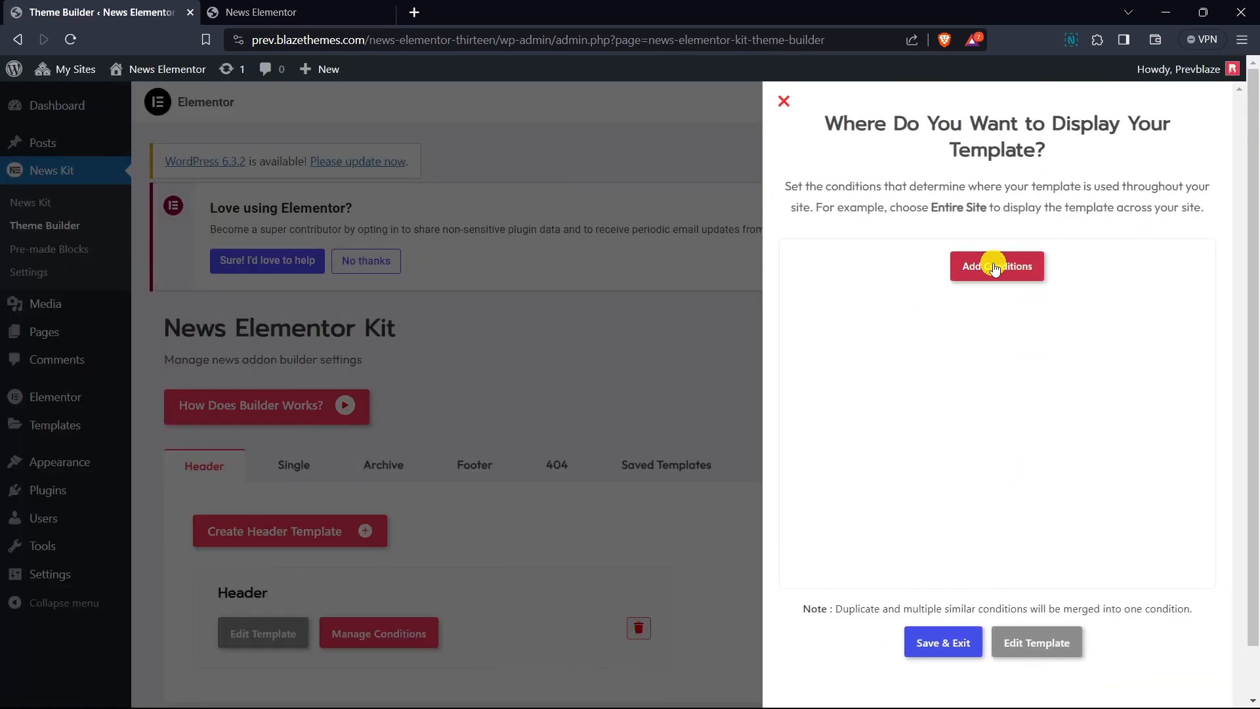
- Add a display condition to include the Entire Site, then save and exit the conditions panel
{"action": "left_click", "coordinate": [990, 268]}
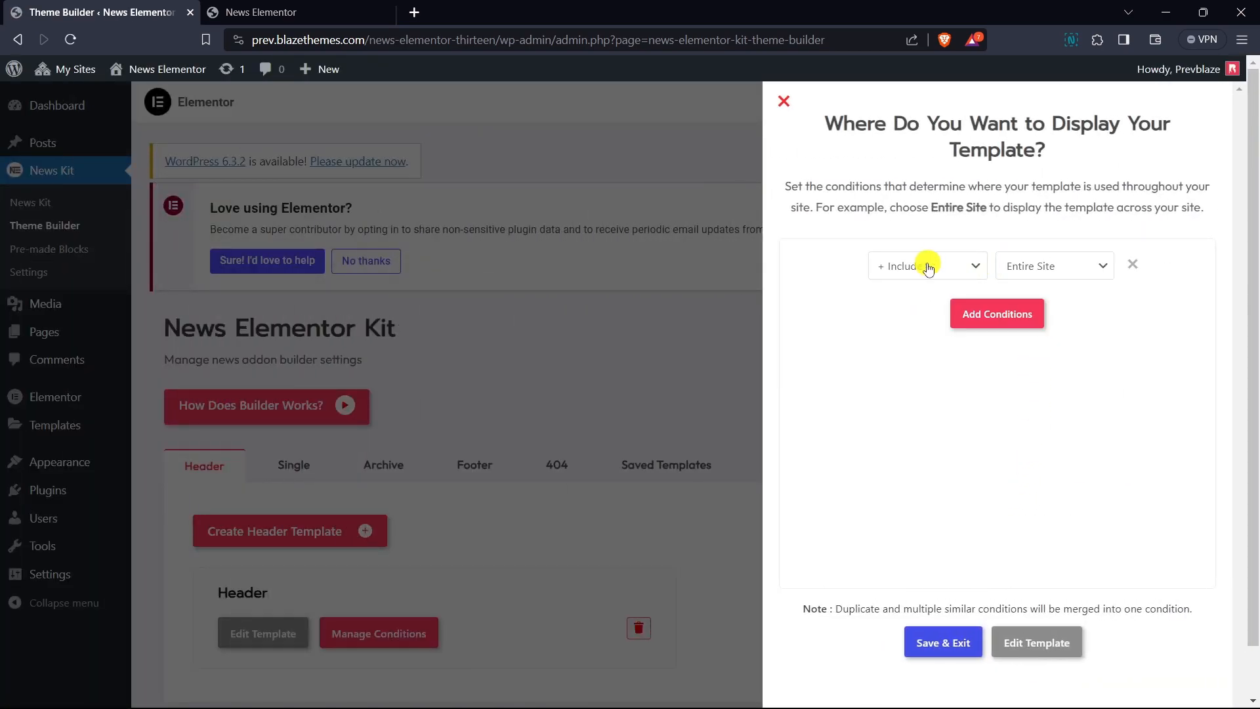
{"action": "left_click", "coordinate": [957, 270]}
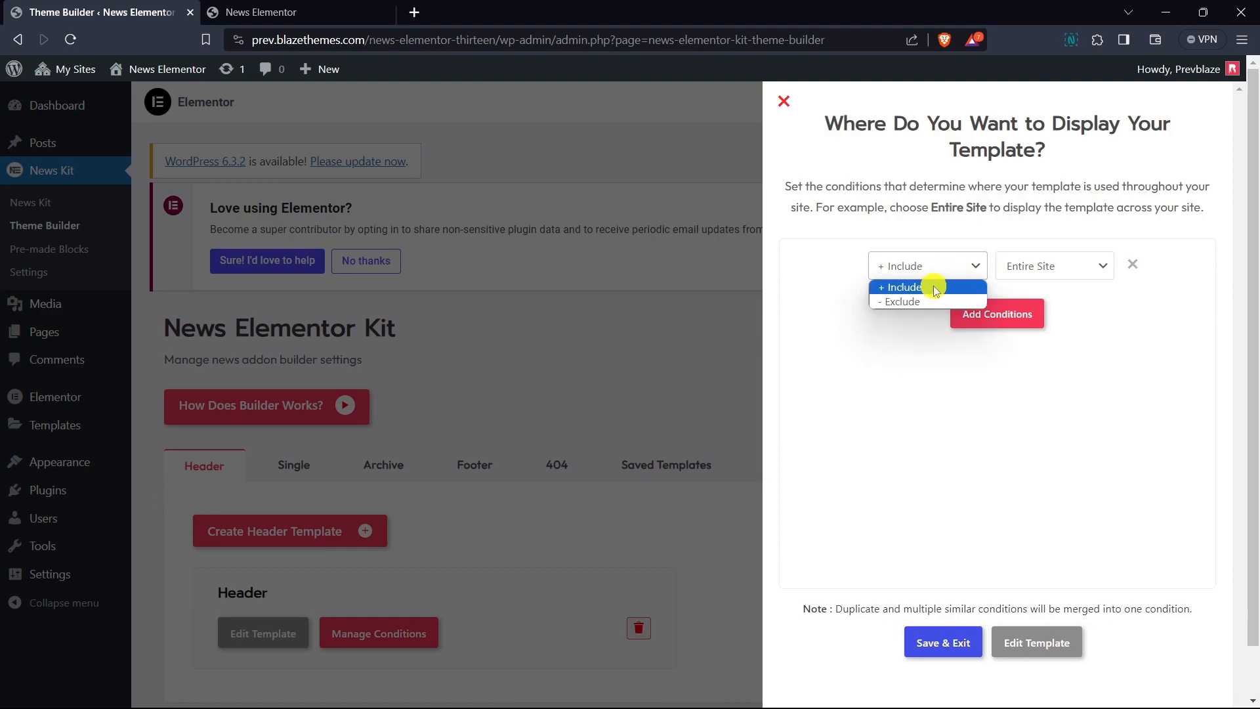
{"action": "left_click", "coordinate": [999, 267]}
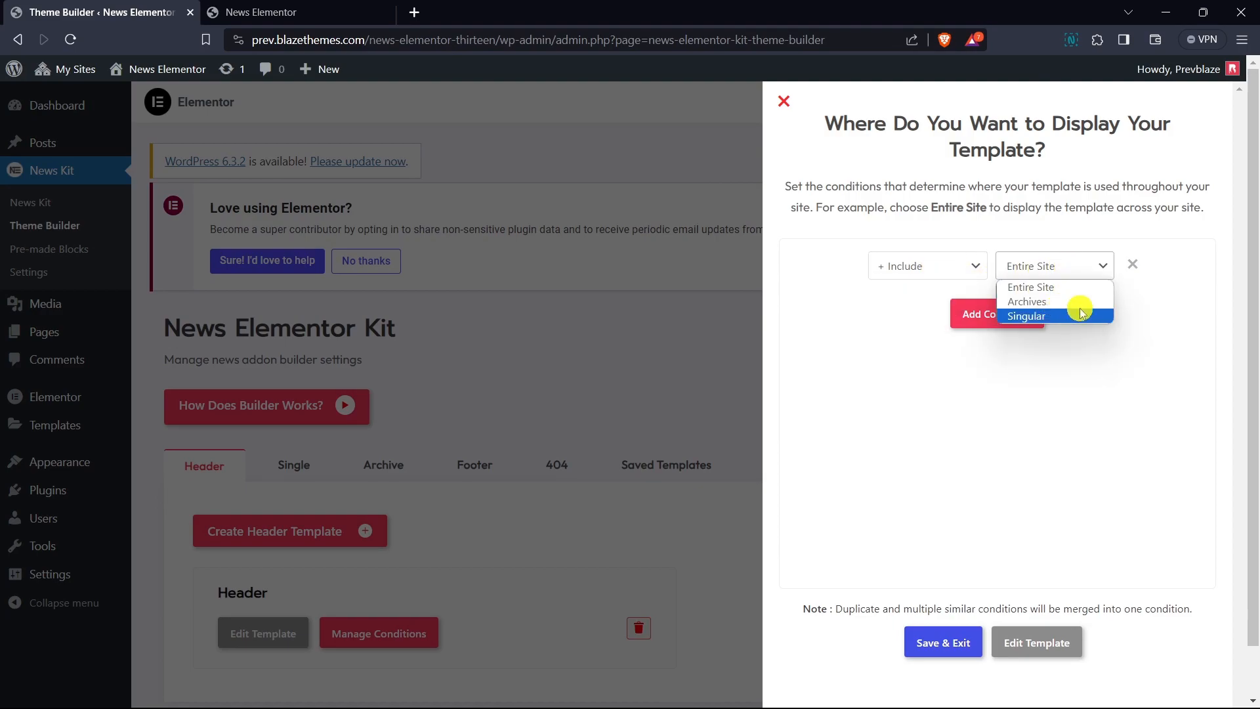
{"action": "left_click", "coordinate": [1009, 423]}
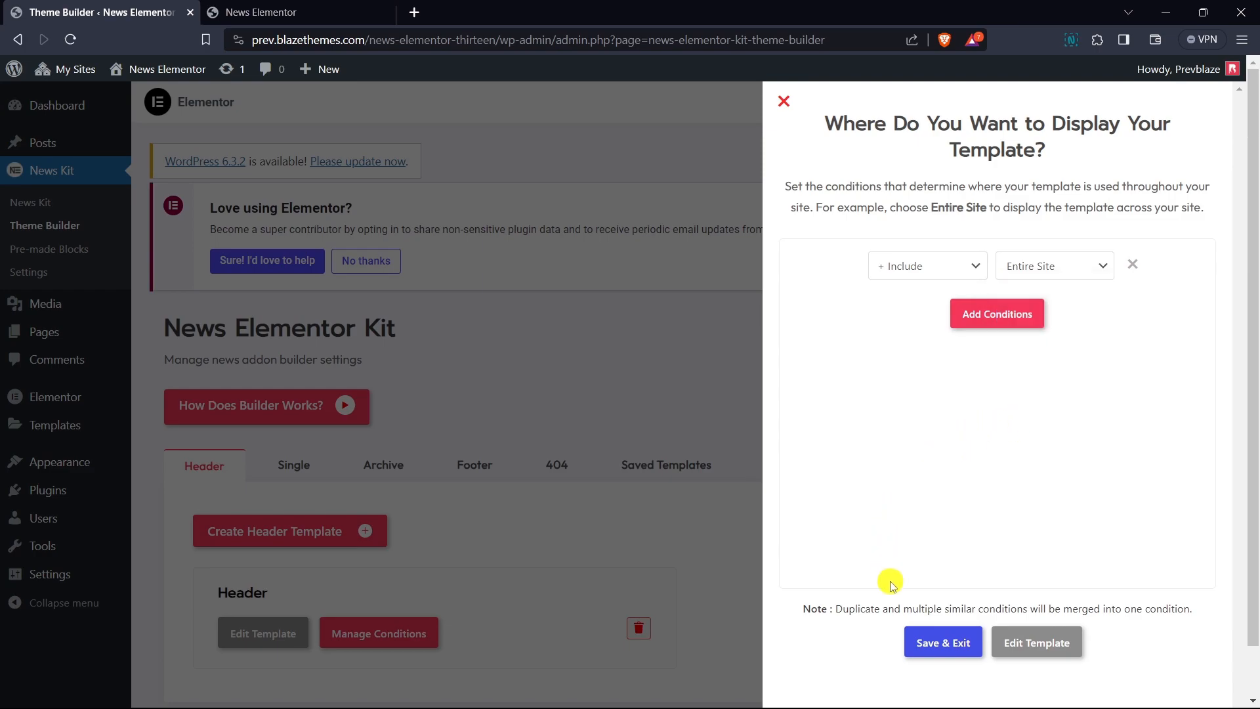
{"action": "left_click", "coordinate": [942, 645]}
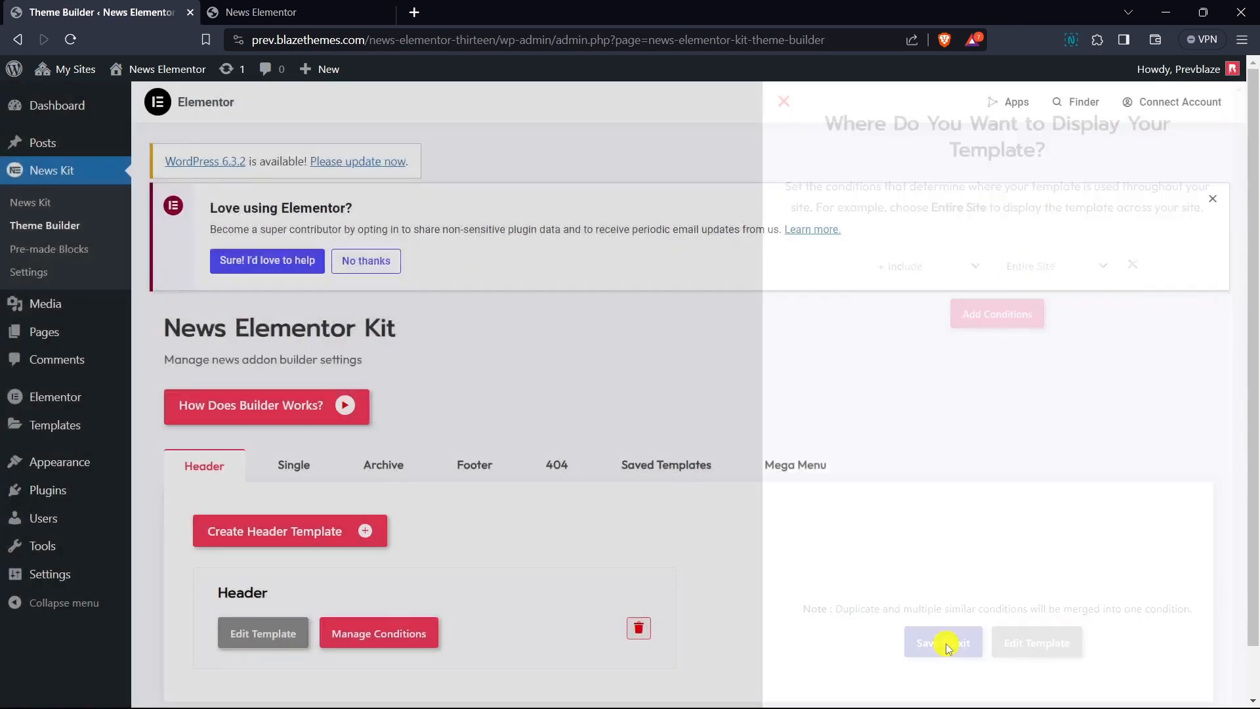
- Open the Header template in the Elementor editor and add an inner section with three columns
{"action": "scroll", "coordinate": [469, 526], "scroll_direction": "down", "scroll_amount": 1}
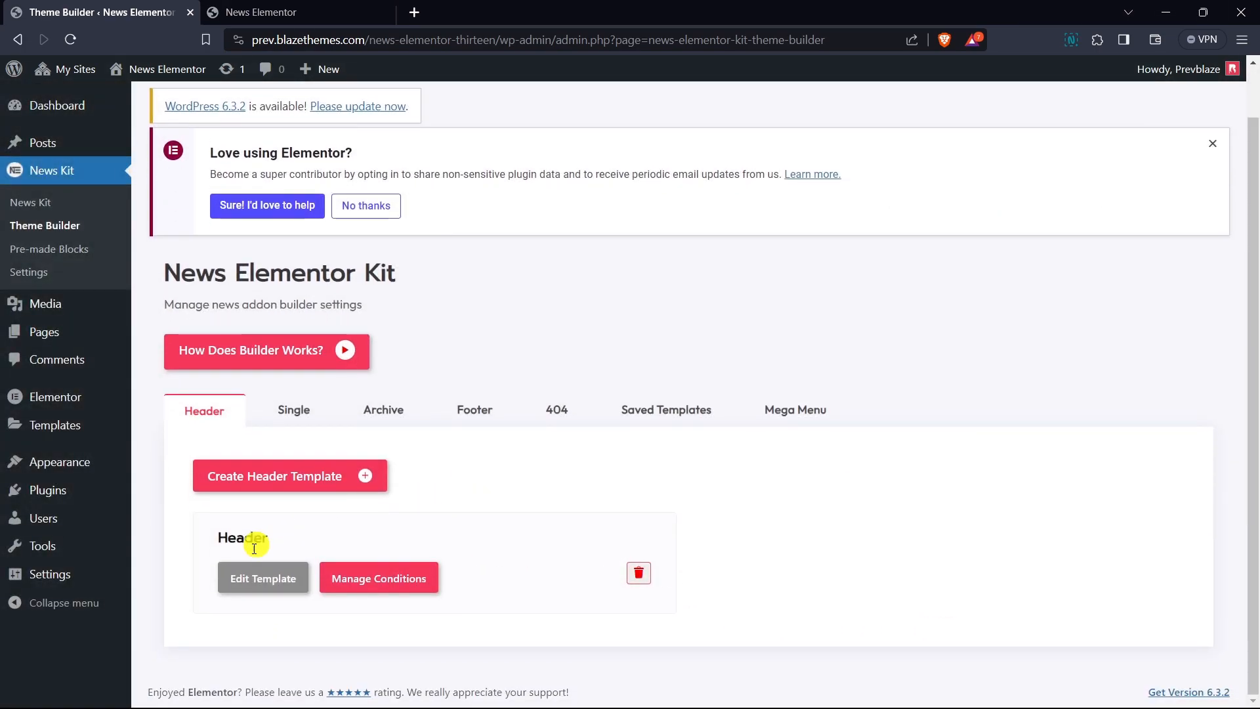
{"action": "left_click", "coordinate": [269, 583]}
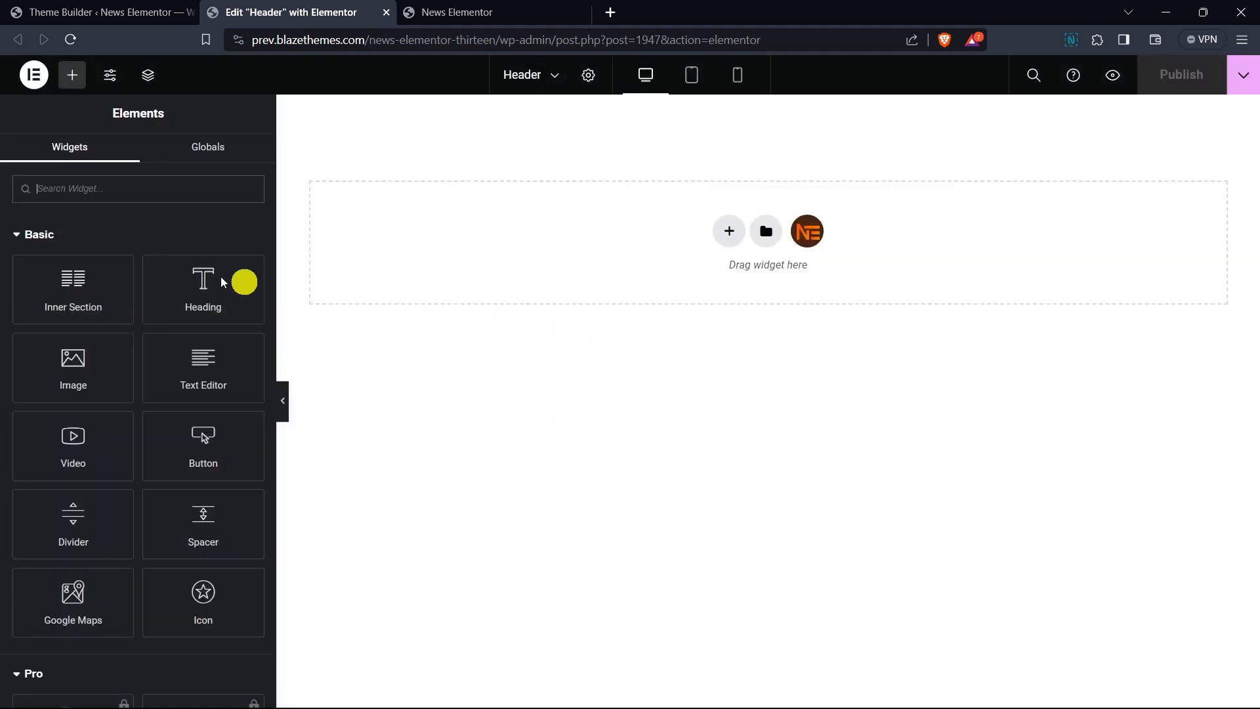
{"action": "left_click_drag", "start_coordinate": [72, 281], "coordinate": [496, 245]}
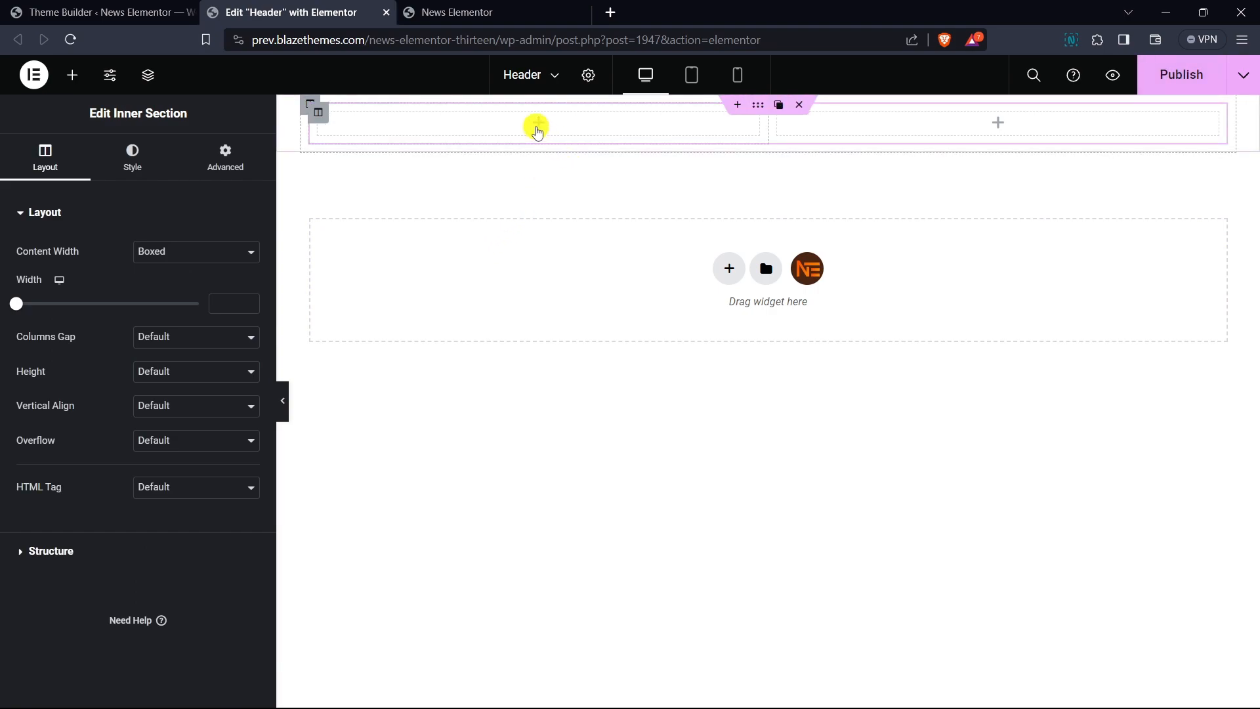
{"action": "right_click", "coordinate": [537, 129]}
{"action": "left_click", "coordinate": [609, 201]}
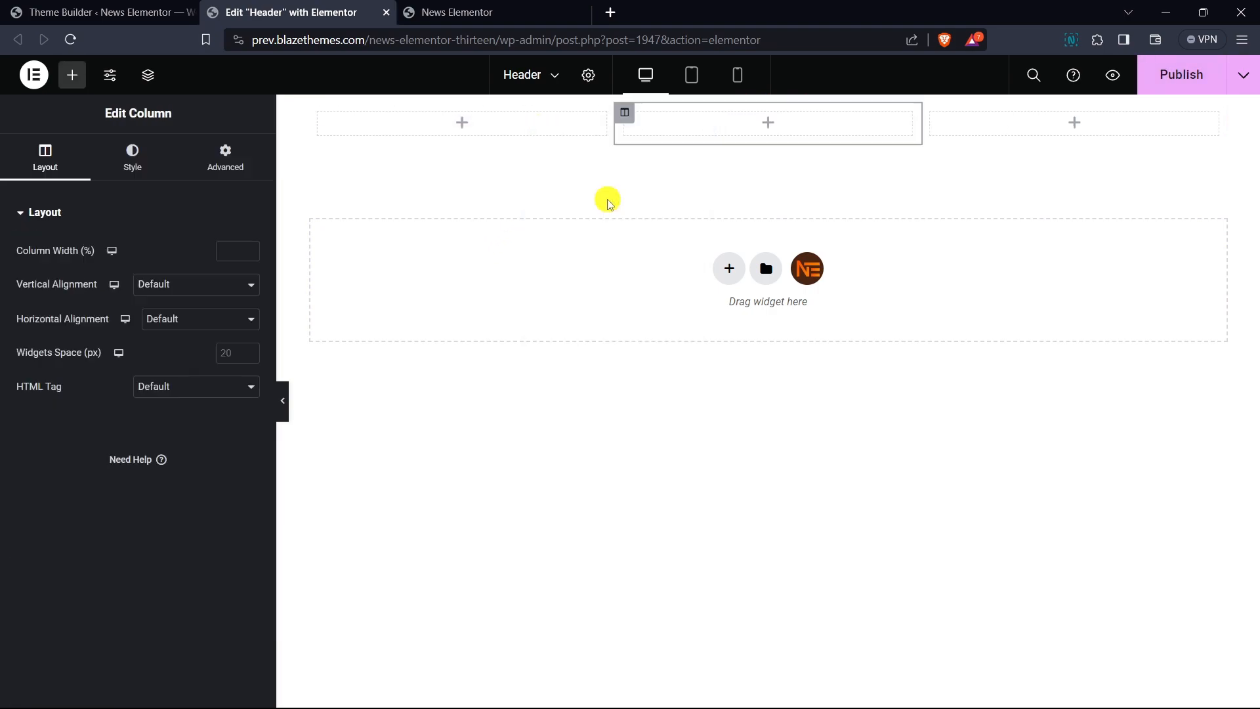
- Give the inner section a classic solid background colour of #000000
{"action": "left_click", "coordinate": [761, 107]}
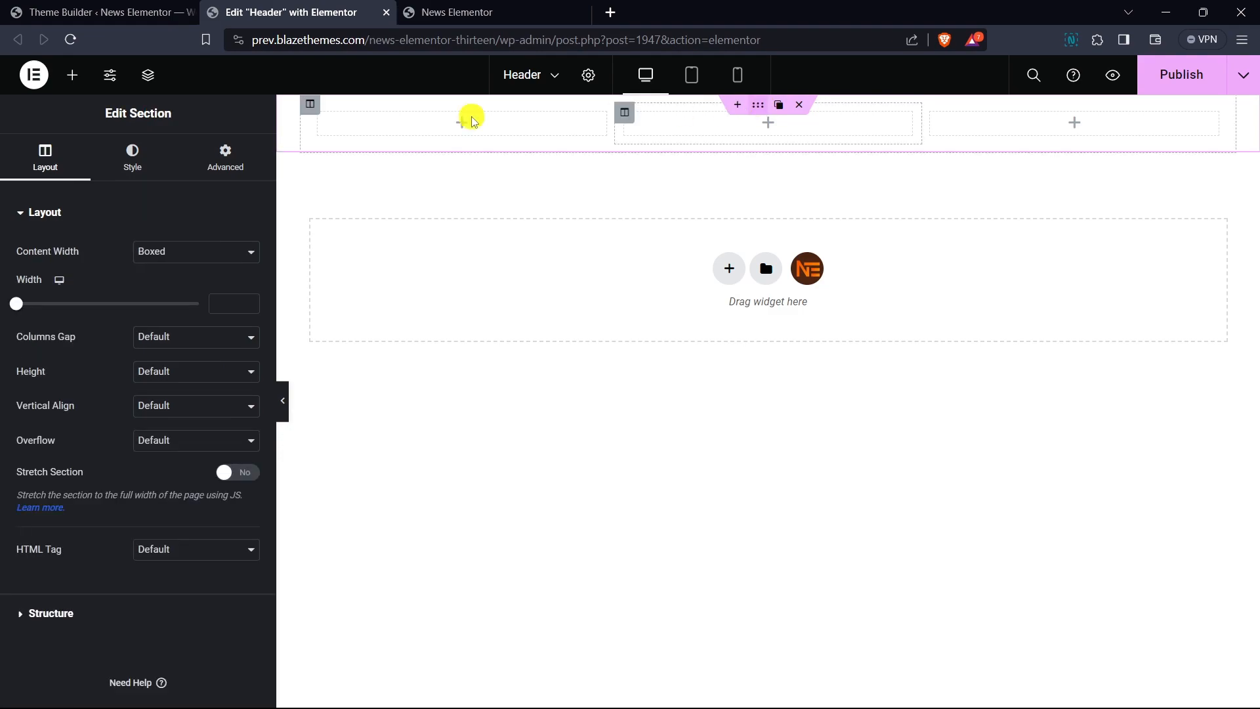
{"action": "left_click", "coordinate": [132, 164]}
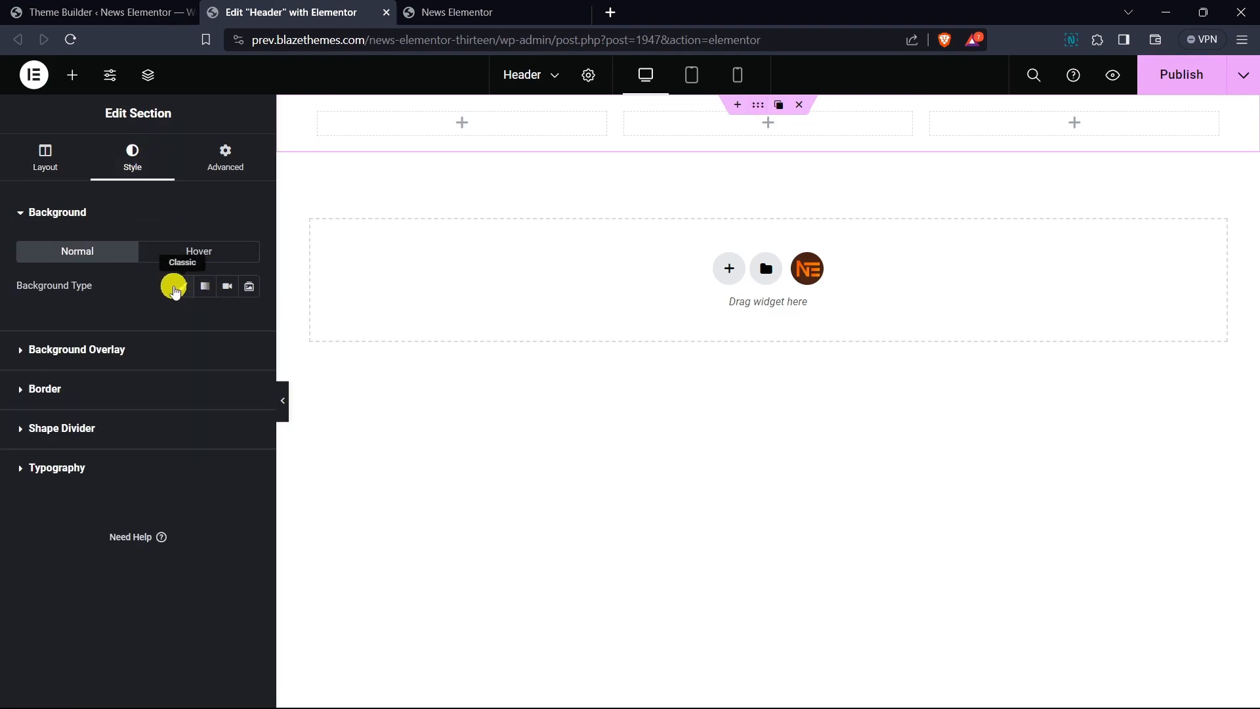
{"action": "left_click", "coordinate": [182, 287]}
{"action": "left_click", "coordinate": [249, 321]}
{"action": "left_click", "coordinate": [171, 511]}
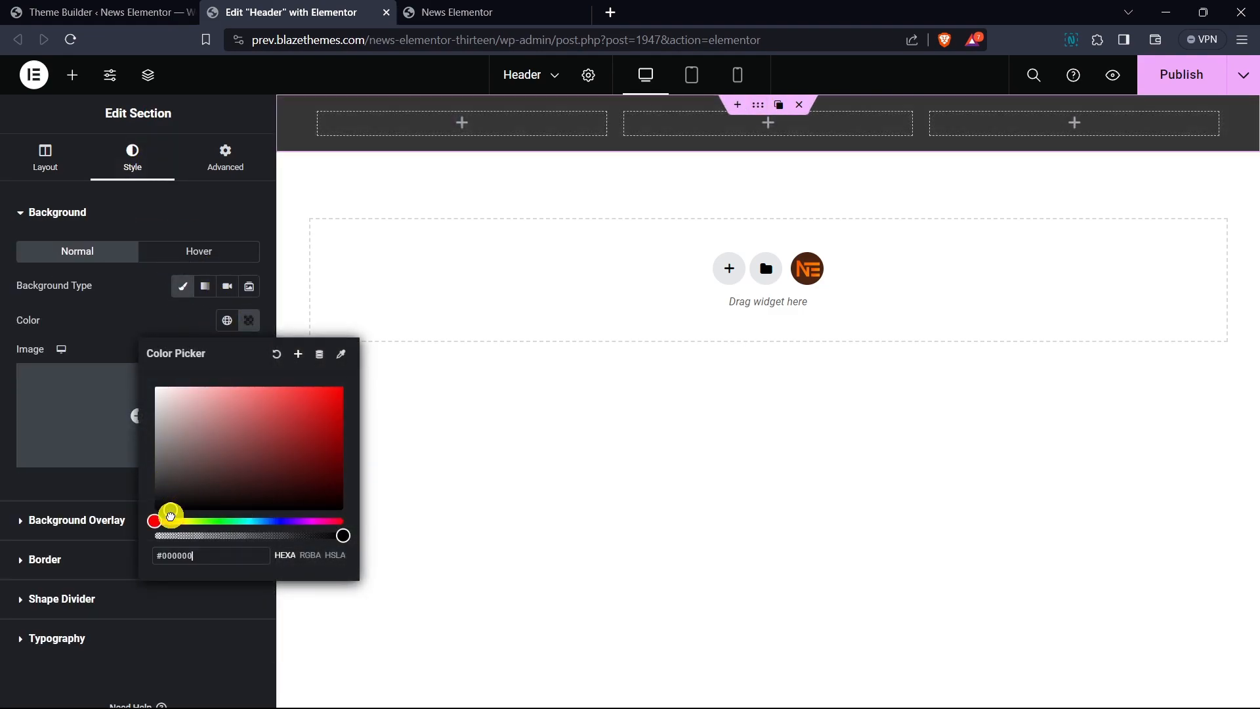
{"action": "left_click", "coordinate": [122, 332]}
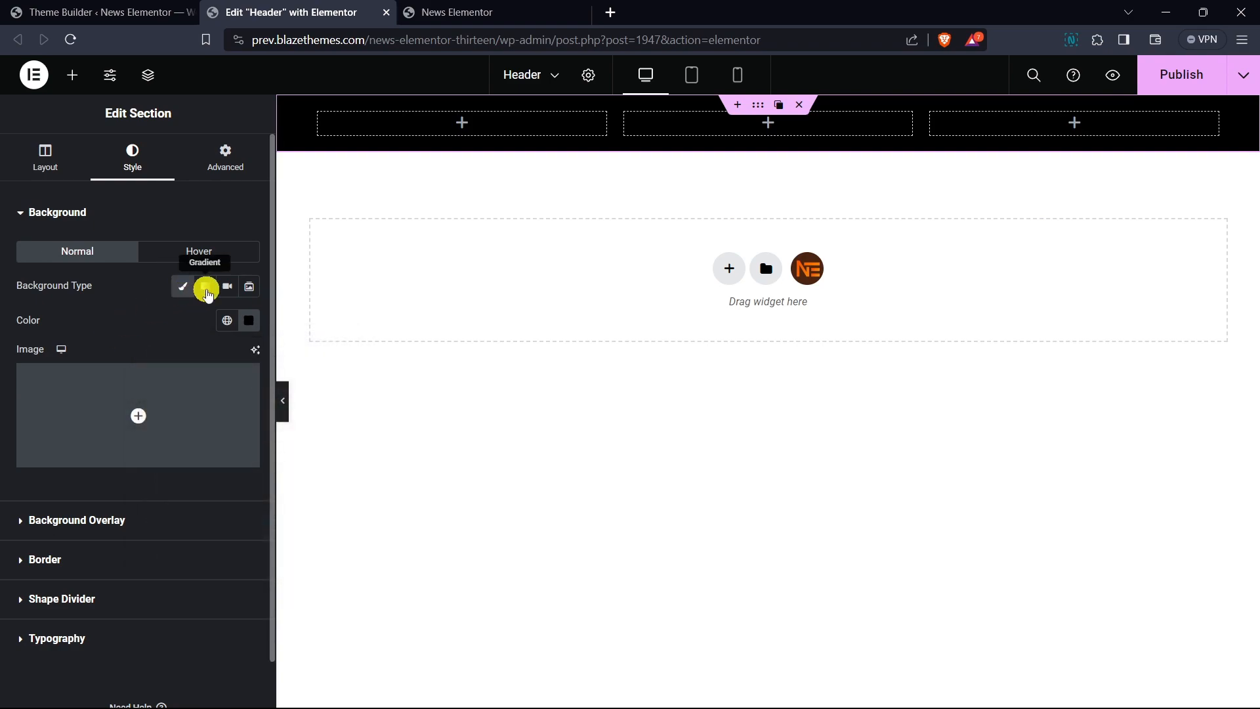
- Check the section's advanced padding and set its columns gap to No Gap
{"action": "left_click", "coordinate": [227, 166]}
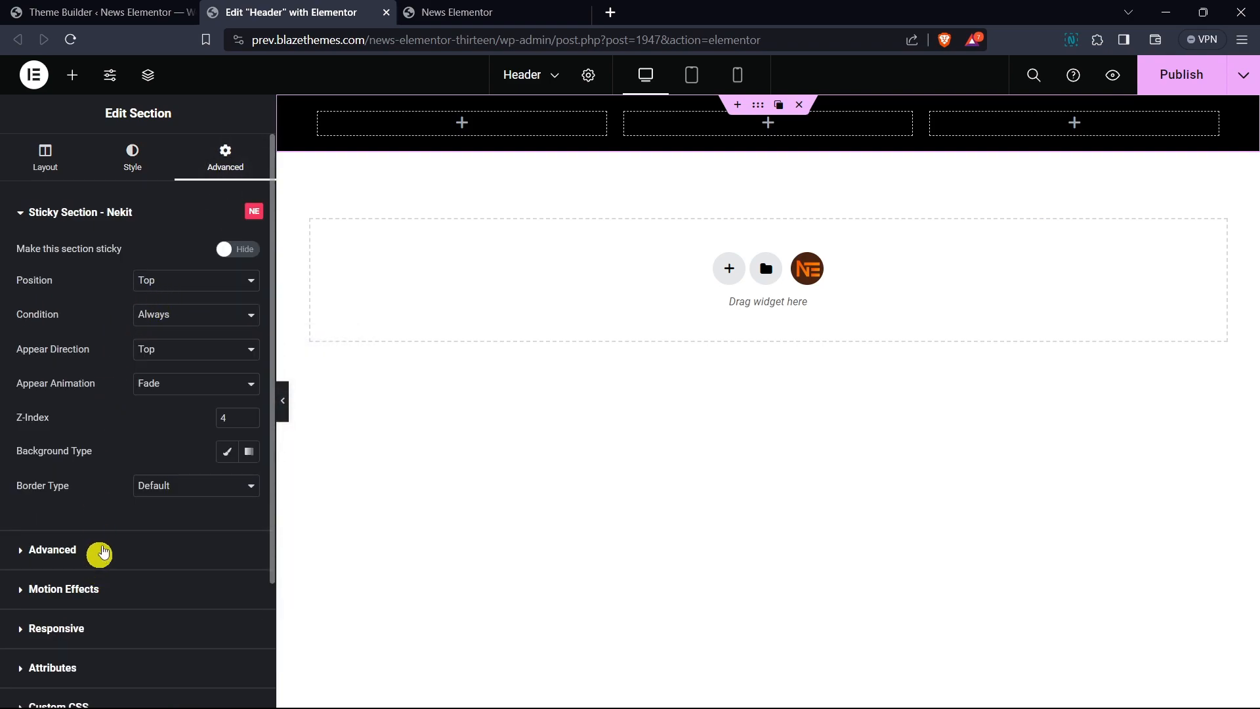
{"action": "left_click", "coordinate": [52, 550]}
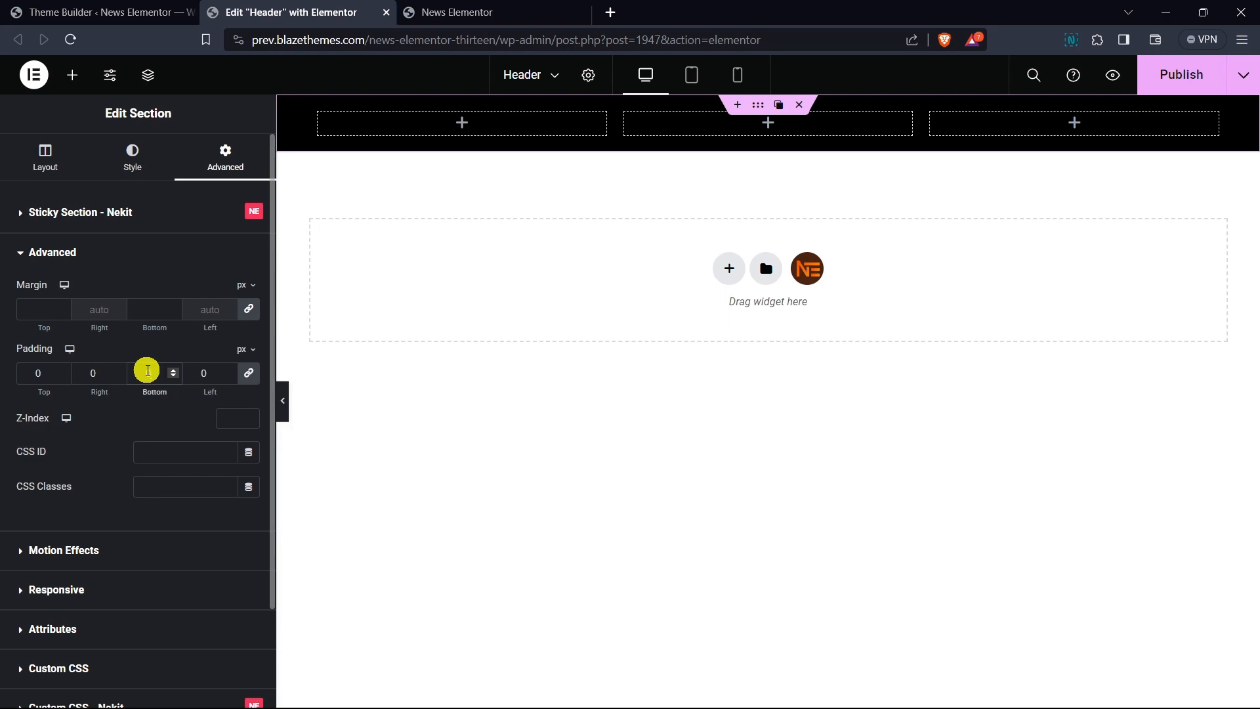
{"action": "left_click", "coordinate": [47, 158]}
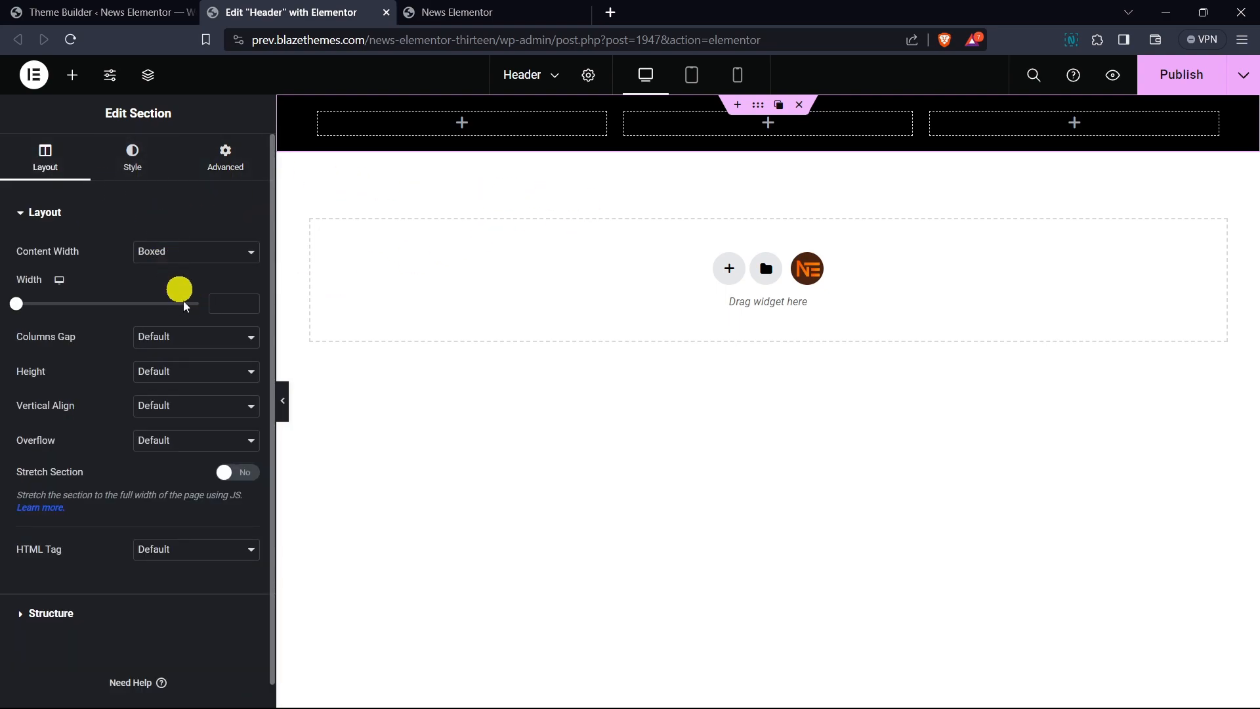
{"action": "left_click", "coordinate": [188, 337]}
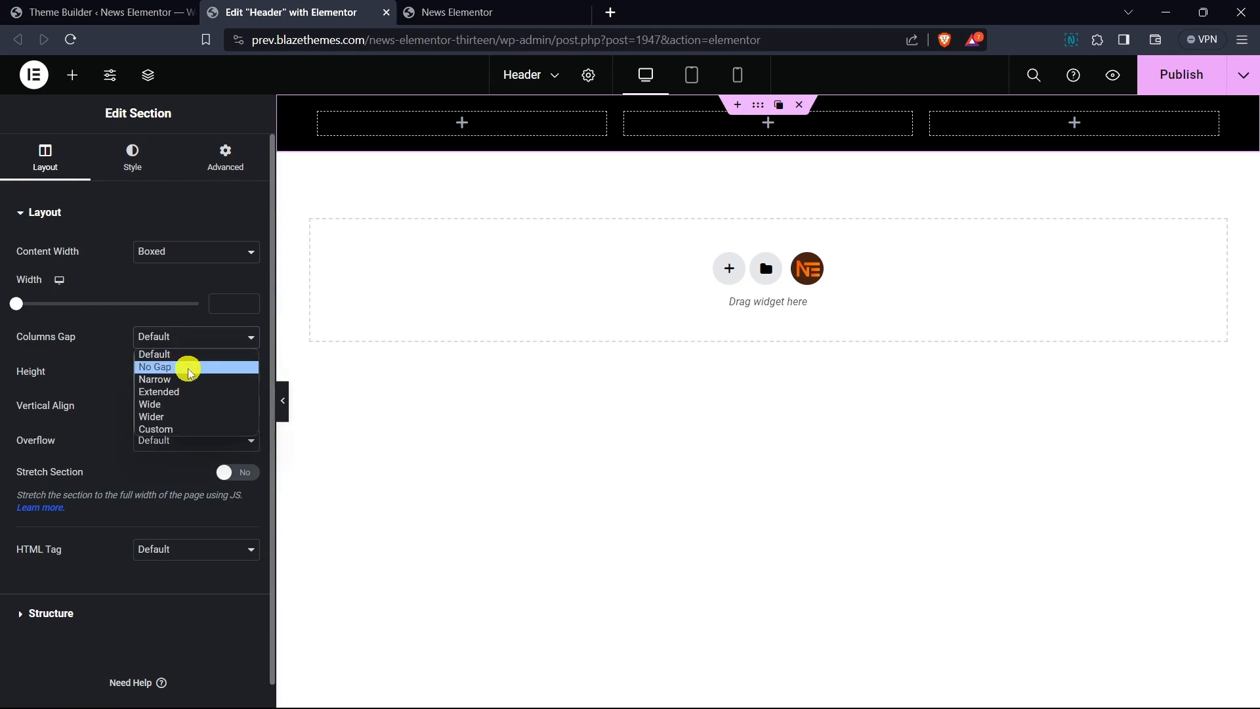
{"action": "left_click", "coordinate": [188, 363]}
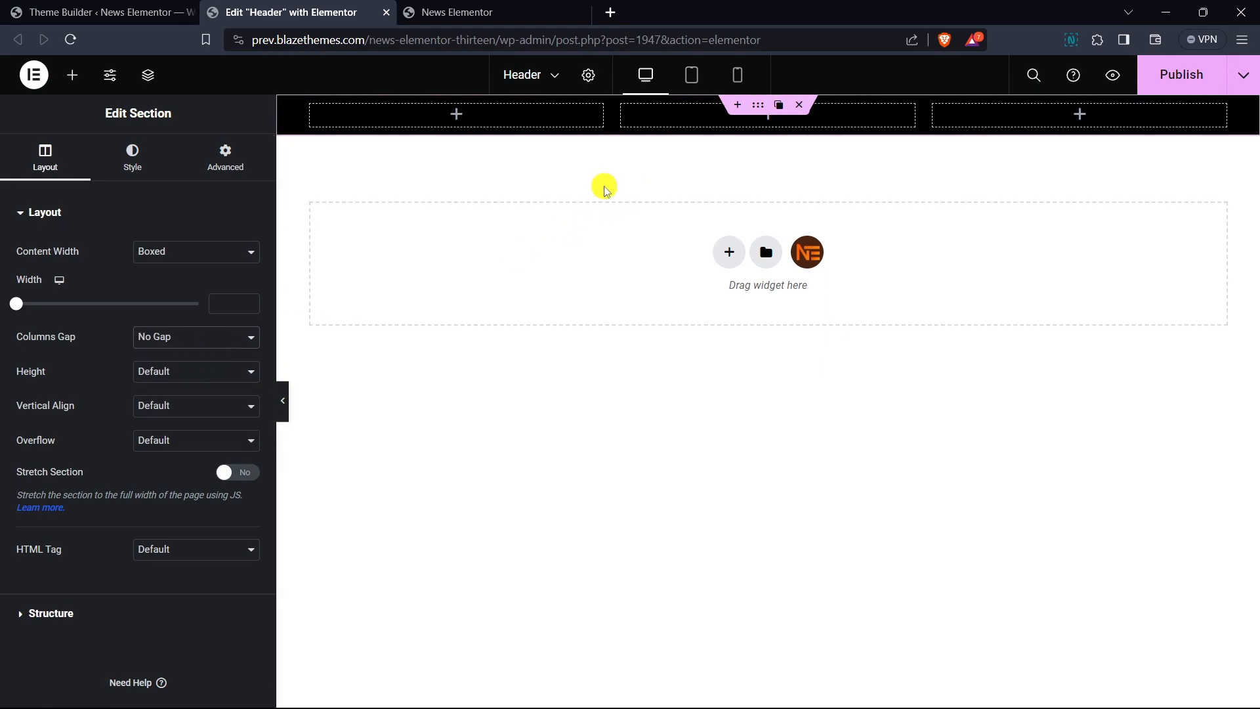
- Search for the date widget and place Date and Time into the first column
{"action": "left_click", "coordinate": [453, 122]}
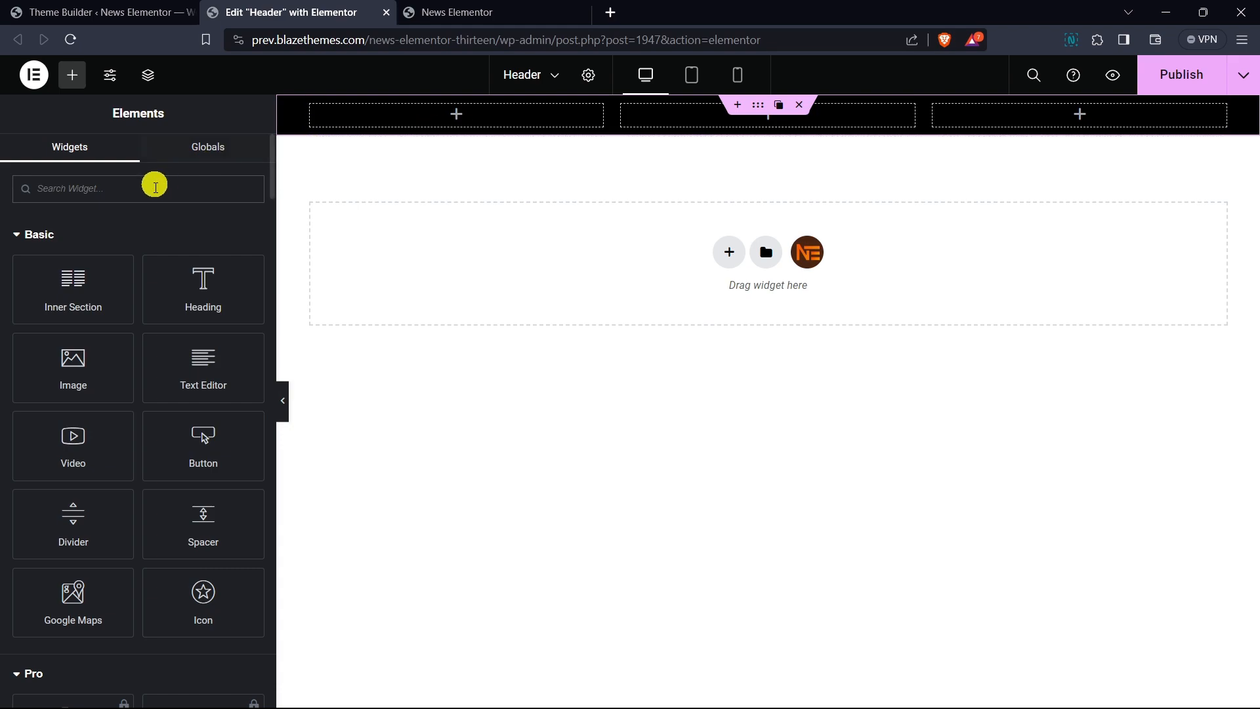
{"action": "type", "text": "date"}
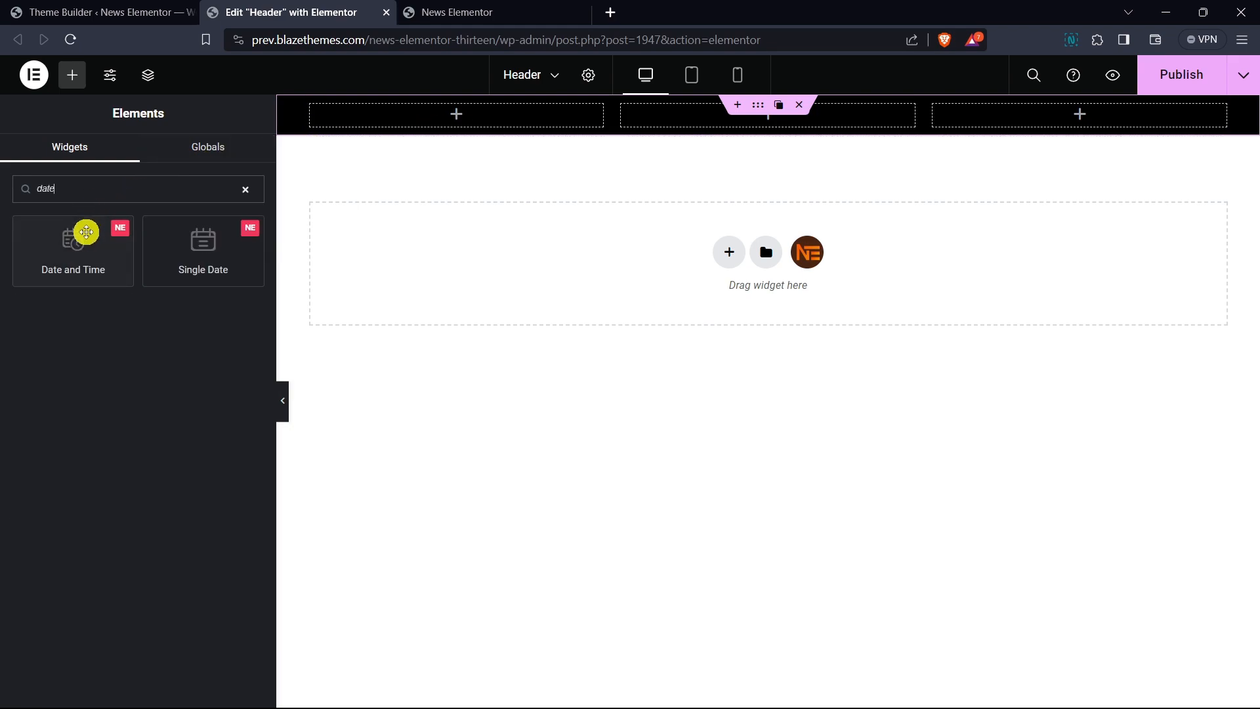
{"action": "left_click_drag", "start_coordinate": [85, 234], "coordinate": [462, 116]}
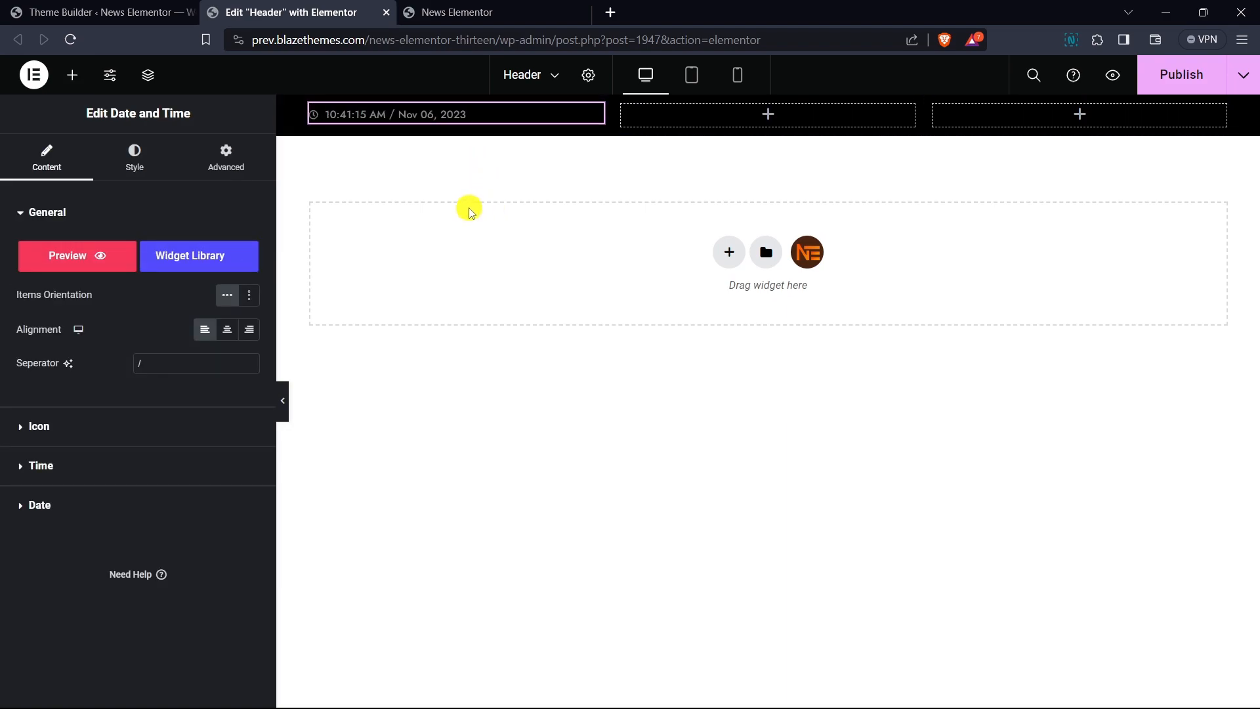
- Set the Date and Time widget's icon colour to light grey #E3E3E3
{"action": "left_click", "coordinate": [48, 211]}
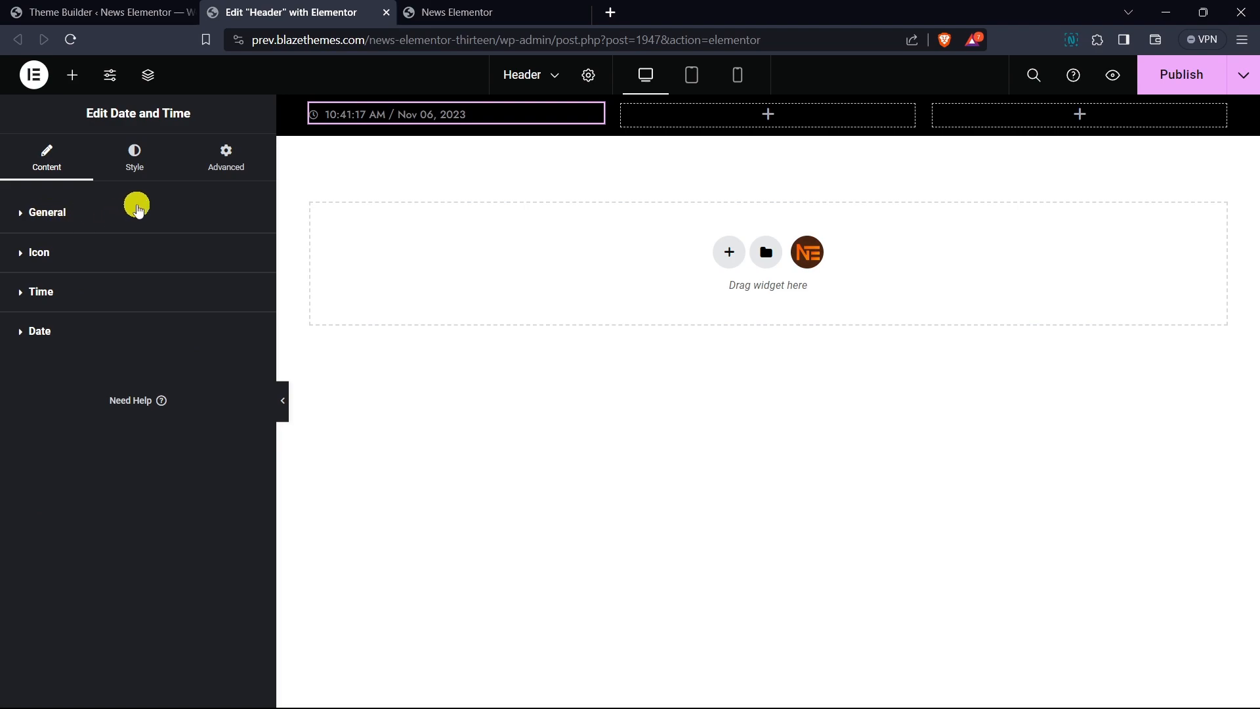
{"action": "left_click", "coordinate": [132, 162]}
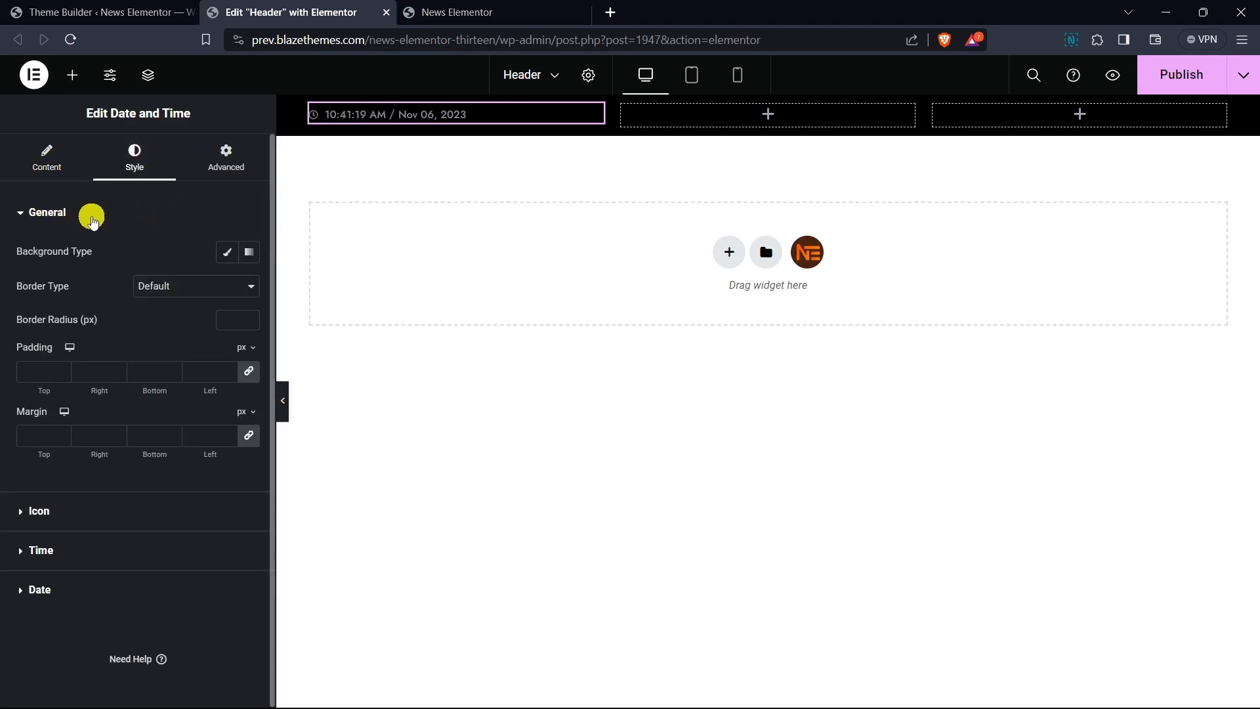
{"action": "left_click", "coordinate": [92, 220]}
{"action": "left_click", "coordinate": [90, 254]}
{"action": "left_click", "coordinate": [249, 296]}
{"action": "left_click_drag", "start_coordinate": [160, 411], "coordinate": [148, 373]}
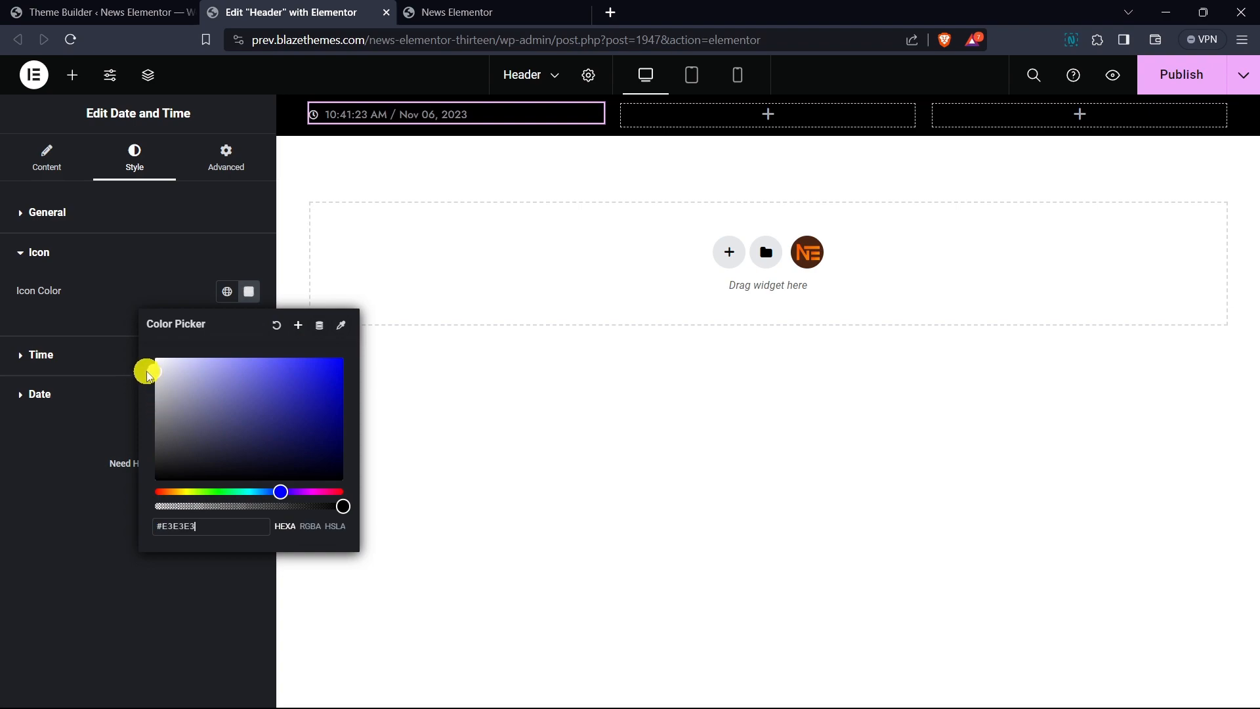
- Set the widget's time colour to light grey #DFDFDF
{"action": "left_click", "coordinate": [70, 260]}
{"action": "left_click", "coordinate": [70, 289]}
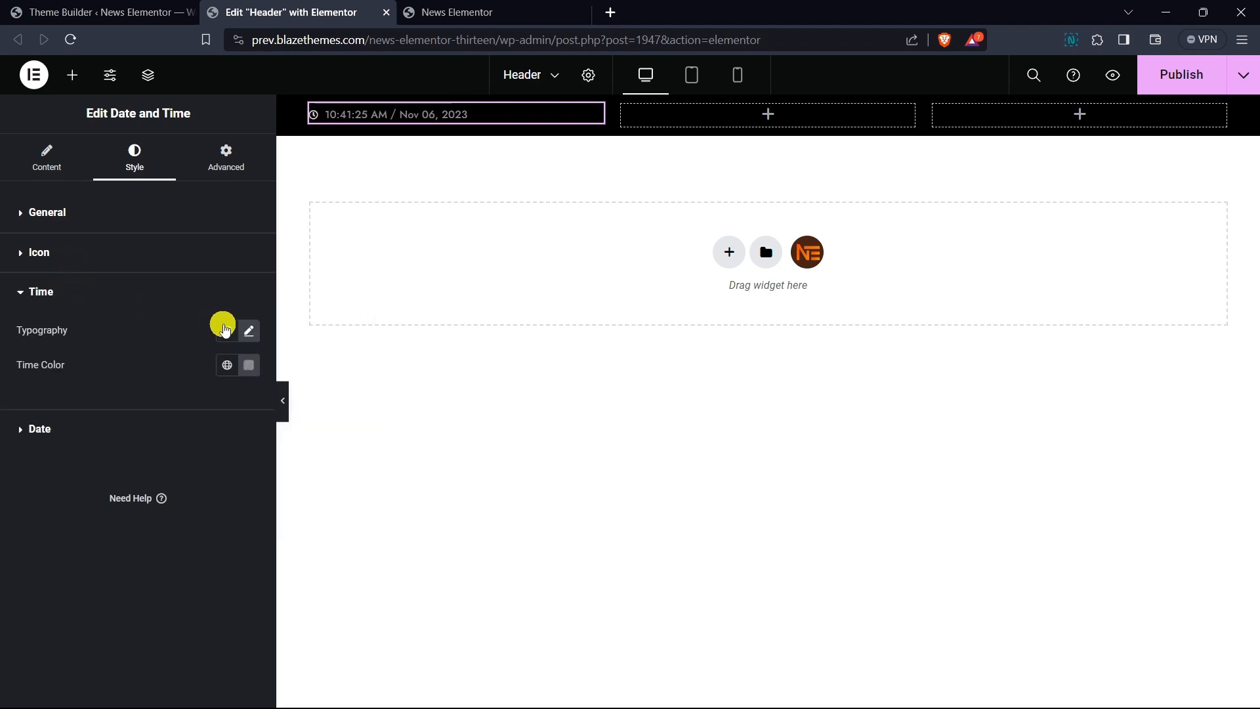
{"action": "left_click", "coordinate": [251, 366]}
{"action": "left_click_drag", "start_coordinate": [154, 489], "coordinate": [149, 450]}
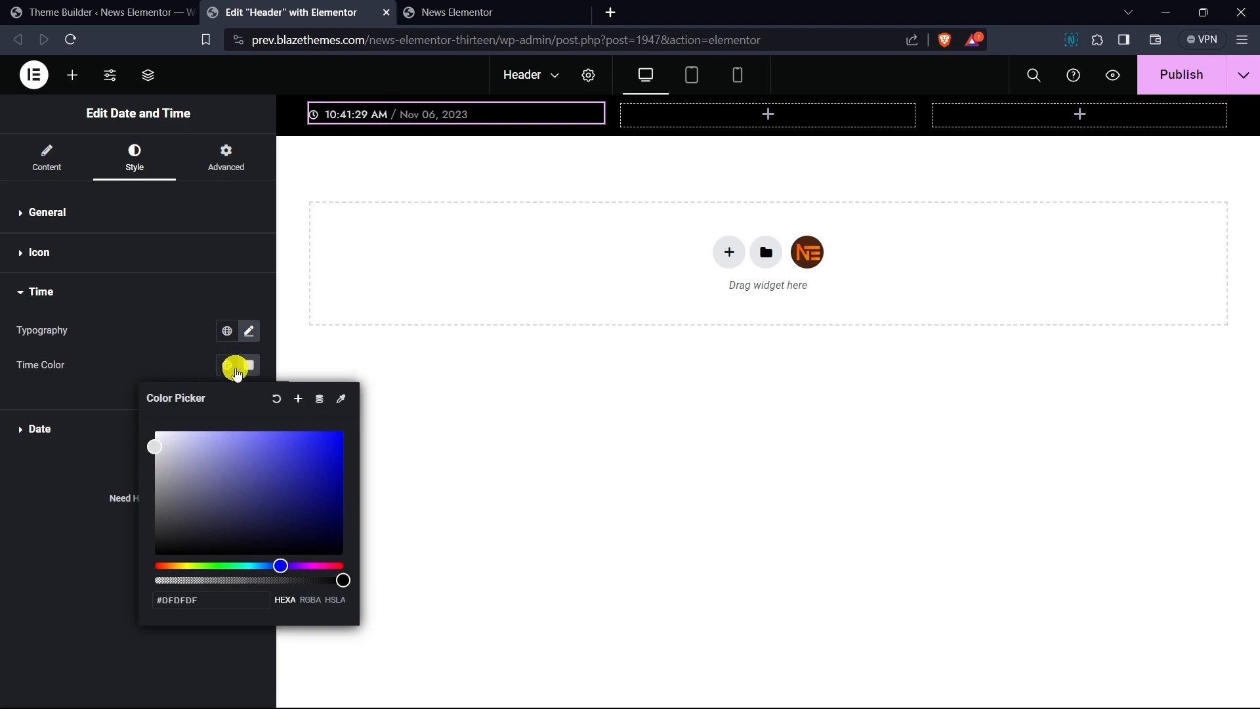
- Change the time typography font family to Roboto Slab
{"action": "left_click", "coordinate": [249, 331]}
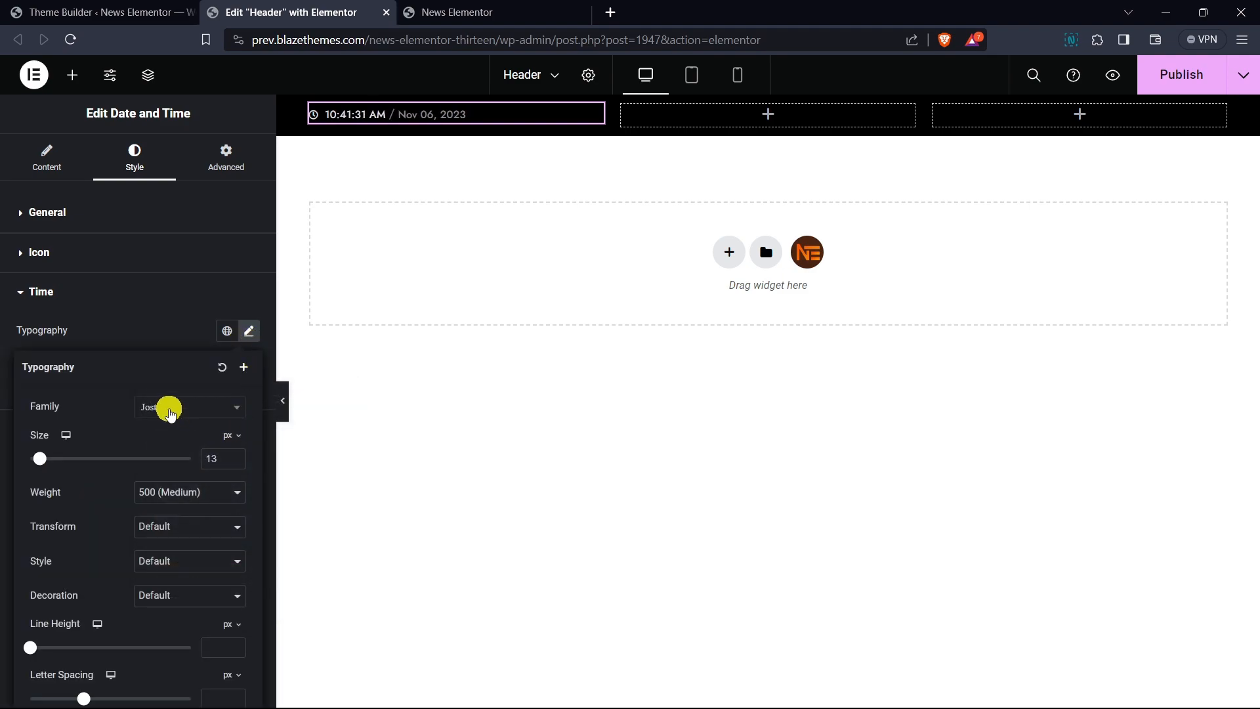
{"action": "left_click", "coordinate": [170, 412]}
{"action": "type", "text": "roboto"}
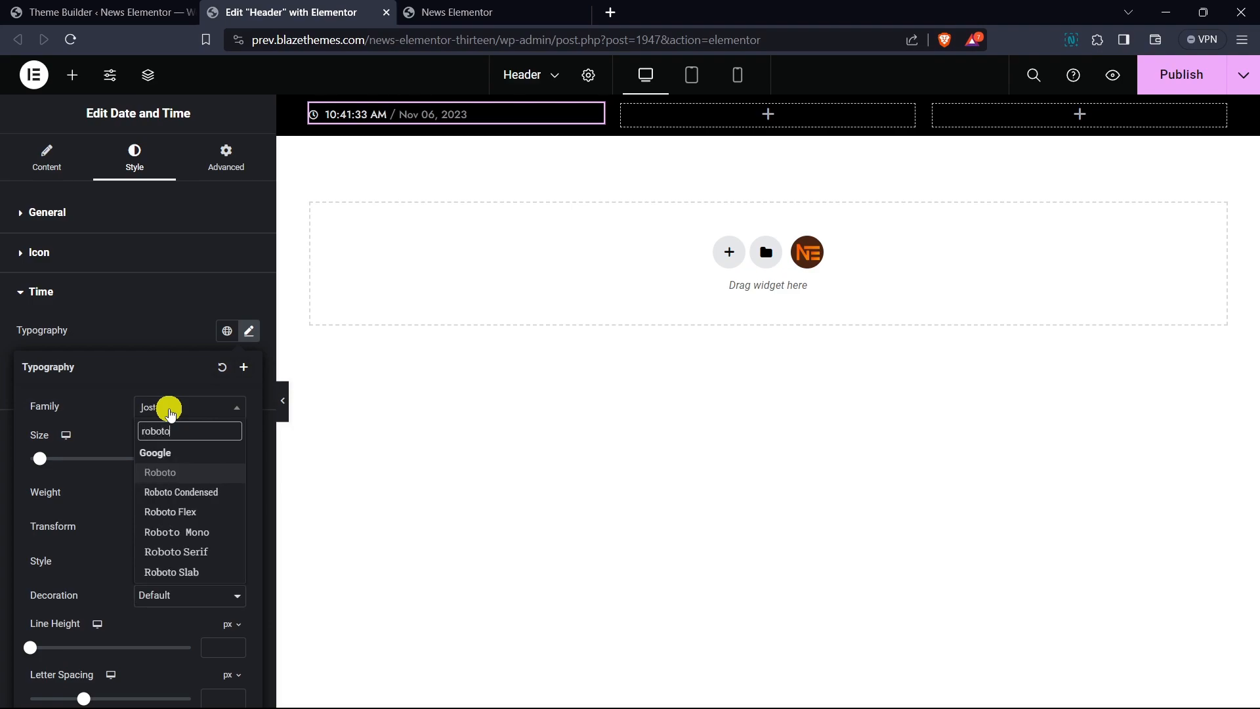
{"action": "type", "text": " sl"}
{"action": "key", "text": "Return"}
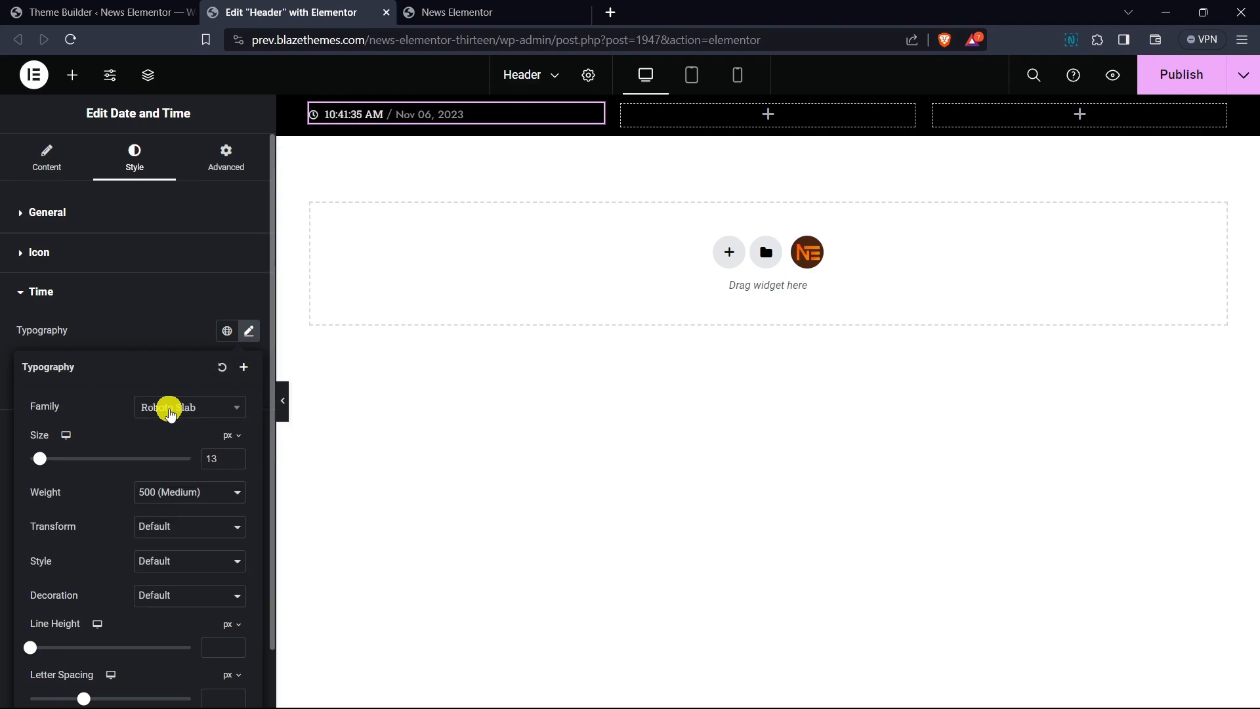
{"action": "left_click", "coordinate": [164, 344]}
- Set the time colour to light grey #EDEDED
{"action": "left_click", "coordinate": [249, 365]}
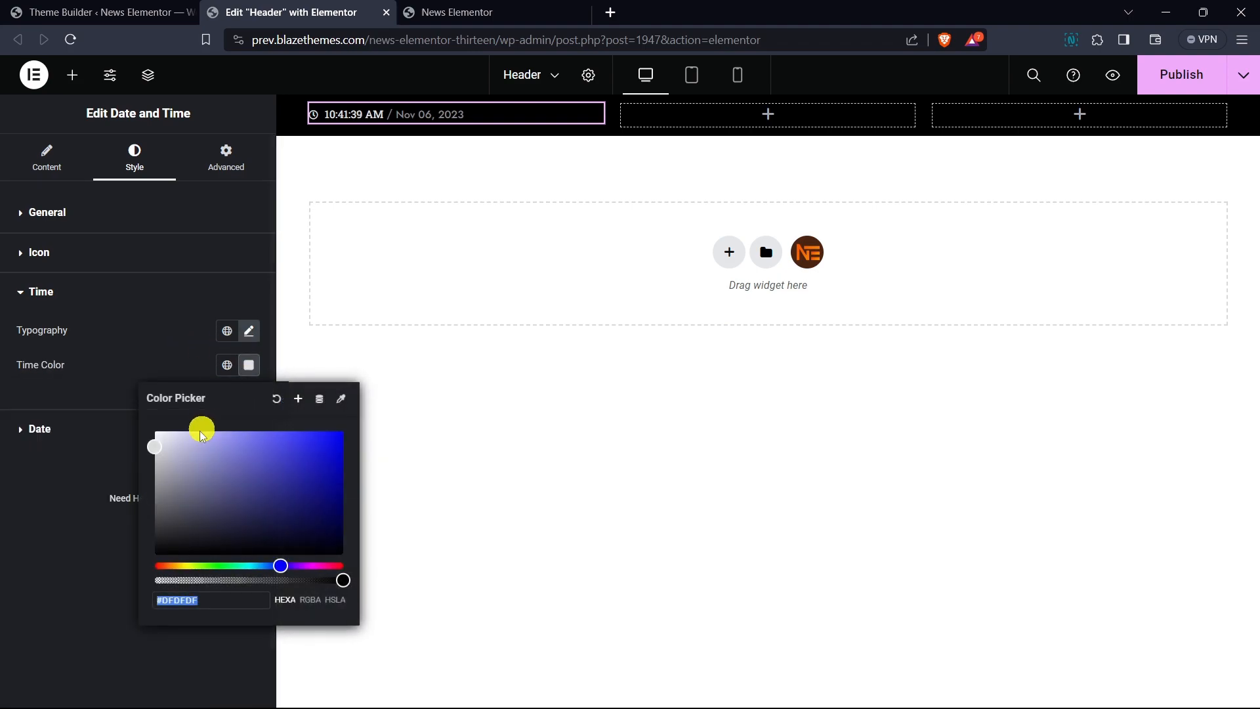
{"action": "left_click_drag", "start_coordinate": [148, 447], "coordinate": [149, 451]}
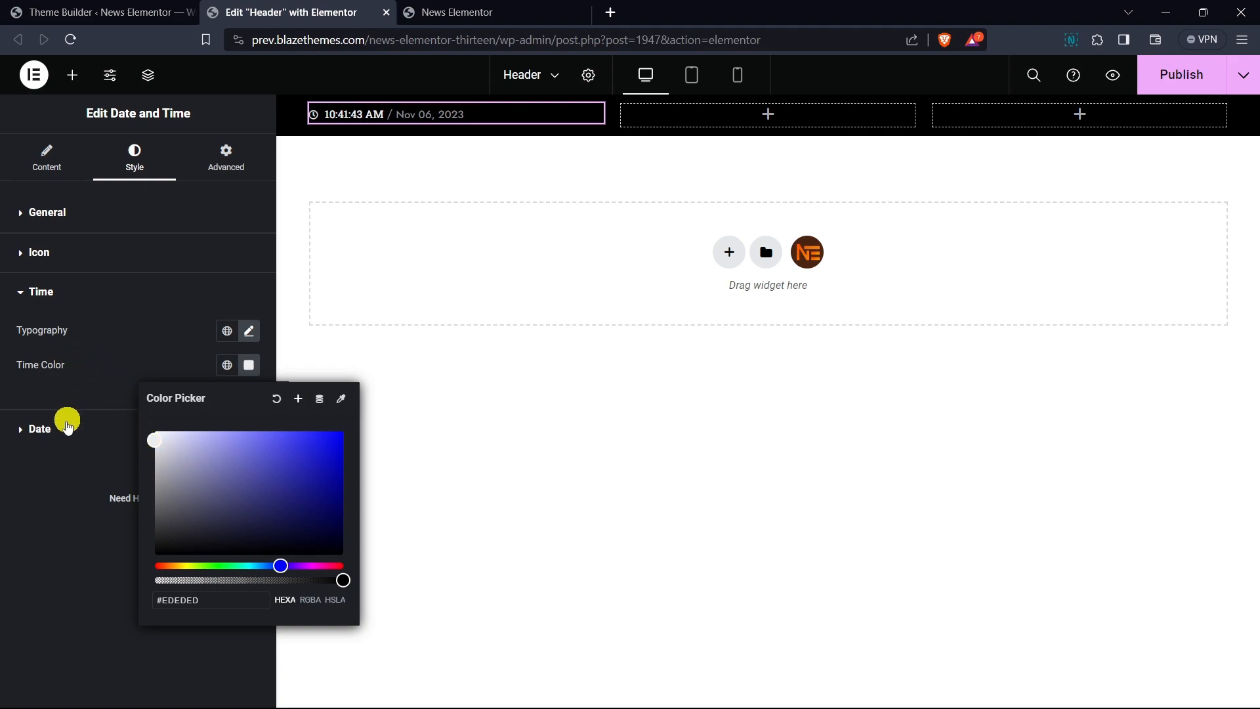
- Set the date typography to the Roboto Slab font family with weight 400 (Normal)
{"action": "left_click", "coordinate": [62, 430]}
{"action": "left_click", "coordinate": [247, 372]}
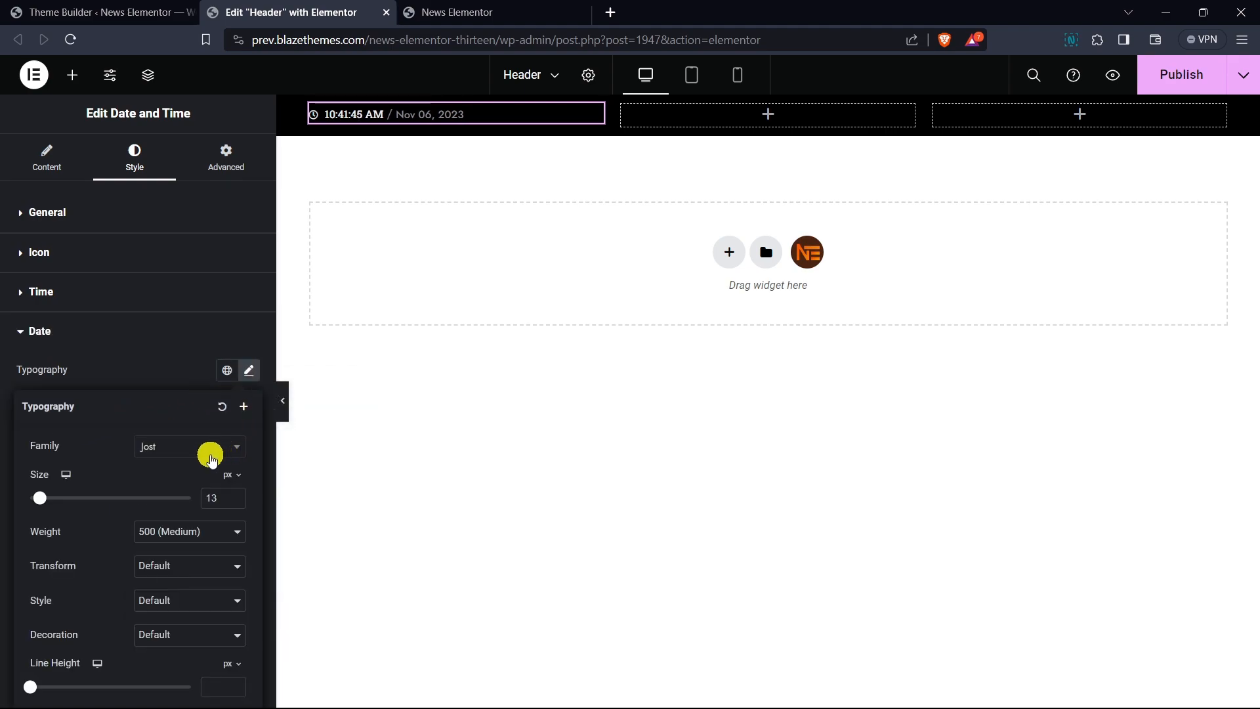
{"action": "left_click", "coordinate": [211, 451]}
{"action": "type", "text": "roboto"}
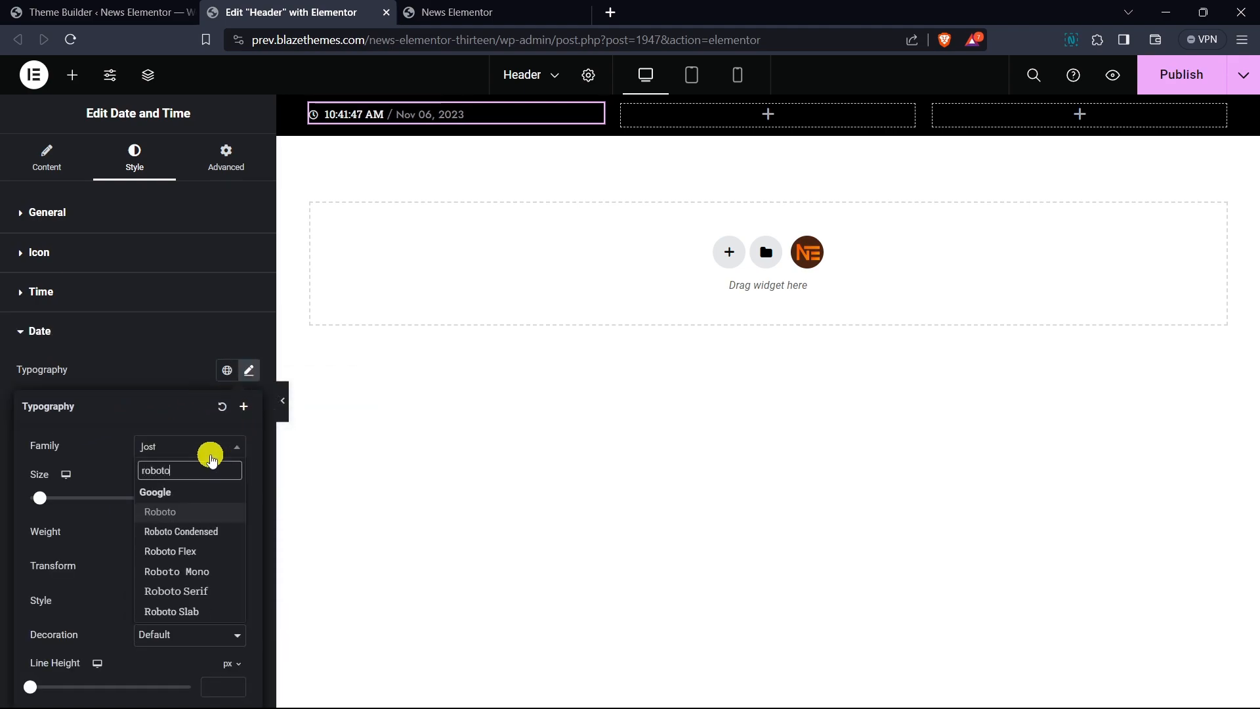
{"action": "type", "text": " slab"}
{"action": "key", "text": "Return"}
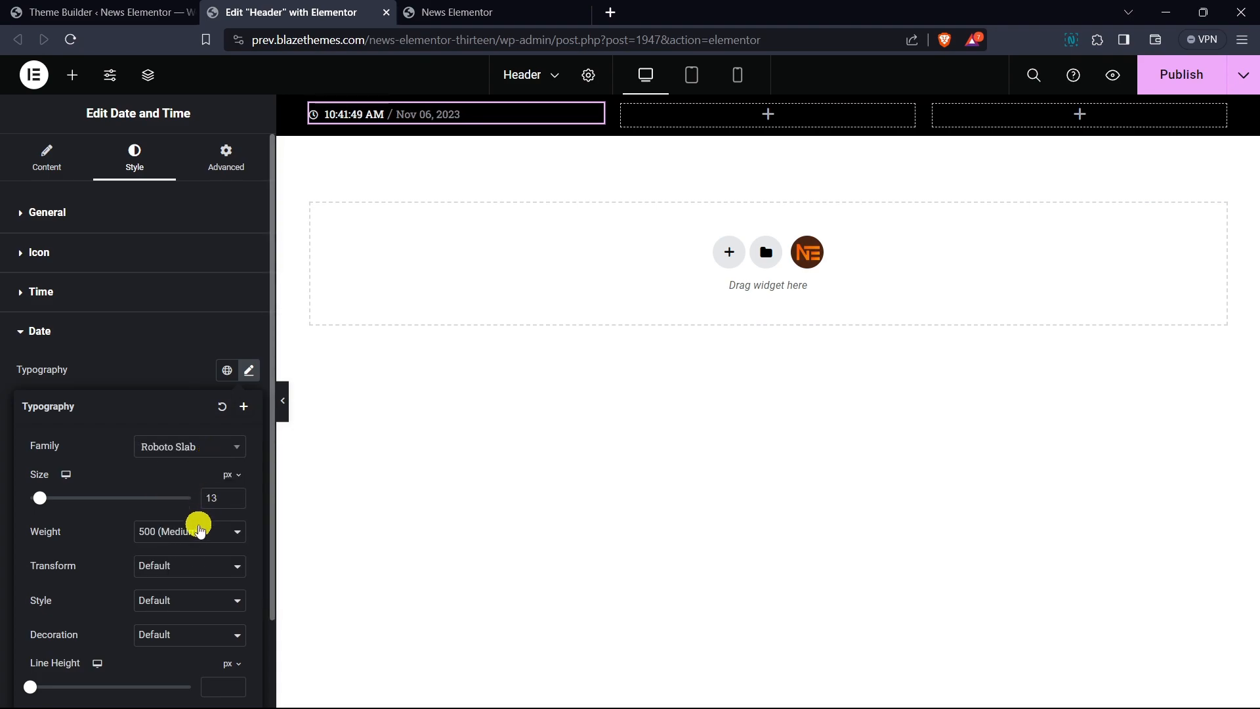
{"action": "left_click", "coordinate": [197, 532]}
{"action": "left_click", "coordinate": [190, 587]}
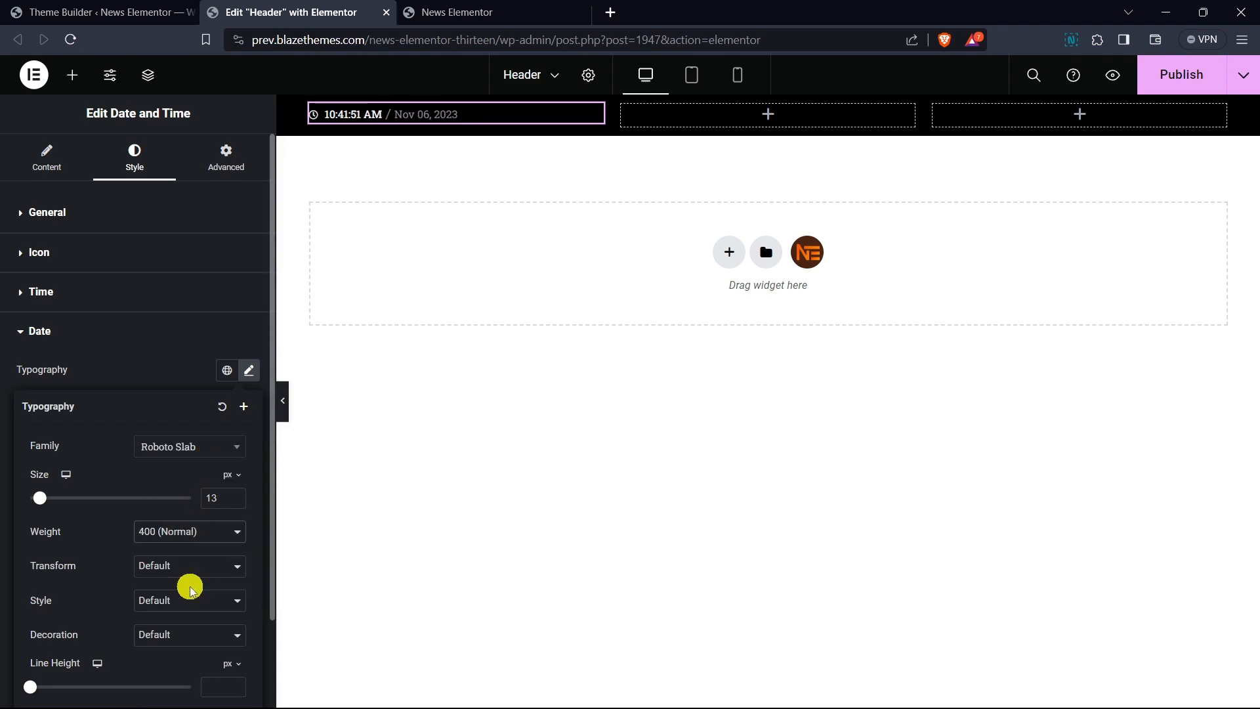
- Set the date colour to near-white #FCFCFC
{"action": "left_click", "coordinate": [119, 377]}
{"action": "left_click", "coordinate": [248, 405]}
{"action": "left_click_drag", "start_coordinate": [161, 517], "coordinate": [150, 474]}
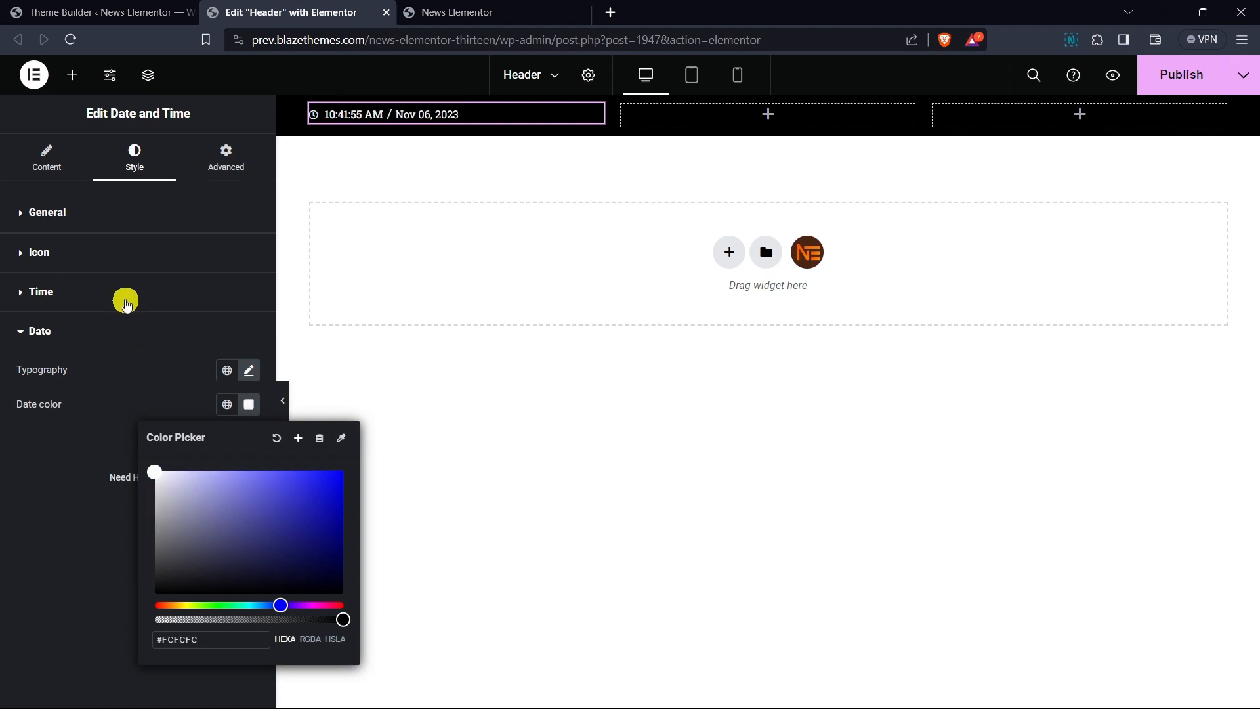
- Set the time typography weight to 400 (Normal) and its size to 12 px
{"action": "left_click", "coordinate": [127, 299]}
{"action": "left_click", "coordinate": [249, 330]}
{"action": "left_click", "coordinate": [190, 493]}
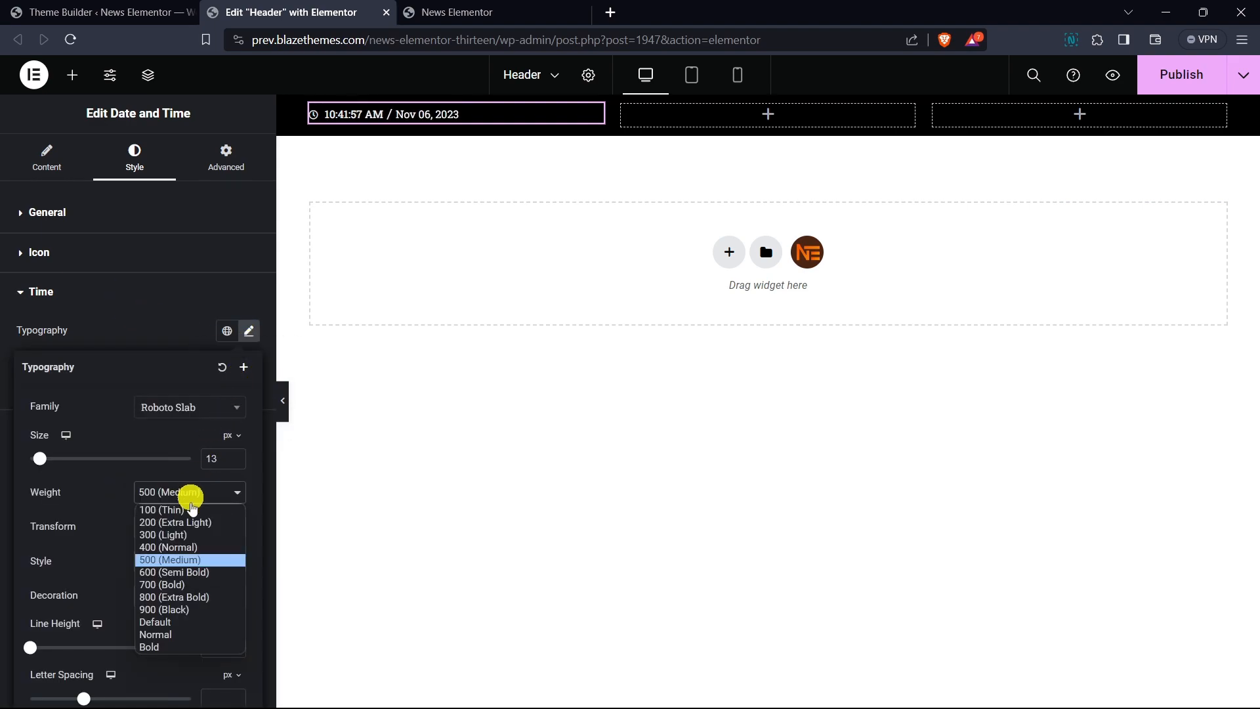
{"action": "left_click", "coordinate": [191, 549]}
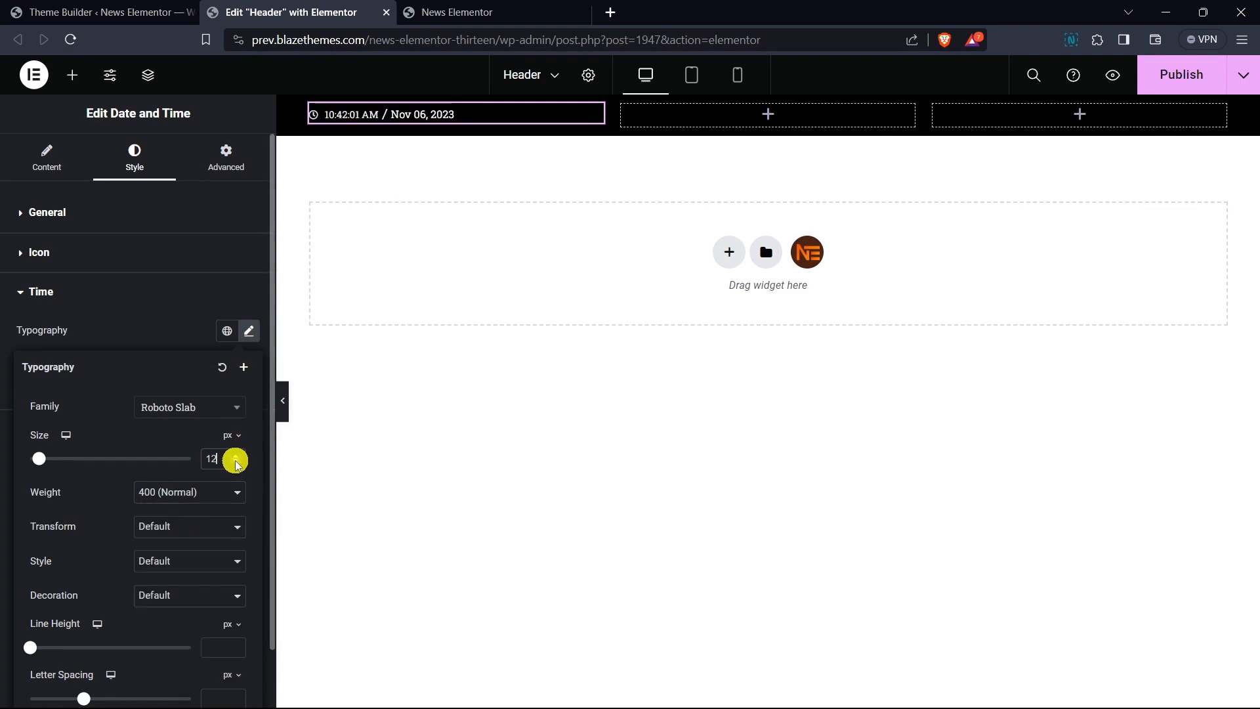
- Set the date typography size to 12 px
{"action": "left_click", "coordinate": [109, 299]}
{"action": "left_click", "coordinate": [133, 343]}
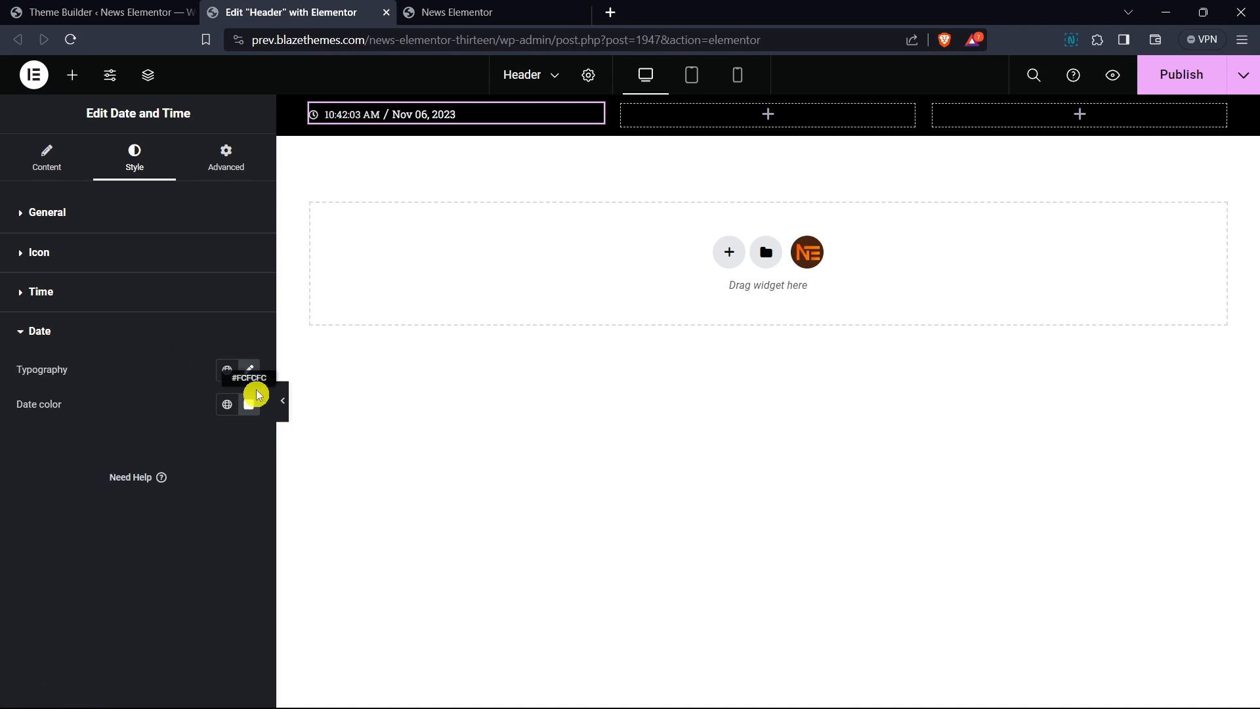
{"action": "left_click", "coordinate": [249, 370]}
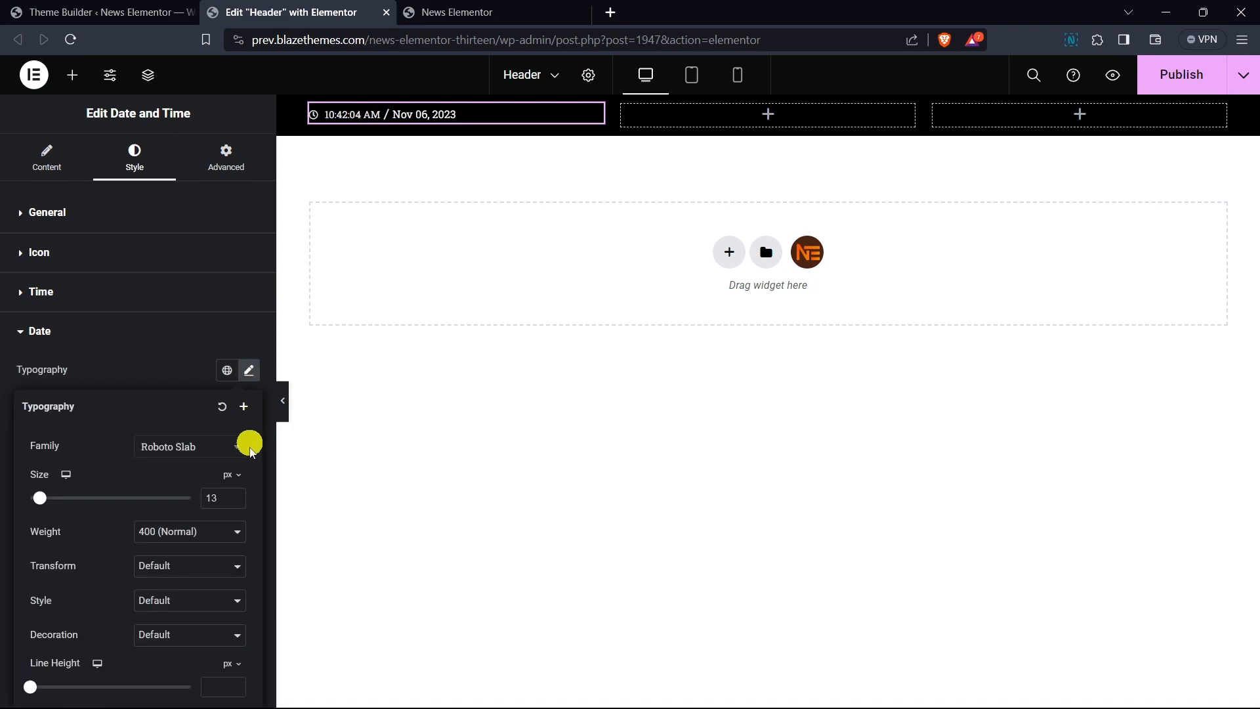
{"action": "left_click", "coordinate": [169, 380]}
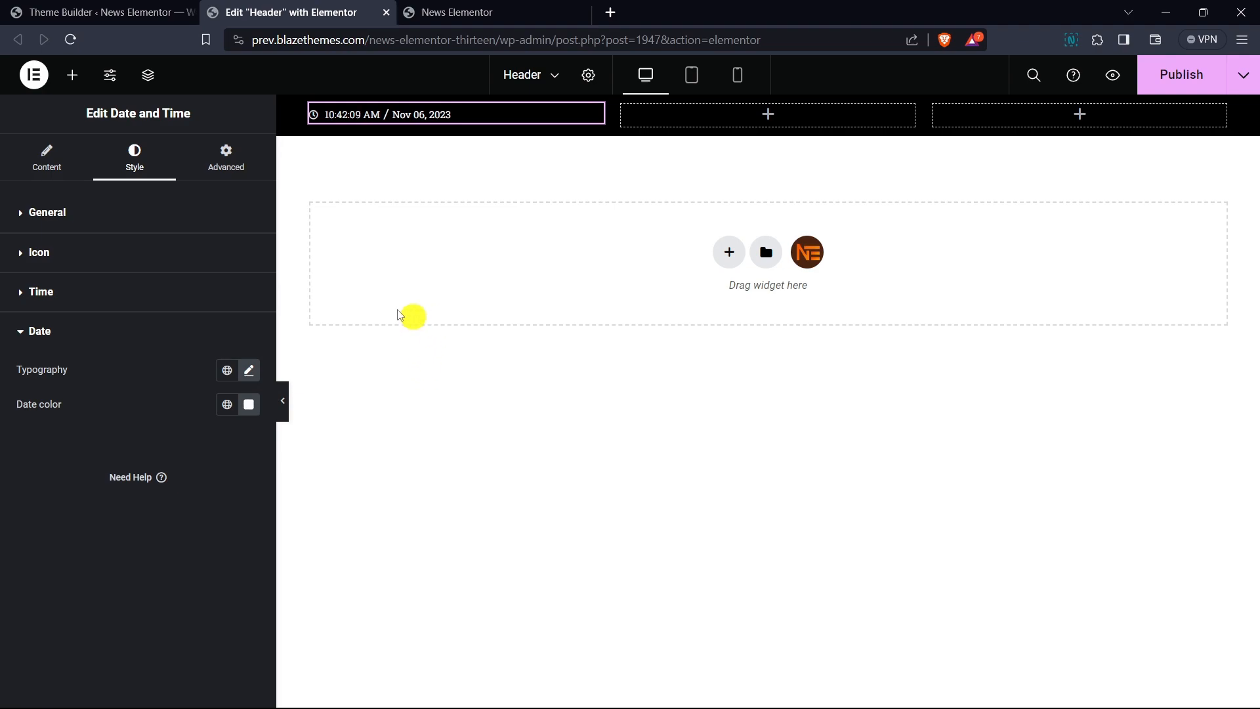
- Search for the ticker widget, place Ticker News - Slider into the second column, and widen that column
{"action": "left_click", "coordinate": [69, 76]}
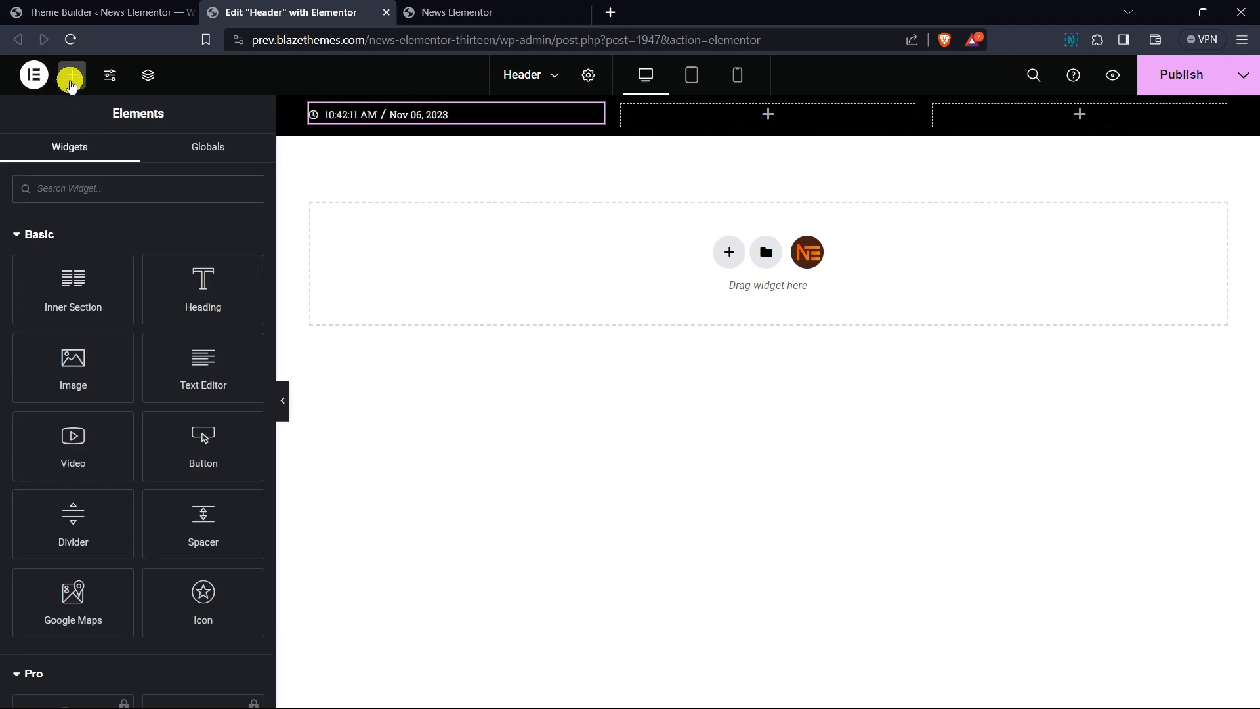
{"action": "type", "text": "s"}
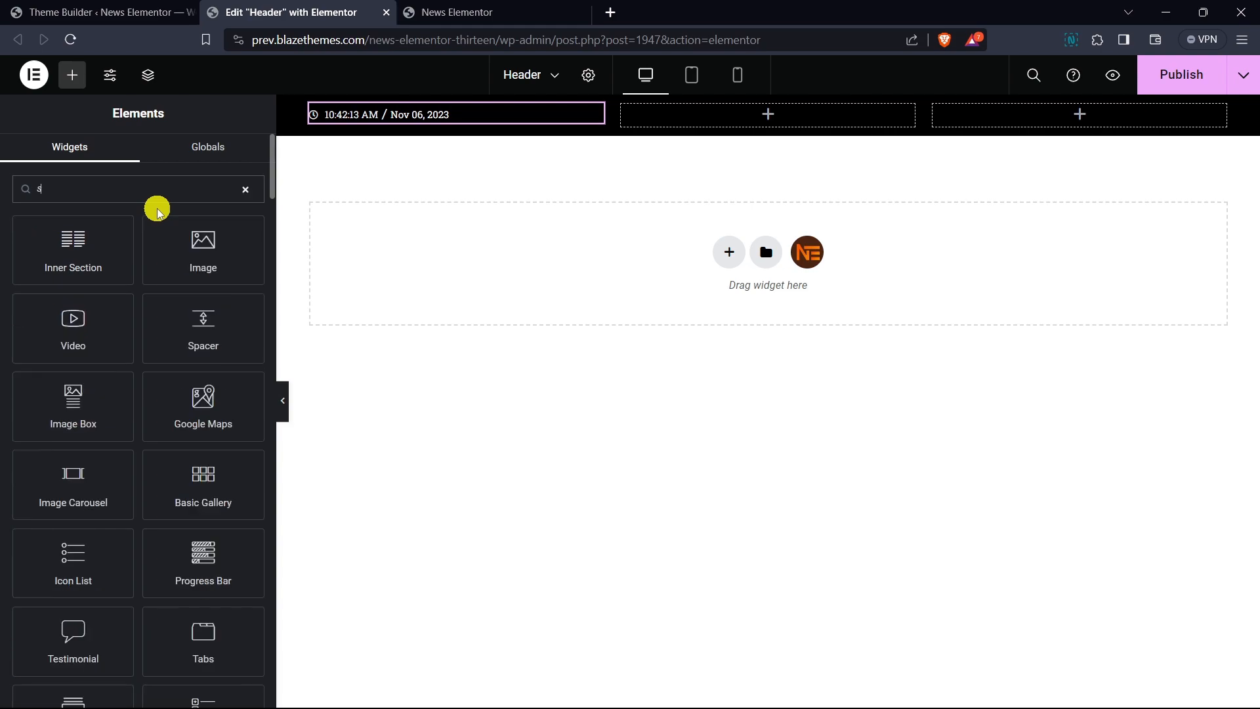
{"action": "key", "text": "BackSpace"}
{"action": "type", "text": "ticker"}
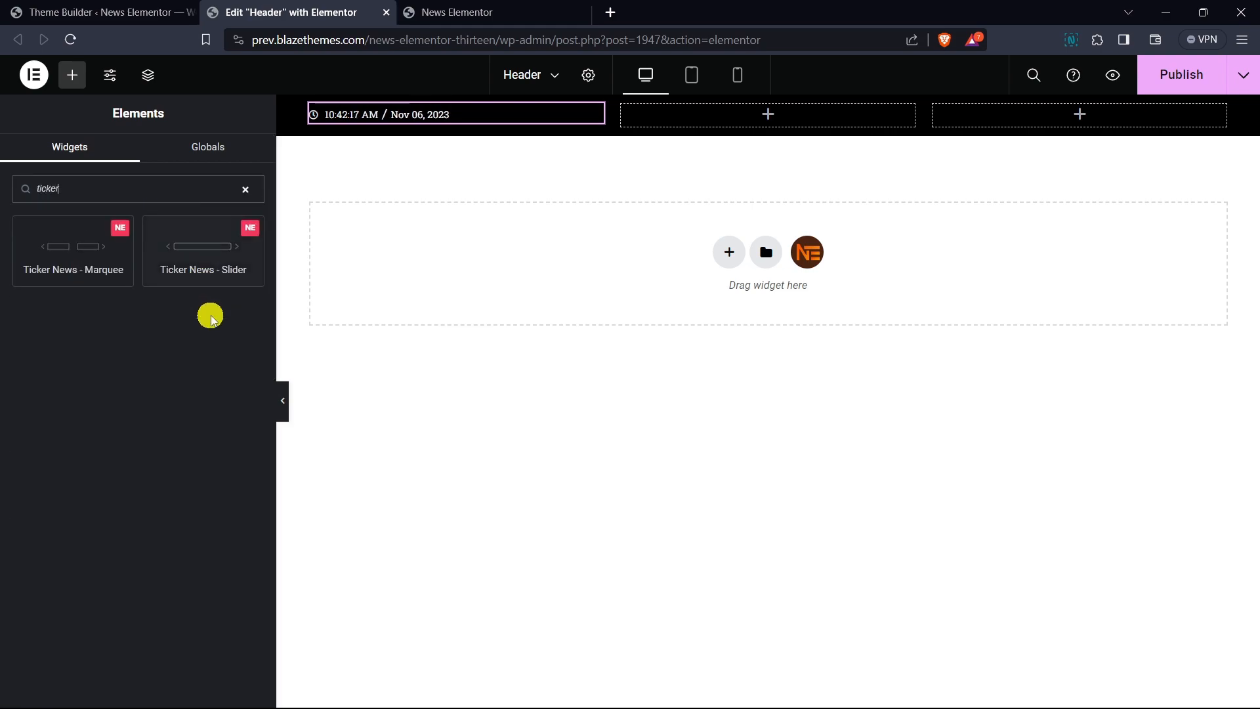
{"action": "left_click_drag", "start_coordinate": [198, 248], "coordinate": [702, 114]}
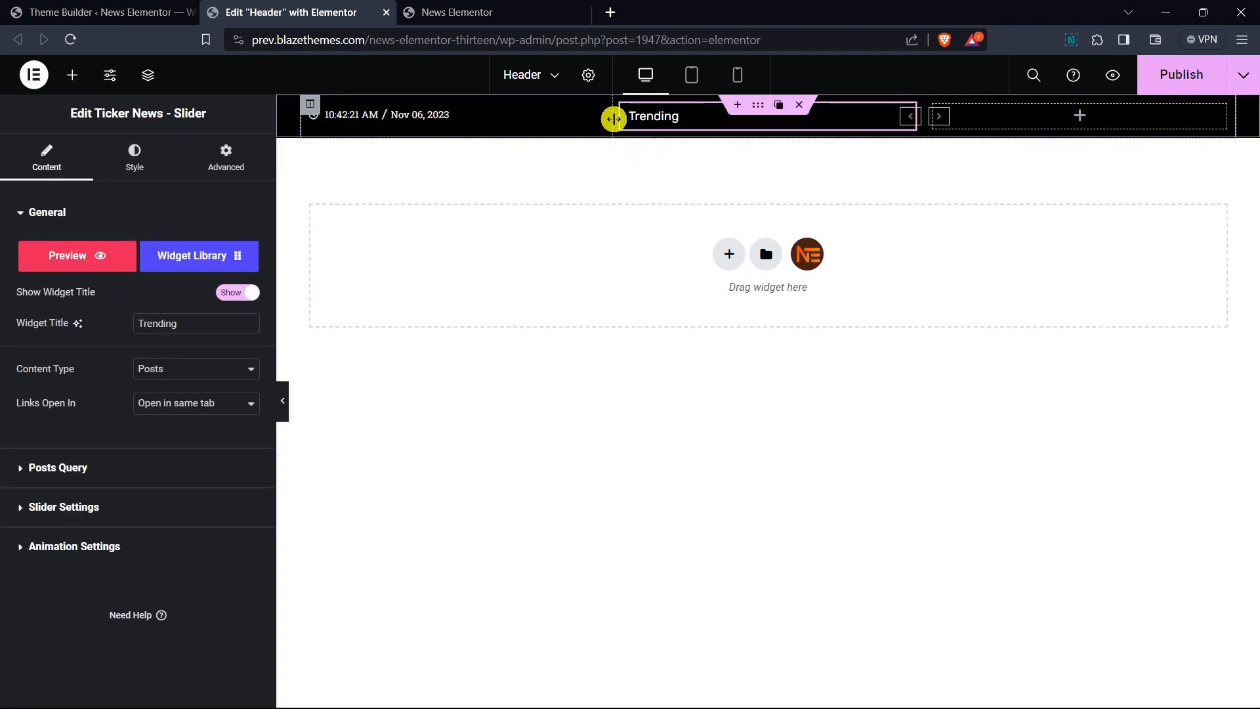
{"action": "left_click_drag", "start_coordinate": [613, 119], "coordinate": [508, 123]}
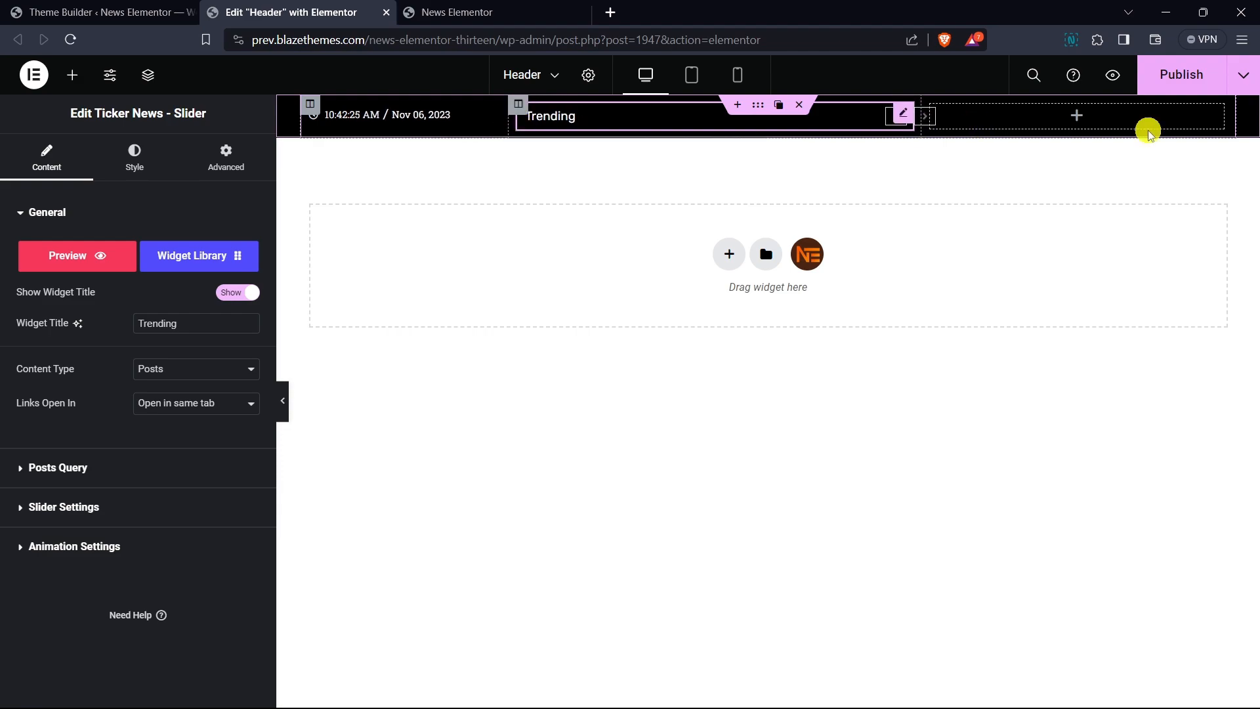
{"action": "left_click_drag", "start_coordinate": [923, 128], "coordinate": [1003, 132]}
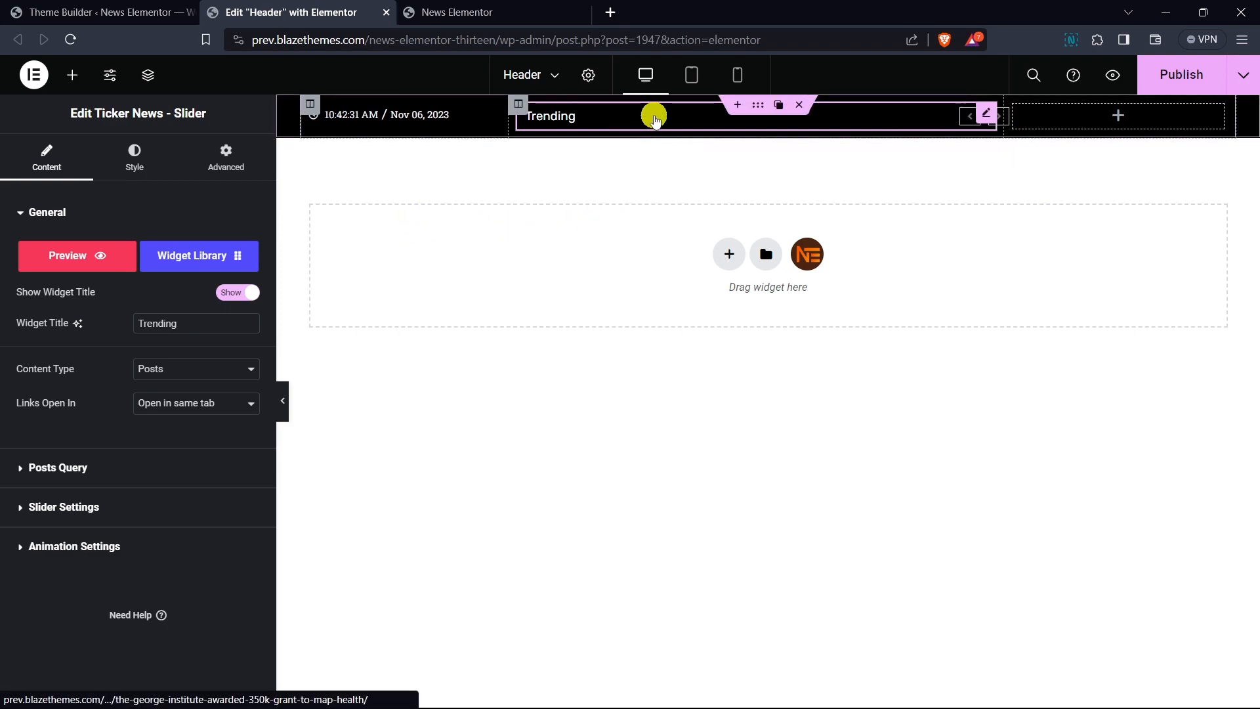
- Set the ticker's post title text colour to white #FFFFFF
{"action": "left_click", "coordinate": [106, 179]}
{"action": "left_click", "coordinate": [92, 217]}
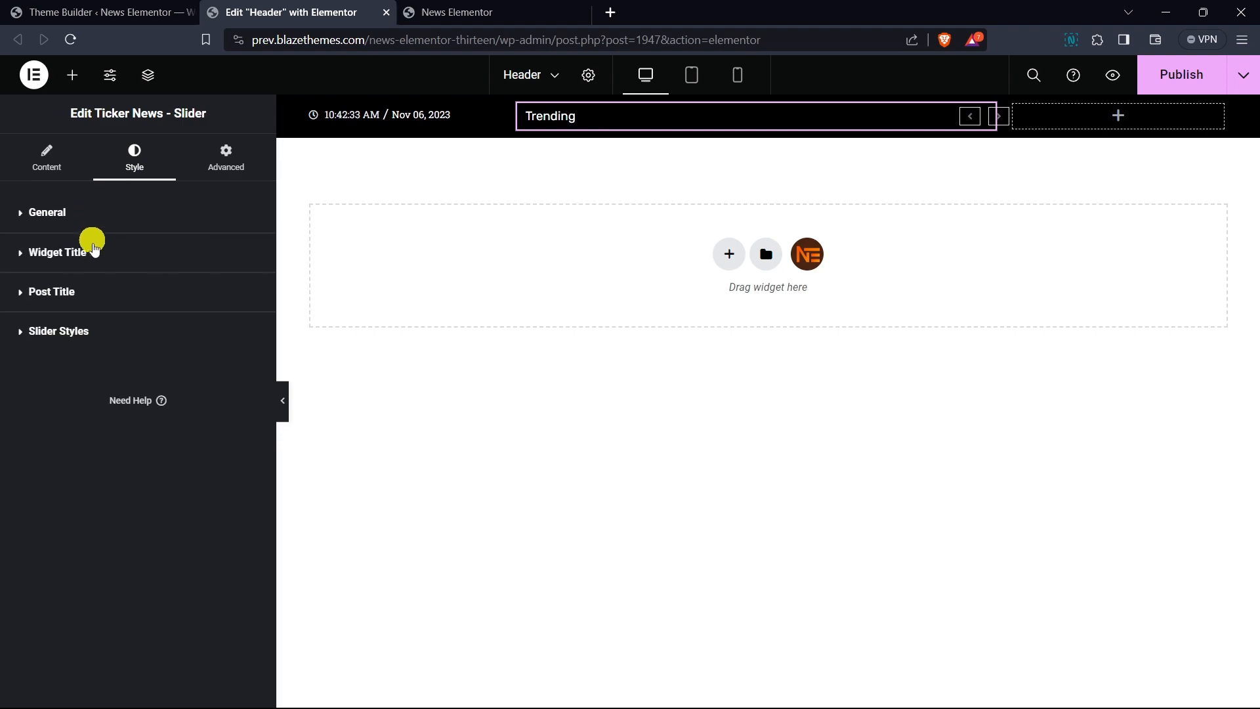
{"action": "left_click", "coordinate": [99, 301]}
{"action": "left_click", "coordinate": [250, 400]}
{"action": "left_click", "coordinate": [156, 465]}
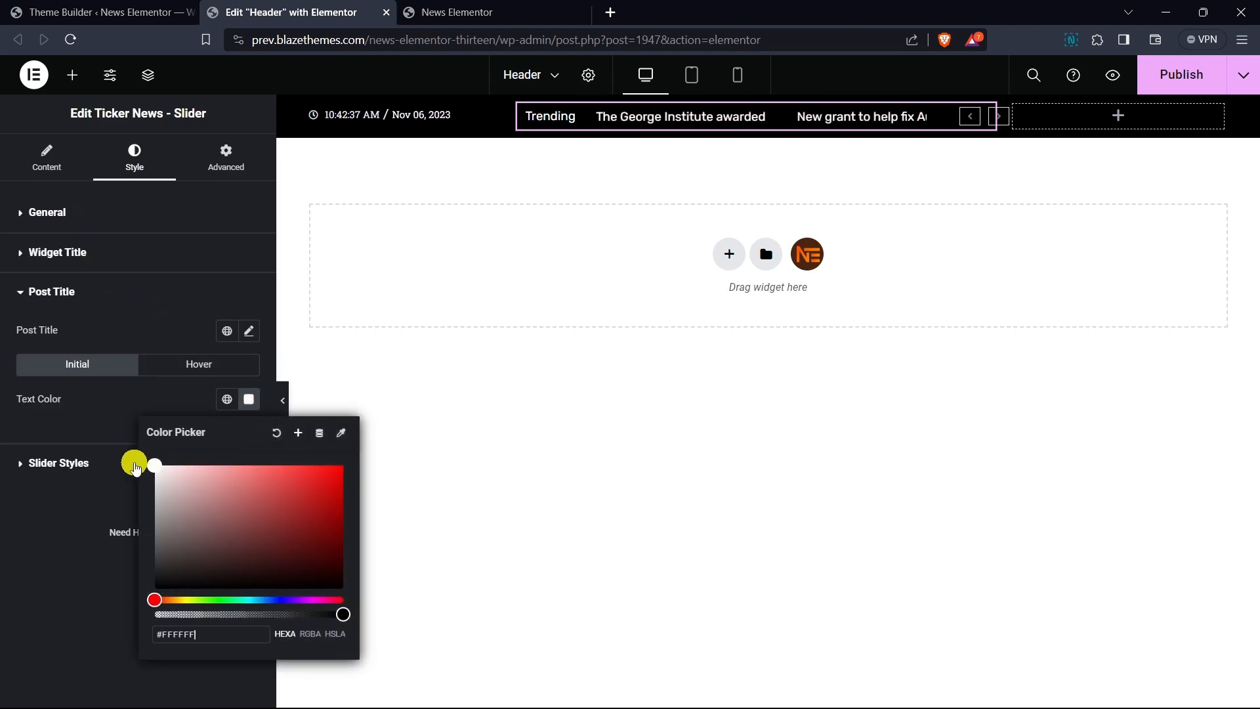
{"action": "left_click", "coordinate": [973, 119]}
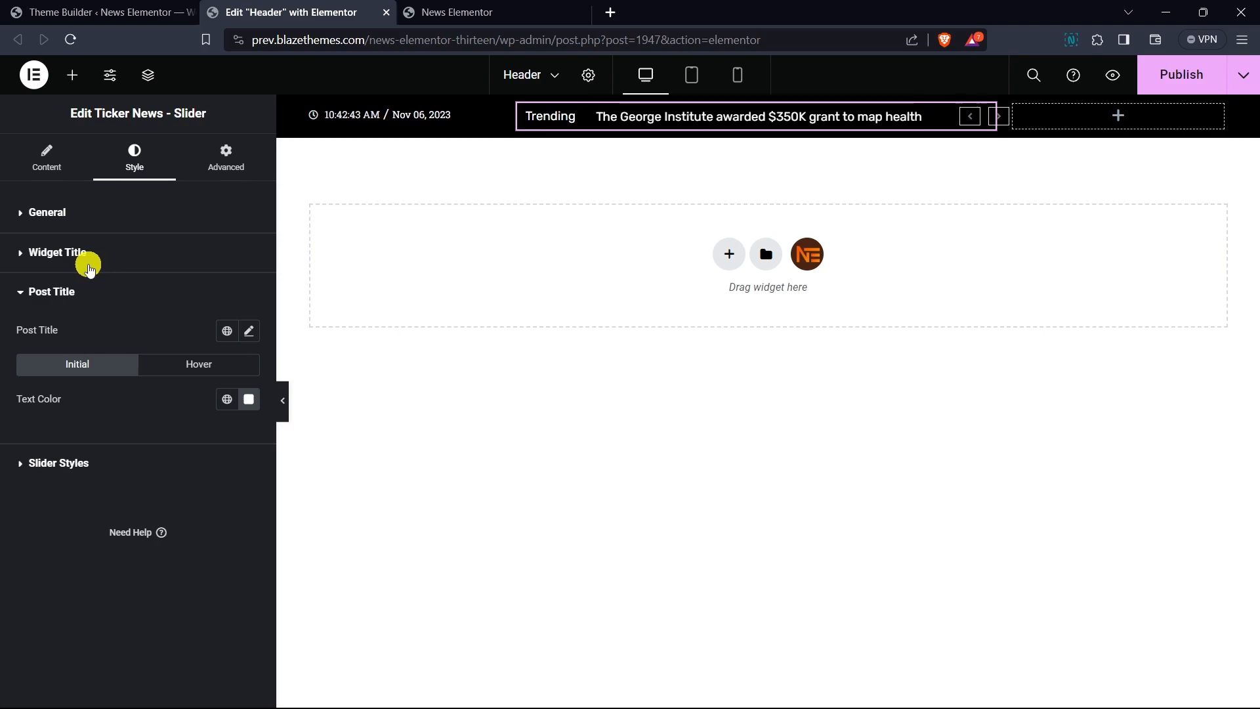
- Set the ticker widget title typography to Syne, weight 500 (Medium), size 15 px
{"action": "left_click", "coordinate": [76, 256]}
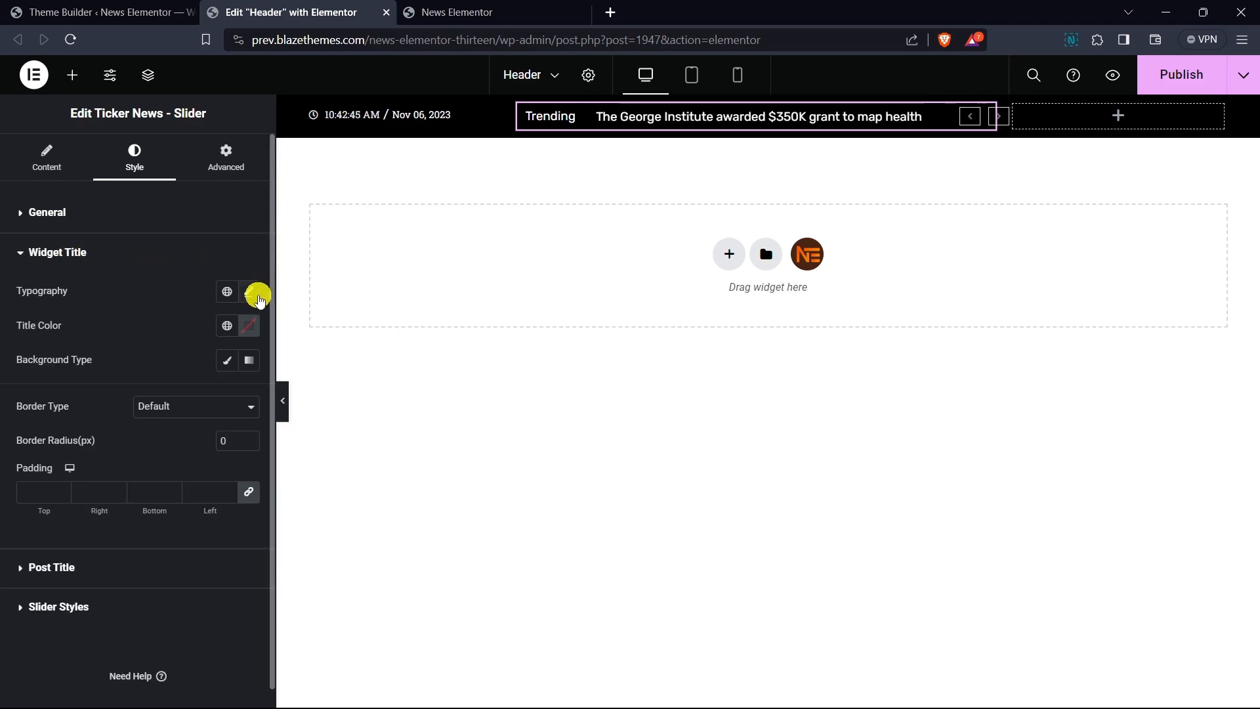
{"action": "left_click", "coordinate": [249, 291]}
{"action": "left_click", "coordinate": [172, 369]}
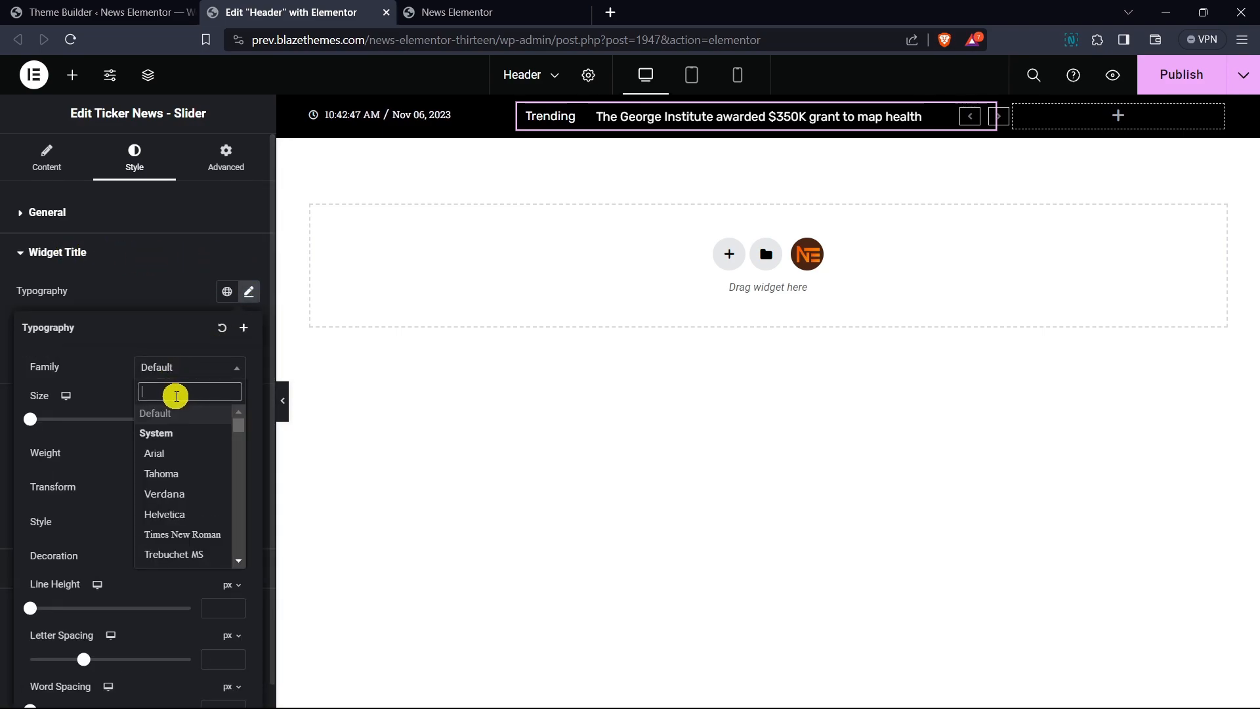
{"action": "type", "text": "syne"}
{"action": "key", "text": "Return"}
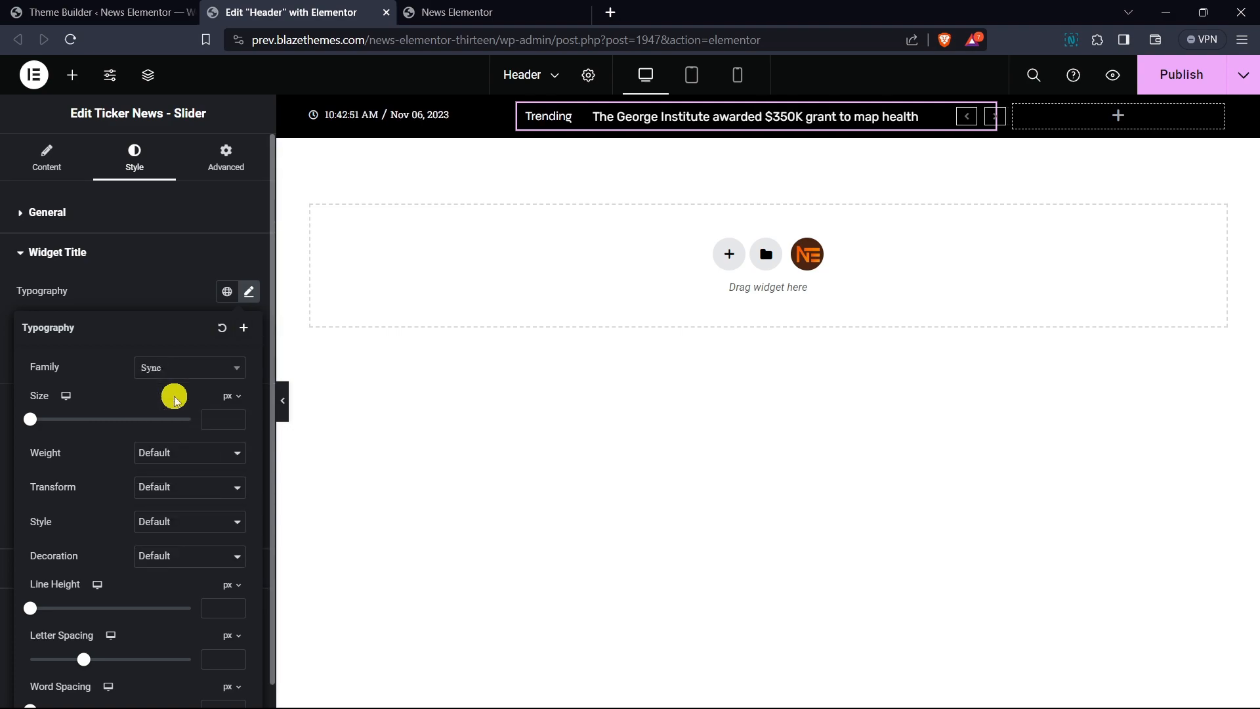
{"action": "left_click", "coordinate": [180, 453]}
{"action": "left_click", "coordinate": [175, 522]}
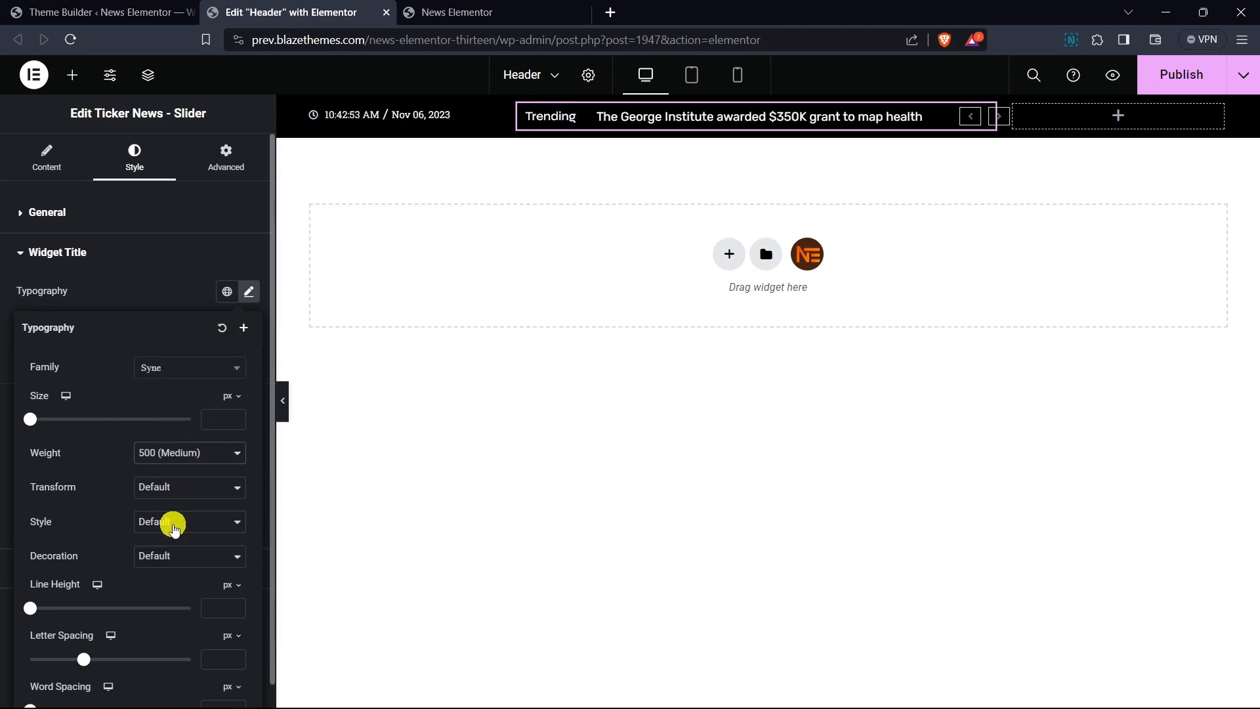
{"action": "left_click", "coordinate": [212, 417]}
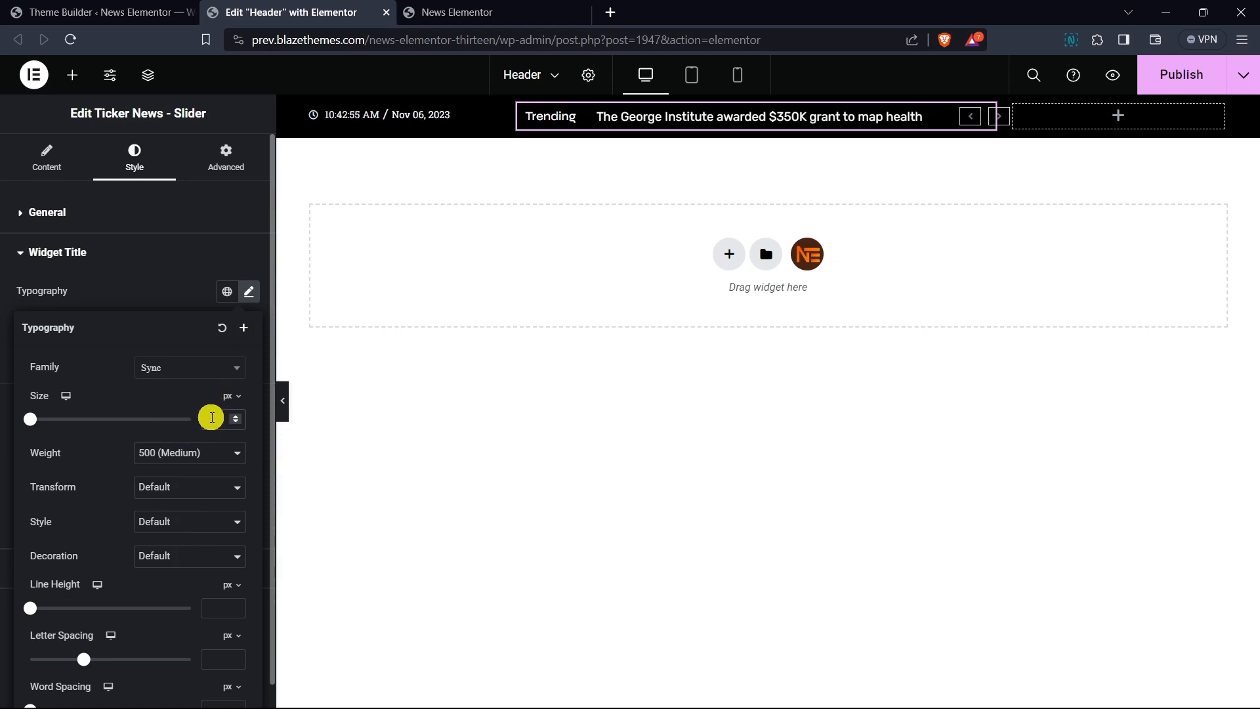
{"action": "type", "text": "15"}
- Give the ticker widget title a classic background colour of dark grey #4A4A4A
{"action": "left_click", "coordinate": [134, 294]}
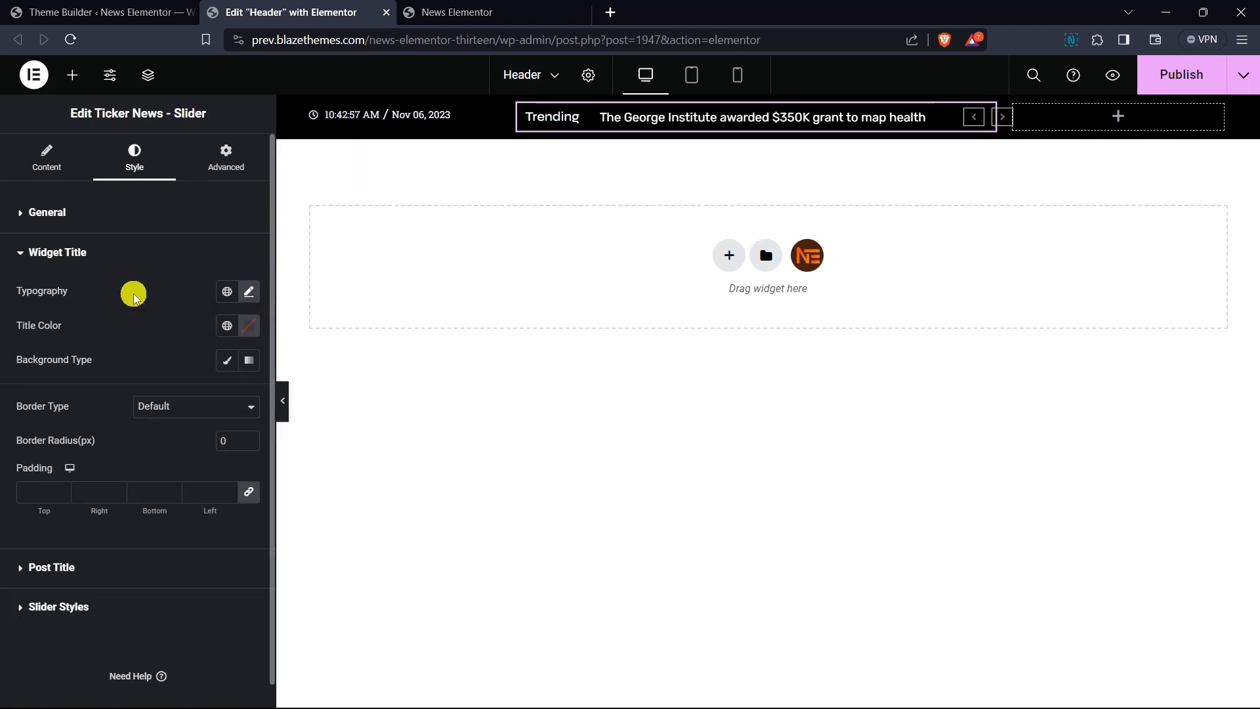
{"action": "left_click", "coordinate": [227, 360]}
{"action": "left_click", "coordinate": [249, 394]}
{"action": "left_click_drag", "start_coordinate": [152, 522], "coordinate": [152, 549]}
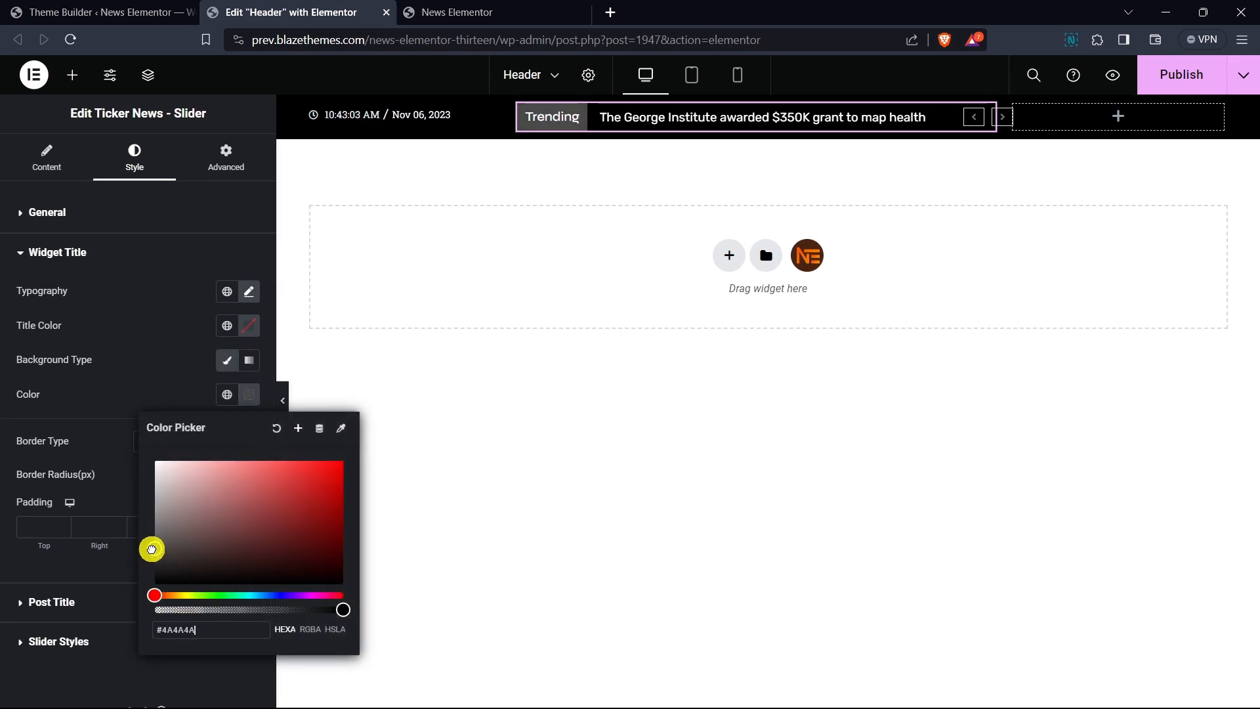
{"action": "left_click", "coordinate": [160, 364]}
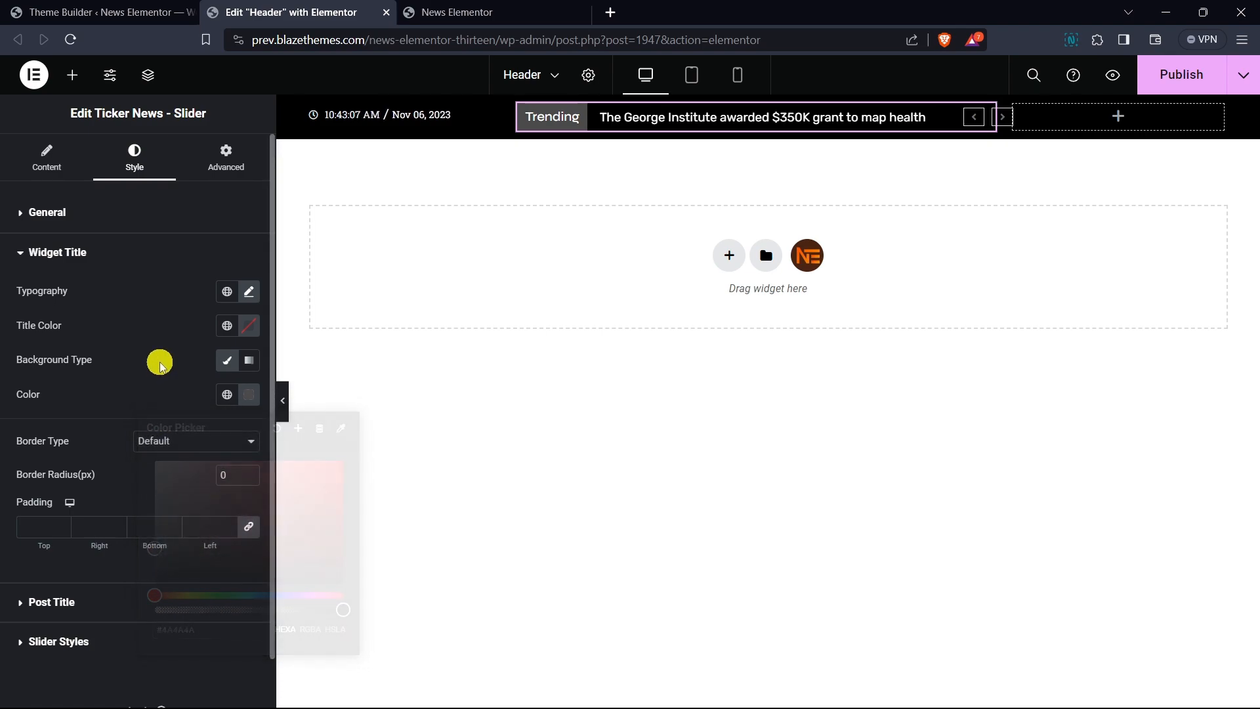
- Hide the ticker's slider arrows and turn on autoplay
{"action": "left_click", "coordinate": [53, 172]}
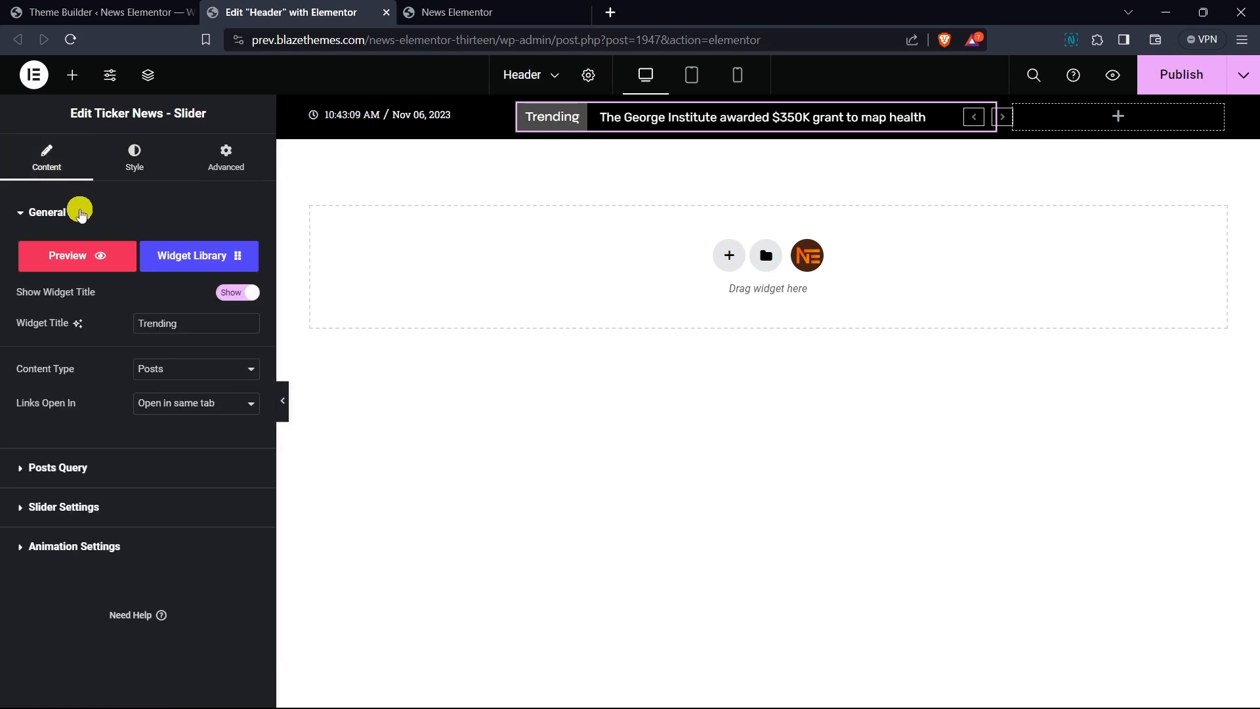
{"action": "left_click", "coordinate": [79, 210]}
{"action": "left_click", "coordinate": [87, 291]}
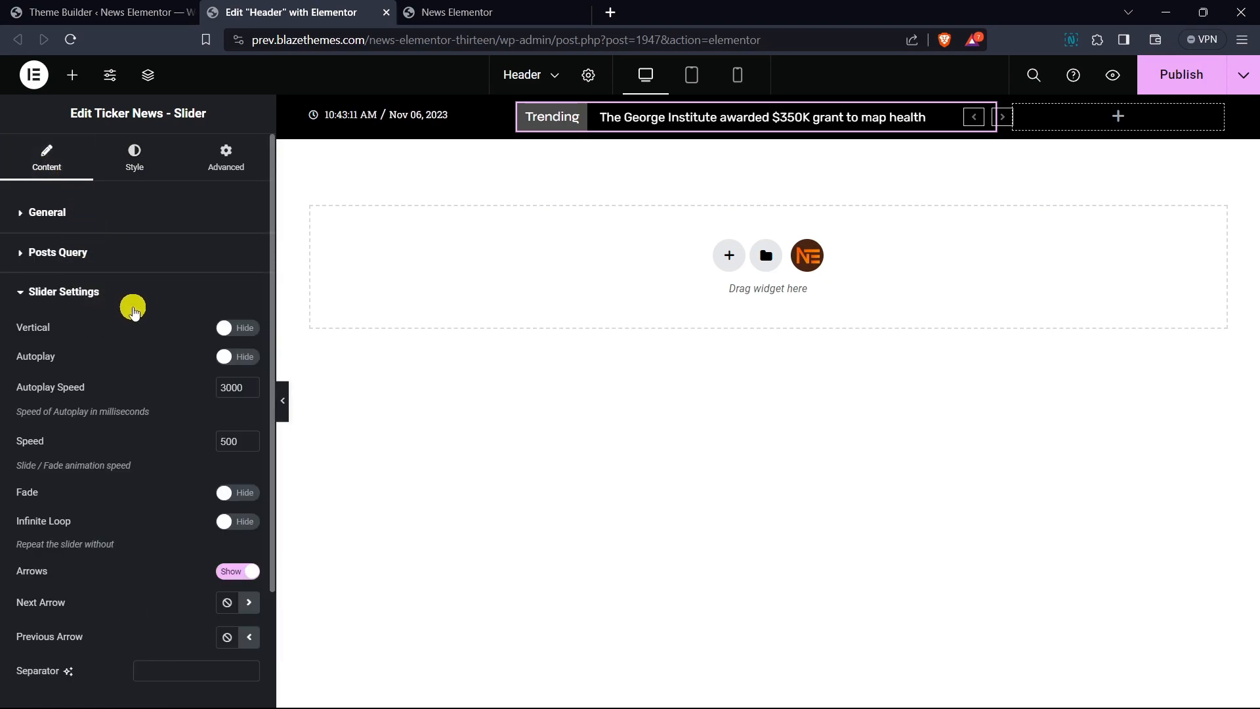
{"action": "scroll", "coordinate": [171, 327], "scroll_direction": "down", "scroll_amount": 1}
{"action": "left_click", "coordinate": [241, 490]}
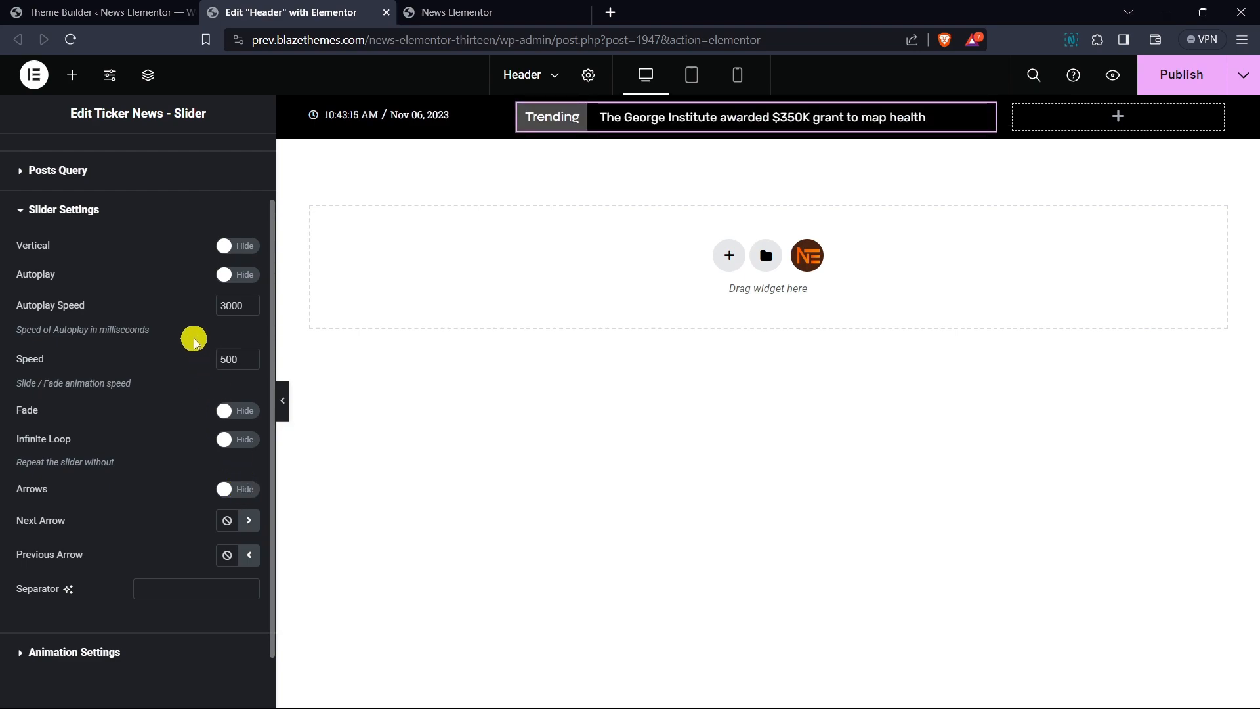
{"action": "left_click", "coordinate": [241, 276]}
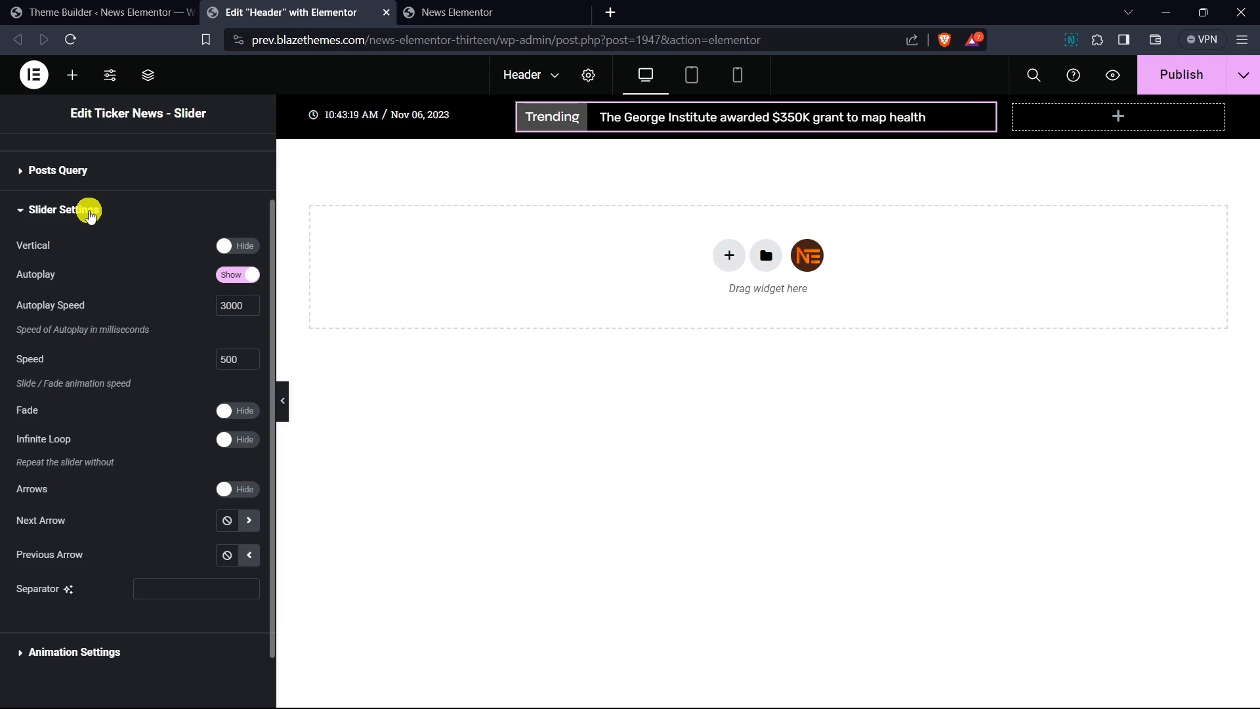
{"action": "left_click", "coordinate": [90, 212]}
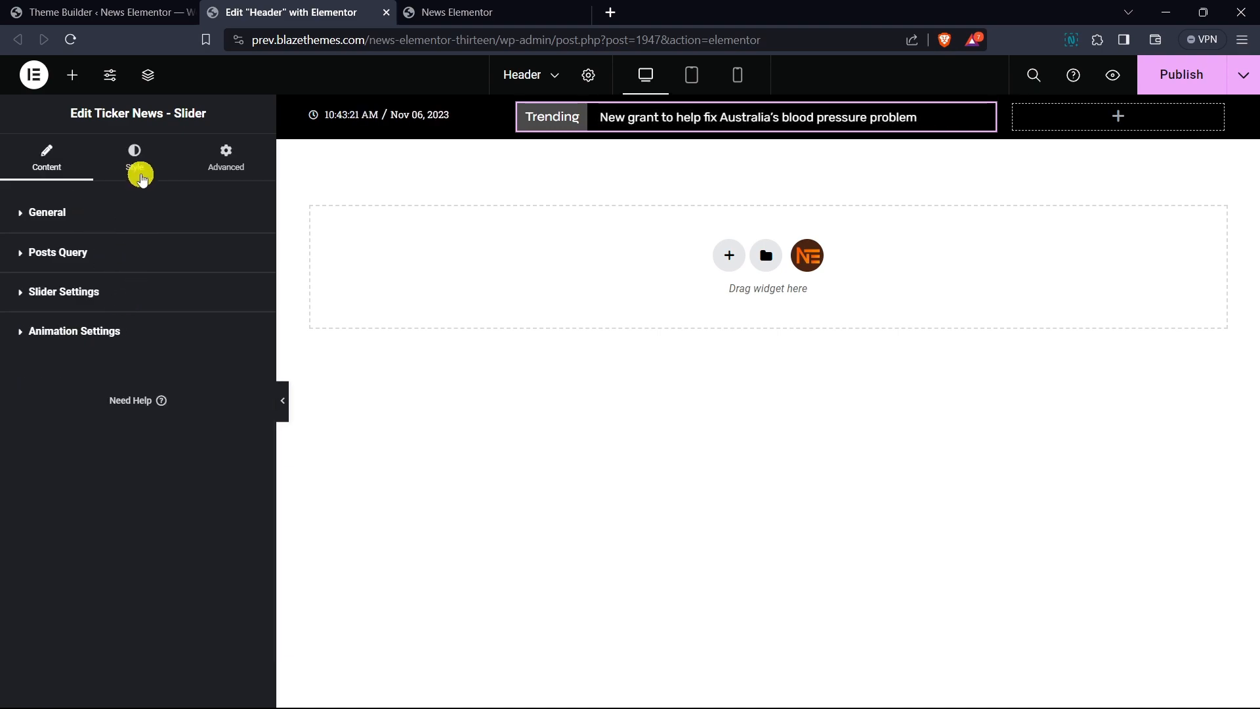
{"action": "left_click", "coordinate": [138, 172]}
{"action": "left_click", "coordinate": [110, 216]}
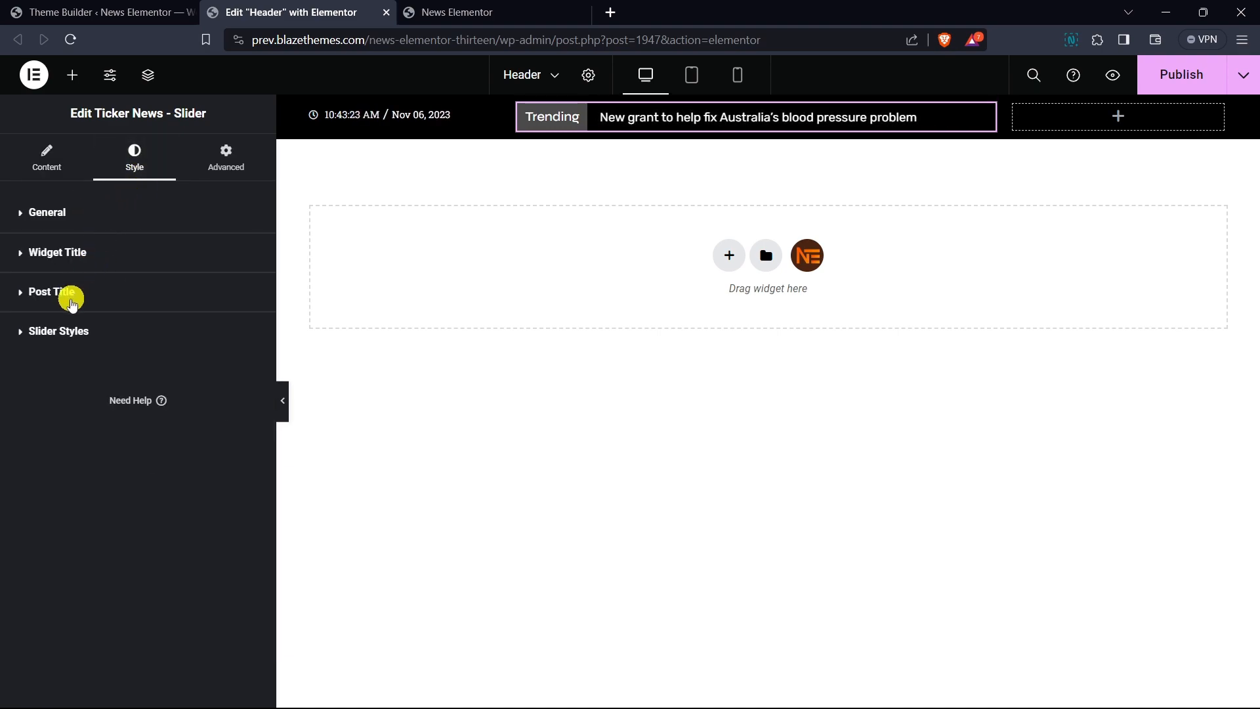
- Set the ticker's post title typography to Roboto Slab at 13 px
{"action": "left_click", "coordinate": [80, 295]}
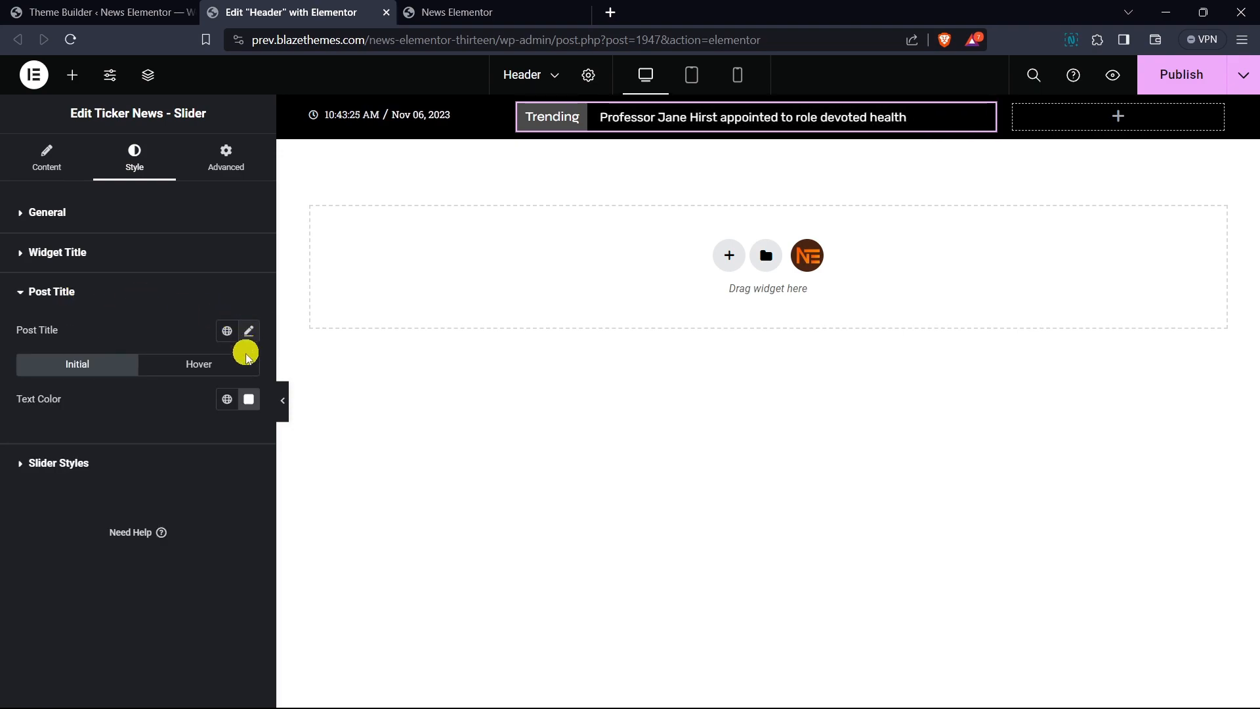
{"action": "left_click", "coordinate": [249, 331]}
{"action": "left_click", "coordinate": [220, 408]}
{"action": "type", "text": "roboto sla"}
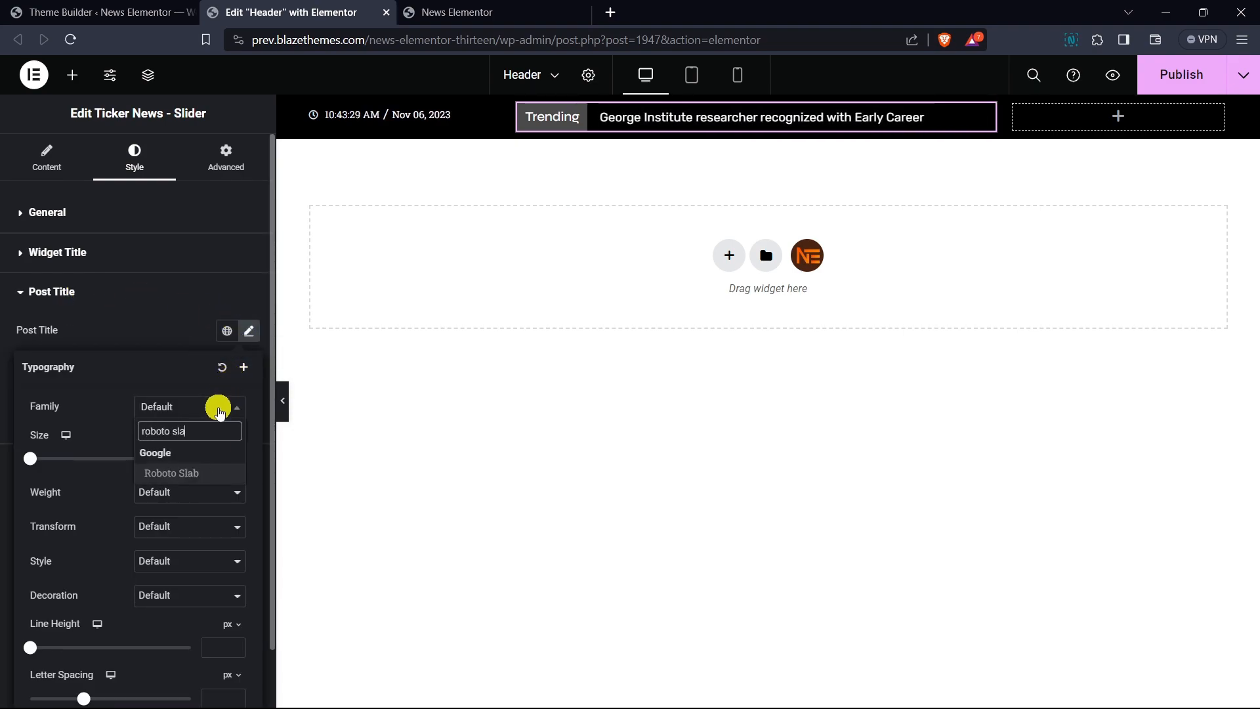
{"action": "key", "text": "Return"}
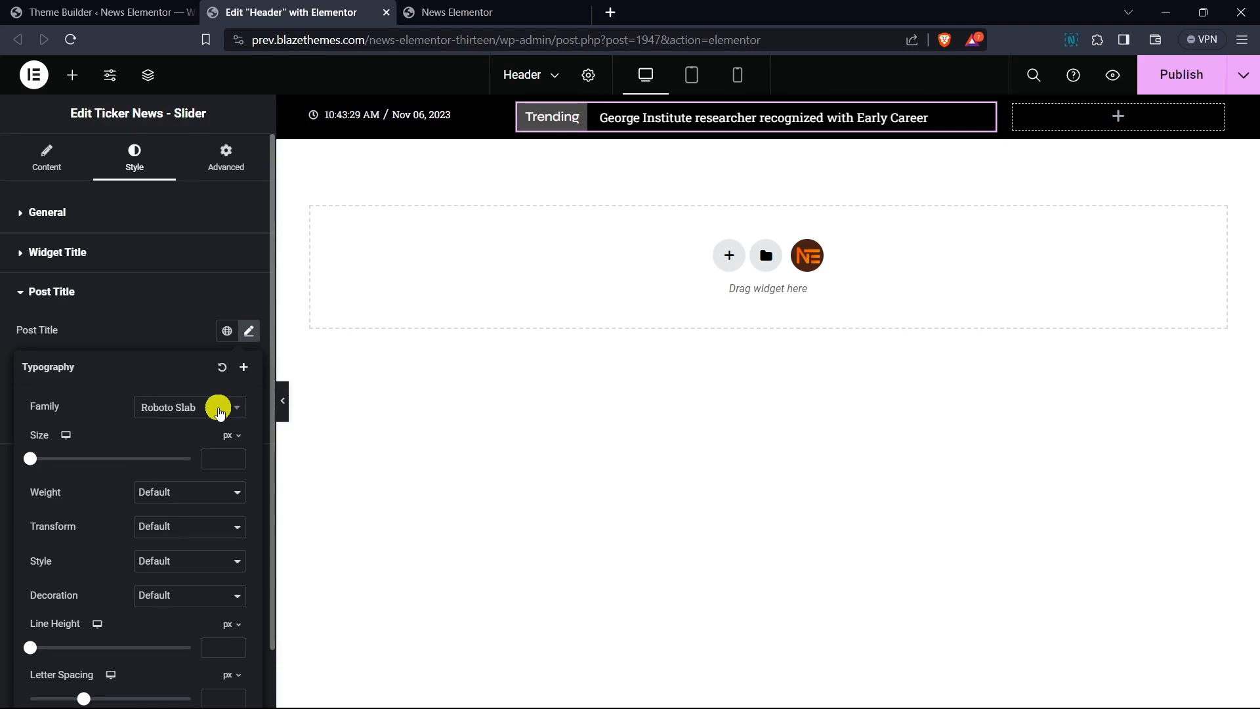
{"action": "left_click", "coordinate": [222, 460]}
{"action": "type", "text": "16"}
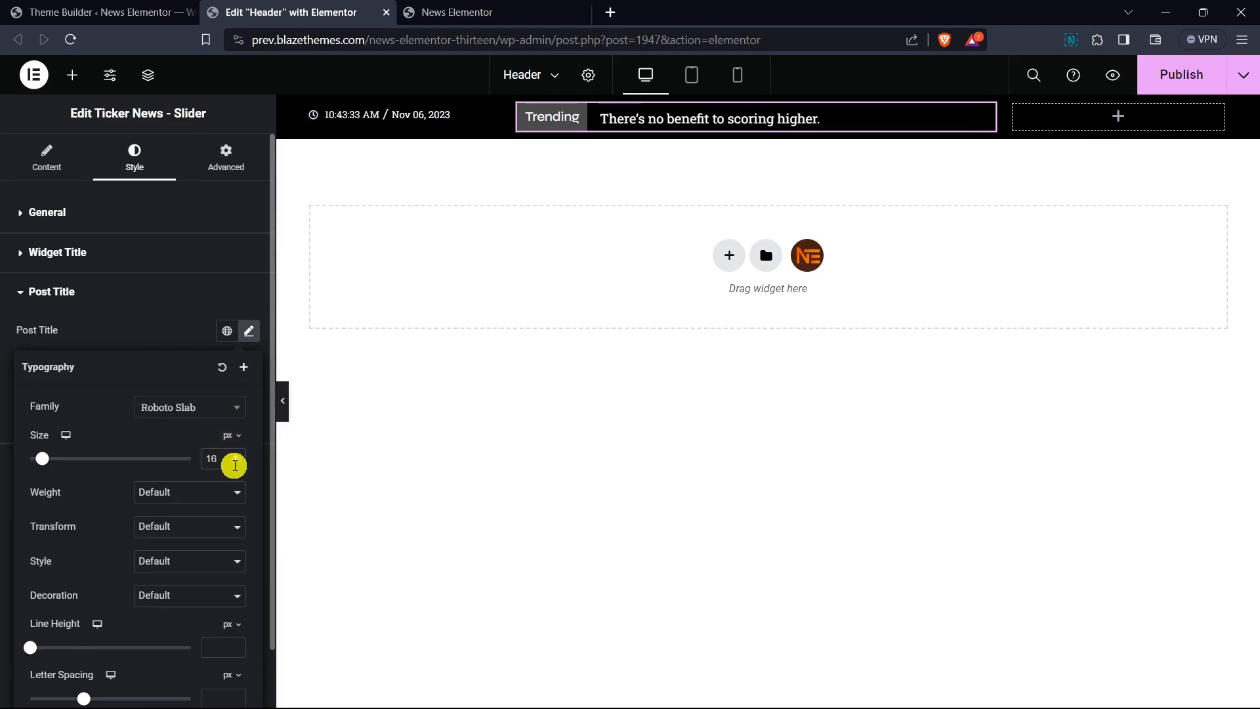
{"action": "left_click", "coordinate": [235, 468]}
{"action": "left_click", "coordinate": [235, 468]}
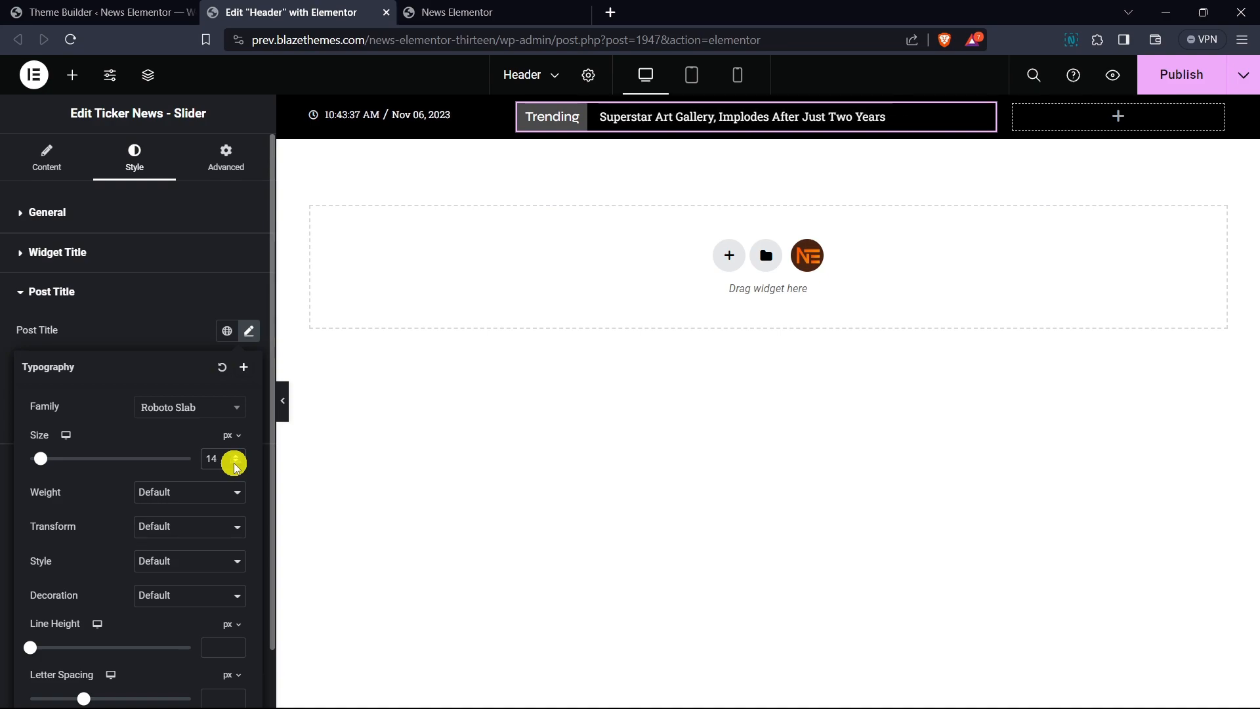
{"action": "left_click", "coordinate": [235, 468]}
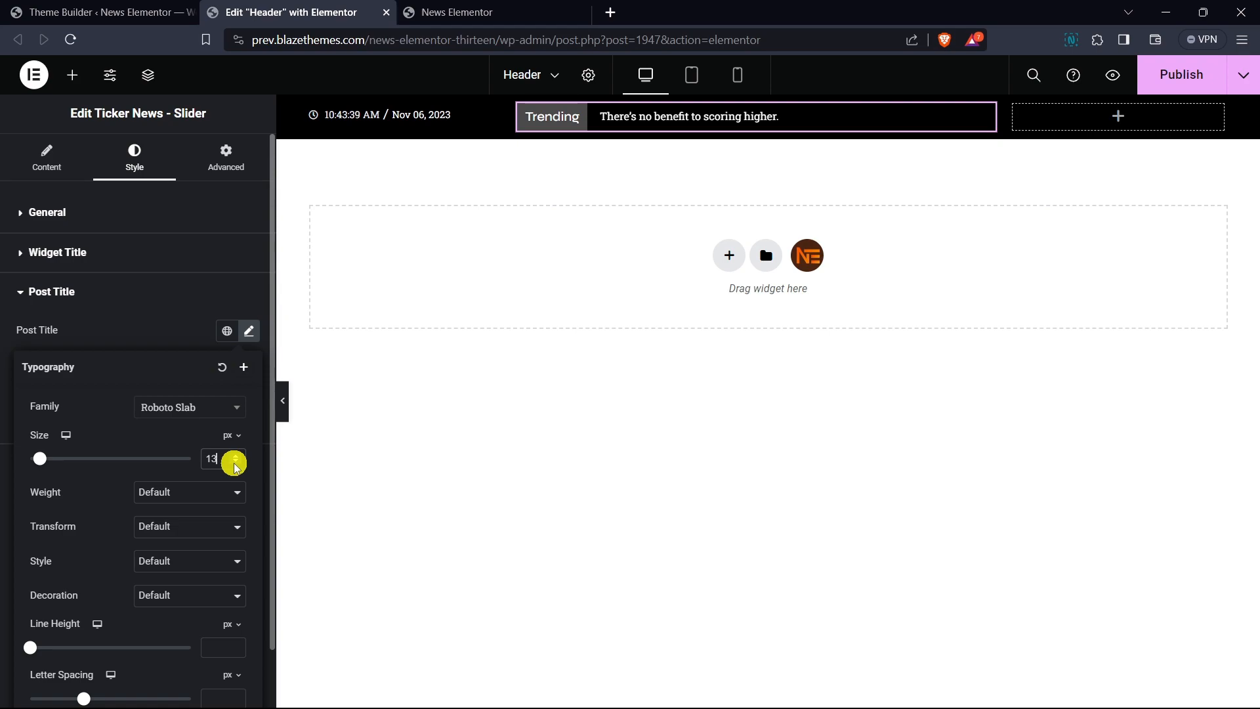
- Turn on infinite loop in the ticker's slider settings
{"action": "left_click", "coordinate": [46, 160]}
{"action": "left_click", "coordinate": [56, 209]}
{"action": "left_click", "coordinate": [92, 297]}
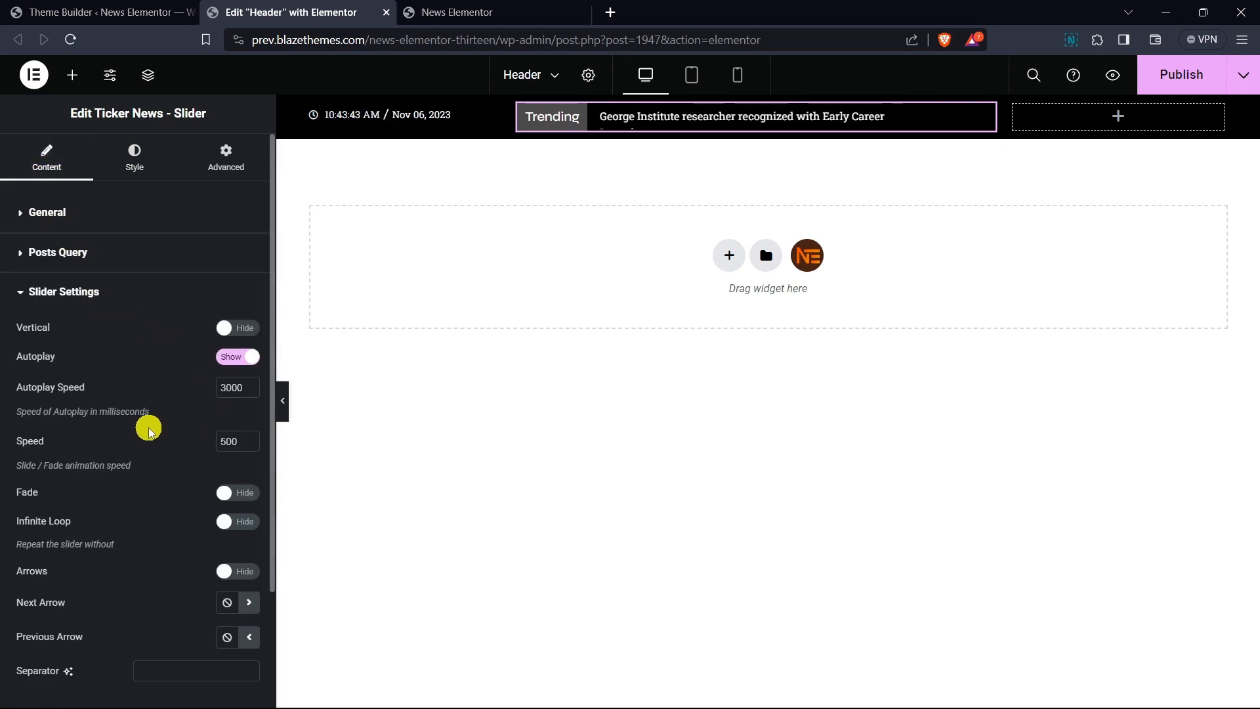
{"action": "scroll", "coordinate": [149, 430], "scroll_direction": "down", "scroll_amount": 1}
{"action": "left_click", "coordinate": [237, 439]}
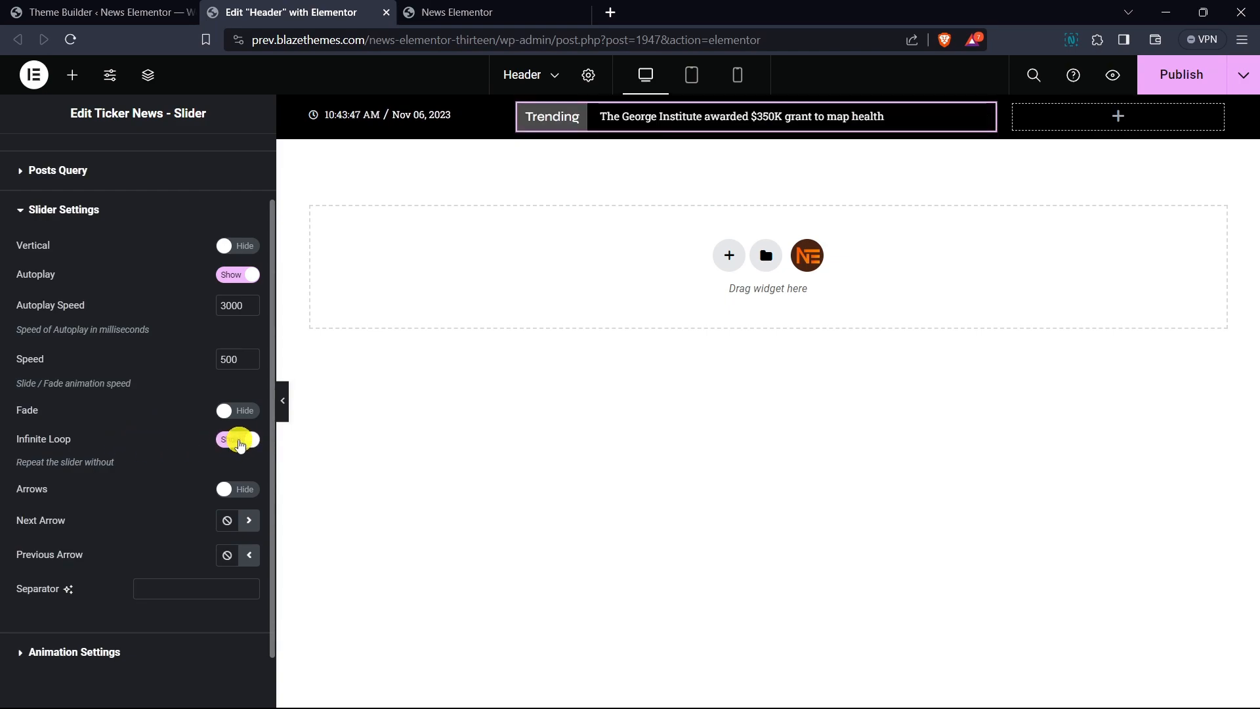
{"action": "scroll", "coordinate": [182, 445], "scroll_direction": "up", "scroll_amount": 1}
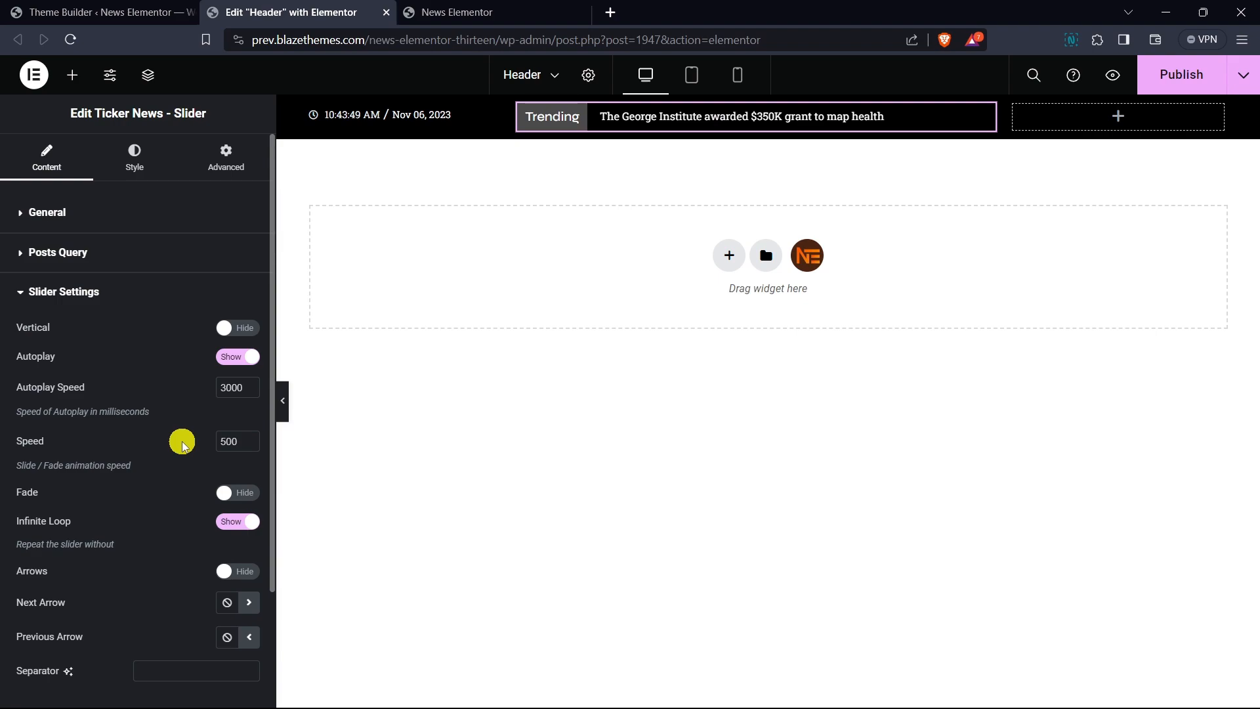
{"action": "left_click", "coordinate": [127, 299]}
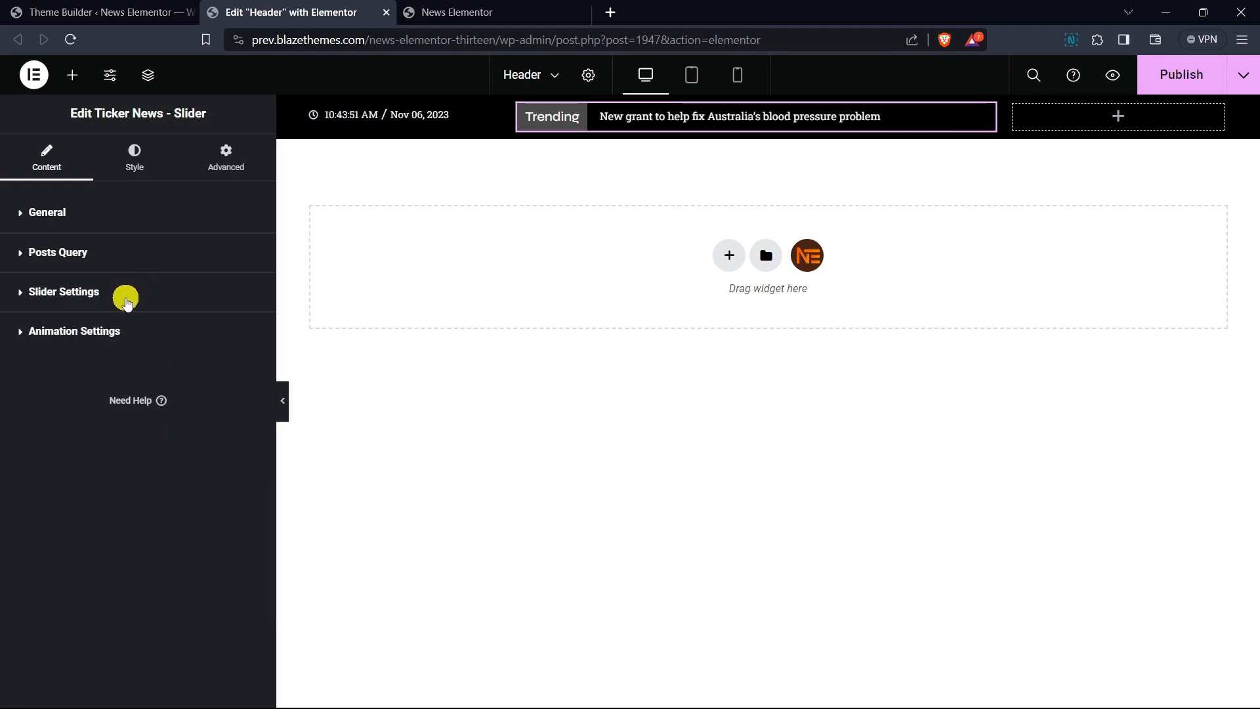
- Lower the opacity of the ticker widget title background colour to #4A4A4AC9
{"action": "left_click", "coordinate": [141, 172]}
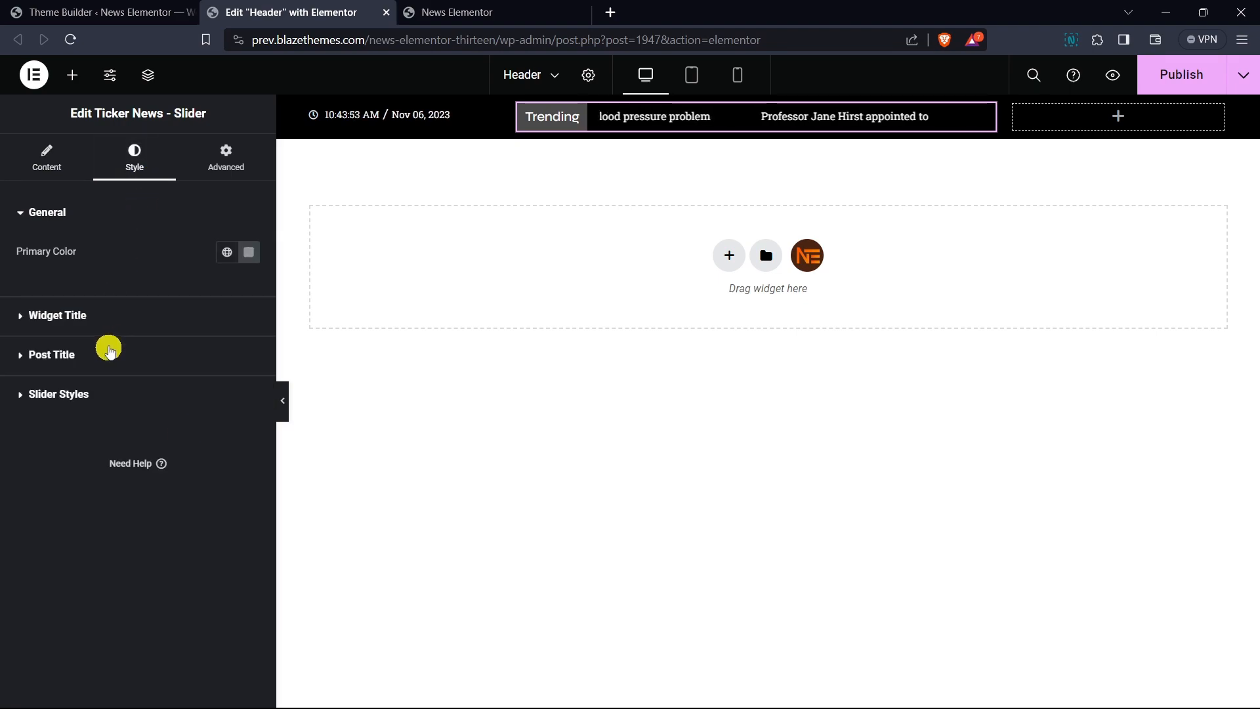
{"action": "left_click", "coordinate": [107, 316]}
{"action": "left_click", "coordinate": [248, 394]}
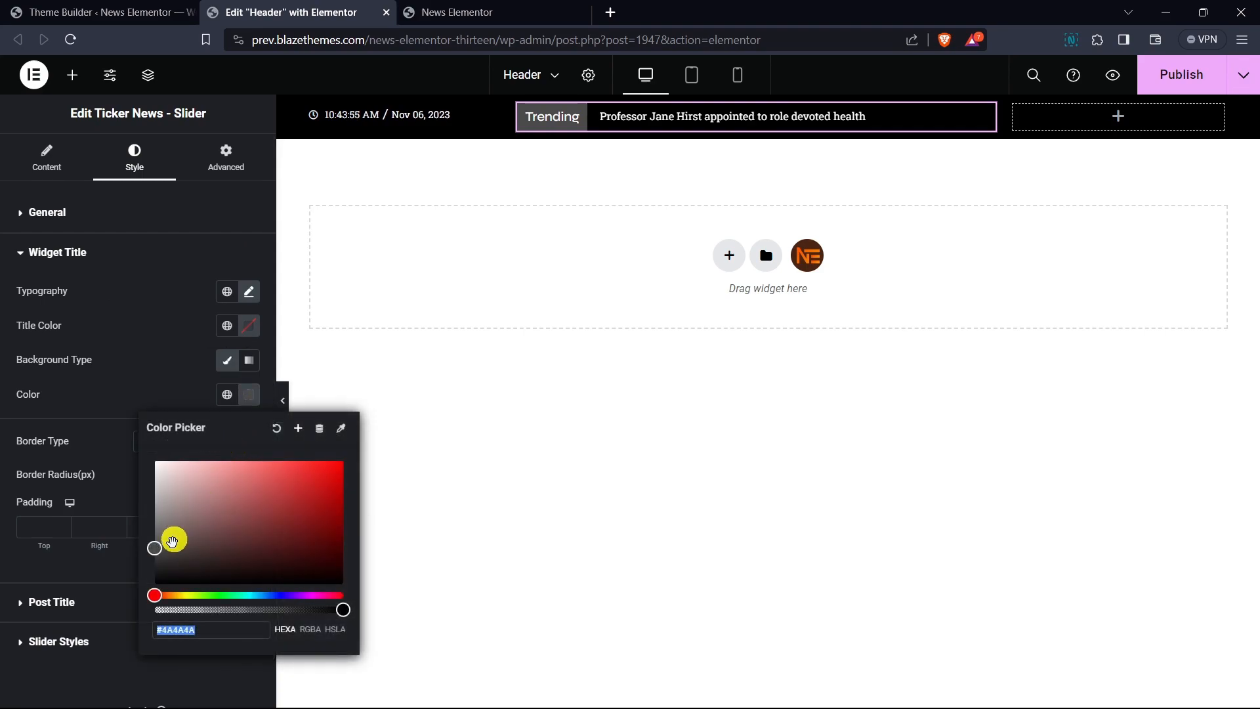
{"action": "left_click_drag", "start_coordinate": [338, 610], "coordinate": [304, 616]}
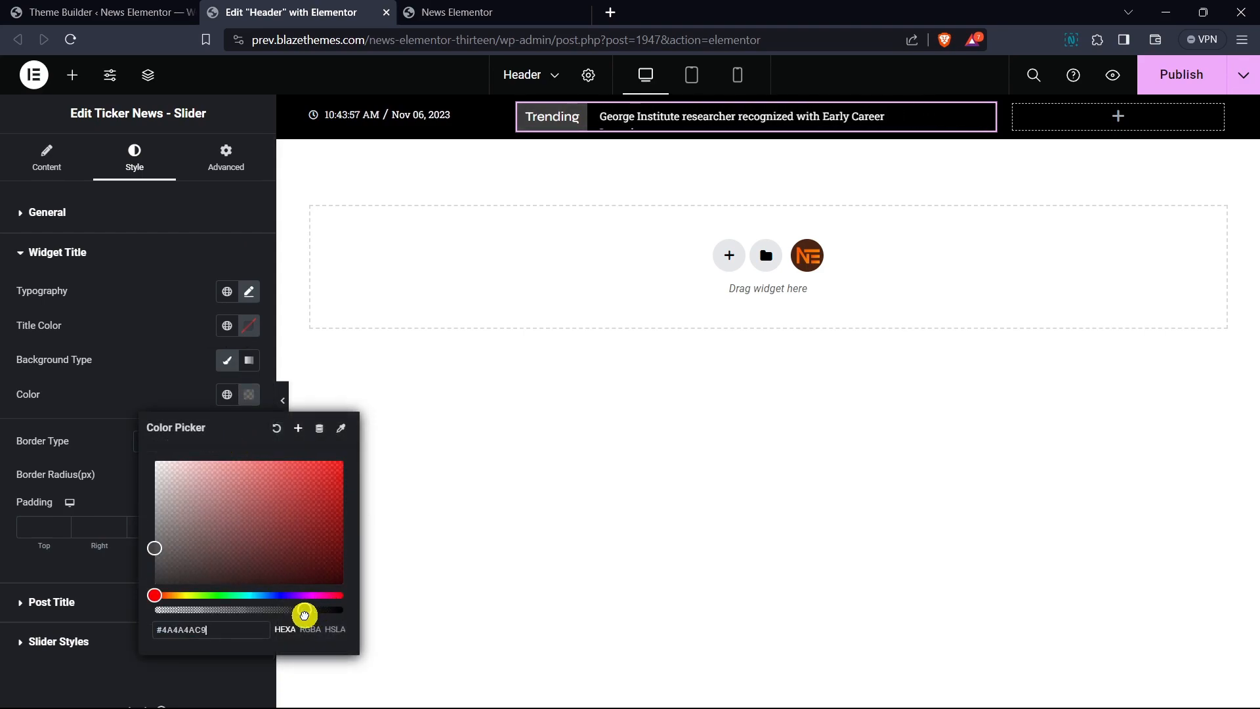
{"action": "left_click", "coordinate": [191, 388]}
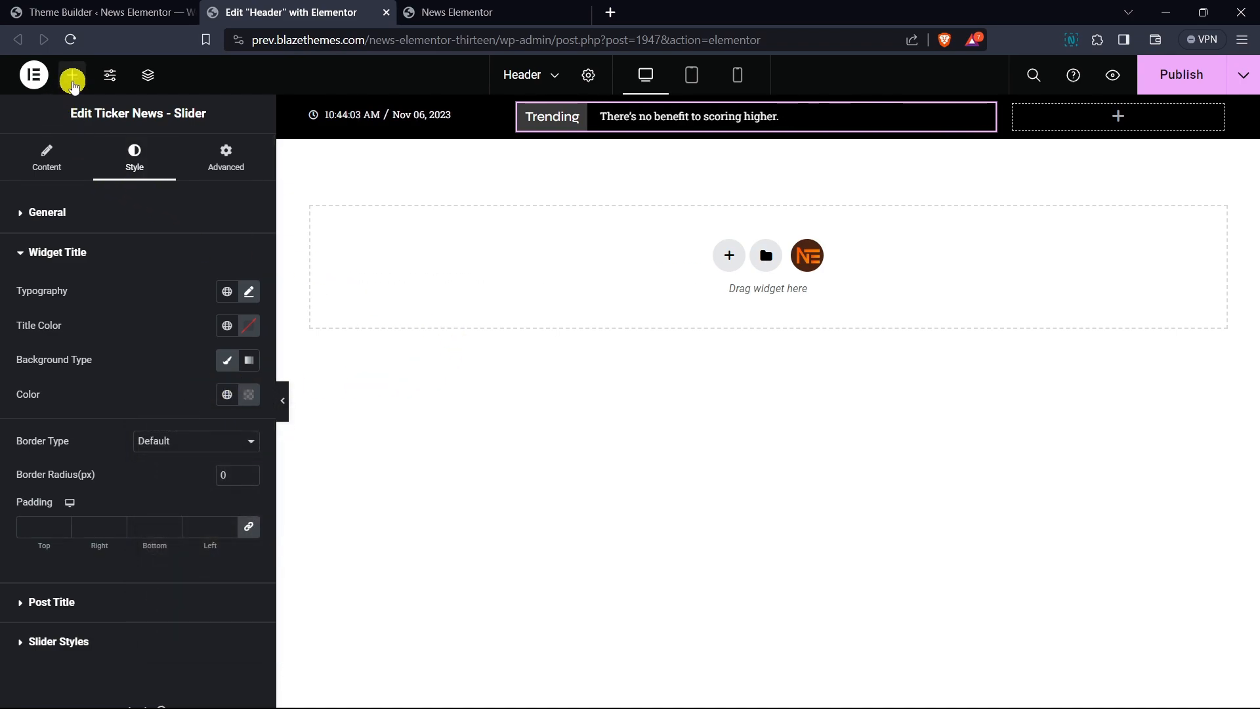
- Place a Site Nav Menu widget in the header's right column and select Top Menu for it
{"action": "left_click", "coordinate": [73, 74]}
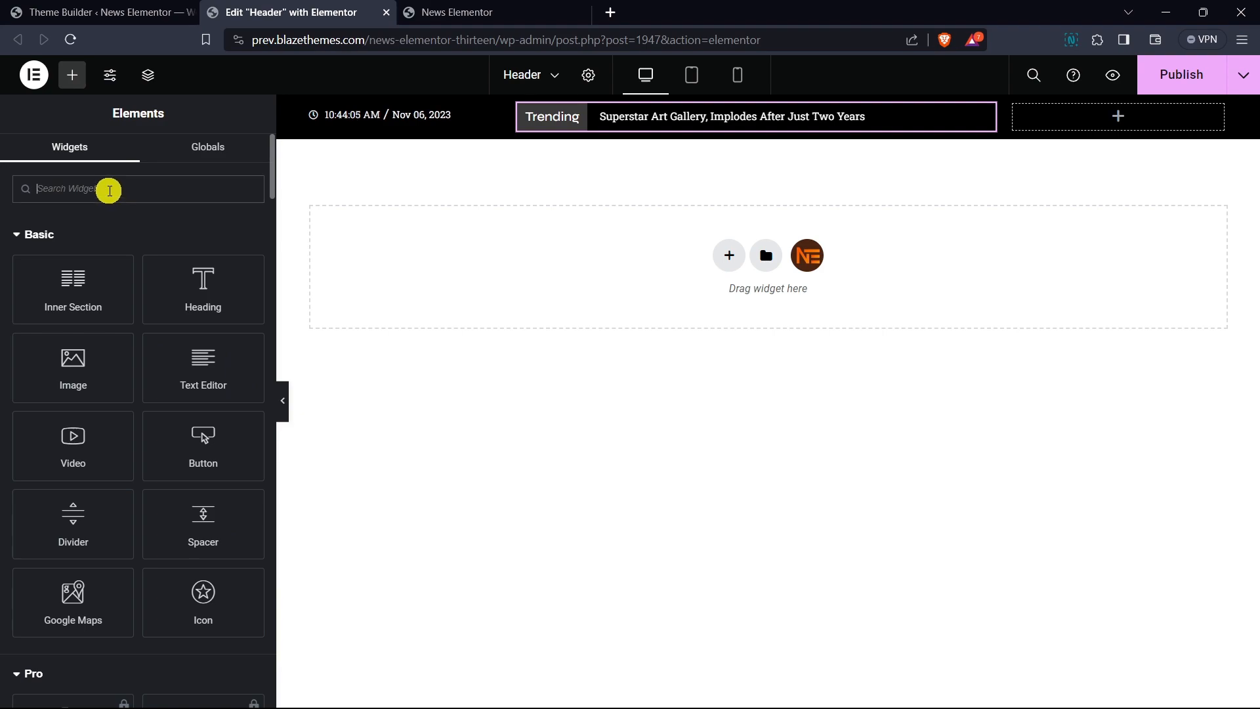
{"action": "type", "text": "nav"}
{"action": "left_click_drag", "start_coordinate": [197, 236], "coordinate": [1129, 122]}
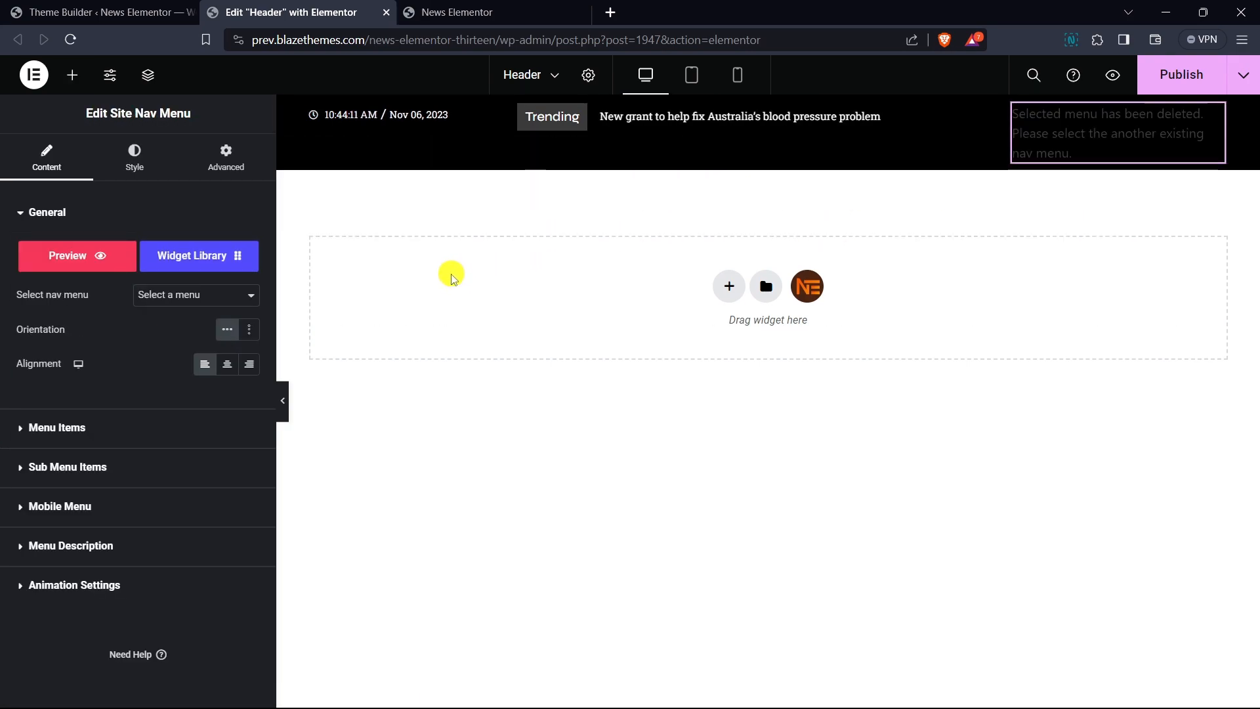
{"action": "left_click", "coordinate": [203, 296]}
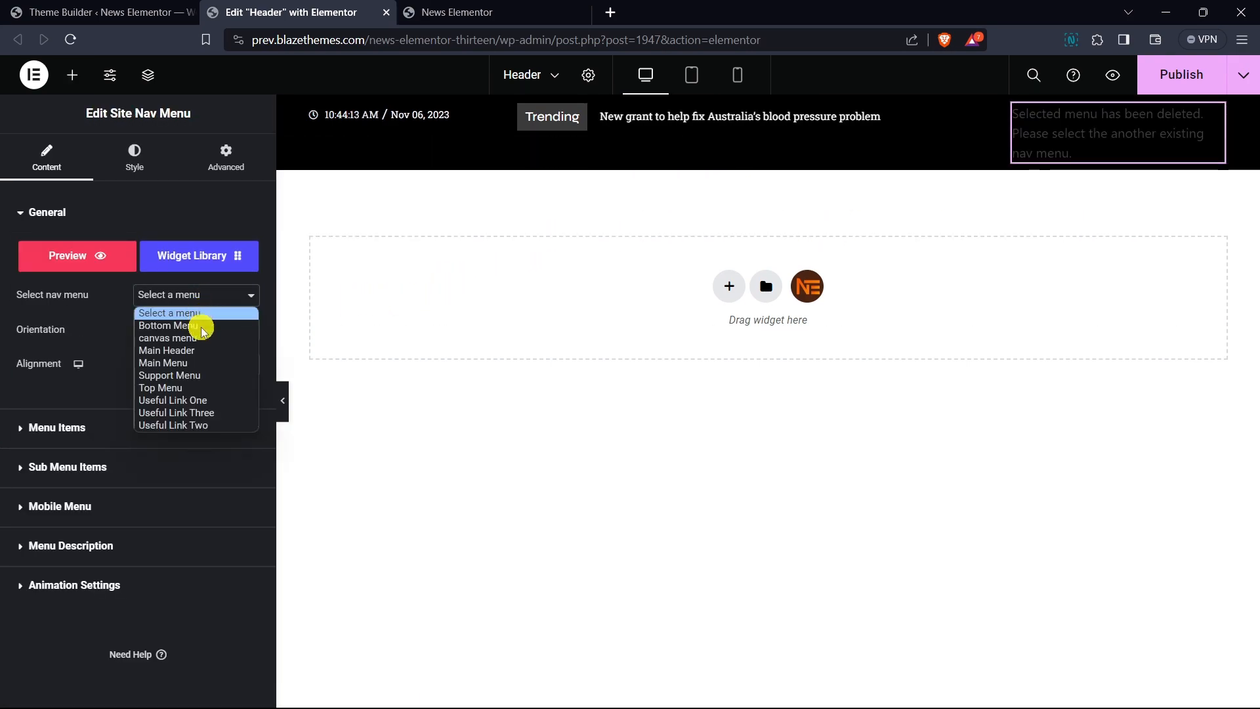
{"action": "left_click", "coordinate": [201, 391]}
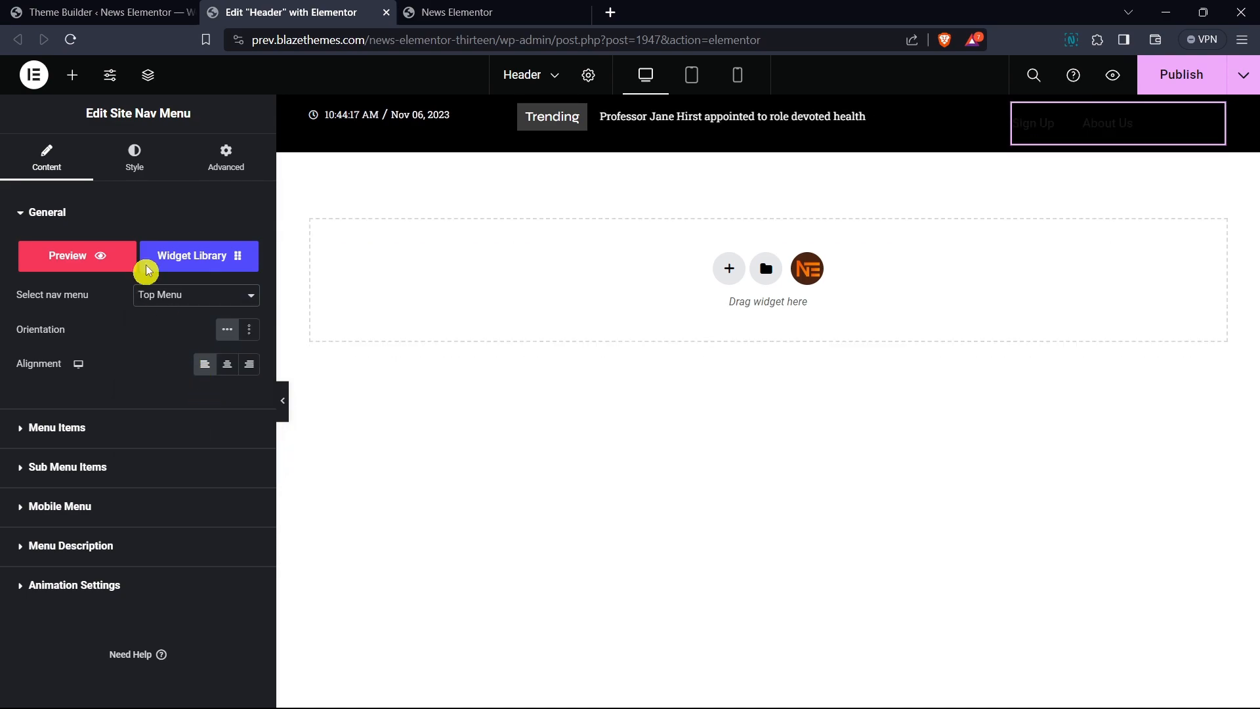
- Set the nav menu items' text colour to white
{"action": "left_click", "coordinate": [129, 161]}
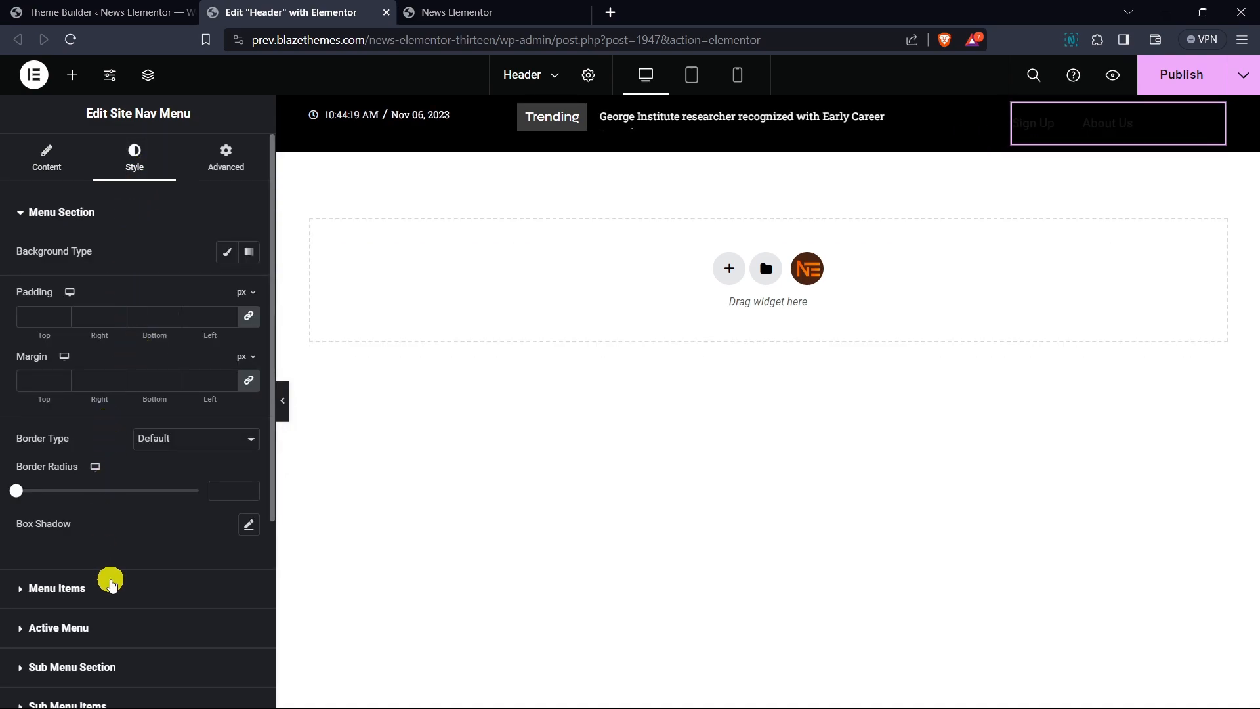
{"action": "left_click", "coordinate": [248, 360]}
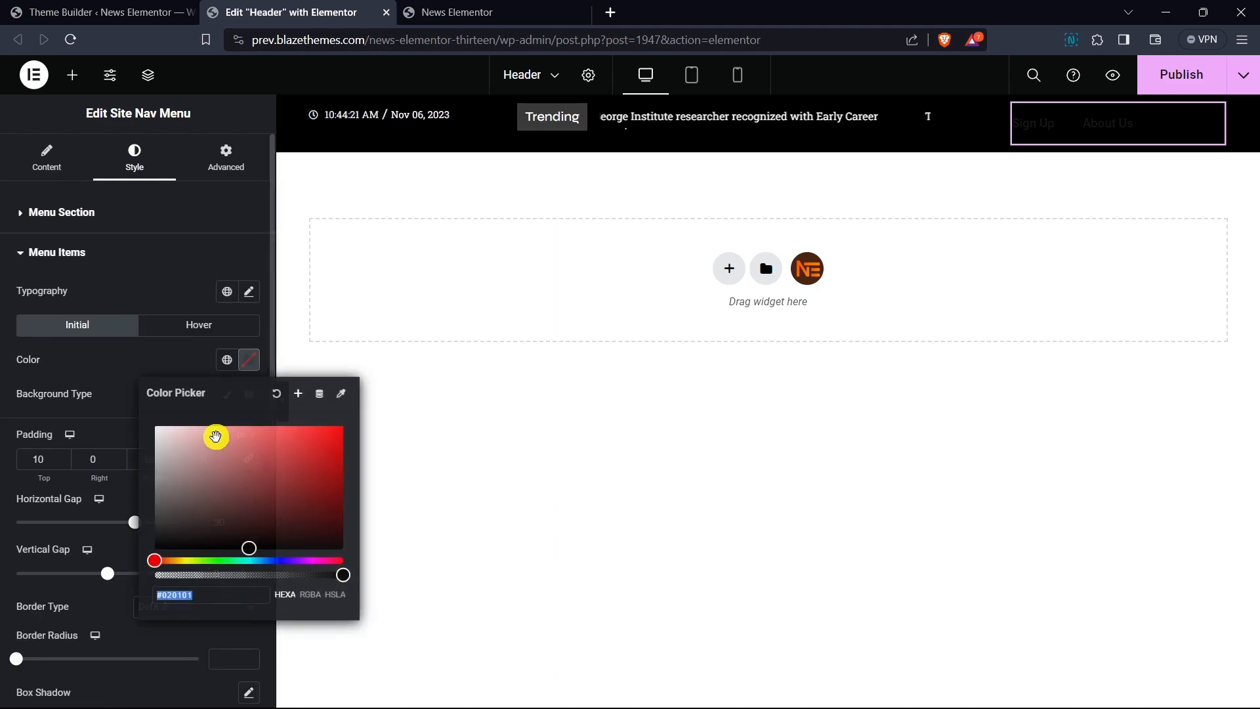
{"action": "left_click", "coordinate": [107, 368]}
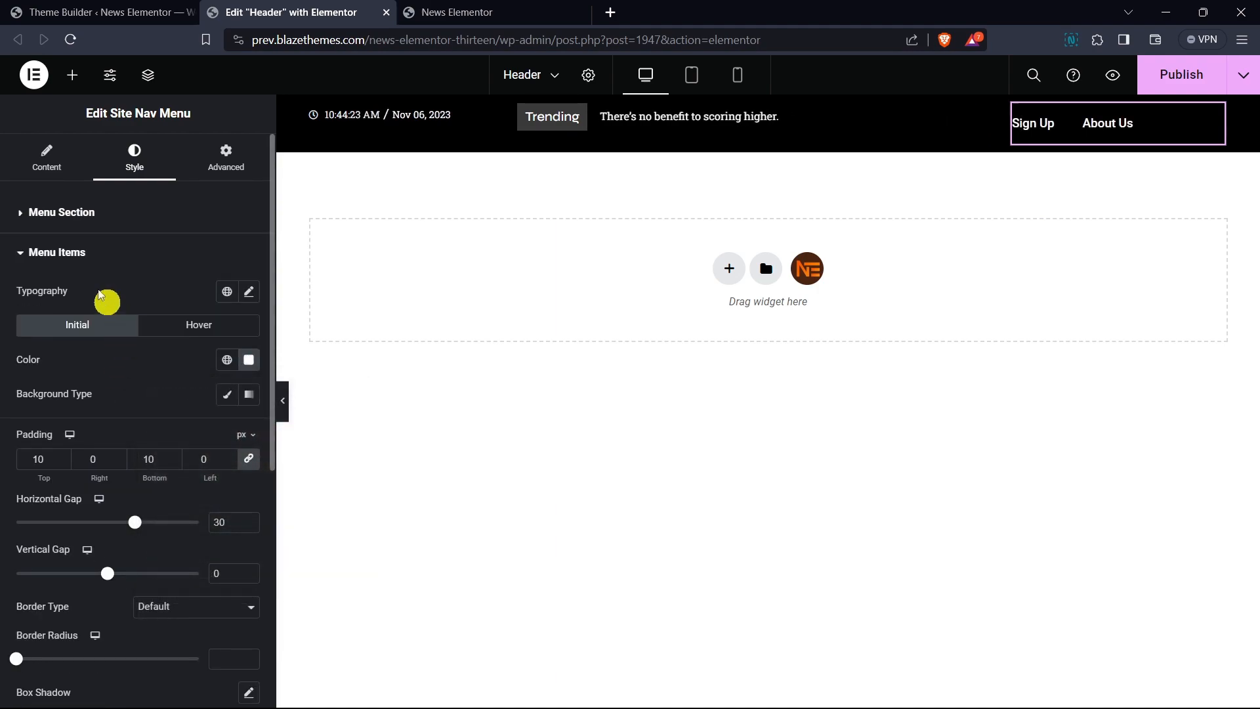
- Align the nav menu to the right
{"action": "left_click", "coordinate": [36, 169]}
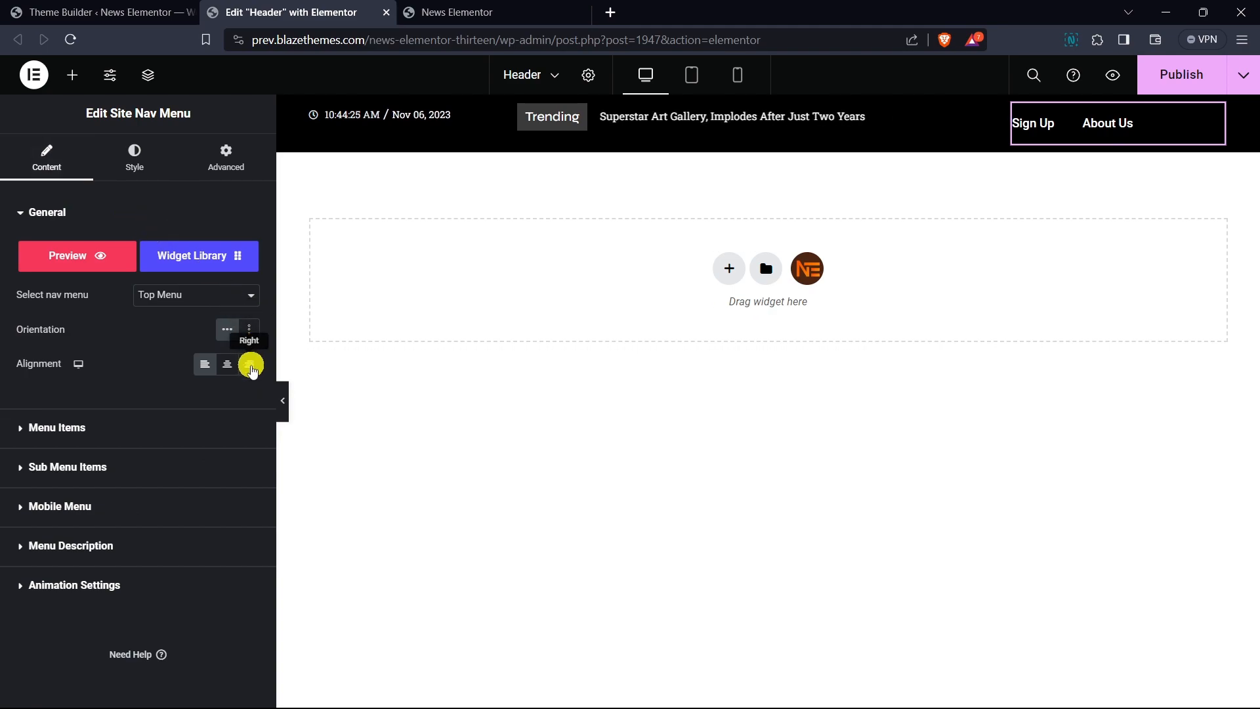
{"action": "left_click", "coordinate": [251, 366]}
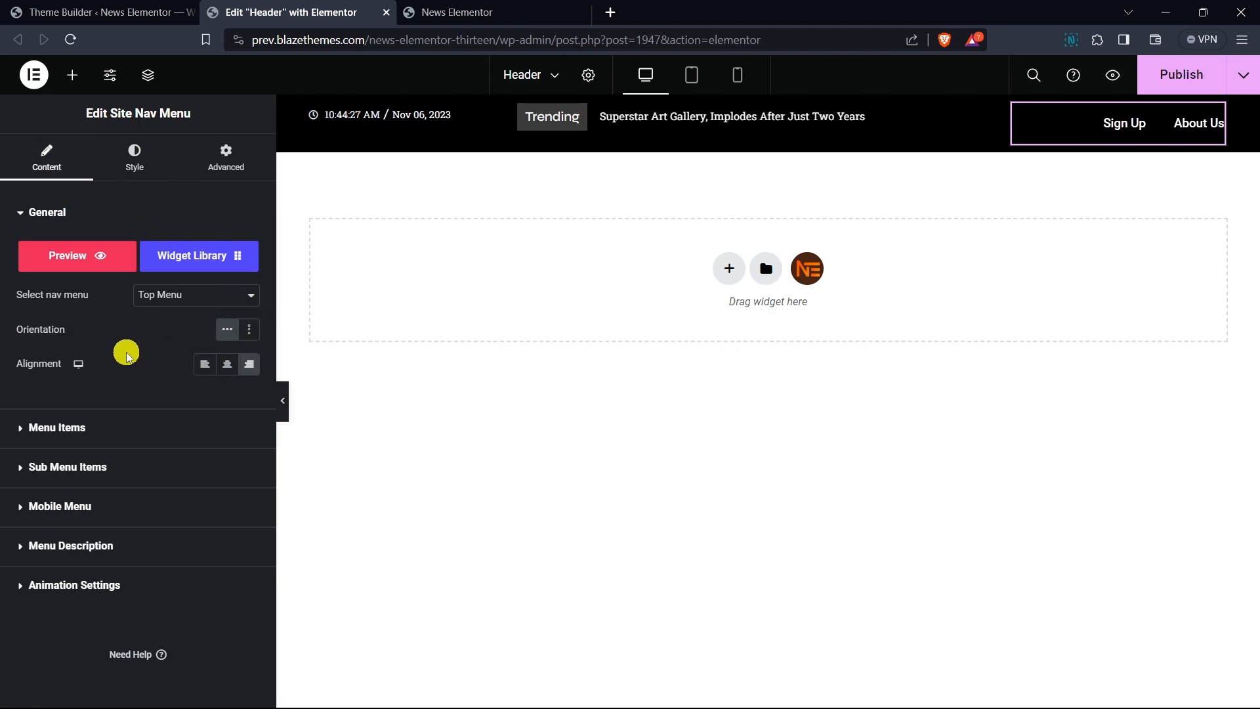
{"action": "left_click", "coordinate": [110, 505]}
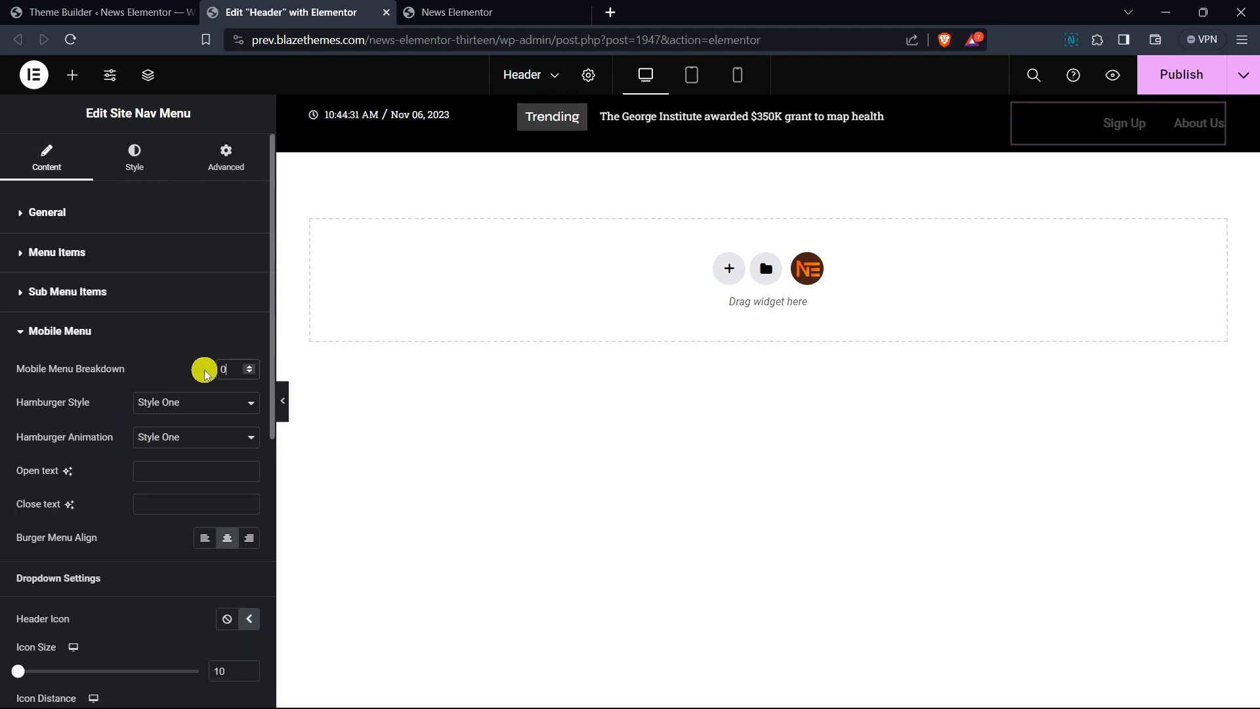
{"action": "left_click", "coordinate": [127, 330]}
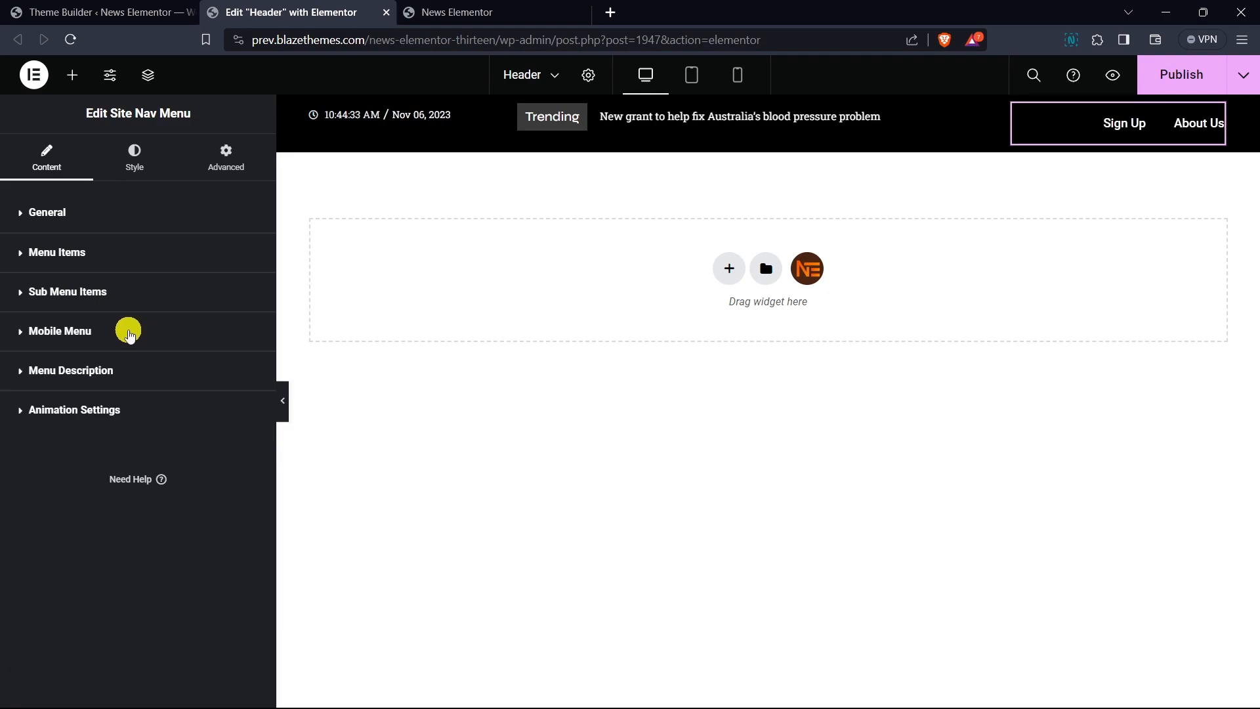
- Set the nav menu's hover effect to None
{"action": "left_click", "coordinate": [144, 420]}
{"action": "left_click", "coordinate": [211, 447]}
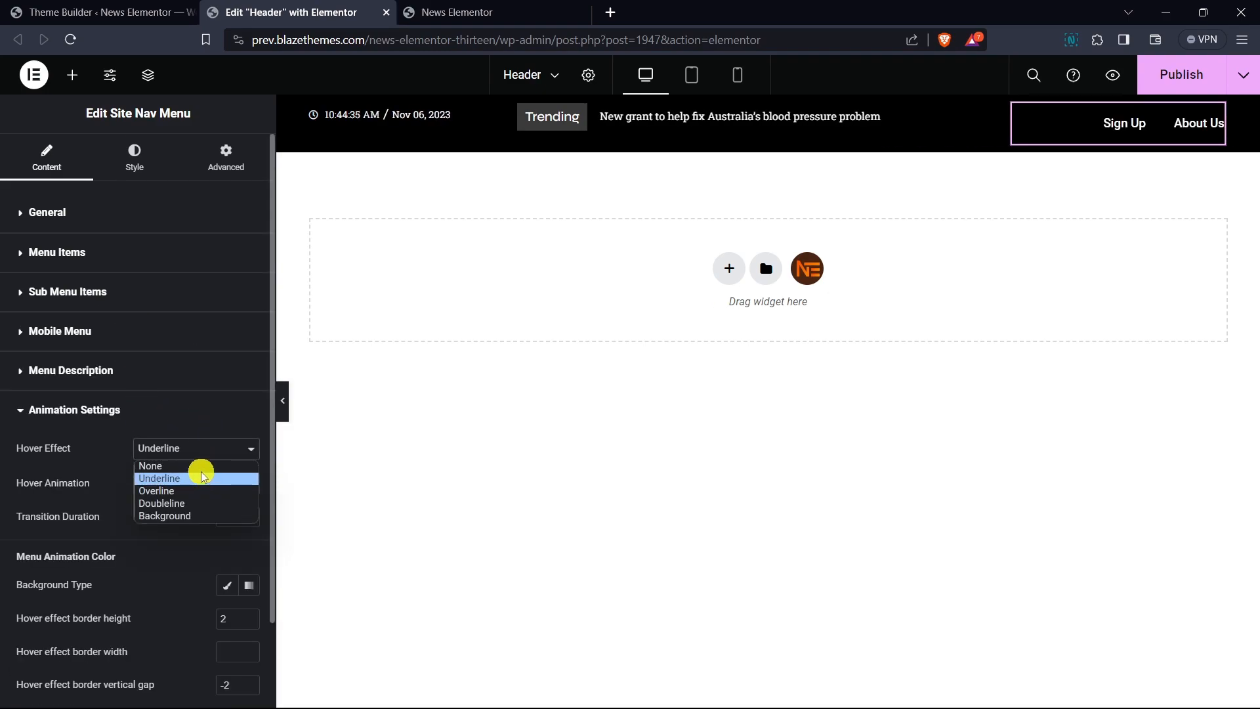
{"action": "left_click", "coordinate": [202, 466]}
{"action": "left_click", "coordinate": [154, 409]}
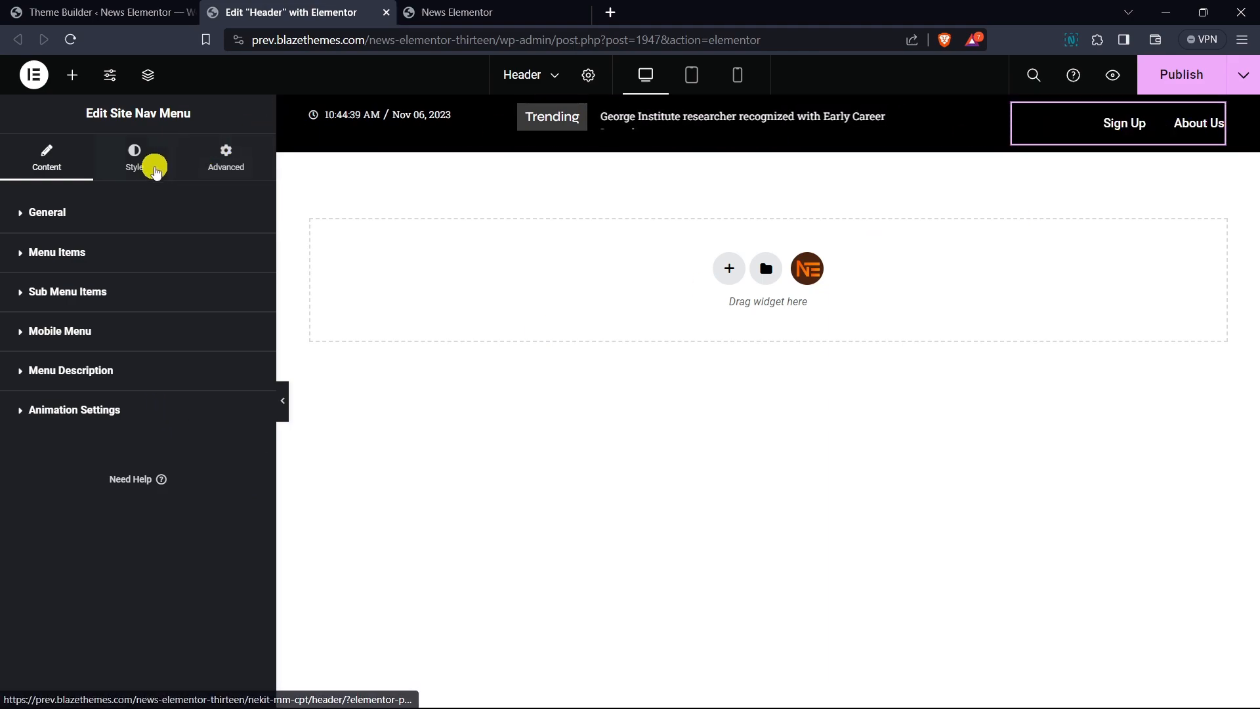
- Set the nav menu items' padding to 0 on all sides
{"action": "left_click", "coordinate": [158, 161]}
{"action": "left_click", "coordinate": [101, 211]}
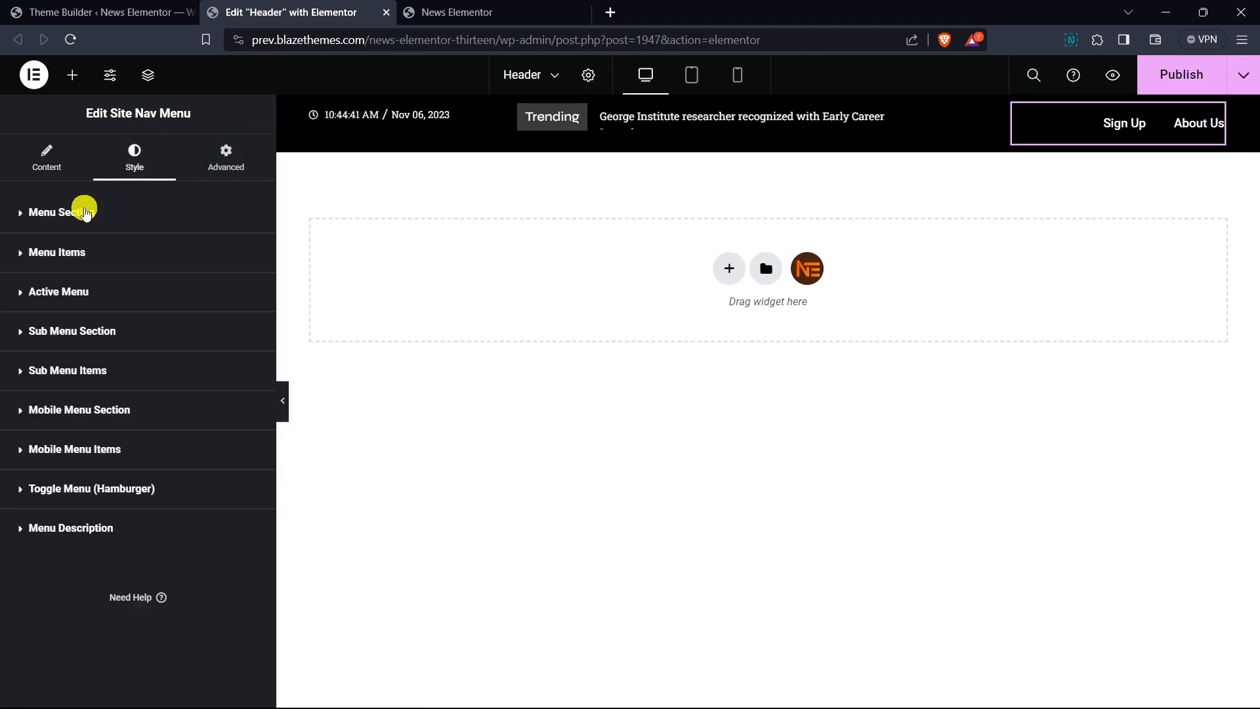
{"action": "left_click", "coordinate": [100, 252]}
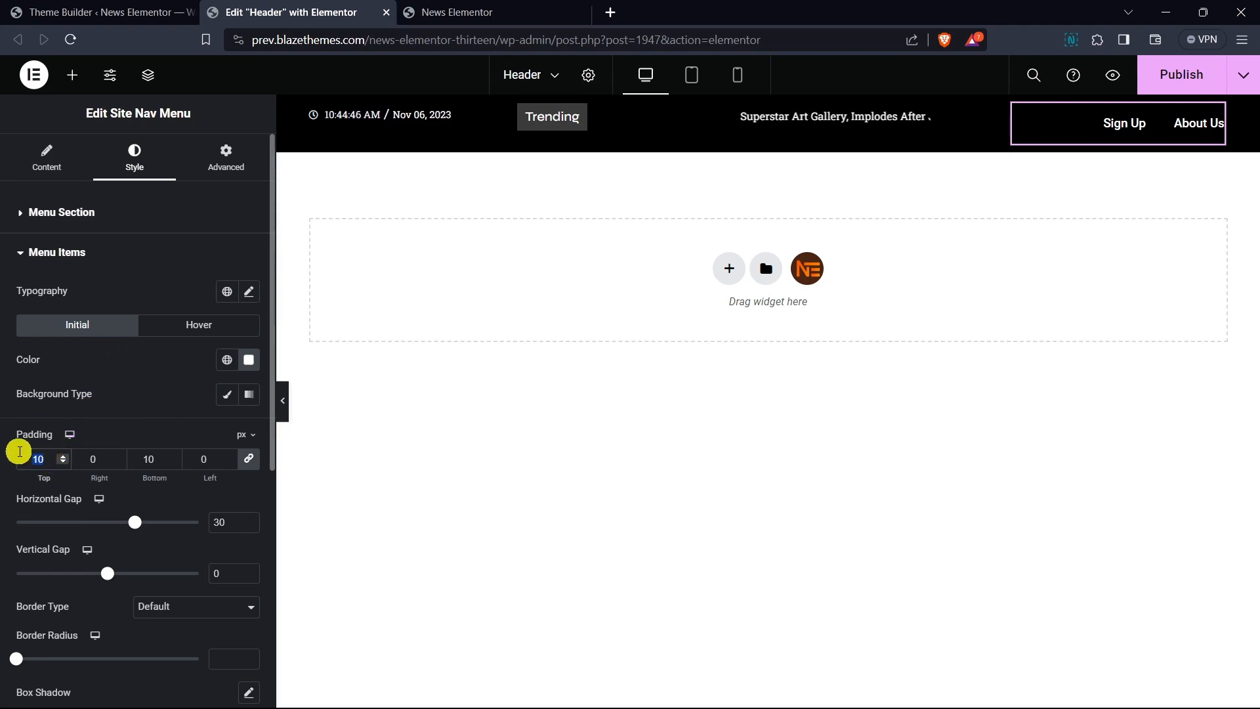
{"action": "type", "text": "0"}
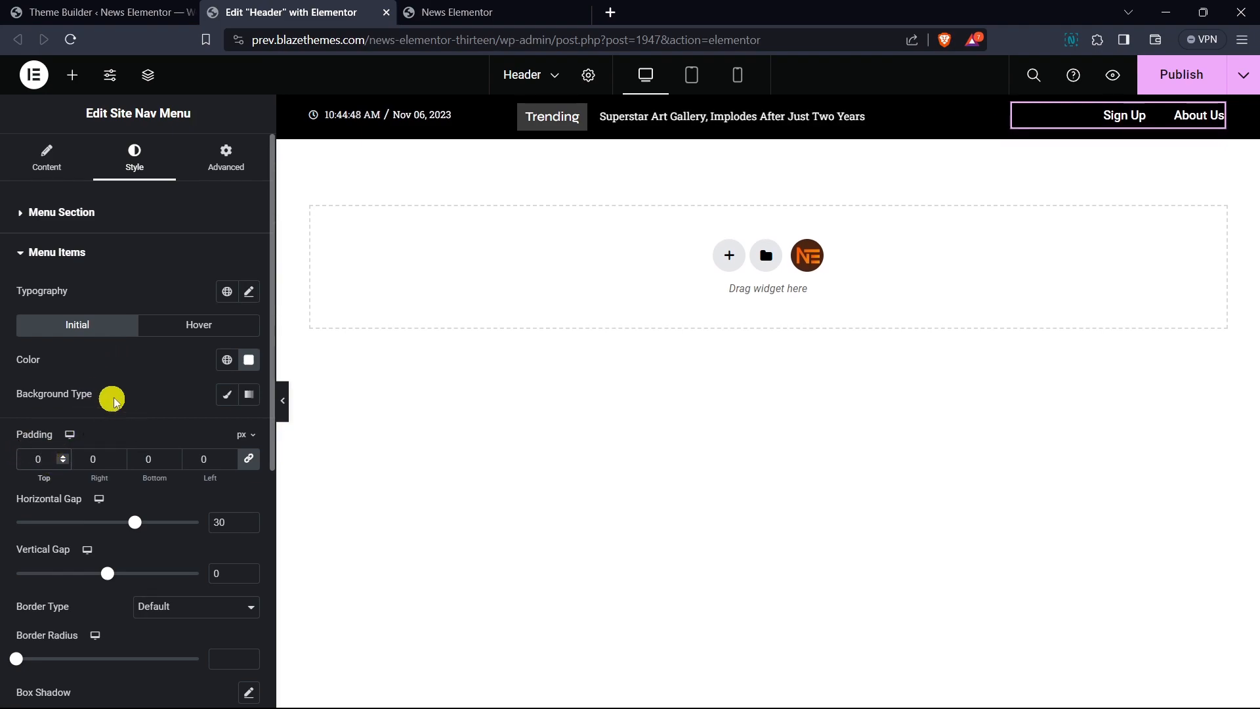
- Set the nav menu items' typography to Roboto Slab at 14 px and preview the header
{"action": "left_click", "coordinate": [247, 291]}
{"action": "left_click", "coordinate": [158, 367]}
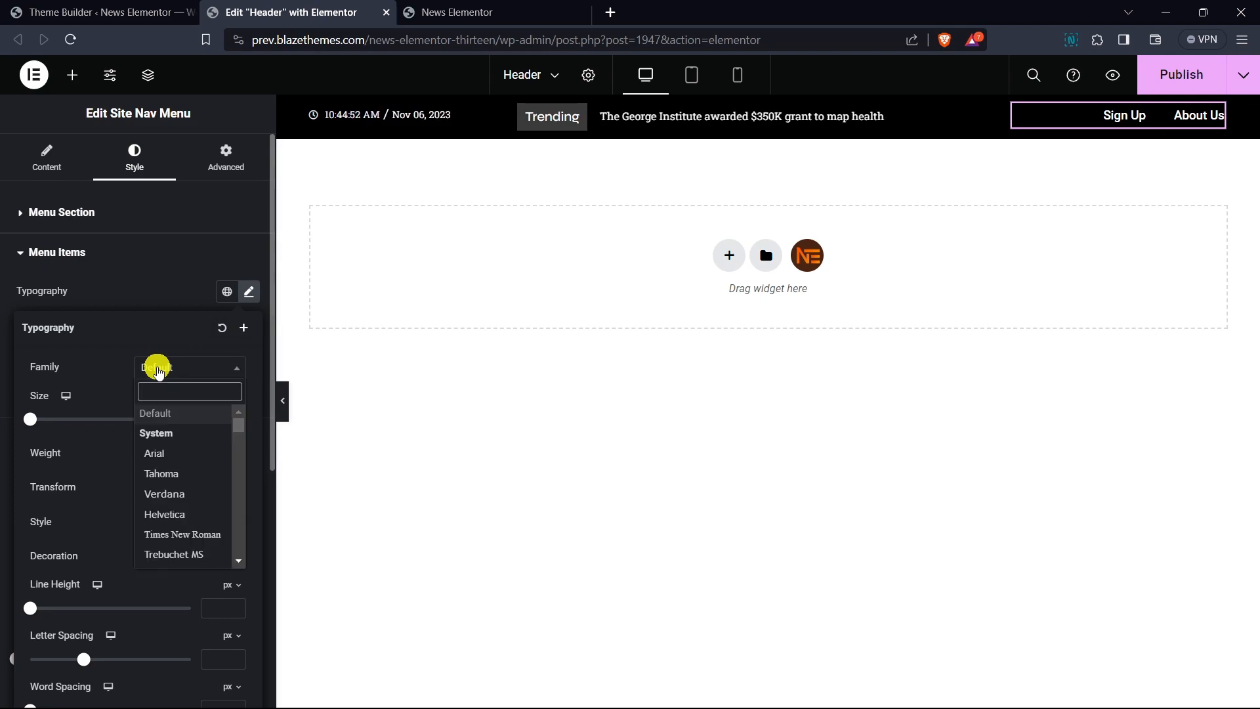
{"action": "type", "text": "roboto sl"}
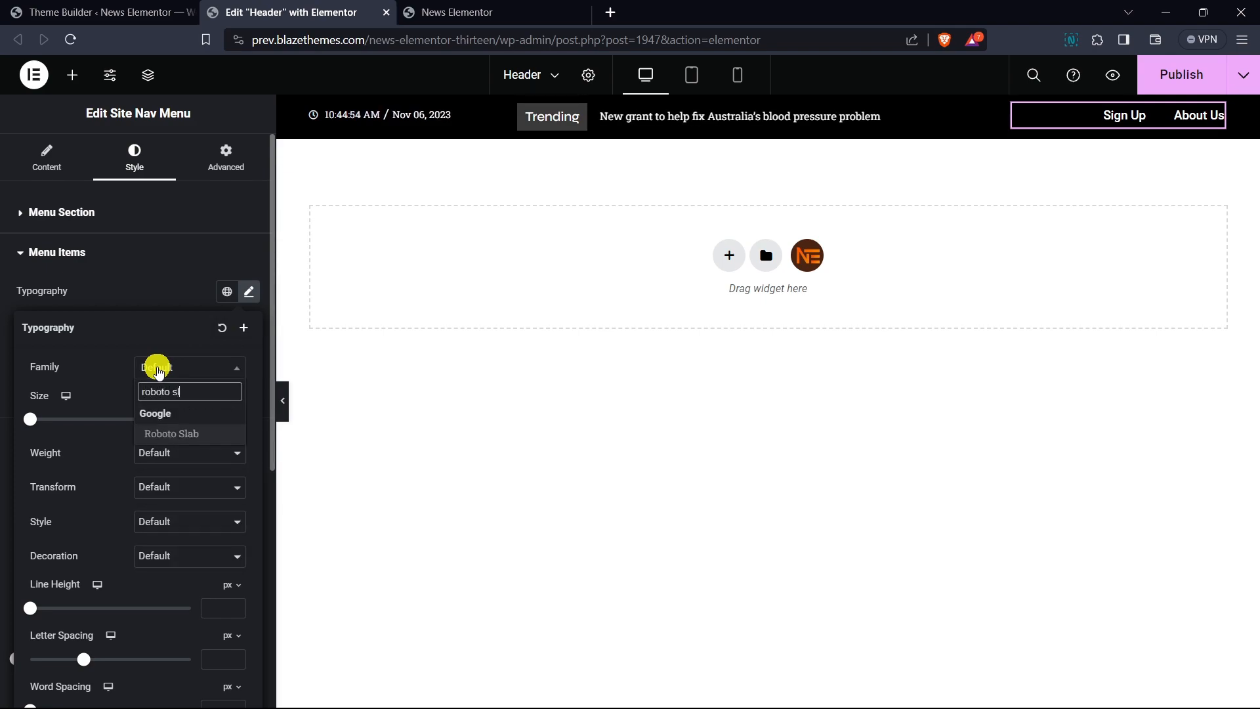
{"action": "key", "text": "Return"}
{"action": "left_click", "coordinate": [211, 417]}
{"action": "type", "text": "16"}
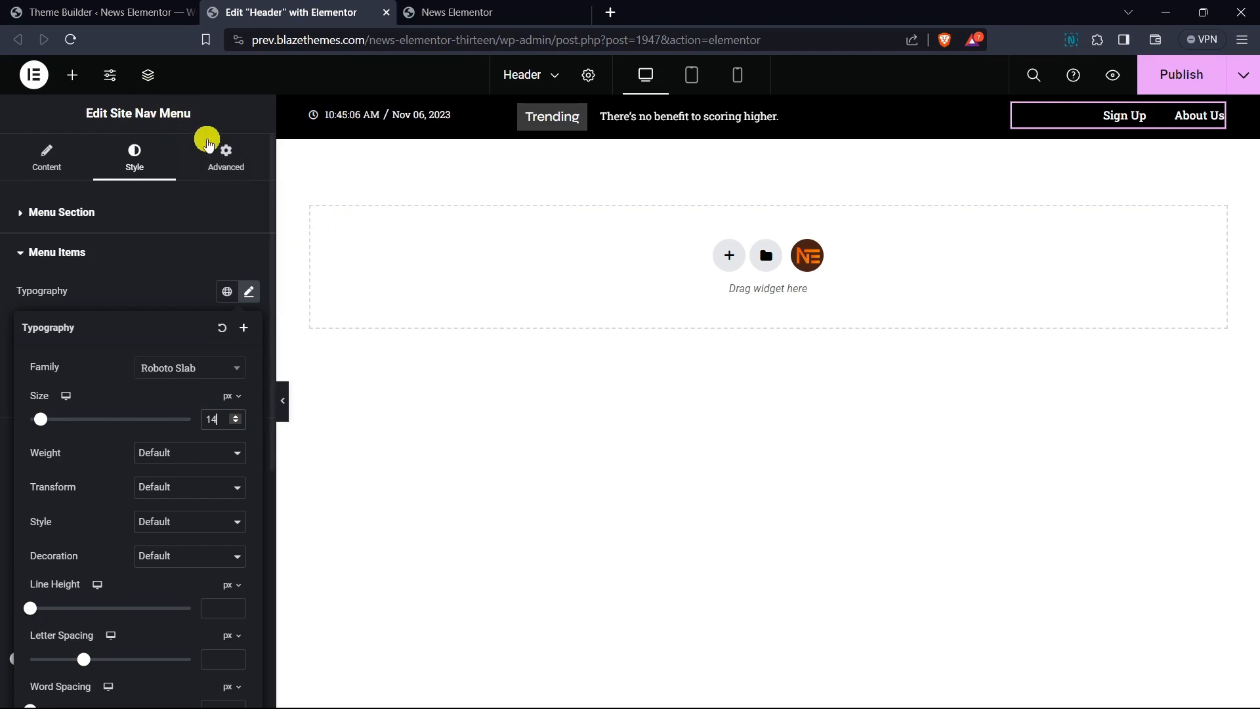
{"action": "left_click", "coordinate": [281, 394]}
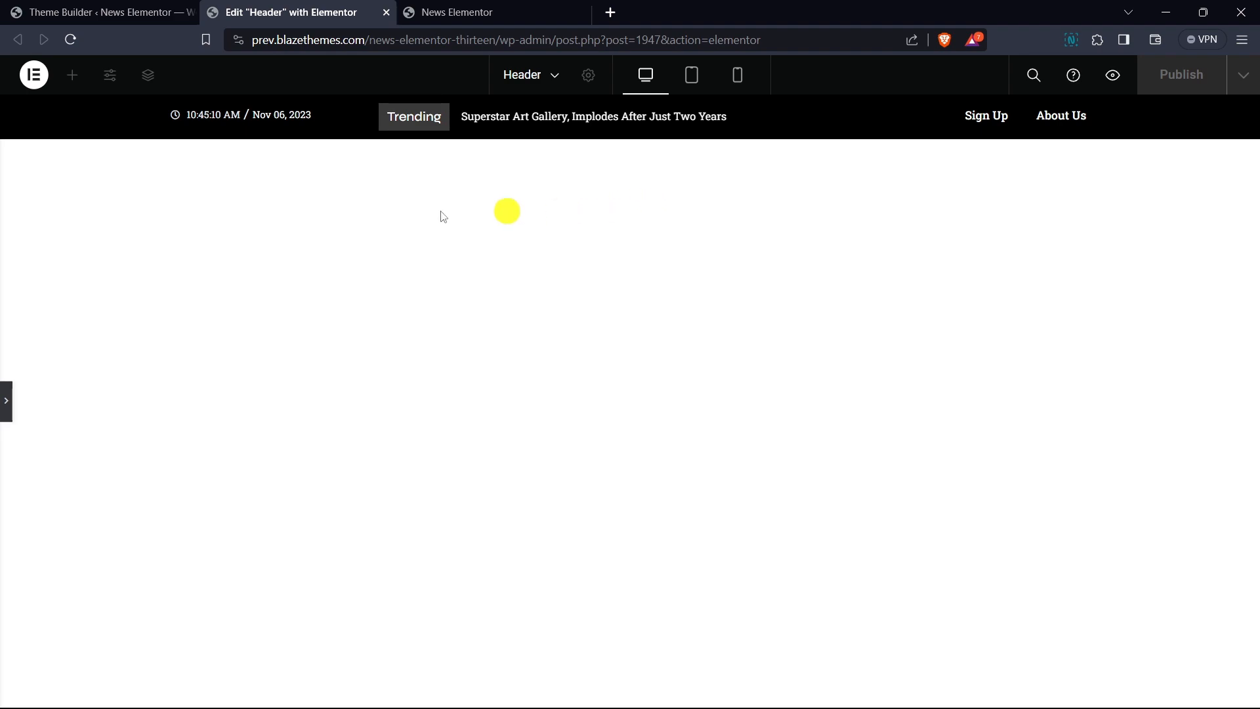
{"action": "left_click", "coordinate": [6, 400]}
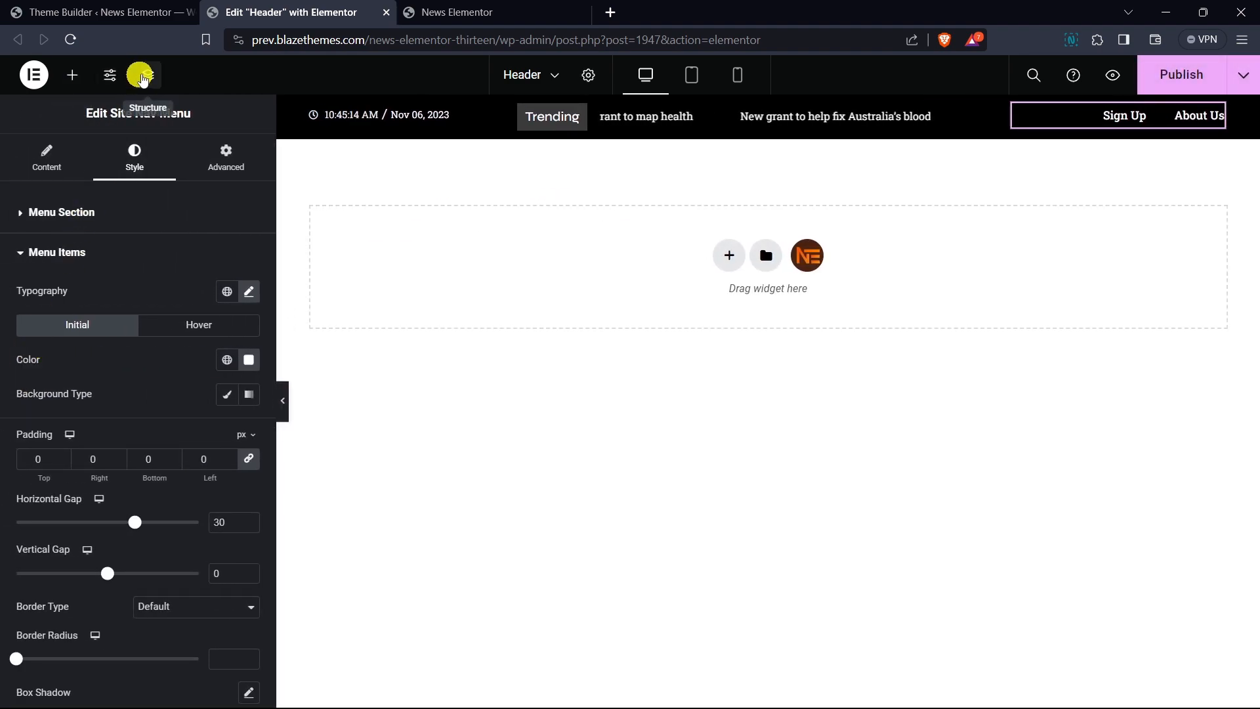
- Select the header's inner section through the structure navigator and set its vertical alignment to Middle
{"action": "left_click", "coordinate": [145, 76]}
{"action": "left_click", "coordinate": [1077, 253]}
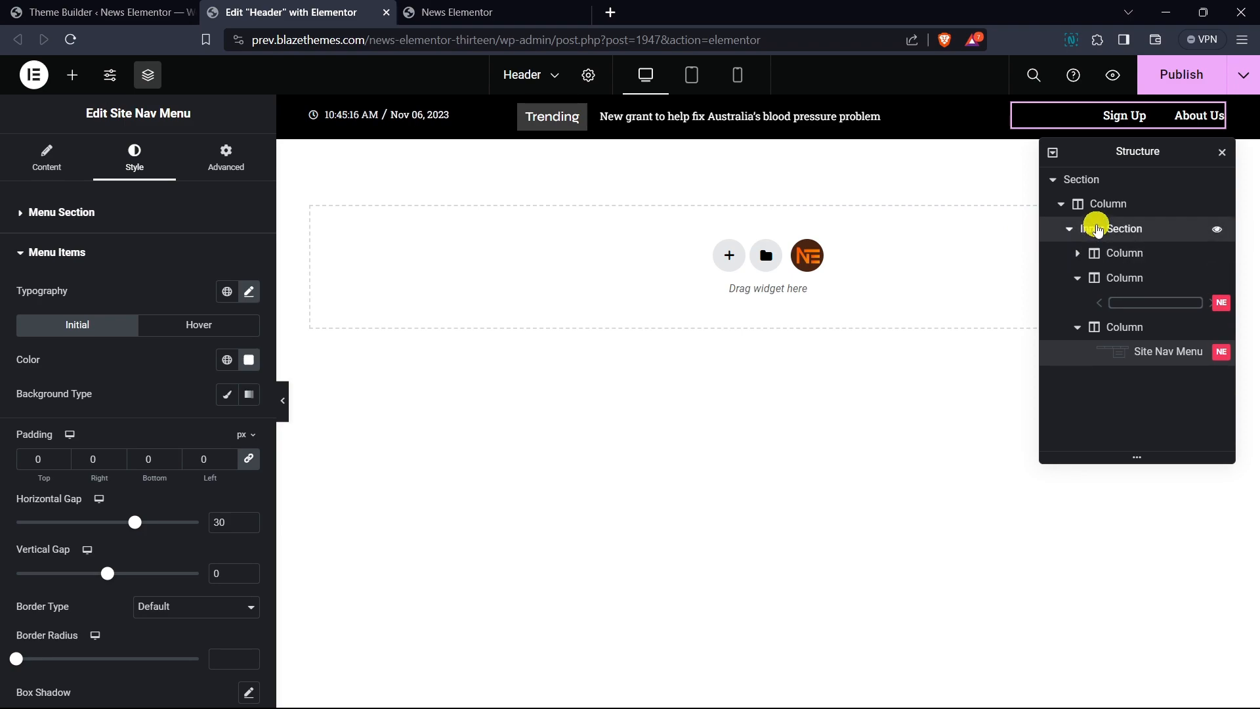
{"action": "left_click", "coordinate": [1100, 228]}
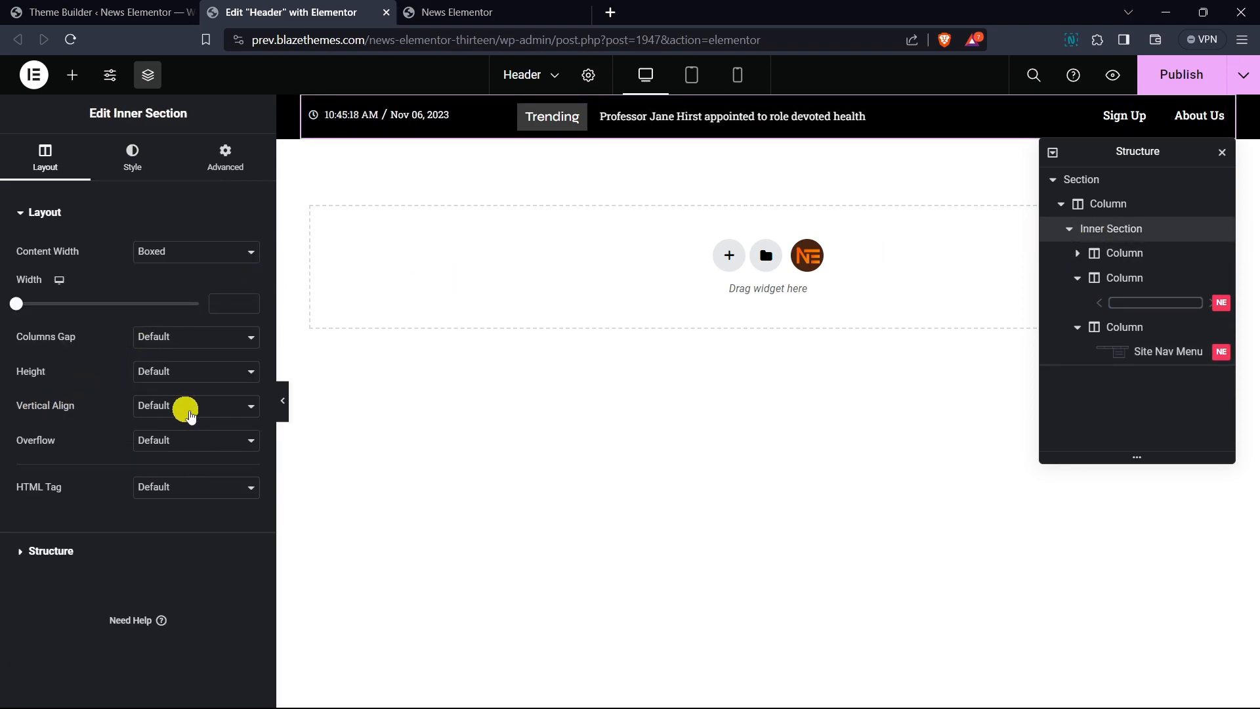
{"action": "left_click", "coordinate": [177, 408]}
{"action": "left_click", "coordinate": [190, 448]}
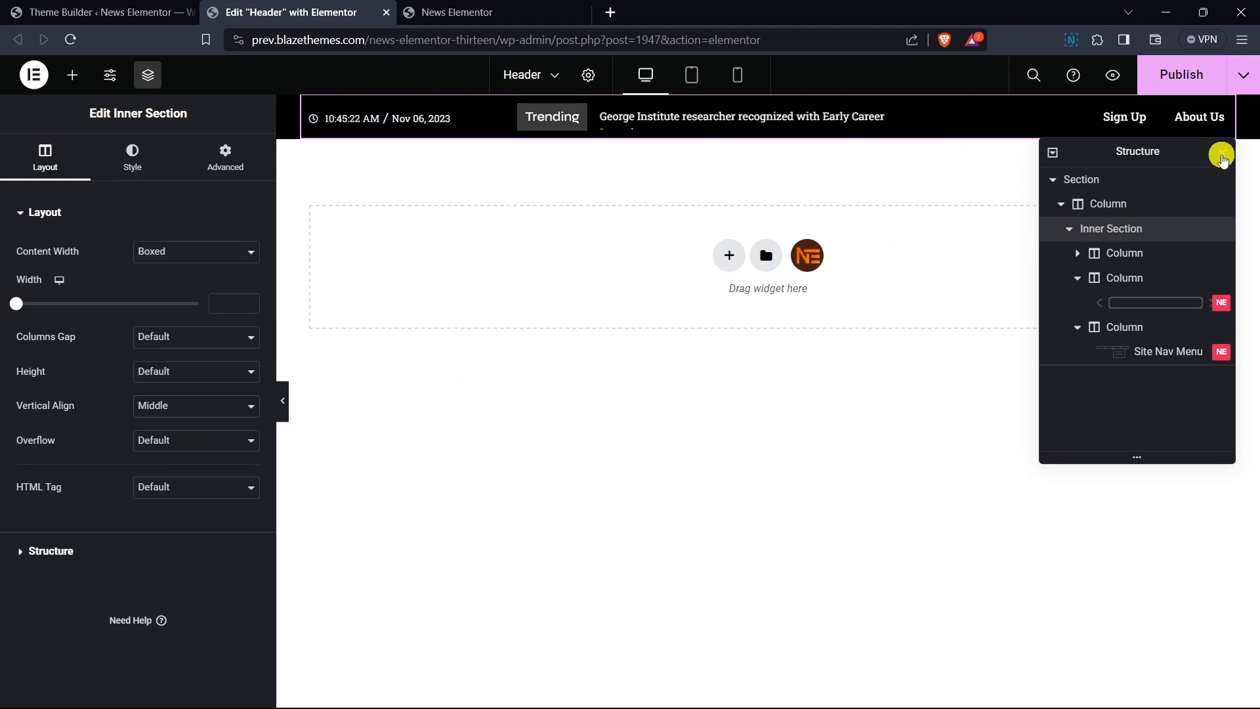
{"action": "left_click", "coordinate": [1222, 153]}
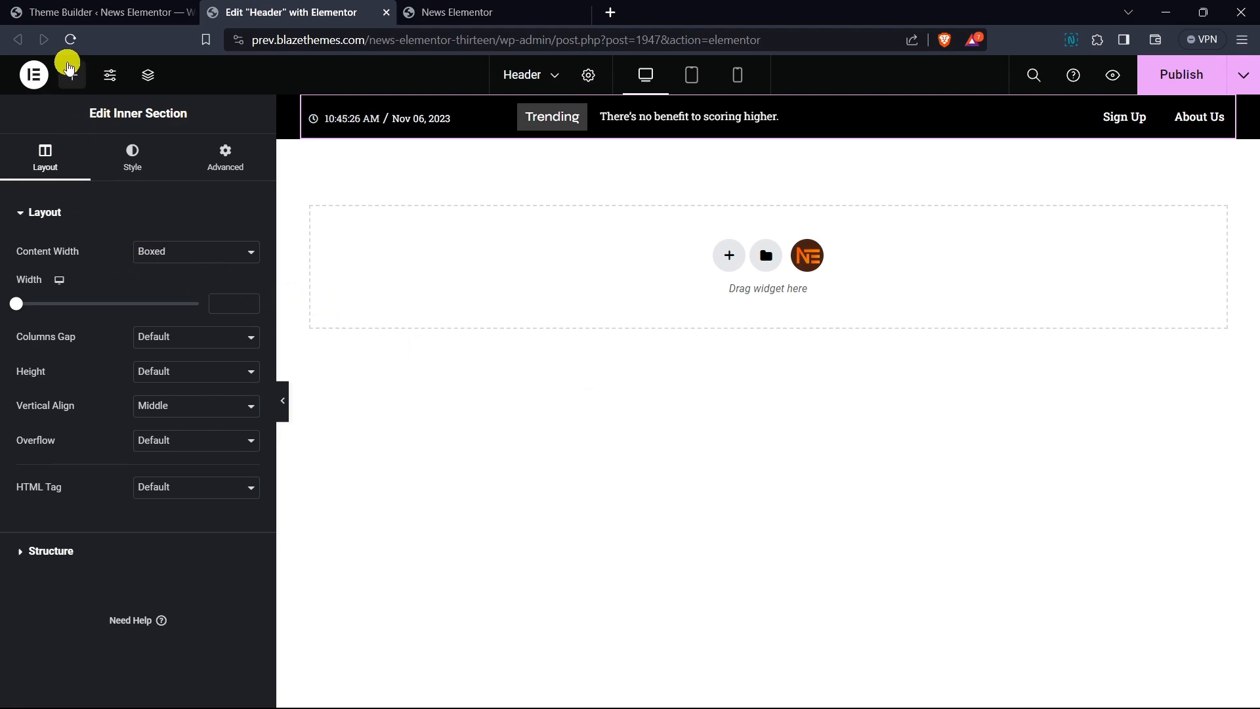
- Add a new inner section below the header bar and give it a third column
{"action": "left_click", "coordinate": [69, 68]}
{"action": "left_click_drag", "start_coordinate": [84, 258], "coordinate": [431, 242]}
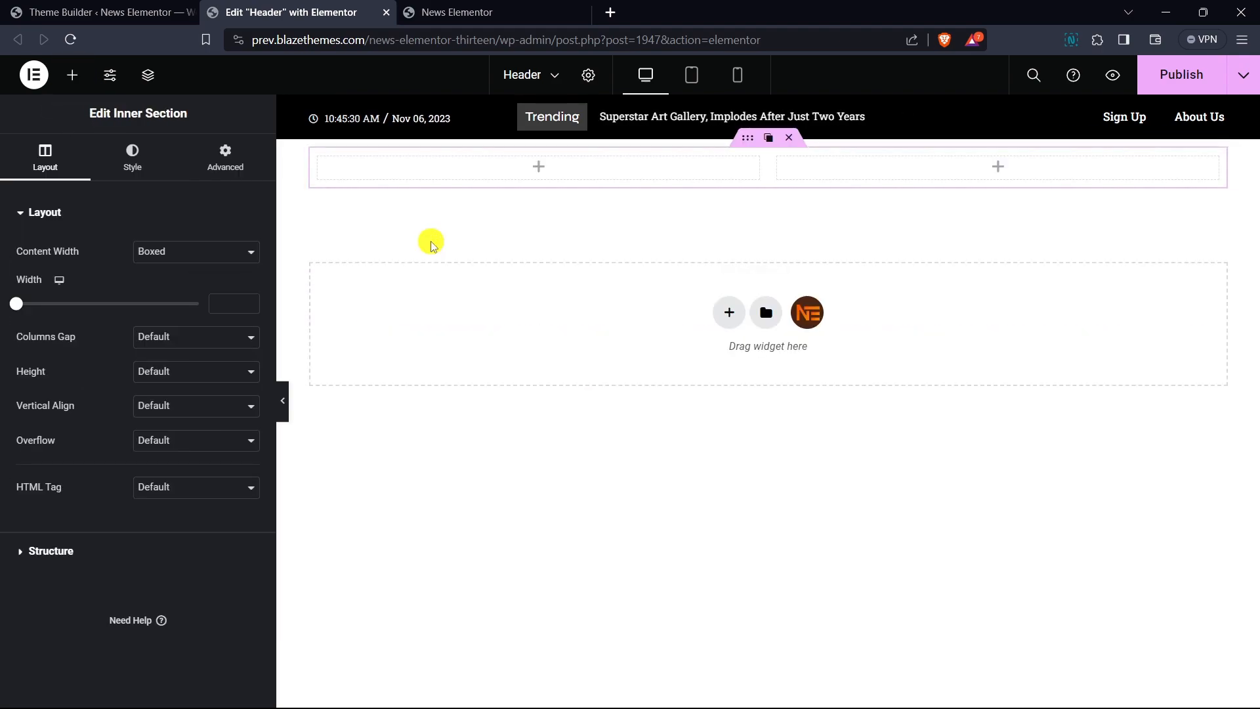
{"action": "right_click", "coordinate": [518, 165]}
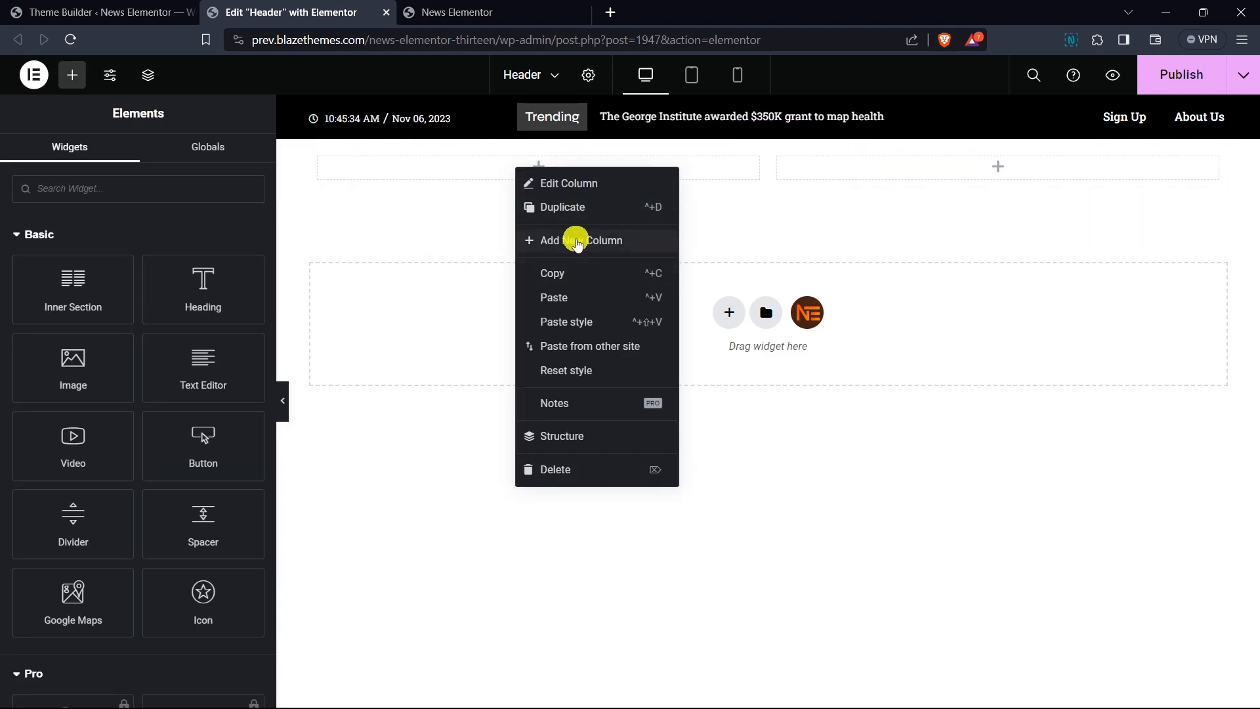
{"action": "left_click", "coordinate": [573, 240]}
- Set the widths of the new section's first and third columns to 25%
{"action": "left_click", "coordinate": [318, 159]}
{"action": "left_click", "coordinate": [227, 251]}
{"action": "type", "text": "25"}
{"action": "left_click", "coordinate": [925, 160]}
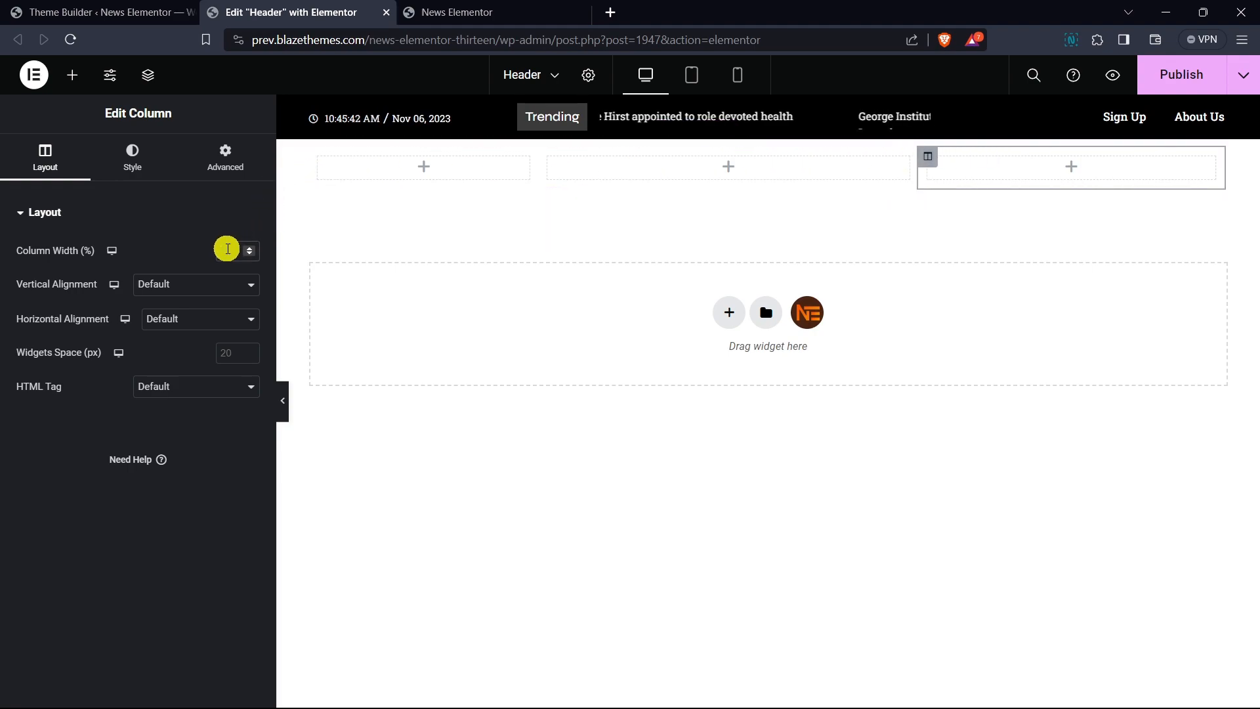
{"action": "type", "text": "25"}
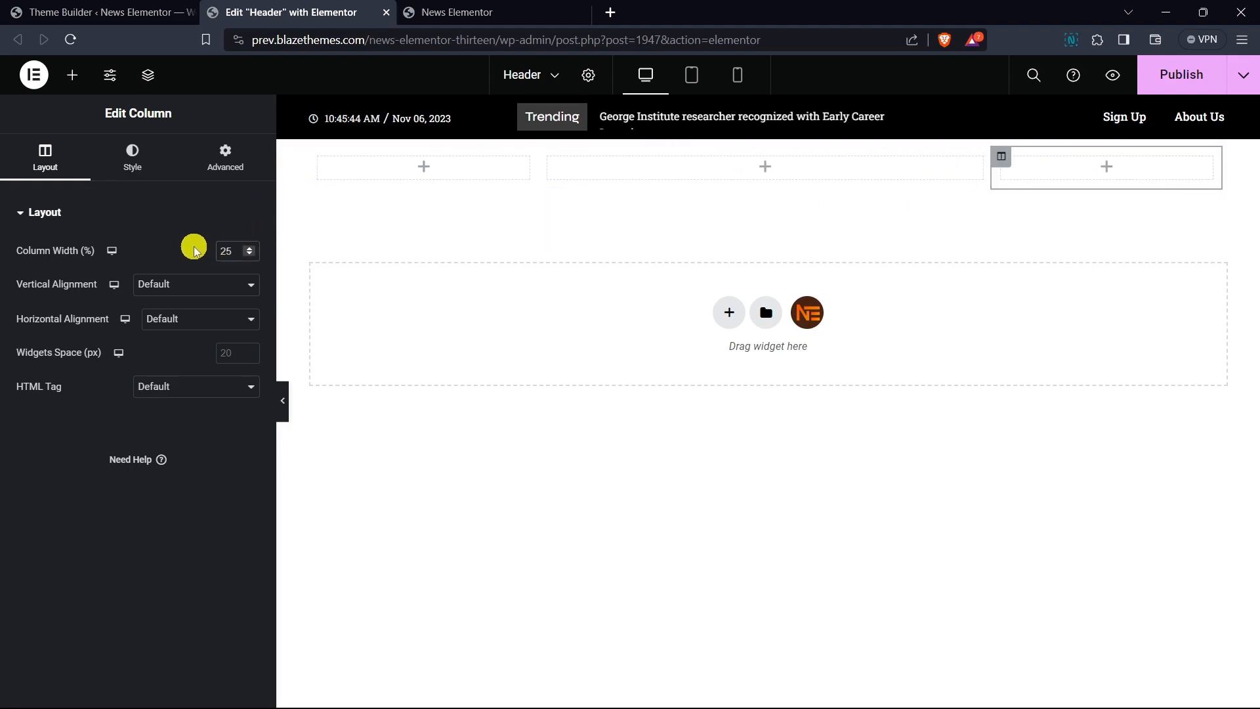
- Add a Button widget to the first column and change its text to Subscribe
{"action": "left_click", "coordinate": [73, 75]}
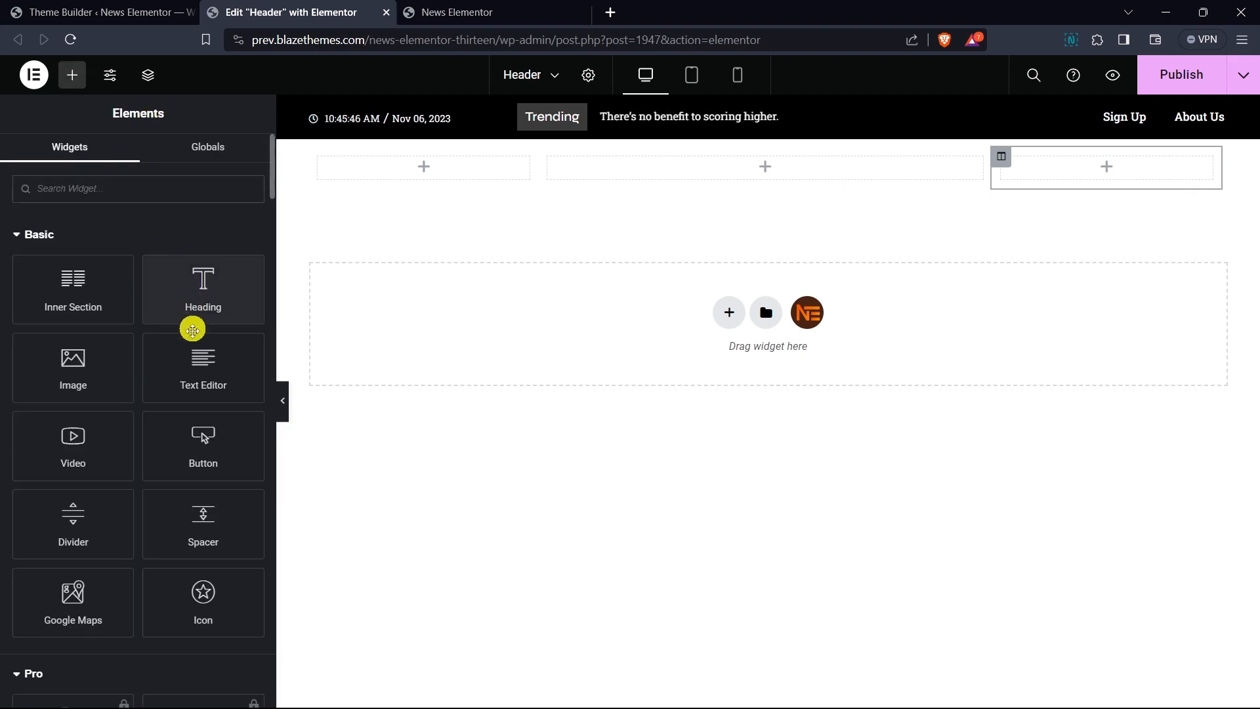
{"action": "left_click_drag", "start_coordinate": [204, 443], "coordinate": [411, 166]}
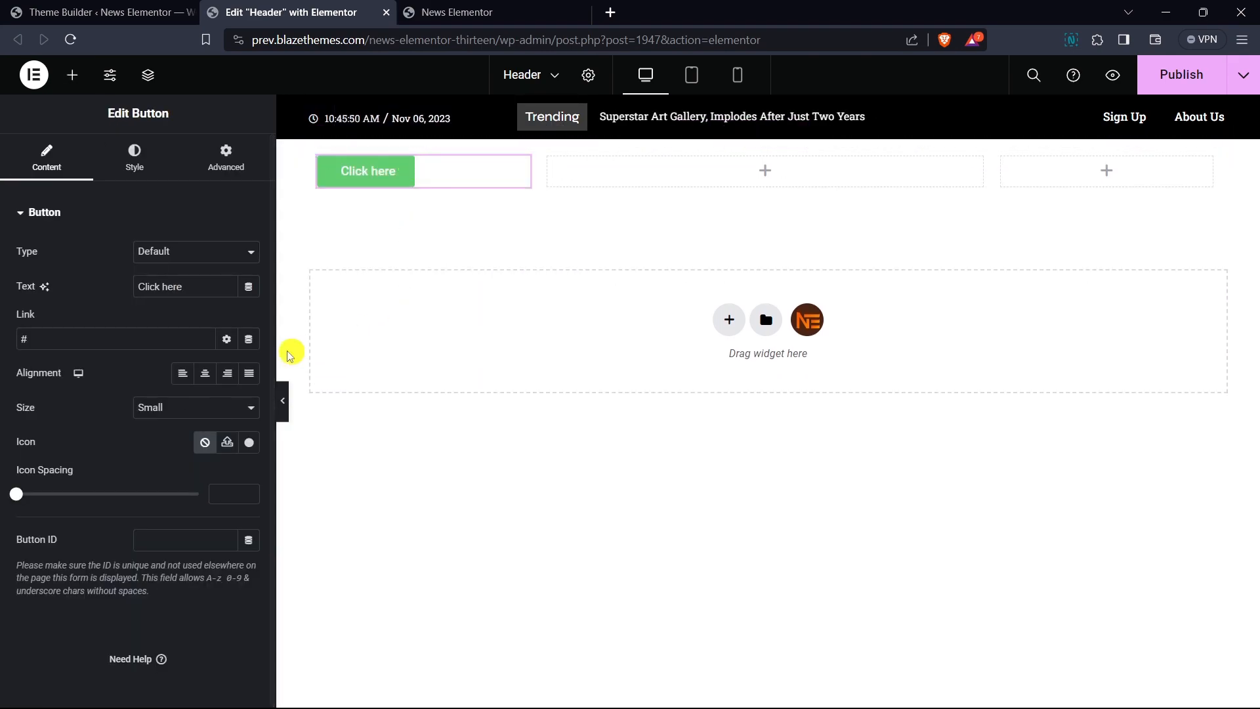
{"action": "key", "text": "BackSpace"}
{"action": "key", "text": "BackSpace"}
{"action": "key", "text": "BackSpace"}
{"action": "key", "text": "BackSpace"}
{"action": "key", "text": "BackSpace"}
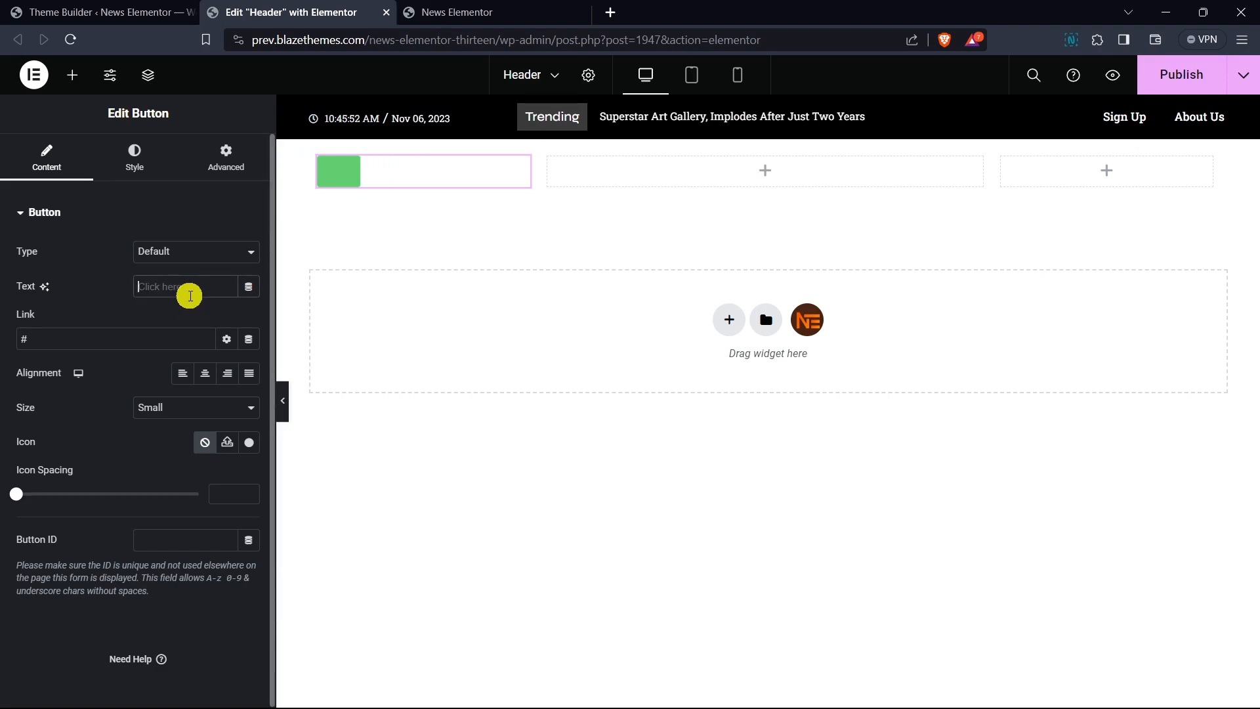
{"action": "type", "text": "Subs"}
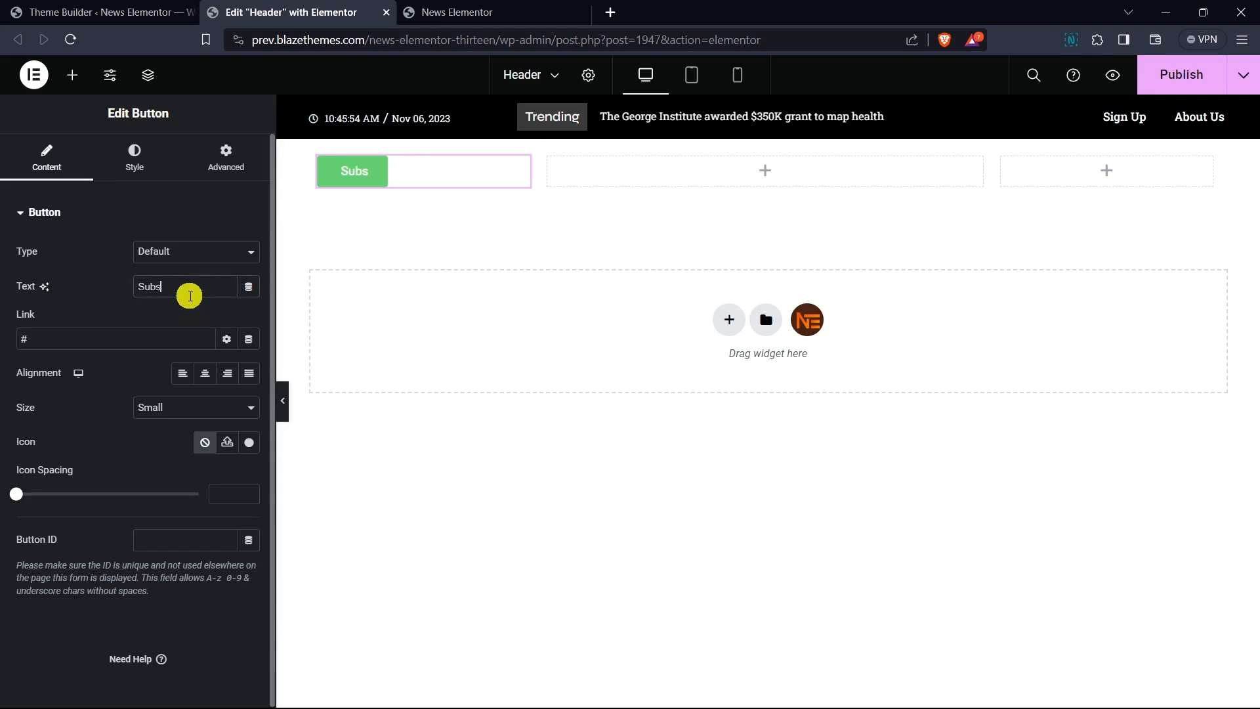
{"action": "type", "text": "cribe"}
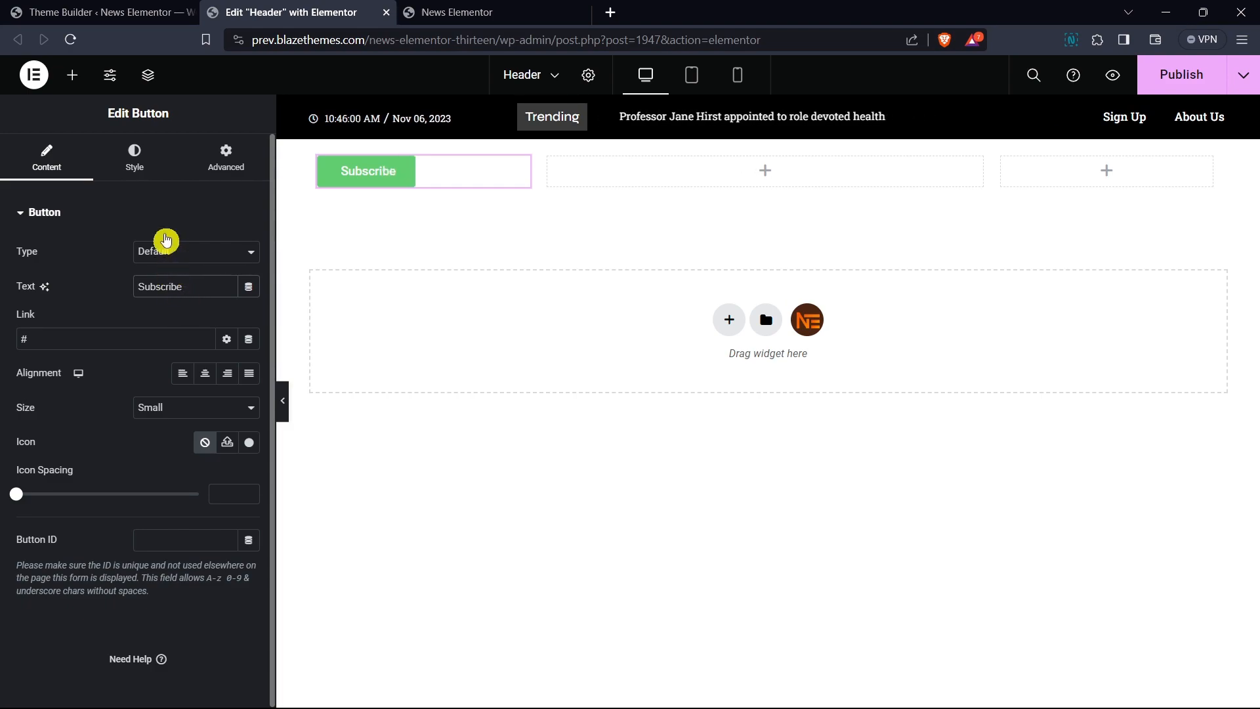
- Set the button's border radius to 0 and its background color to the global Primary color
{"action": "left_click", "coordinate": [135, 156]}
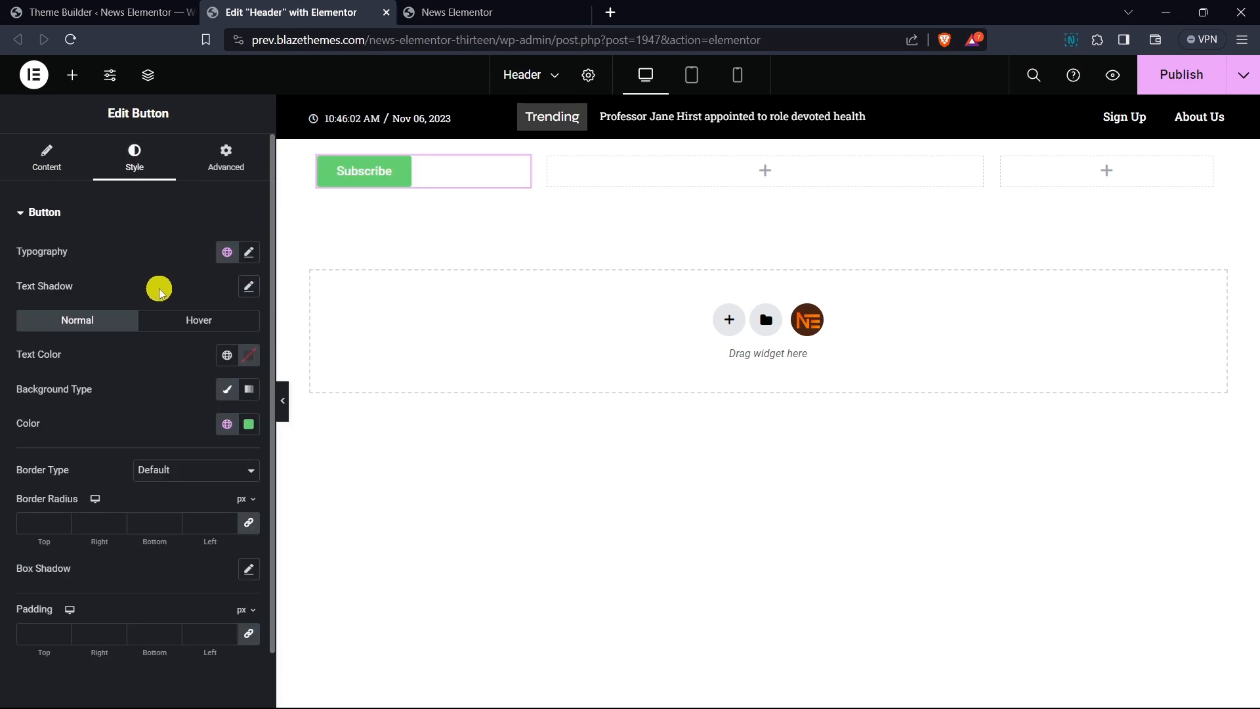
{"action": "left_click", "coordinate": [105, 525]}
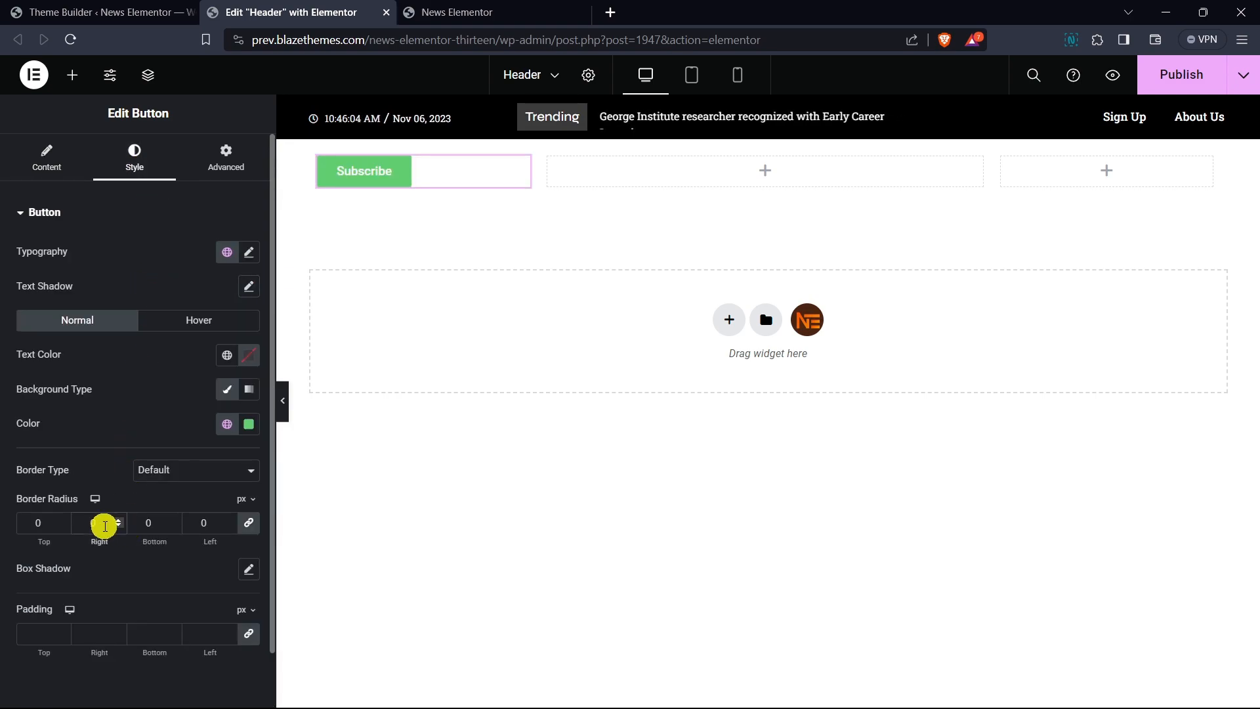
{"action": "left_click", "coordinate": [227, 423]}
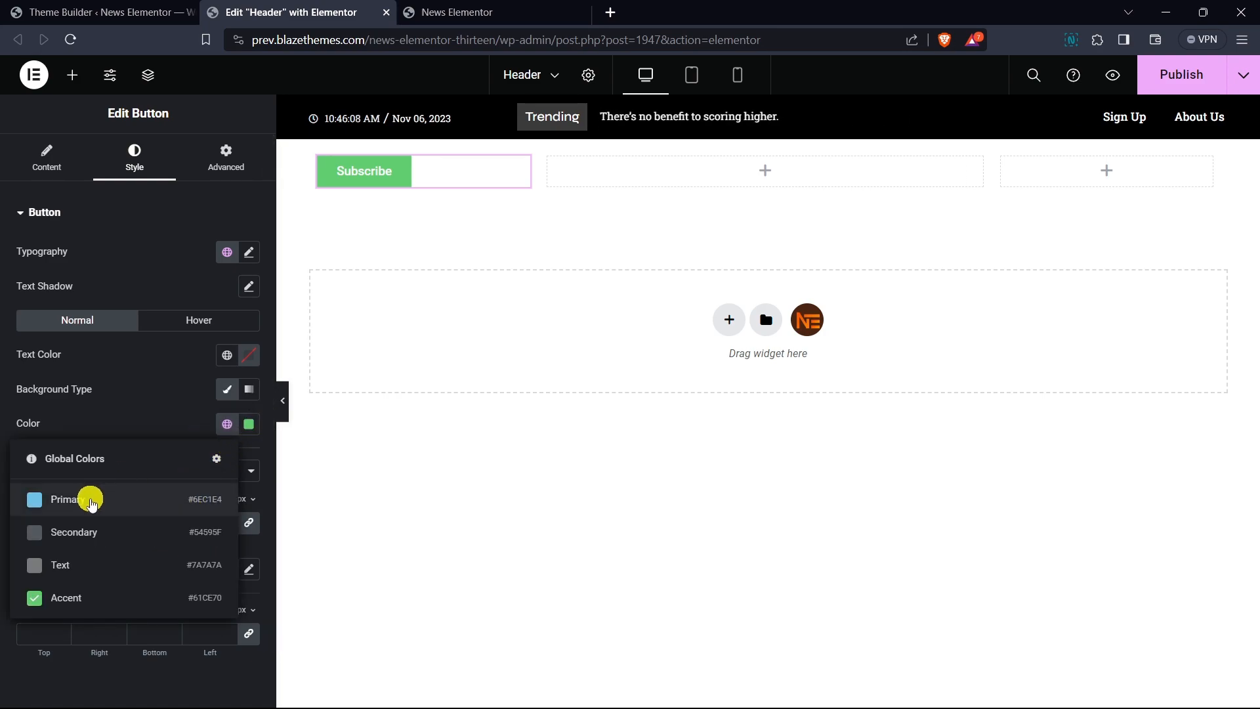
{"action": "left_click", "coordinate": [92, 500]}
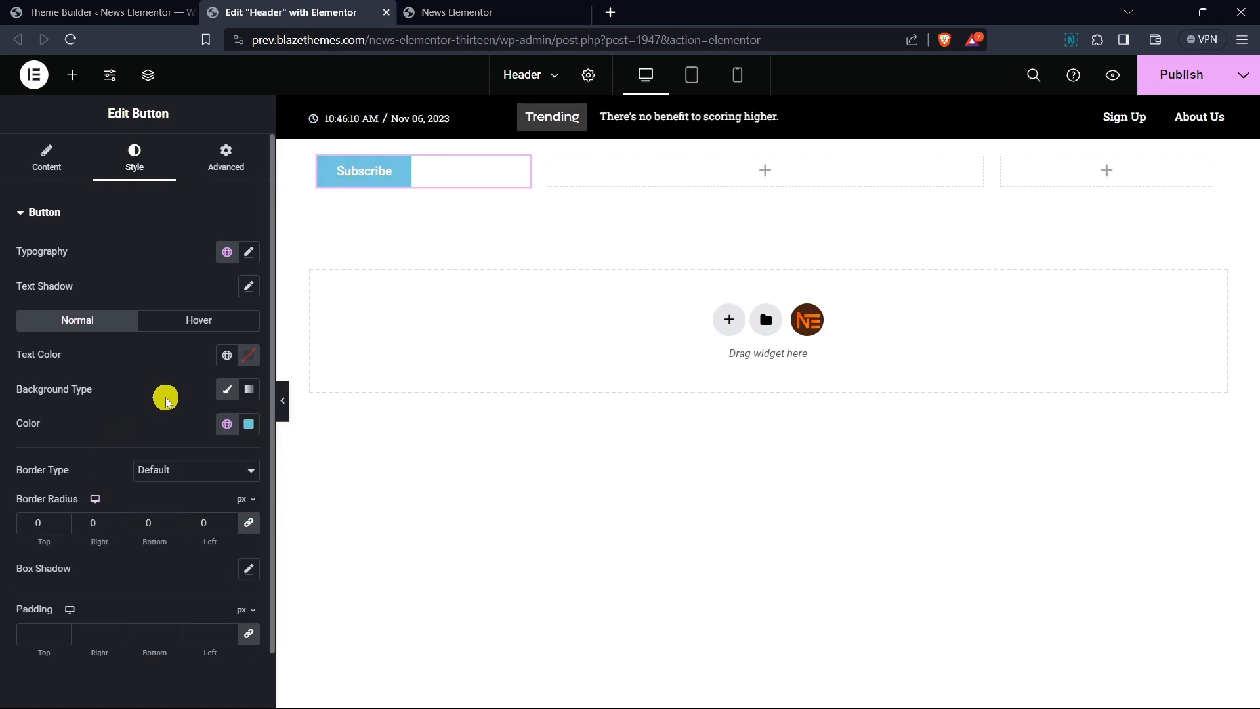
- Set the button's typography to the Roboto Slab font with Uppercase transform
{"action": "left_click", "coordinate": [248, 256]}
{"action": "left_click", "coordinate": [249, 257]}
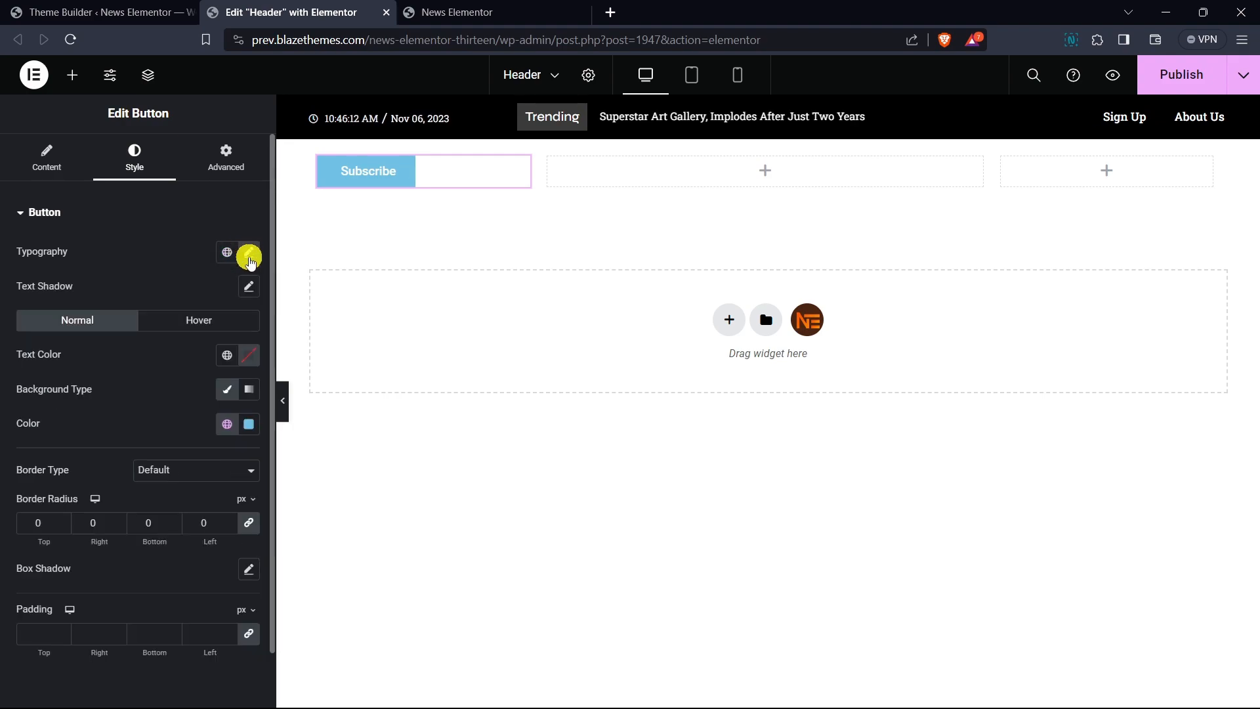
{"action": "left_click", "coordinate": [249, 253]}
{"action": "left_click", "coordinate": [194, 327]}
{"action": "type", "text": "ro"}
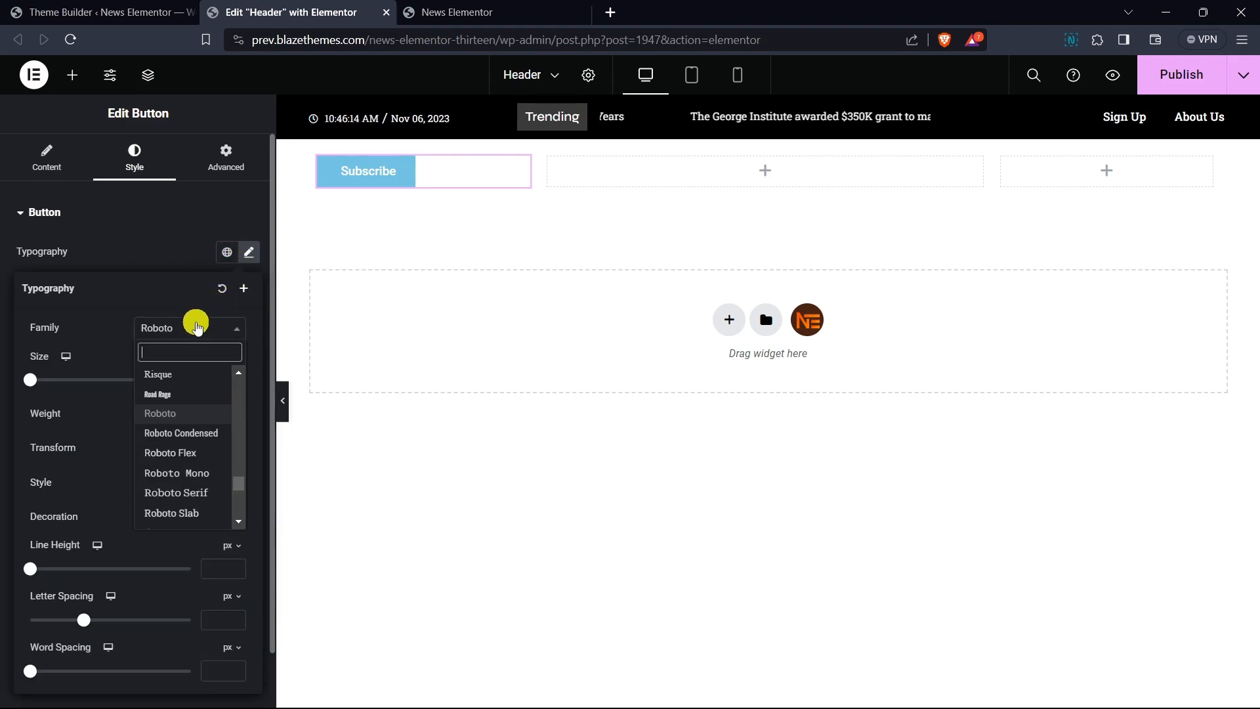
{"action": "type", "text": "boto slab"}
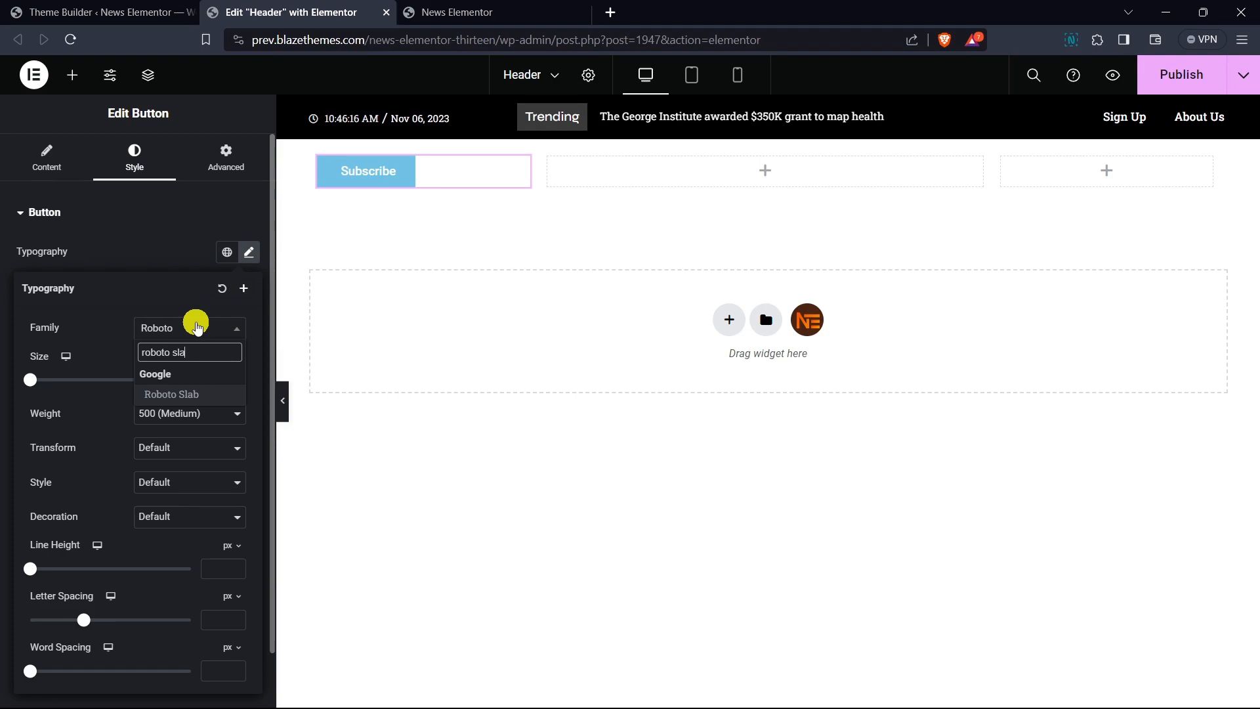
{"action": "key", "text": "Return"}
{"action": "left_click", "coordinate": [180, 448]}
{"action": "left_click", "coordinate": [185, 478]}
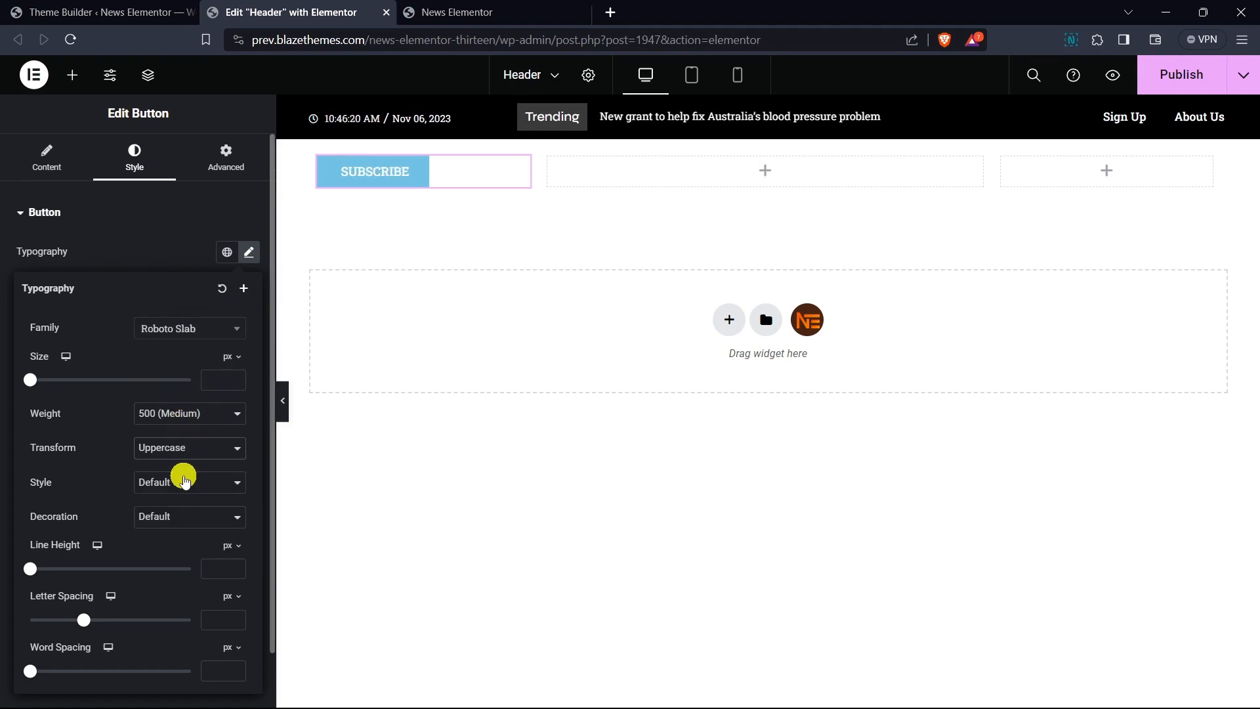
- Set the button's font size to 14 px and its letter spacing to 0.5 px
{"action": "left_click", "coordinate": [214, 384]}
{"action": "type", "text": "16"}
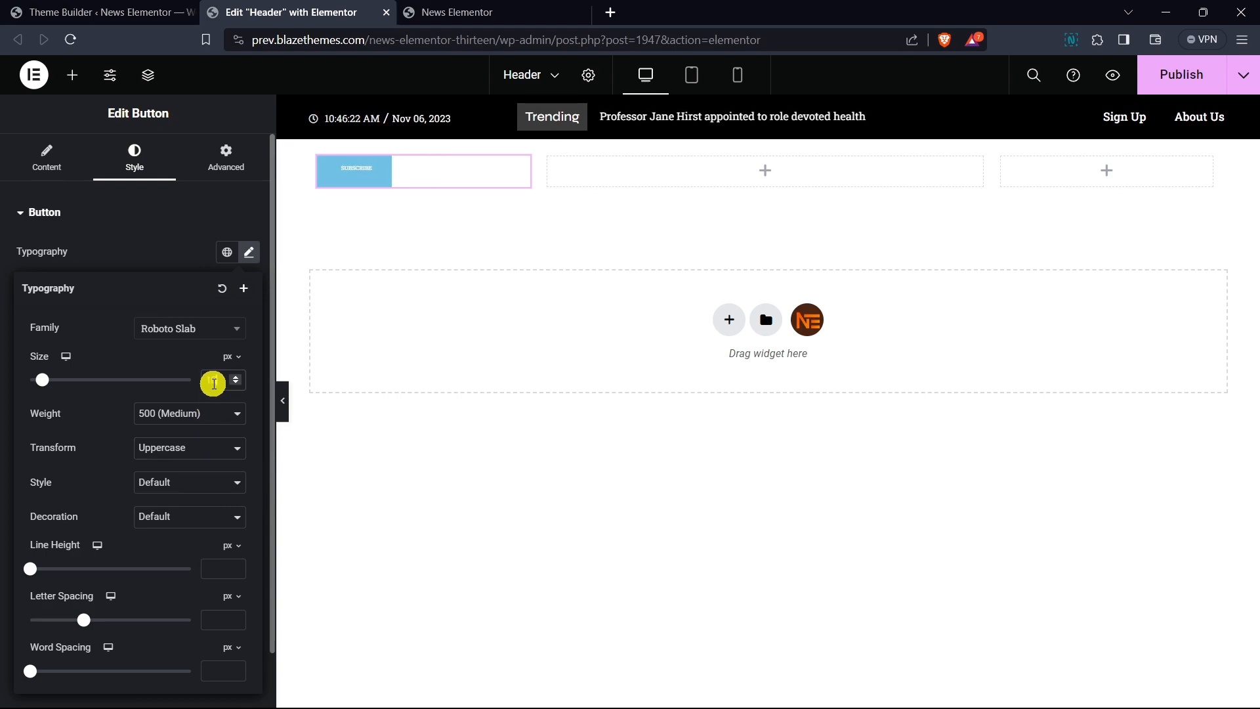
{"action": "left_click", "coordinate": [238, 387]}
{"action": "left_click", "coordinate": [238, 388]}
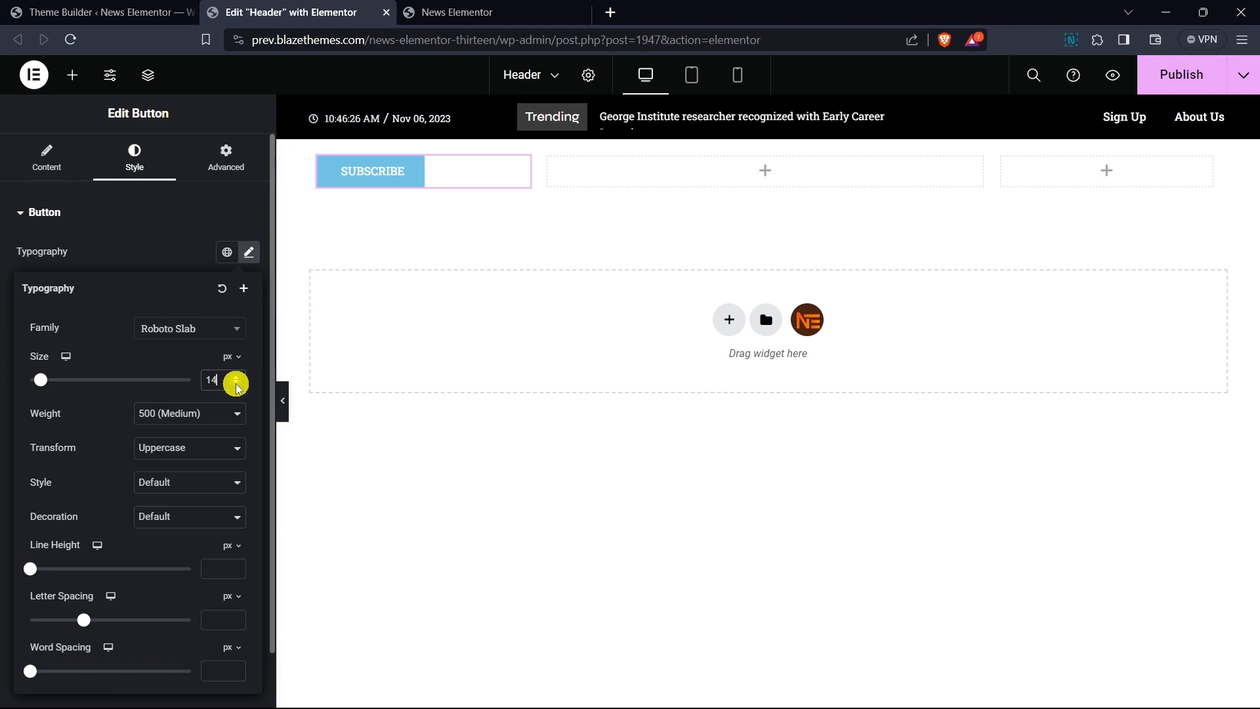
{"action": "left_click", "coordinate": [237, 623]}
{"action": "left_click", "coordinate": [237, 624]}
{"action": "left_click", "coordinate": [237, 623]}
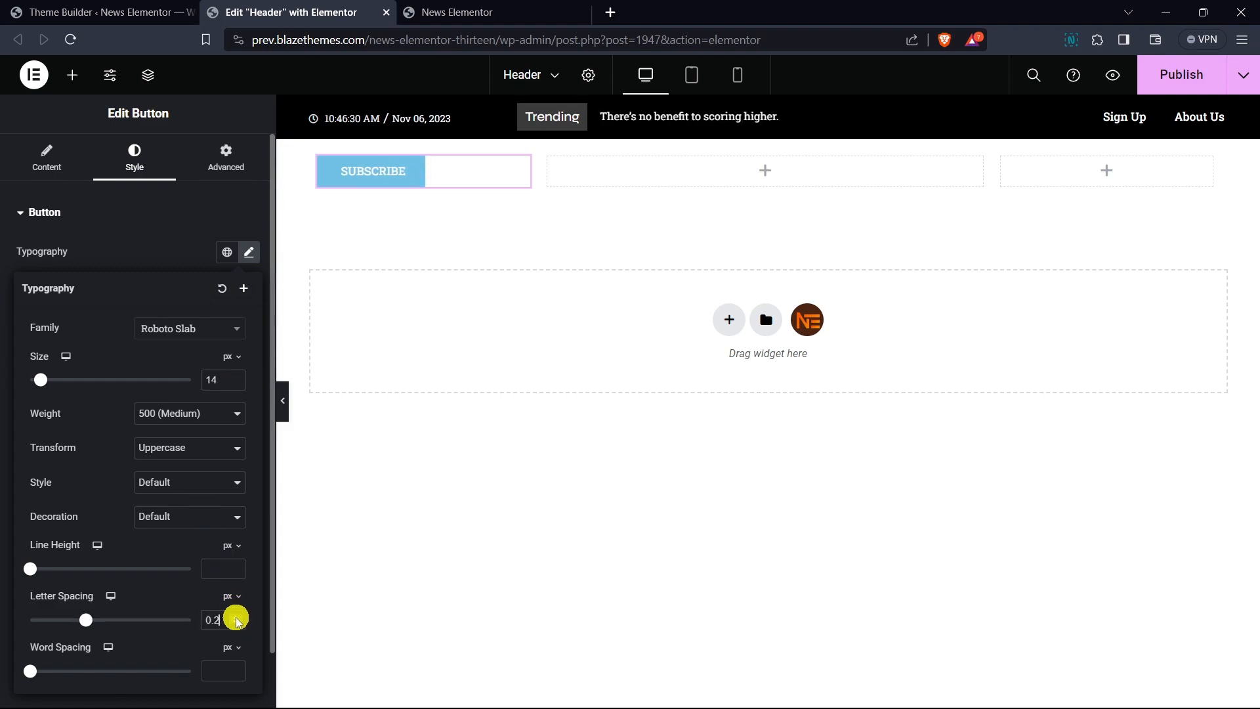
{"action": "left_click", "coordinate": [237, 622]}
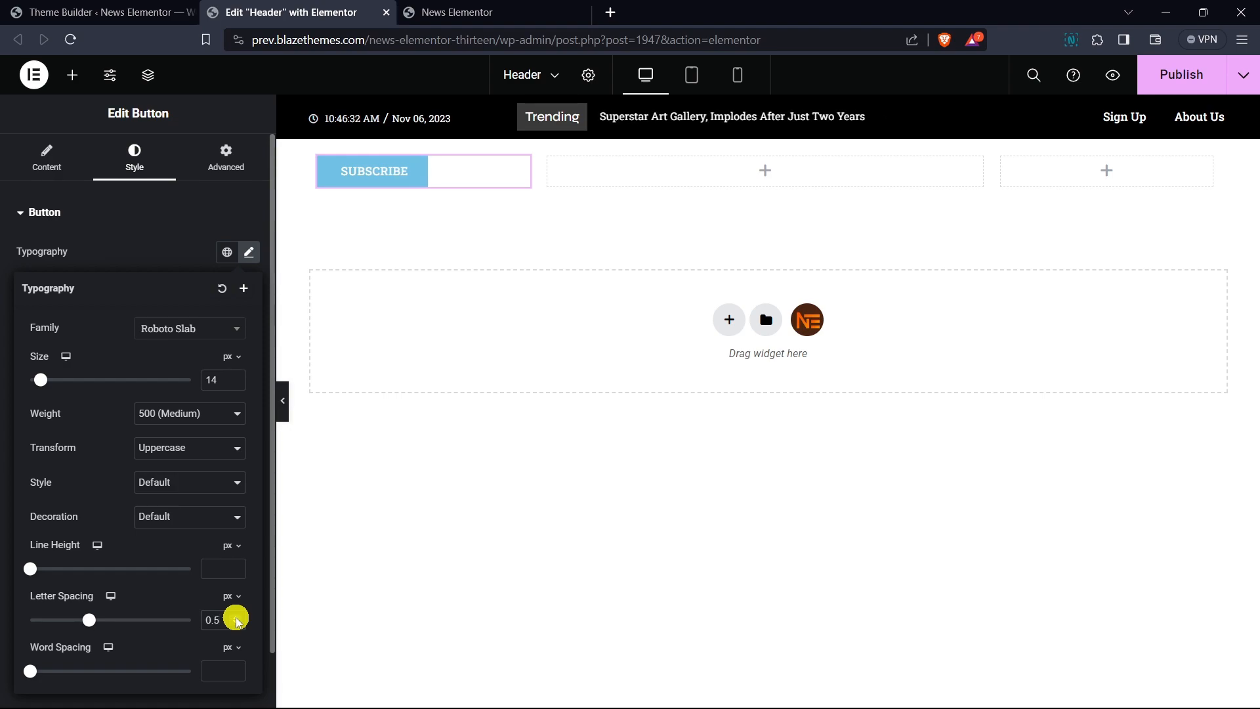
{"action": "left_click", "coordinate": [135, 259]}
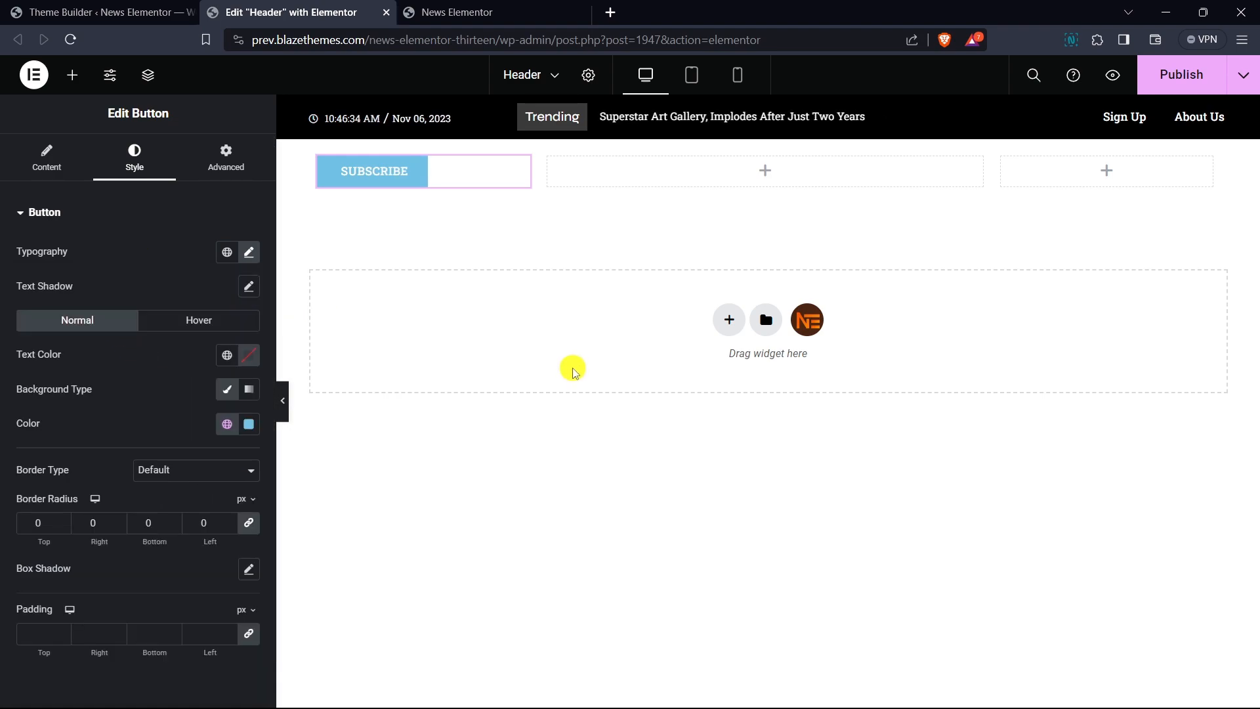
- Add a Site Logo & Title widget to the middle column and center-align it
{"action": "left_click", "coordinate": [73, 75]}
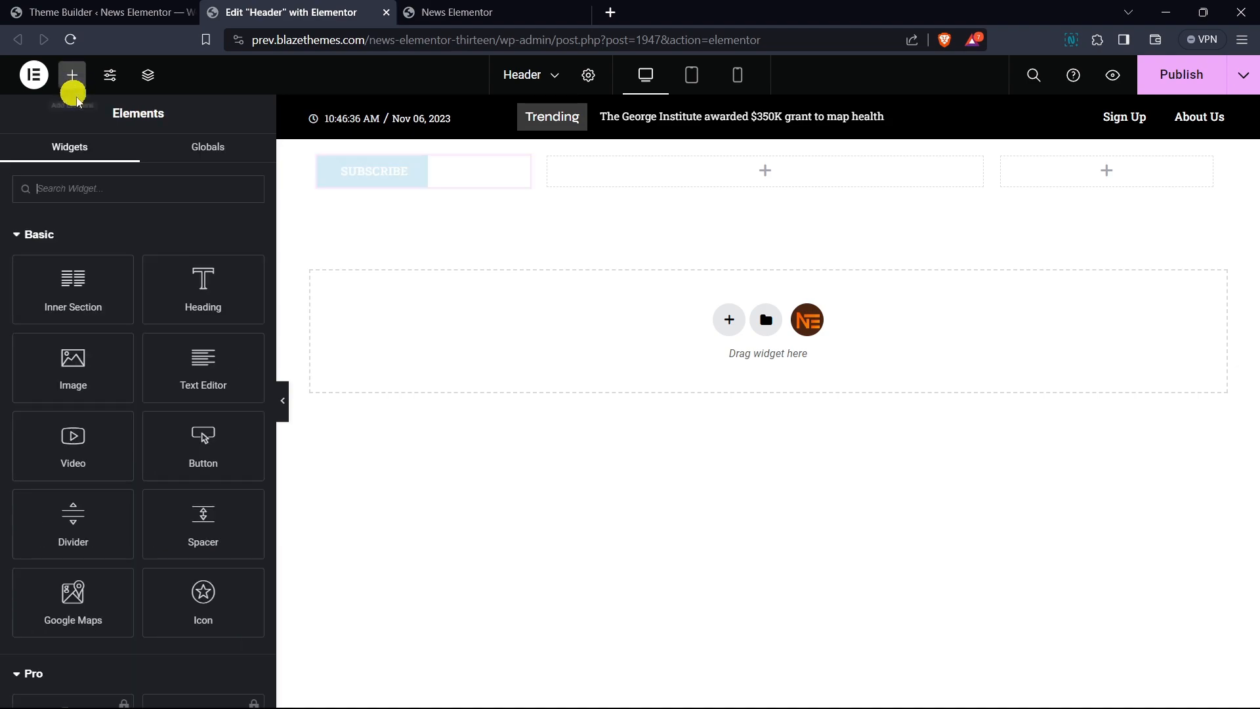
{"action": "type", "text": "logo"}
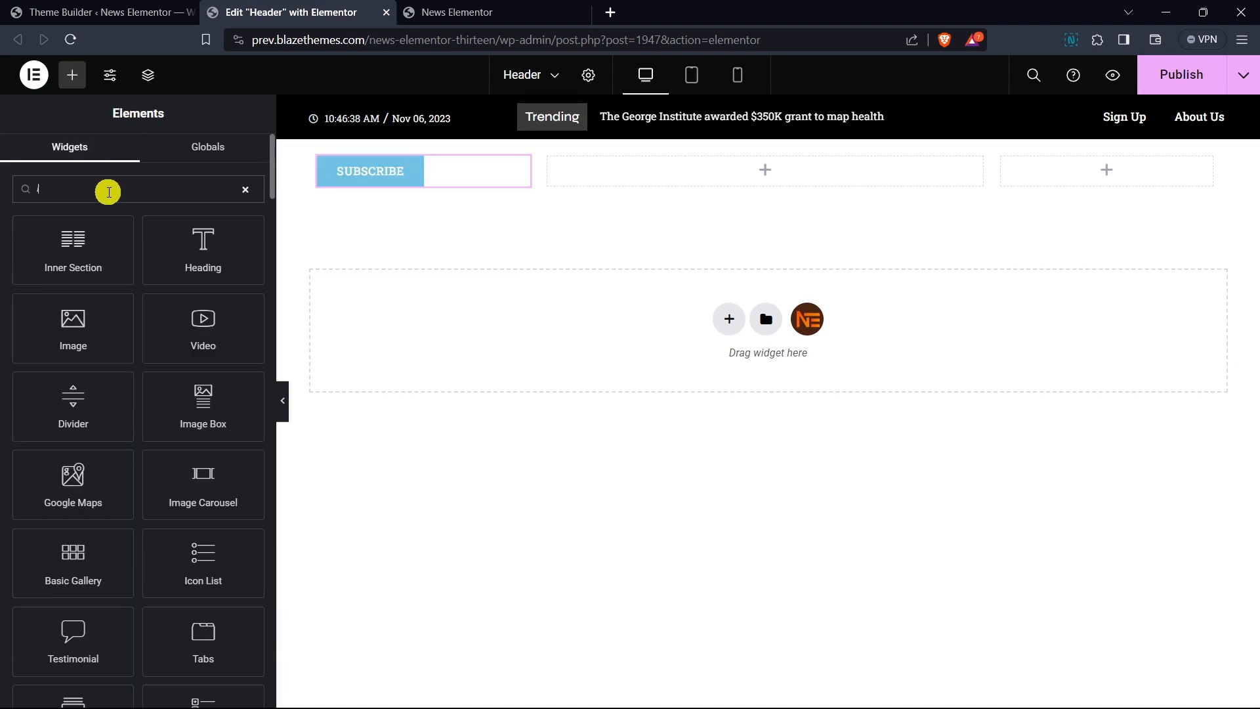
{"action": "left_click_drag", "start_coordinate": [92, 256], "coordinate": [772, 181]}
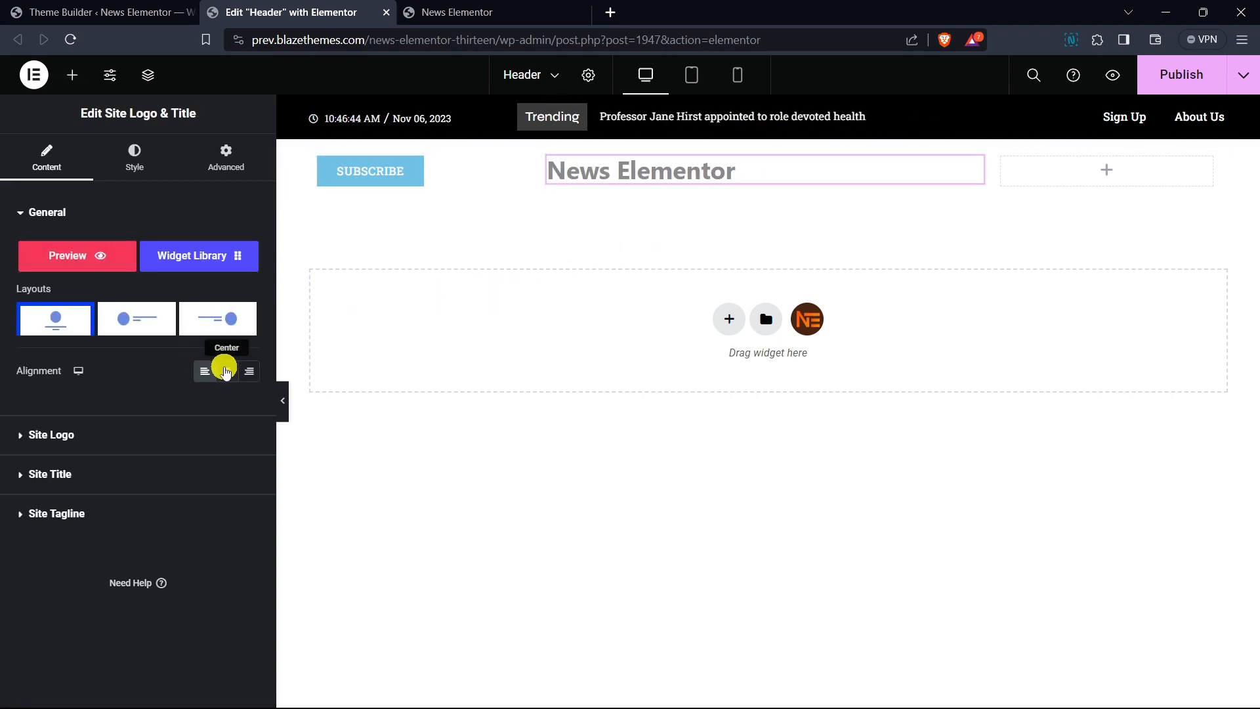
{"action": "left_click", "coordinate": [224, 368]}
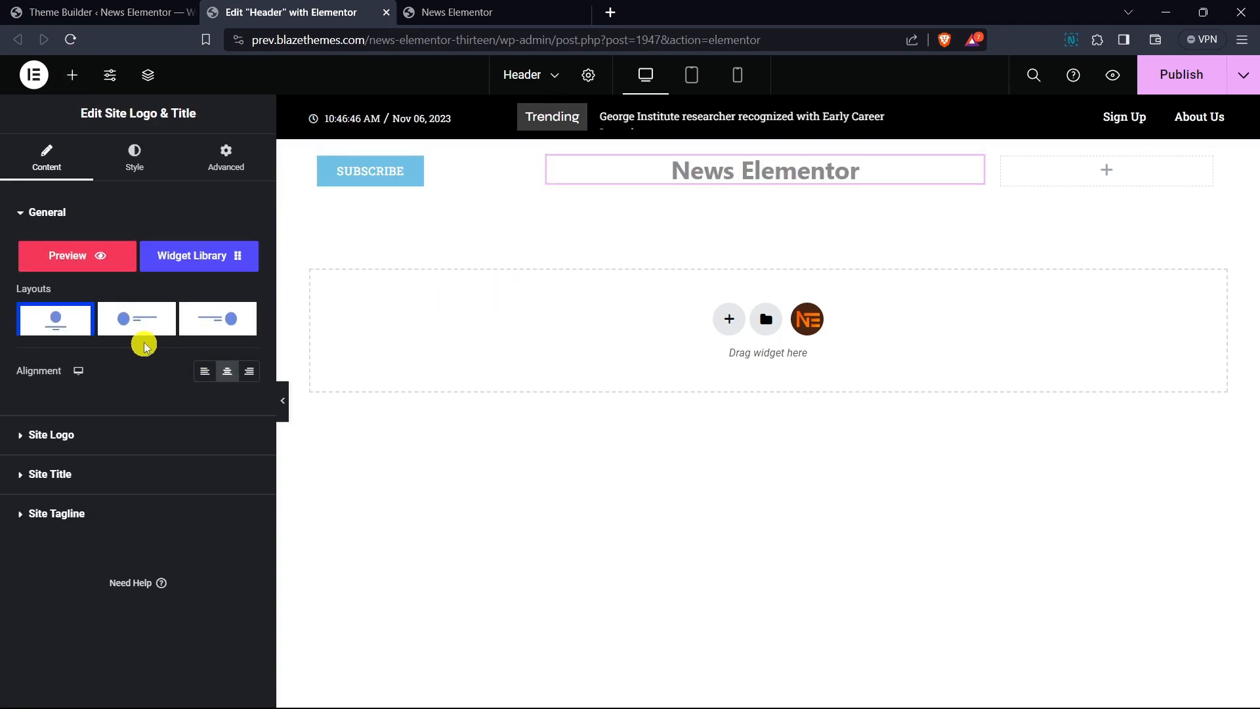
- Set the site title's typography to Roboto Slab at 24 px
{"action": "left_click", "coordinate": [135, 157]}
{"action": "left_click", "coordinate": [116, 217]}
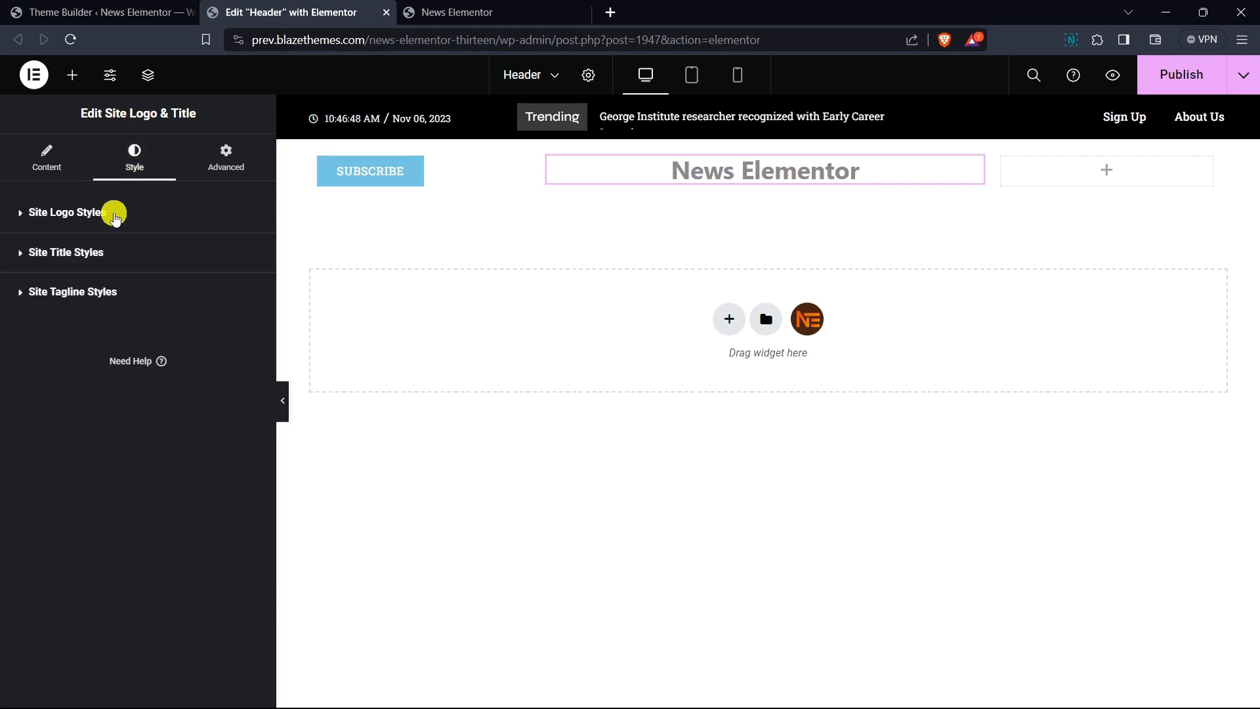
{"action": "left_click", "coordinate": [105, 259]}
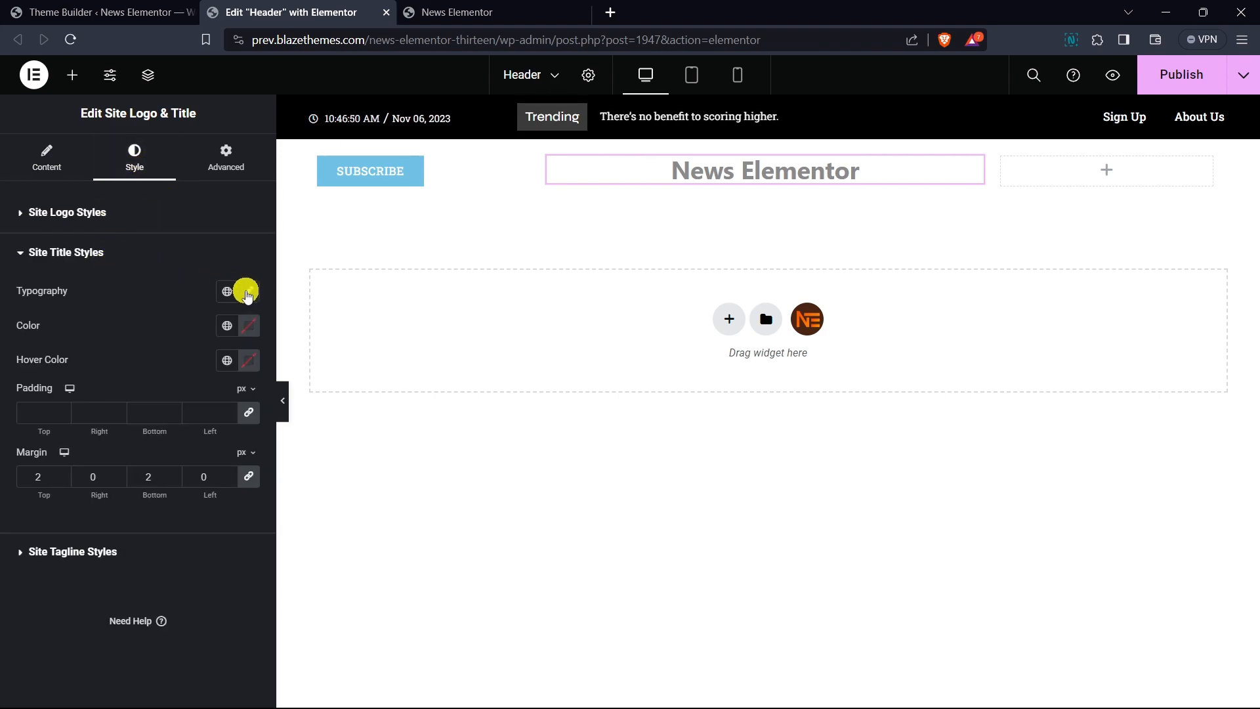
{"action": "left_click", "coordinate": [249, 291]}
{"action": "left_click", "coordinate": [160, 367]}
{"action": "type", "text": "rob"}
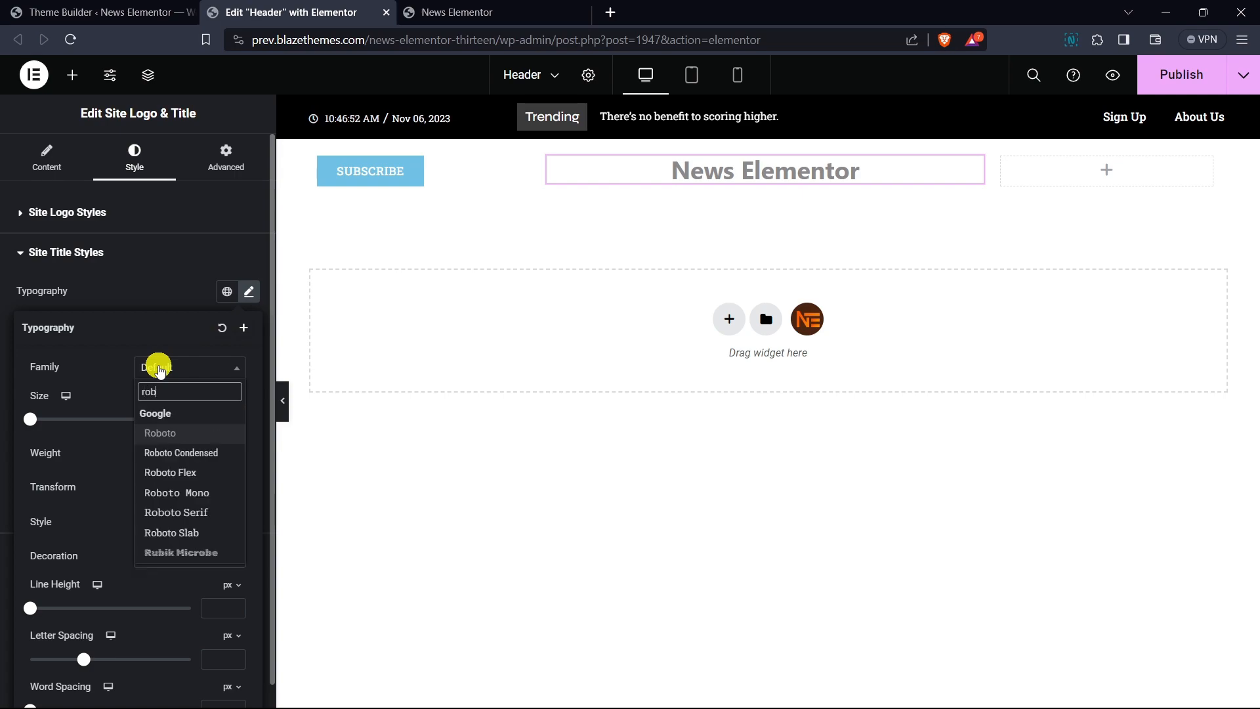
{"action": "type", "text": "oto sla"}
{"action": "key", "text": "Return"}
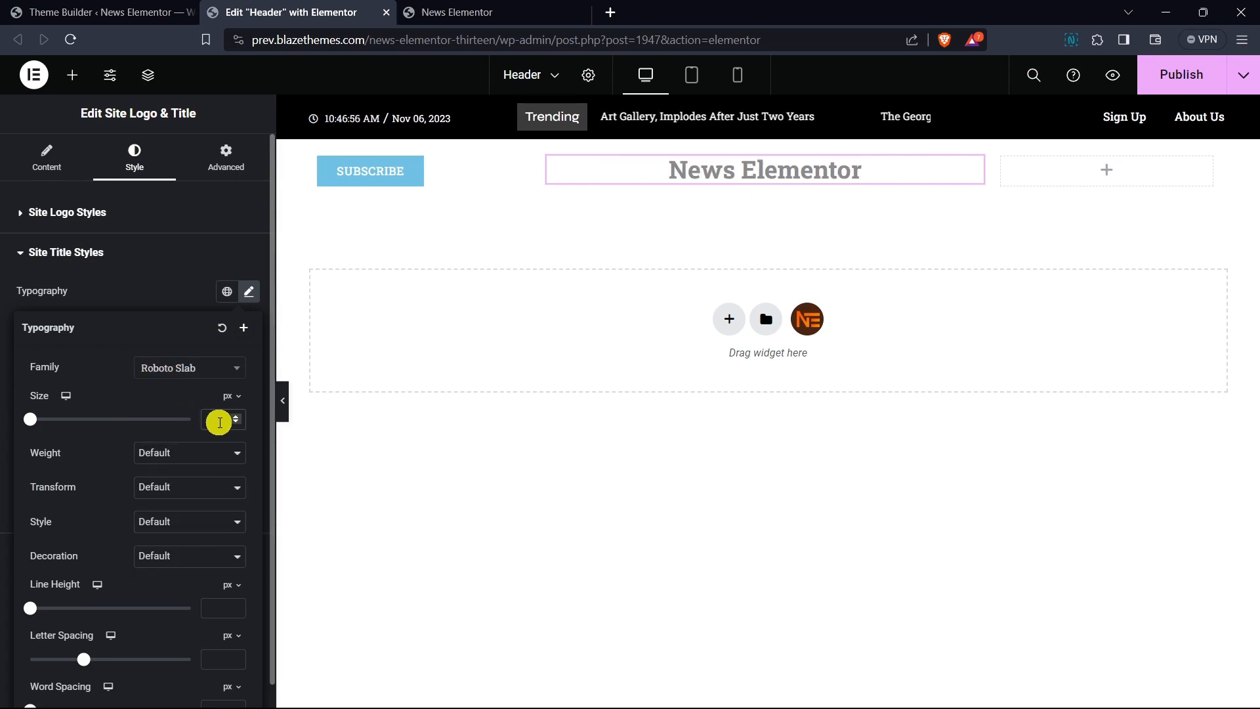
{"action": "type", "text": "24"}
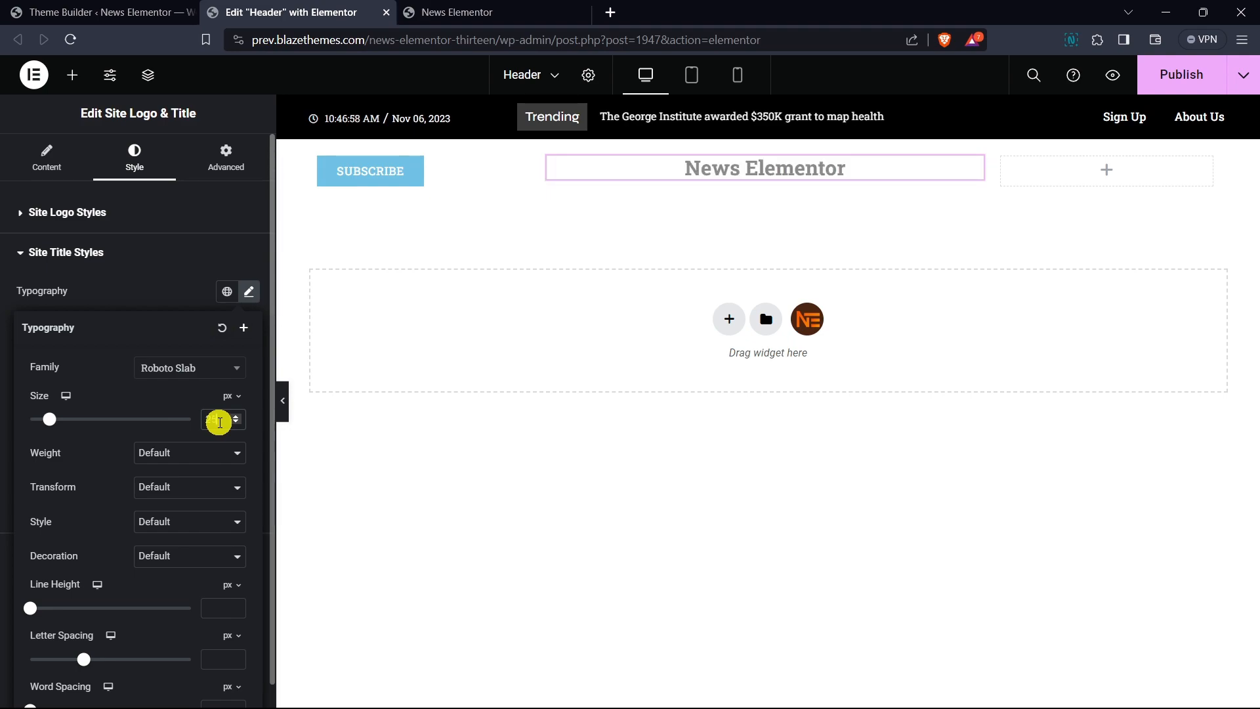
- Increase the site title's font size to 33 px
{"action": "left_click", "coordinate": [237, 418]}
{"action": "left_click", "coordinate": [237, 418]}
{"action": "left_click", "coordinate": [237, 418]}
{"action": "left_click", "coordinate": [237, 418]}
{"action": "left_click", "coordinate": [237, 419]}
{"action": "left_click", "coordinate": [237, 418]}
{"action": "left_click", "coordinate": [237, 419]}
{"action": "left_click", "coordinate": [237, 418]}
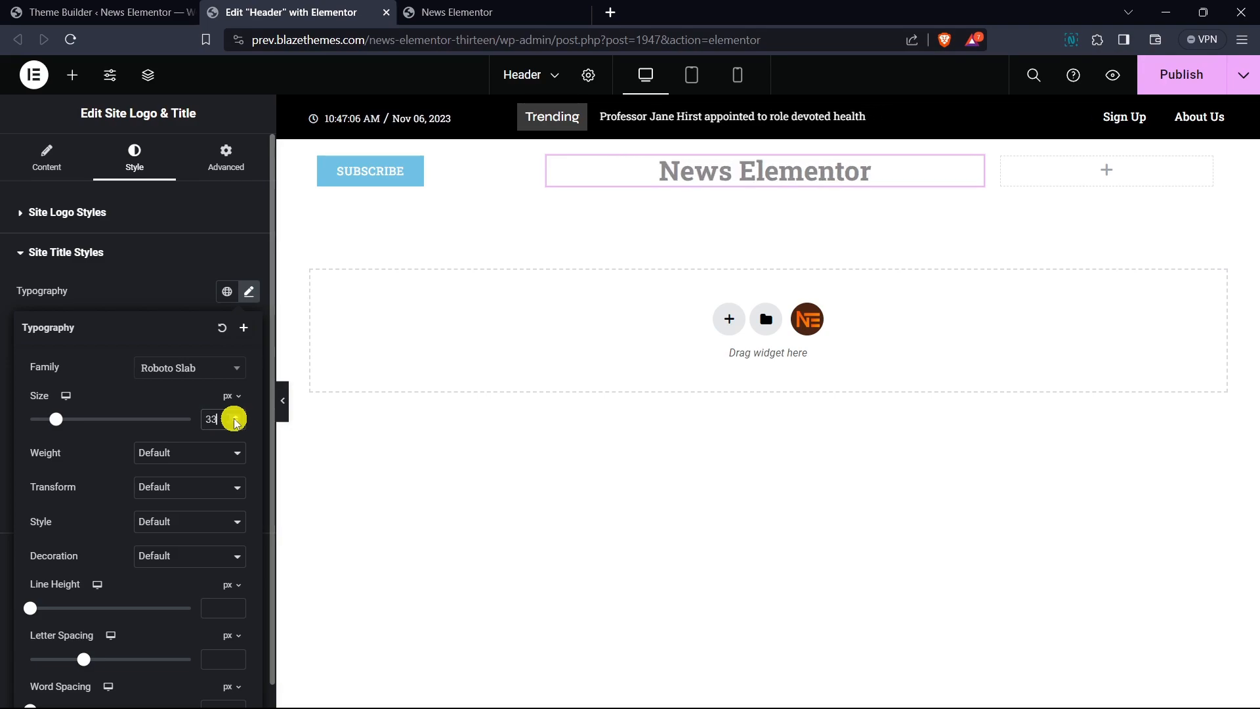
{"action": "left_click", "coordinate": [168, 301]}
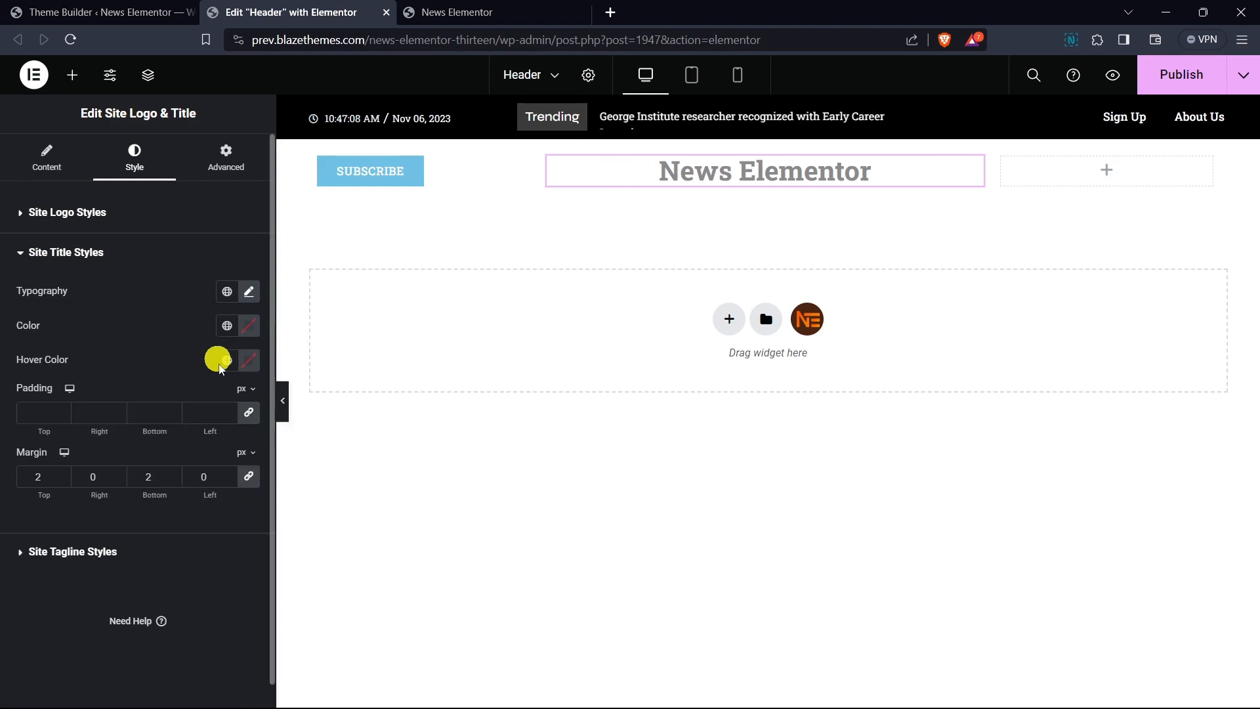
- Set the site title's color to #565656
{"action": "left_click", "coordinate": [249, 330]}
{"action": "left_click_drag", "start_coordinate": [156, 483], "coordinate": [150, 478]}
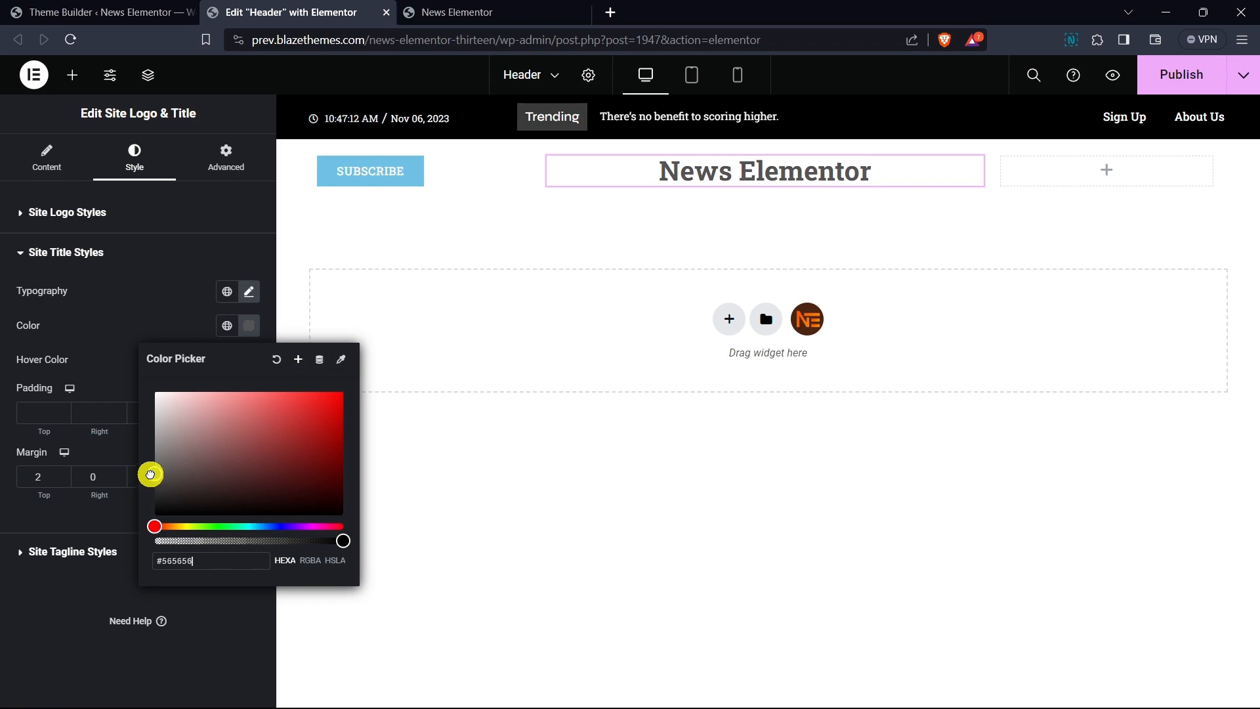
{"action": "left_click", "coordinate": [146, 318]}
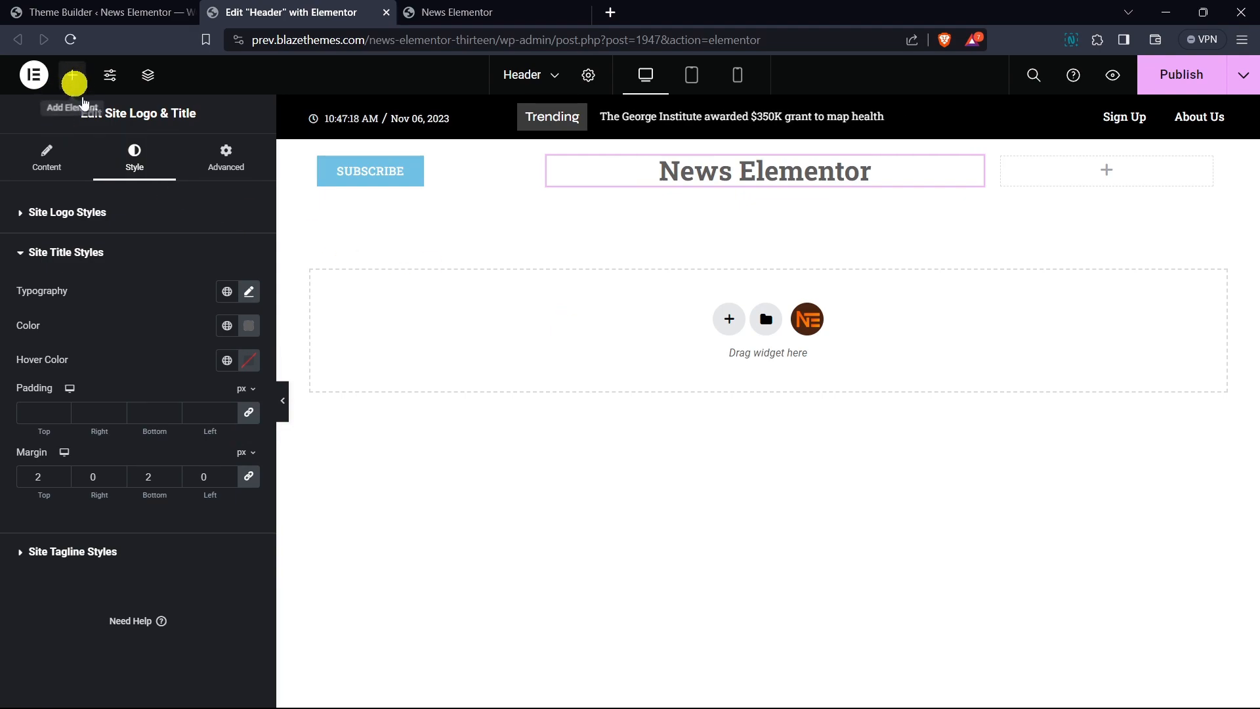
- Add a Social Icons widget to the right column and align it to the right
{"action": "left_click", "coordinate": [73, 75]}
{"action": "type", "text": "social"}
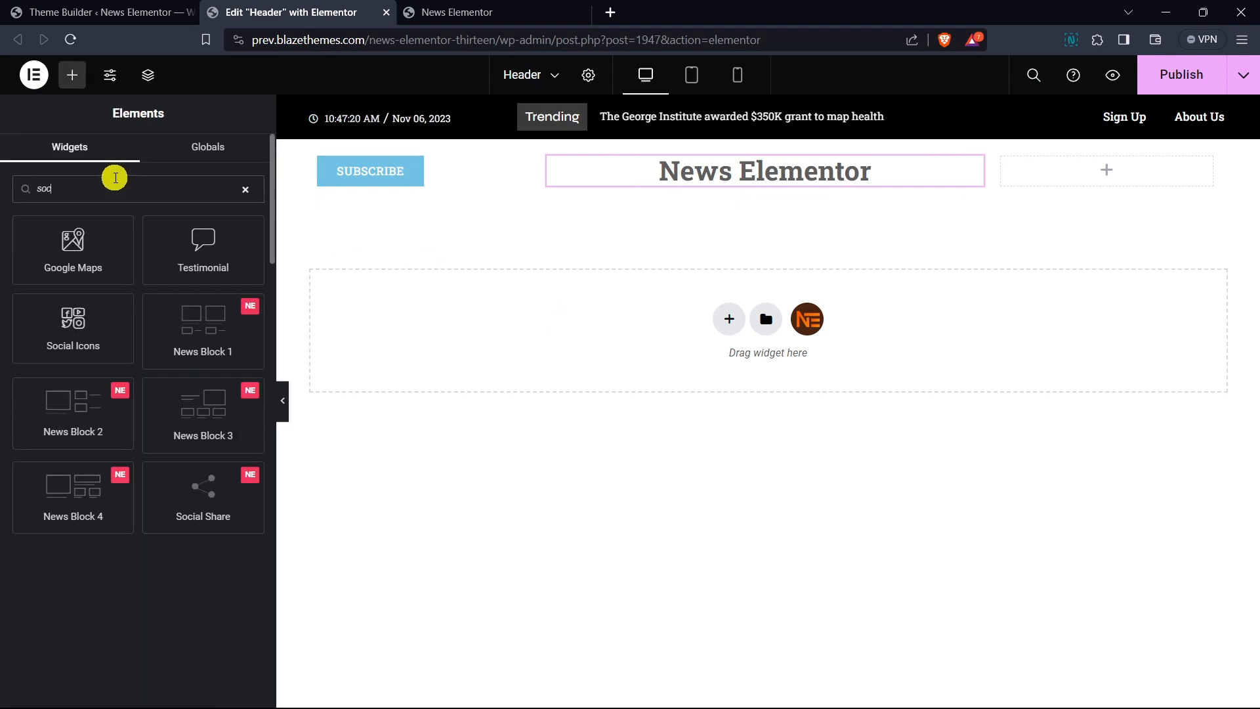
{"action": "left_click_drag", "start_coordinate": [92, 266], "coordinate": [1131, 180]}
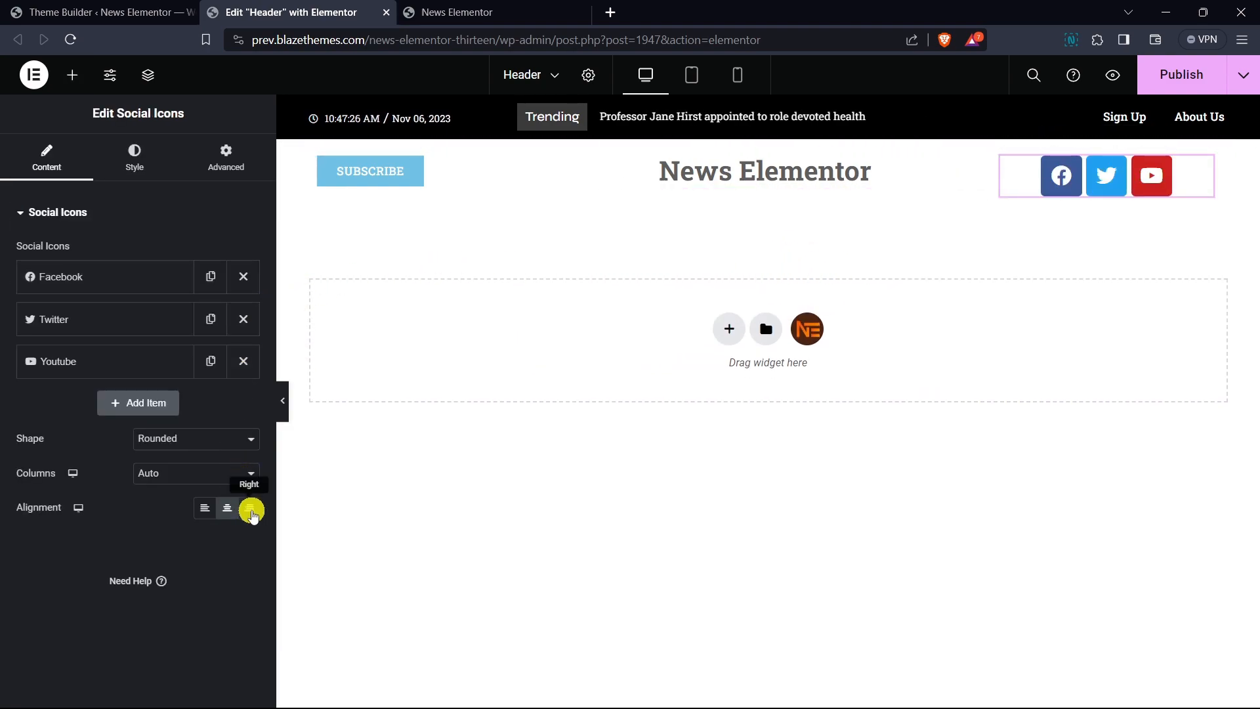
{"action": "left_click", "coordinate": [250, 509]}
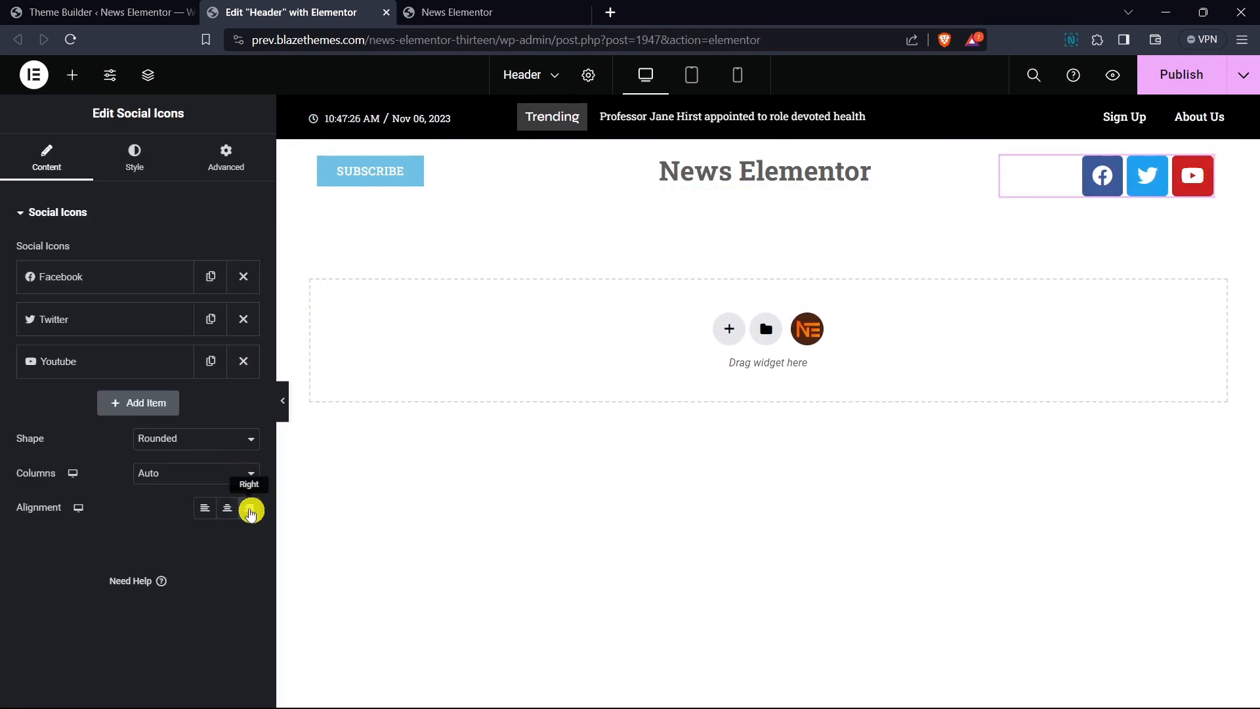
- Switch the social icons to Custom color with a transparent primary color and #020101 secondary color
{"action": "left_click", "coordinate": [135, 175]}
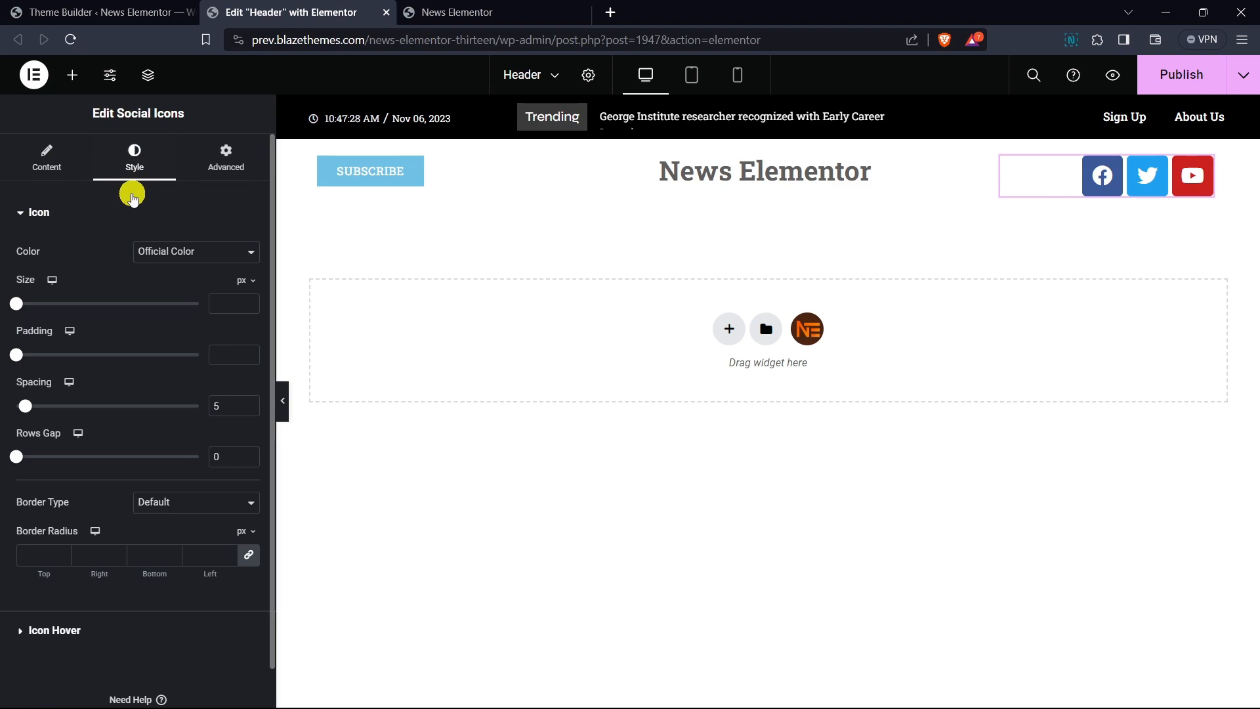
{"action": "left_click", "coordinate": [171, 251]}
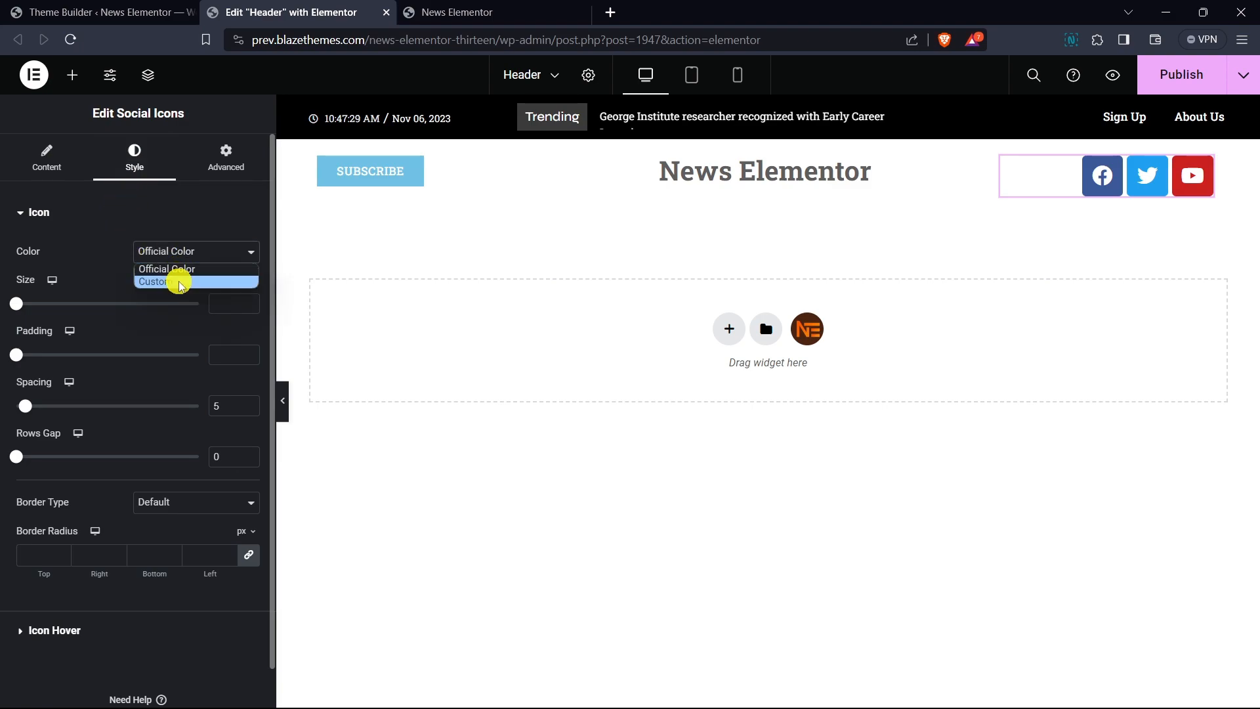
{"action": "left_click", "coordinate": [177, 279]}
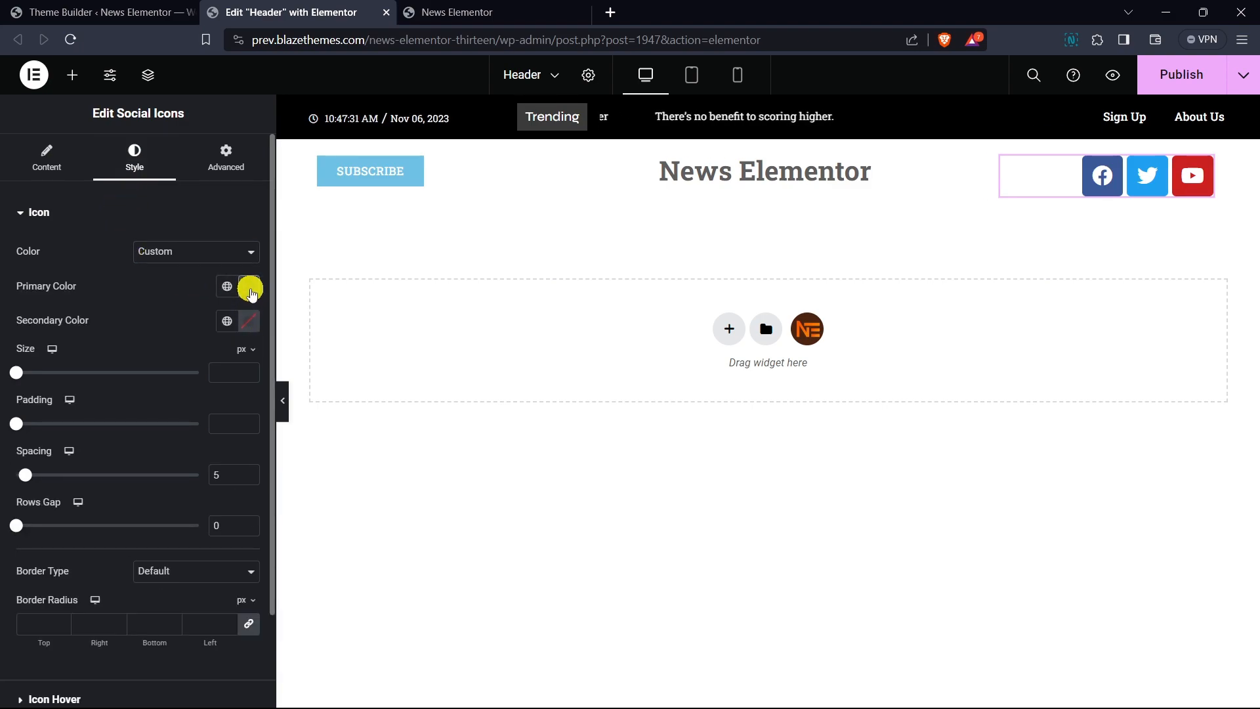
{"action": "left_click", "coordinate": [248, 287]}
{"action": "left_click_drag", "start_coordinate": [197, 503], "coordinate": [131, 509]}
{"action": "left_click", "coordinate": [251, 321]}
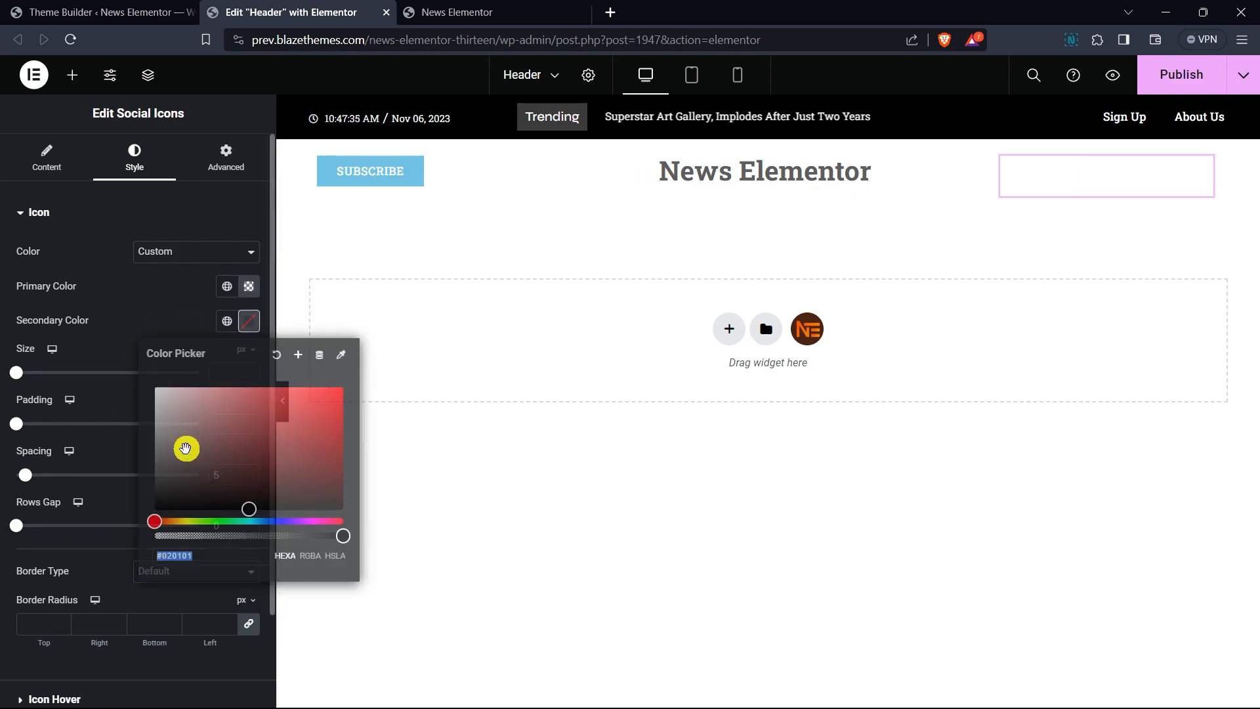
{"action": "left_click", "coordinate": [131, 297]}
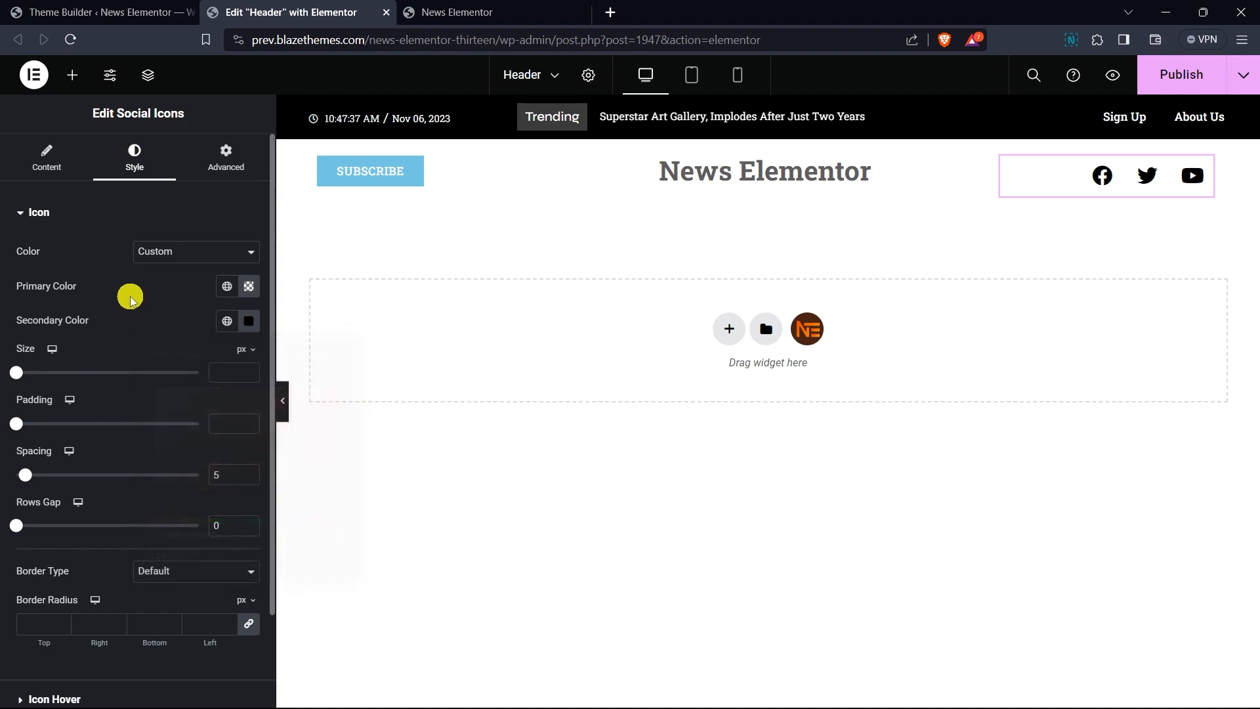
- Set the social icons' size to 14 px and their spacing to 42 px
{"action": "left_click", "coordinate": [247, 372]}
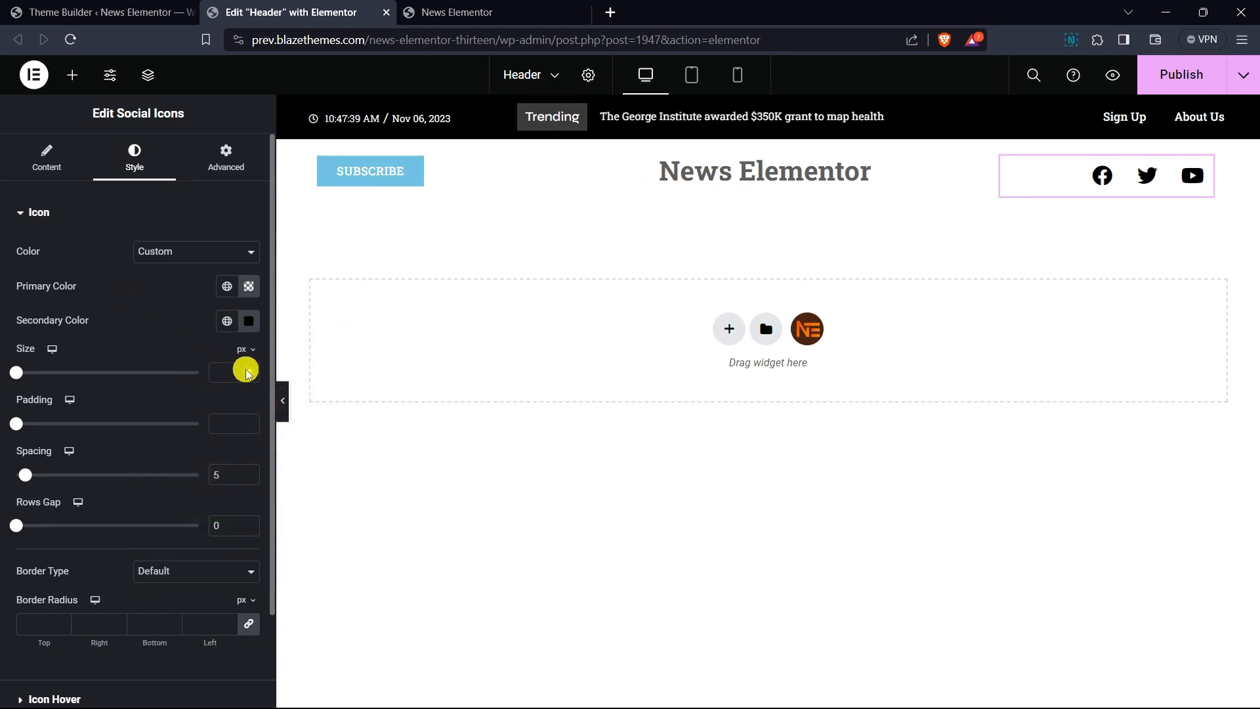
{"action": "type", "text": "13"}
{"action": "key", "text": "Up"}
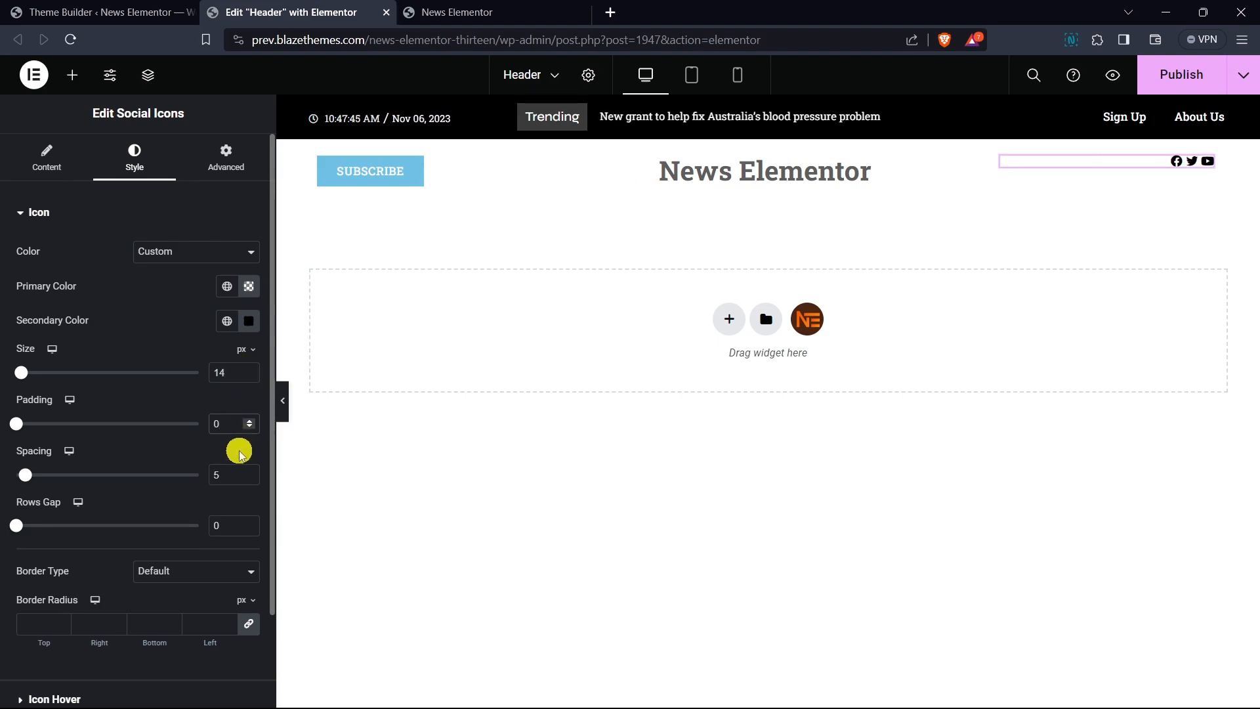
{"action": "left_click", "coordinate": [249, 471]}
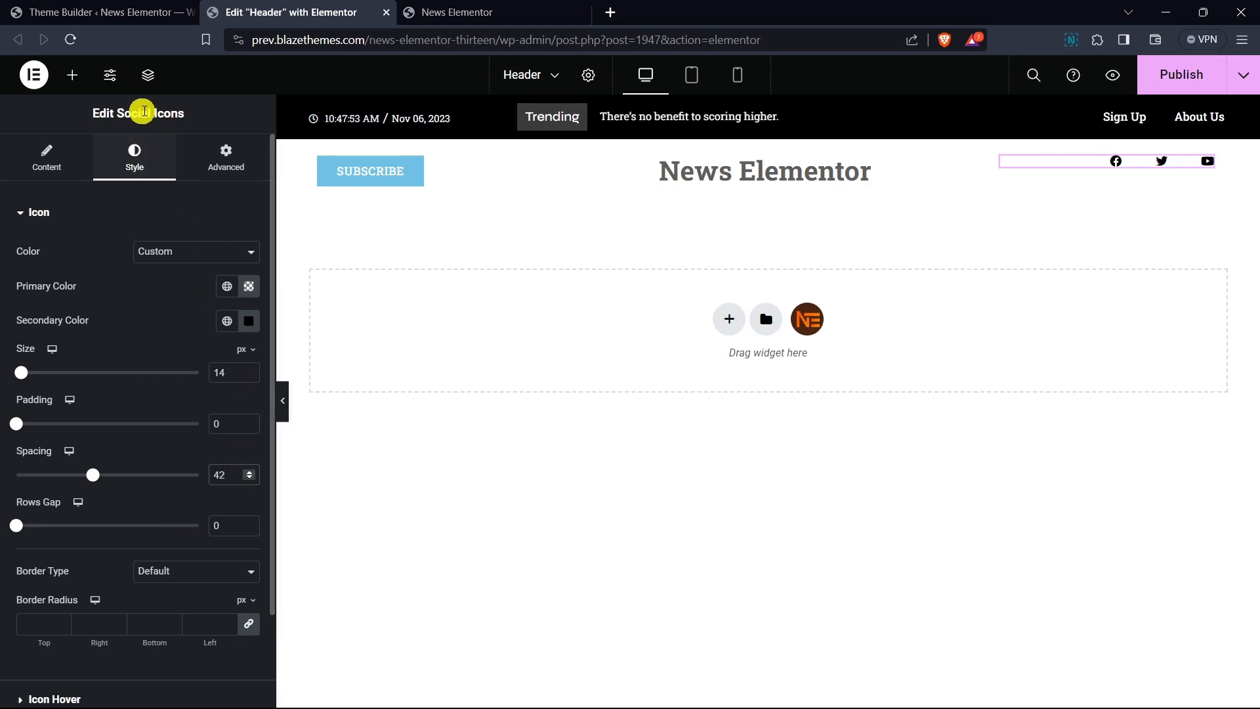
- Select the header section and set its columns gap to No Gap
{"action": "mouse_move", "coordinate": [797, 158]}
{"action": "left_click", "coordinate": [759, 136]}
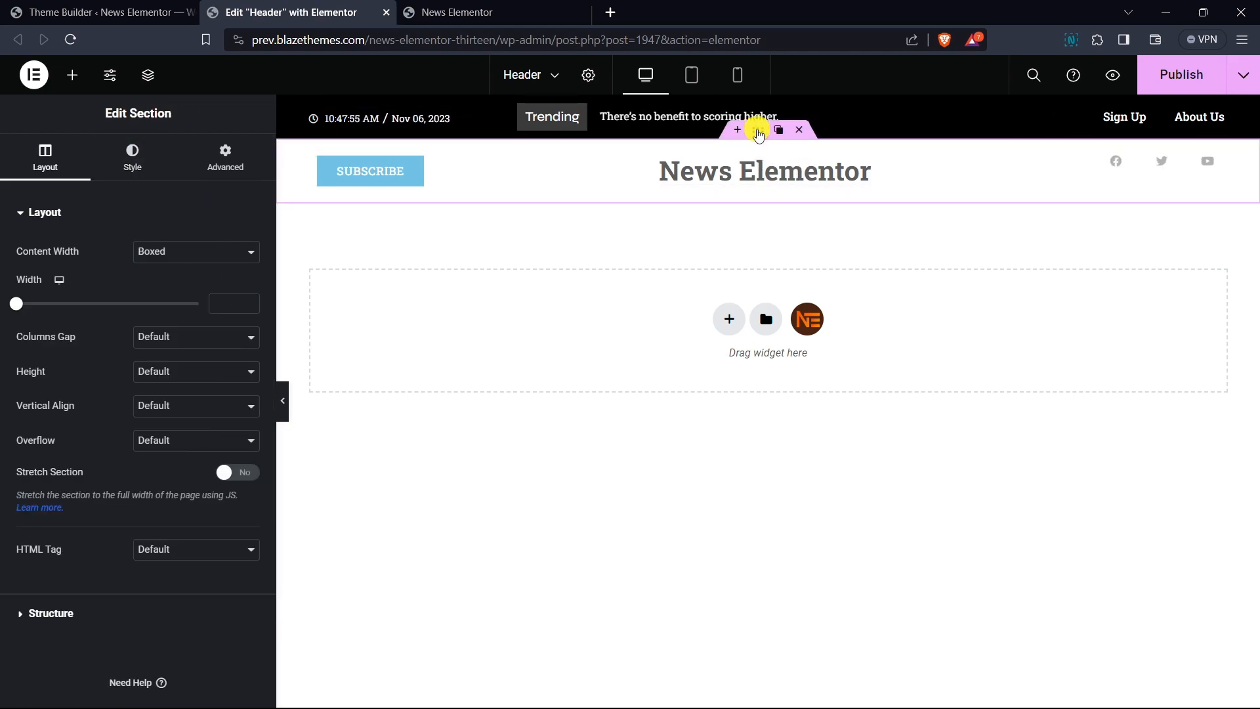
{"action": "left_click", "coordinate": [185, 339]}
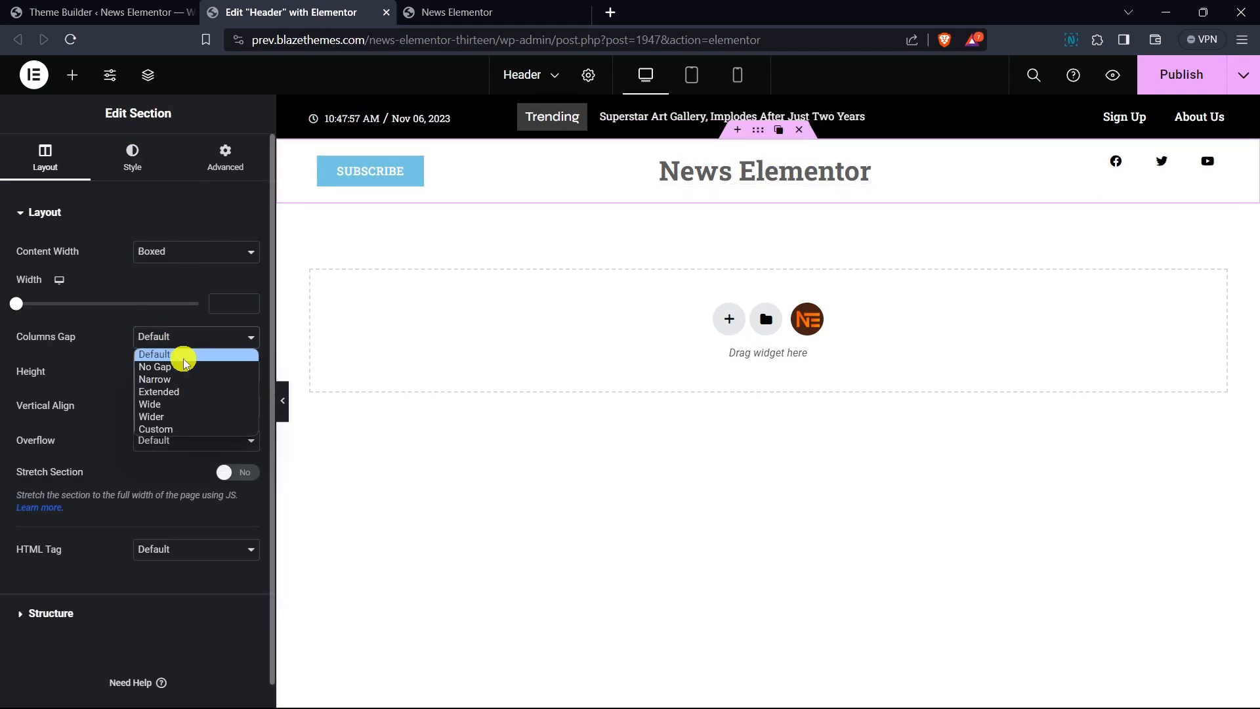
{"action": "left_click", "coordinate": [185, 367]}
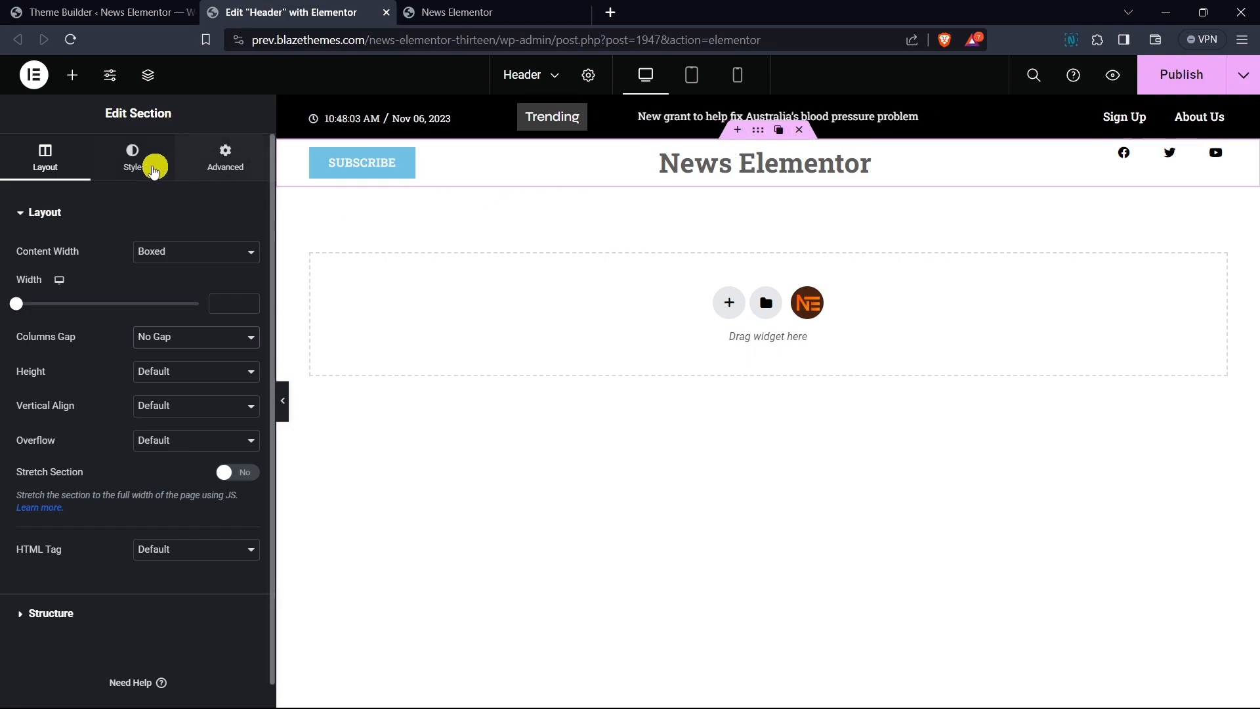
- Set the header section's padding to 50 px at top and 50 px at bottom, unlinked
{"action": "left_click", "coordinate": [234, 170]}
{"action": "left_click", "coordinate": [93, 211]}
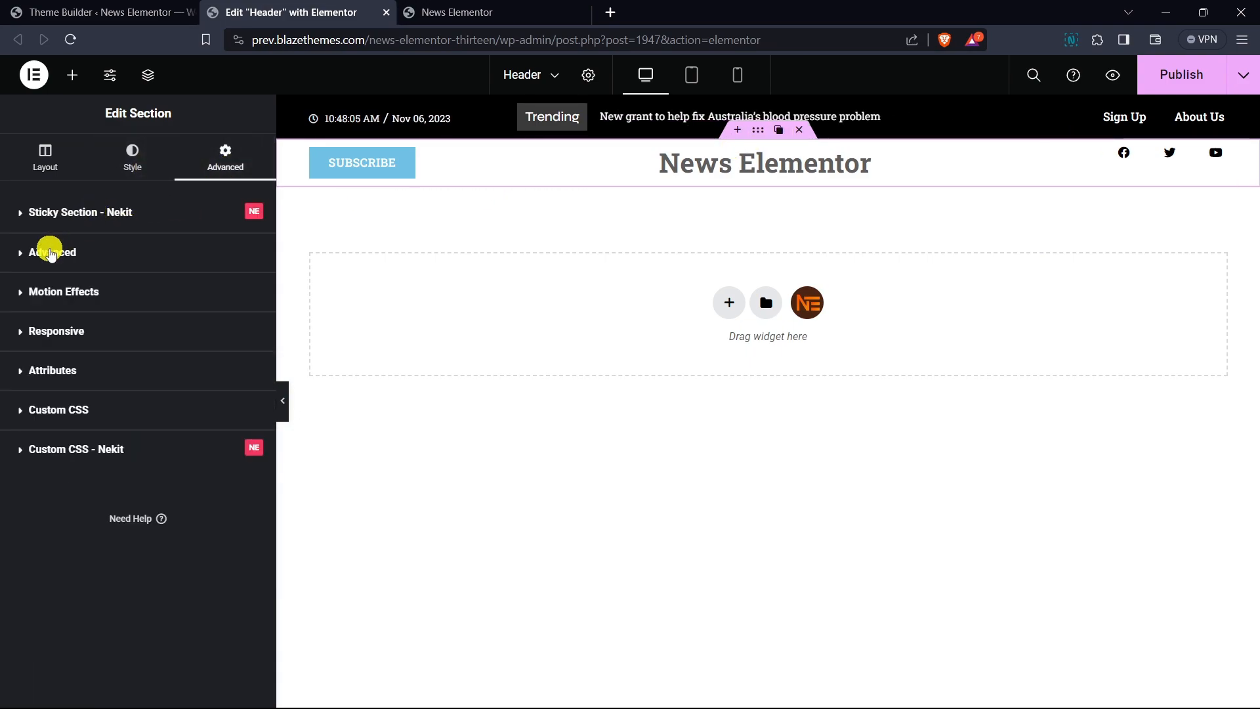
{"action": "left_click", "coordinate": [51, 252]}
{"action": "left_click", "coordinate": [250, 373]}
{"action": "left_click", "coordinate": [30, 375]}
{"action": "type", "text": "50"}
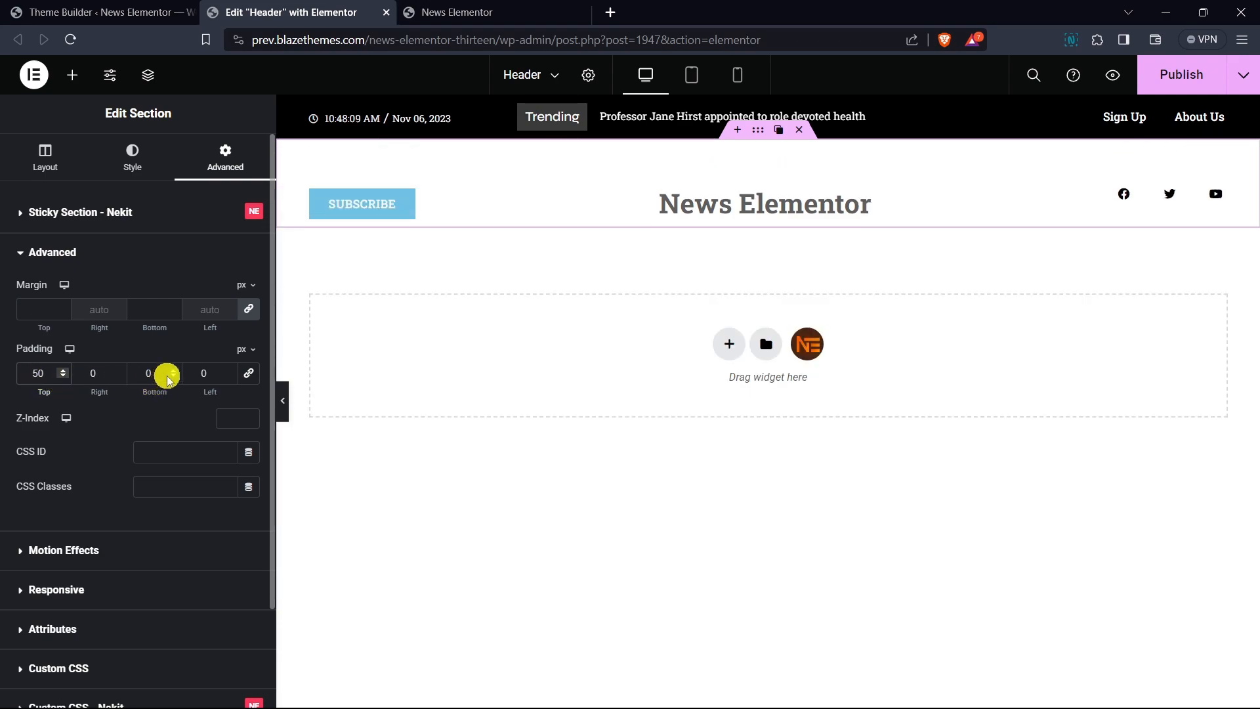
{"action": "left_click", "coordinate": [146, 375]}
{"action": "type", "text": "5"}
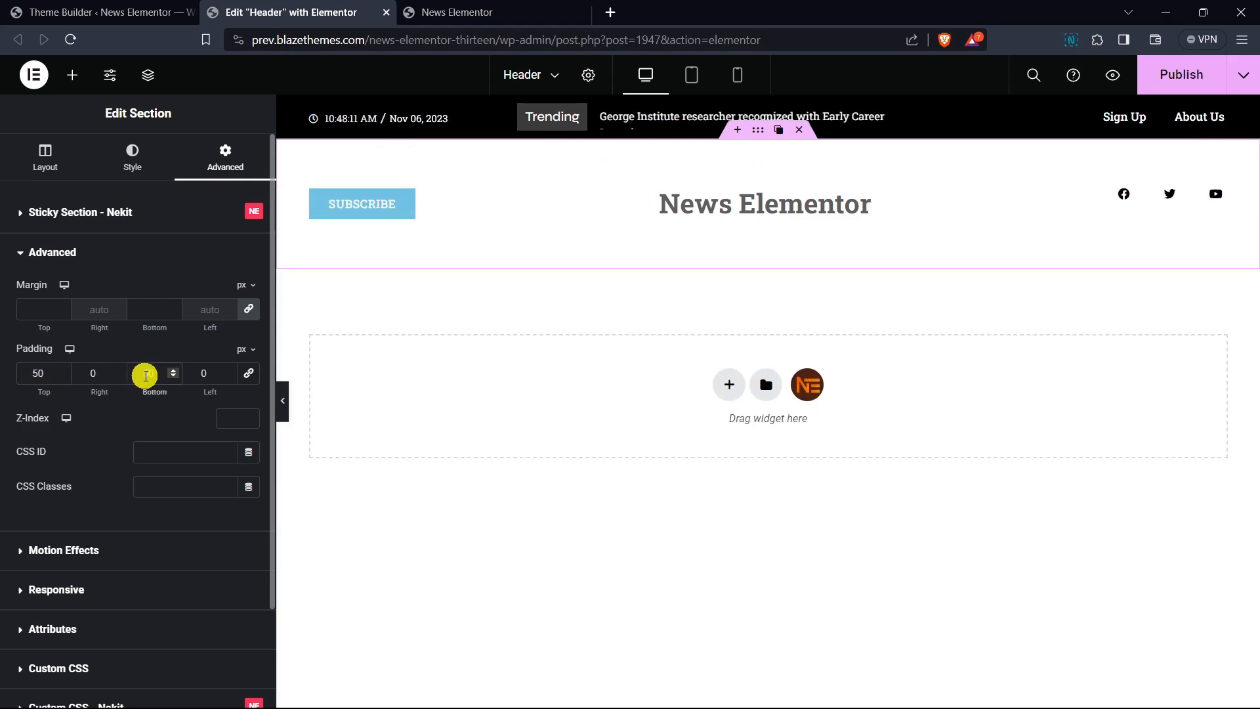
- Set the header section's vertical alignment to Middle
{"action": "left_click", "coordinate": [45, 159]}
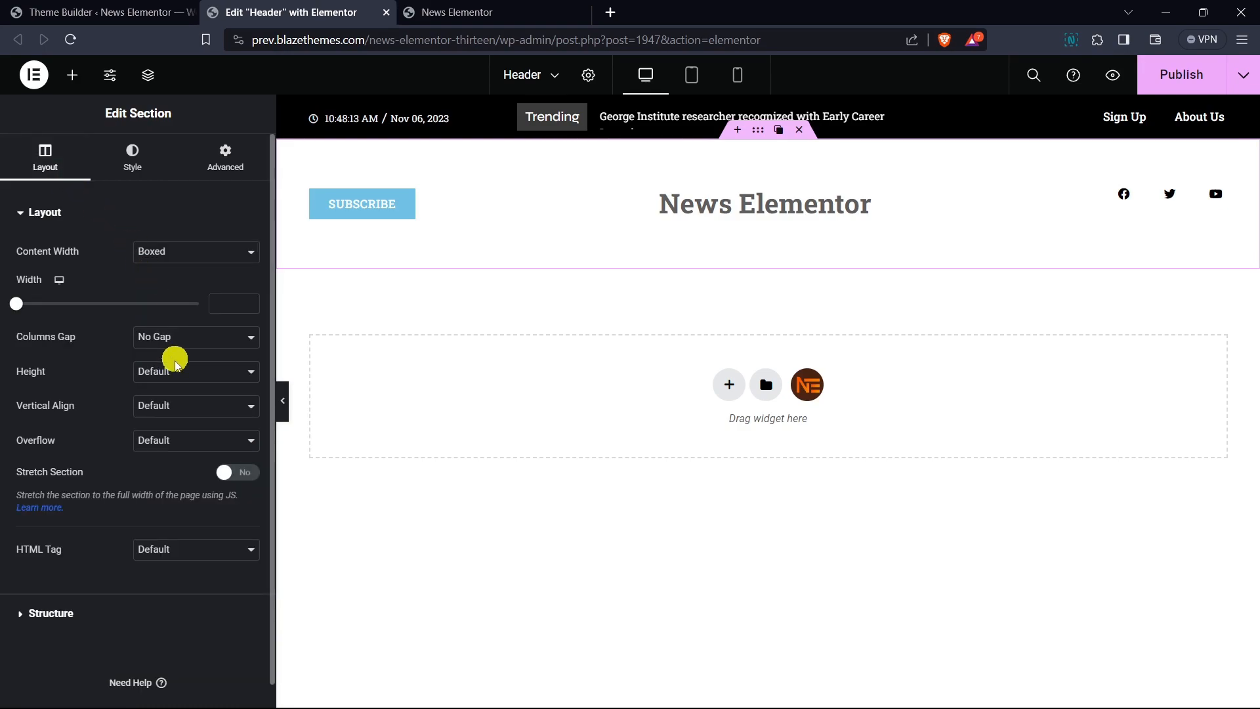
{"action": "left_click", "coordinate": [177, 405]}
{"action": "left_click", "coordinate": [182, 449]}
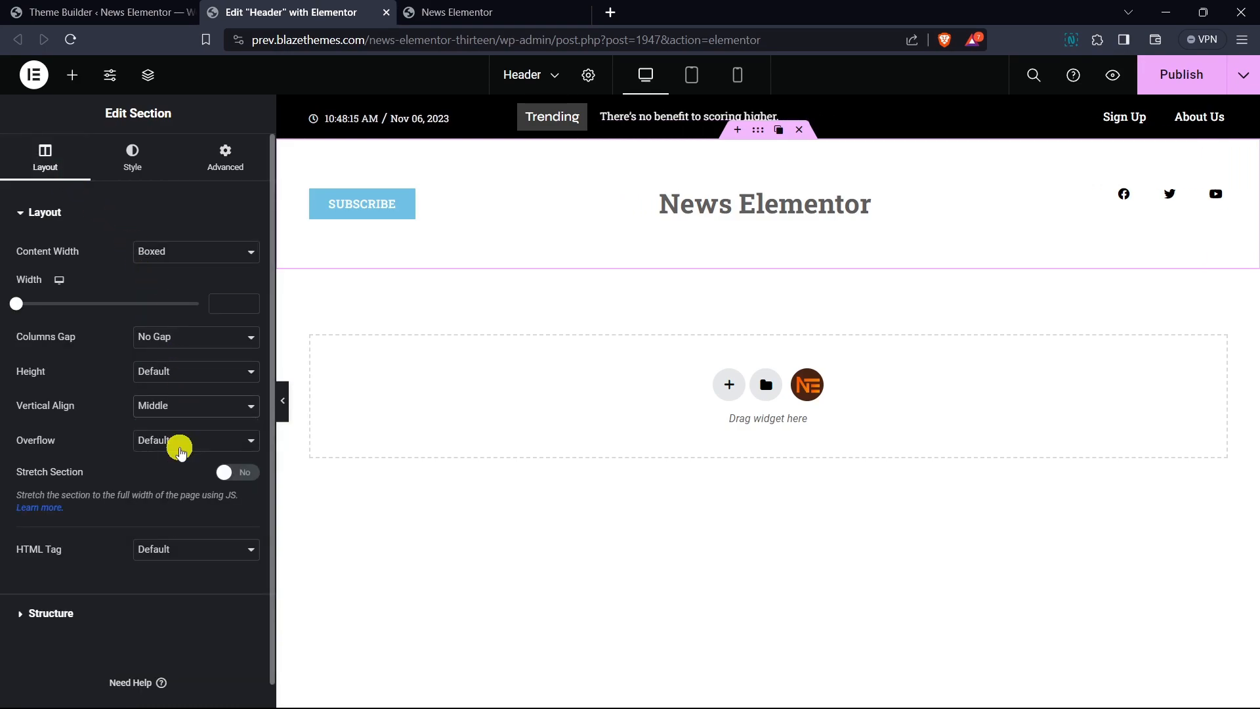
- Select the inner section holding the button and logo and set its vertical alignment to Middle
{"action": "left_click", "coordinate": [148, 75]}
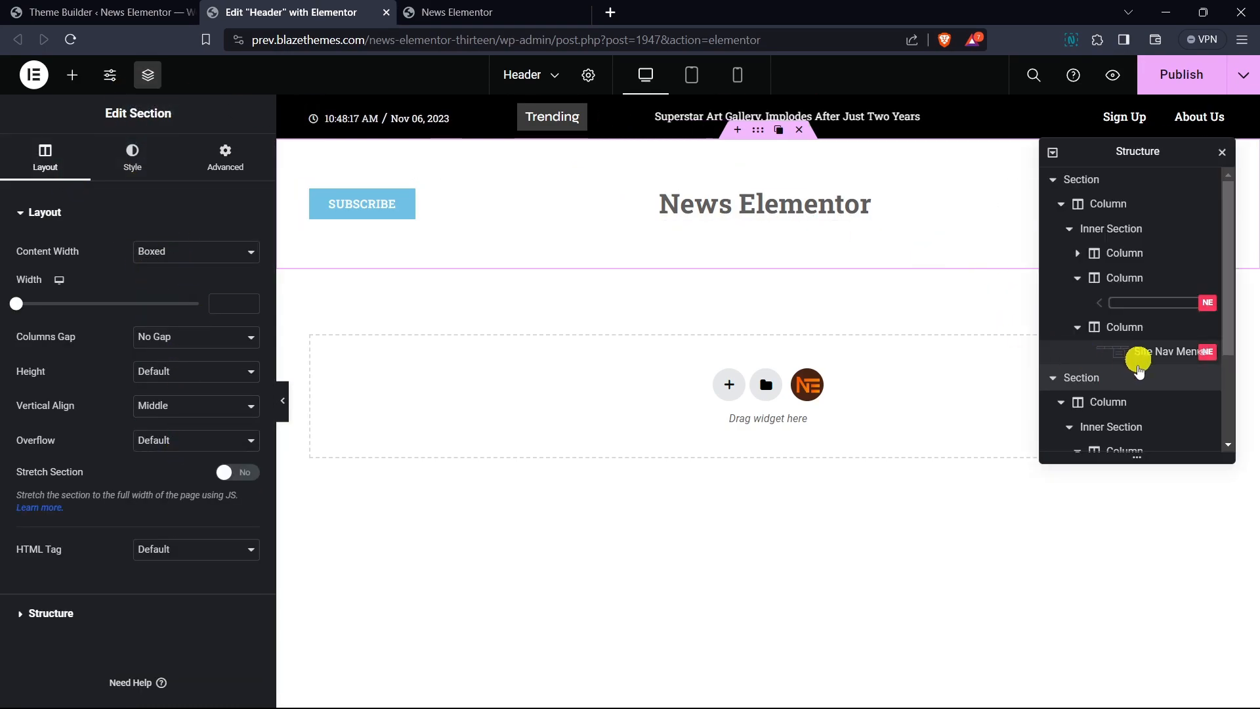
{"action": "scroll", "coordinate": [1135, 417], "scroll_direction": "down", "scroll_amount": 1}
{"action": "left_click", "coordinate": [1132, 346]}
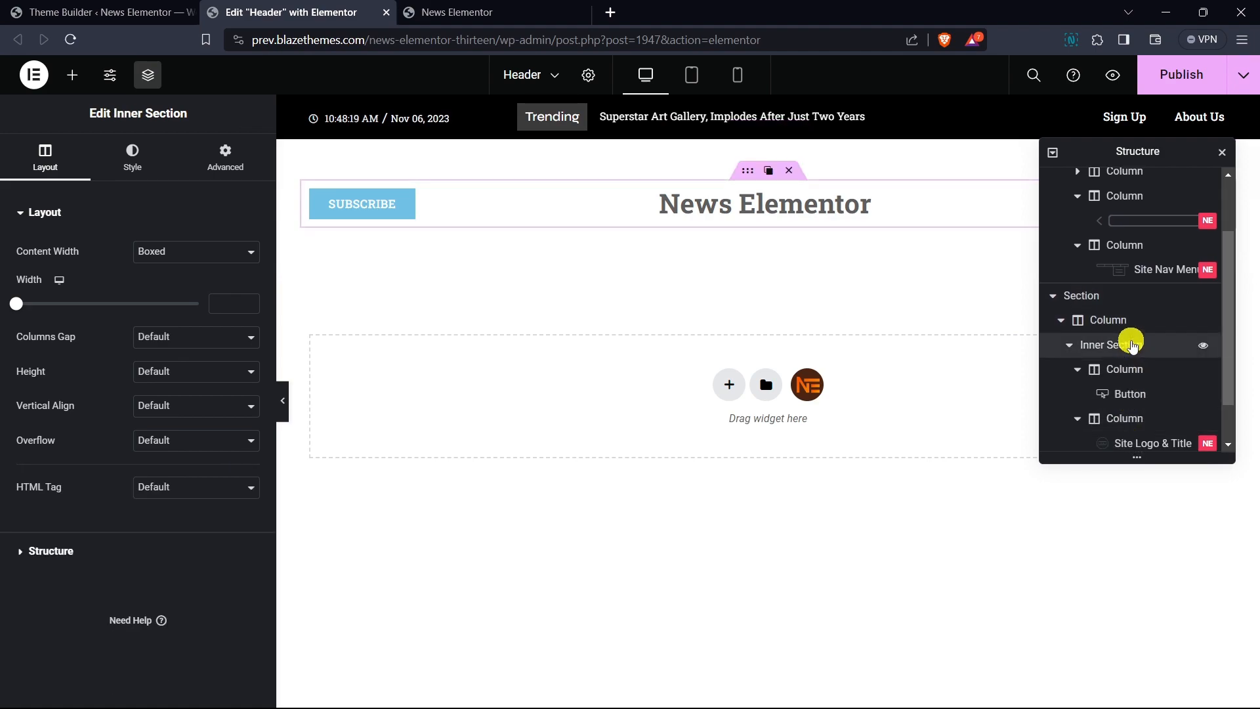
{"action": "left_click", "coordinate": [174, 407]}
{"action": "left_click", "coordinate": [177, 449]}
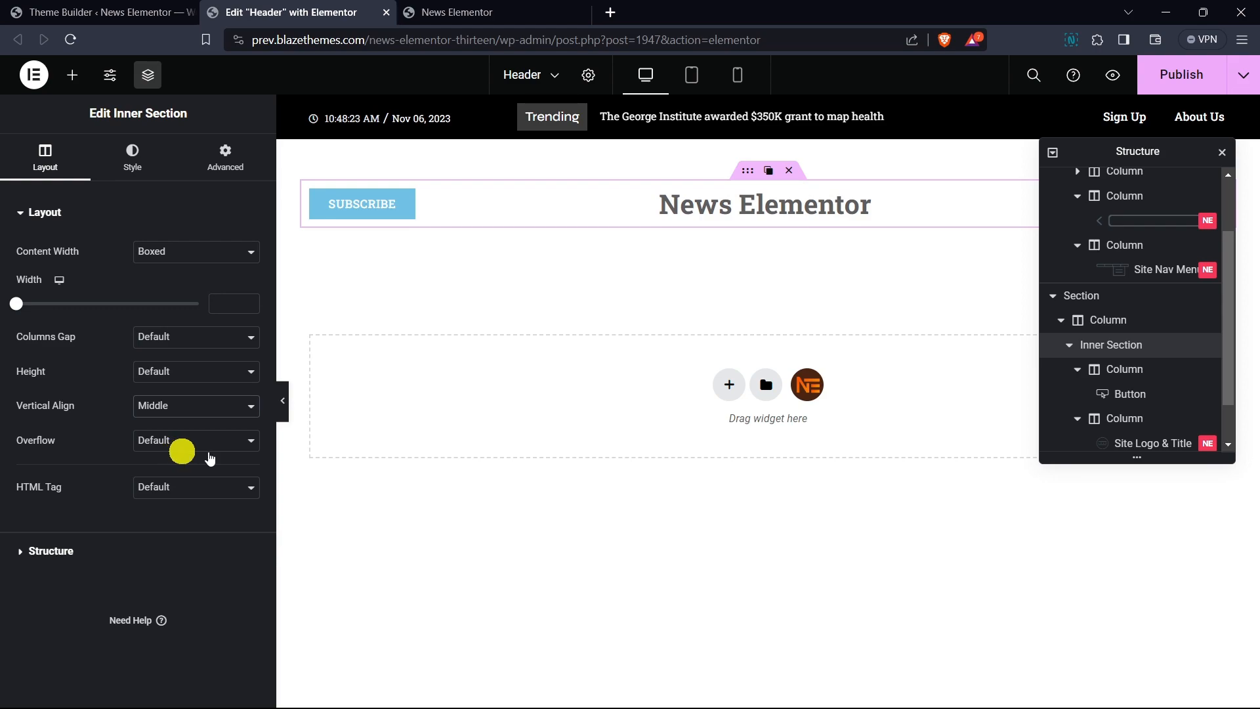
{"action": "left_click", "coordinate": [1221, 151]}
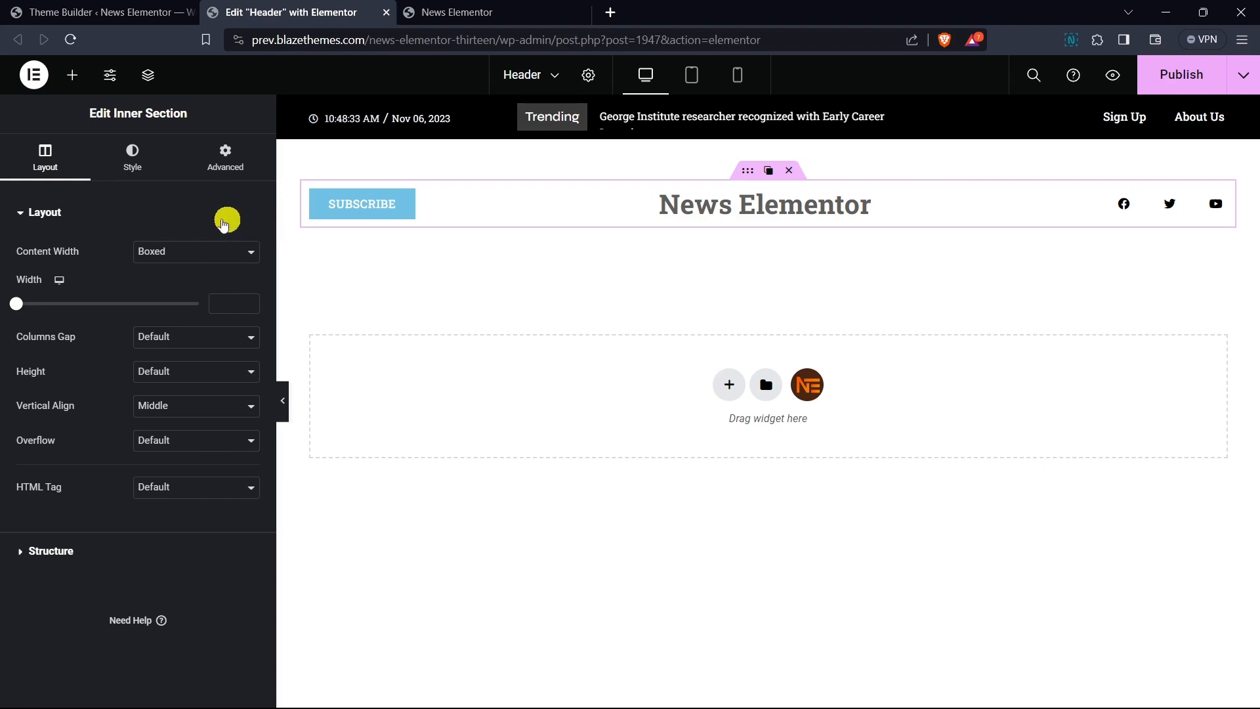
- Add a two-column Inner Section below the logo row
{"action": "left_click", "coordinate": [73, 75]}
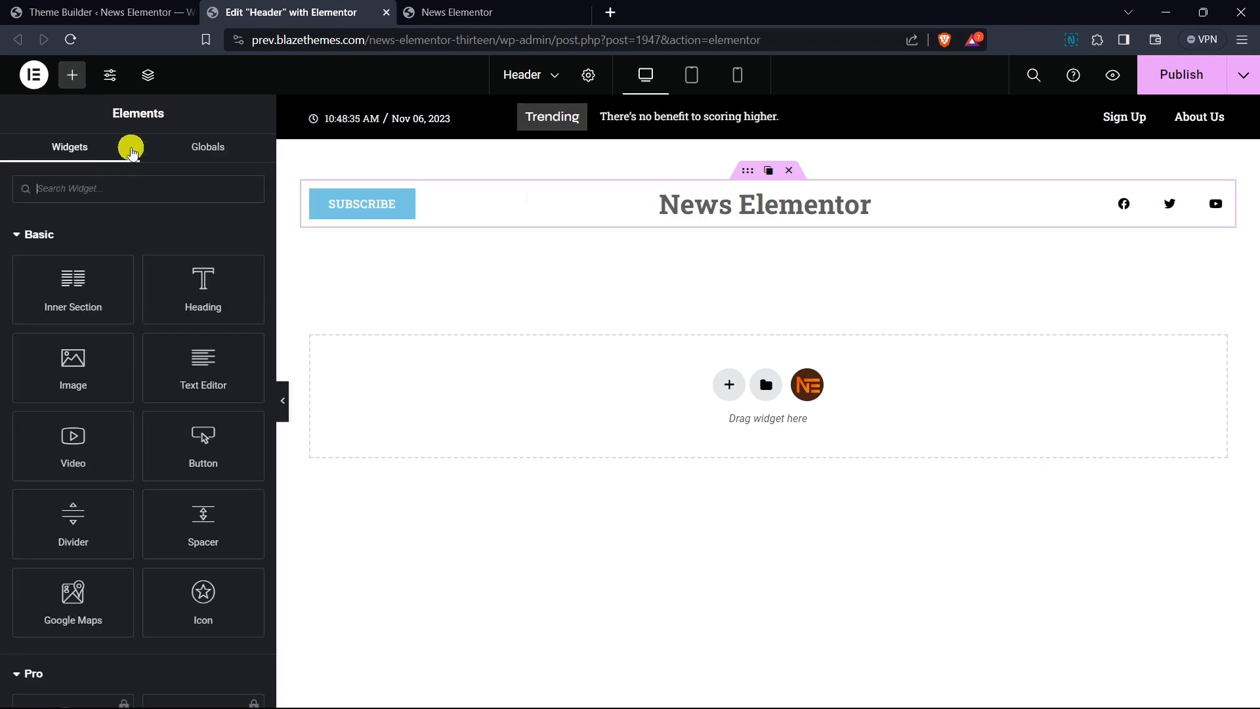
{"action": "left_click_drag", "start_coordinate": [92, 285], "coordinate": [431, 354]}
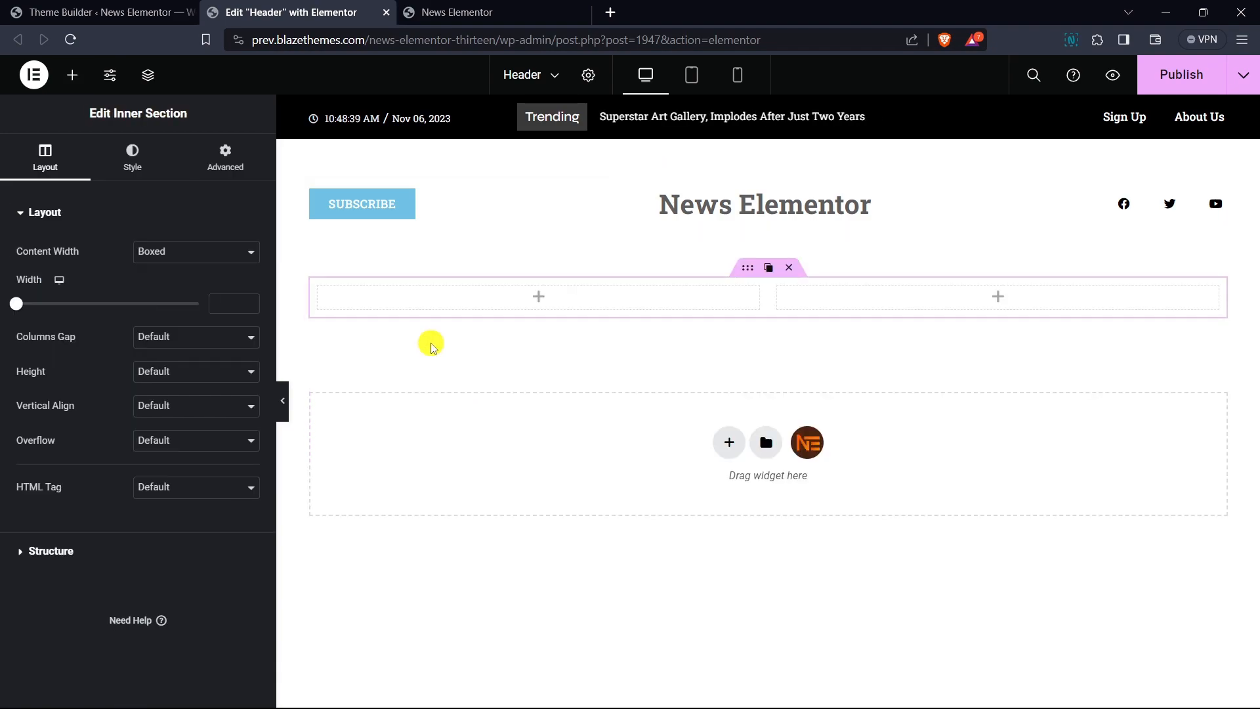
- Give the new section a solid border with only a 1 px bottom width
{"action": "left_click", "coordinate": [760, 260]}
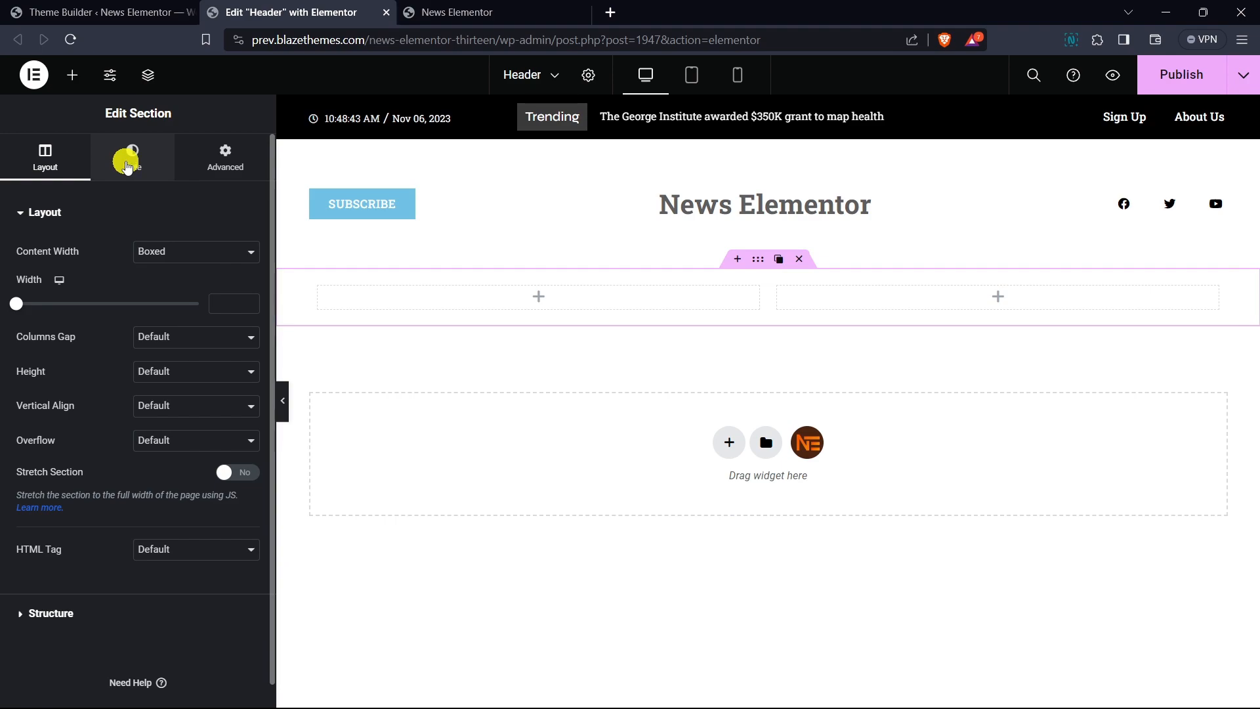
{"action": "left_click", "coordinate": [128, 165]}
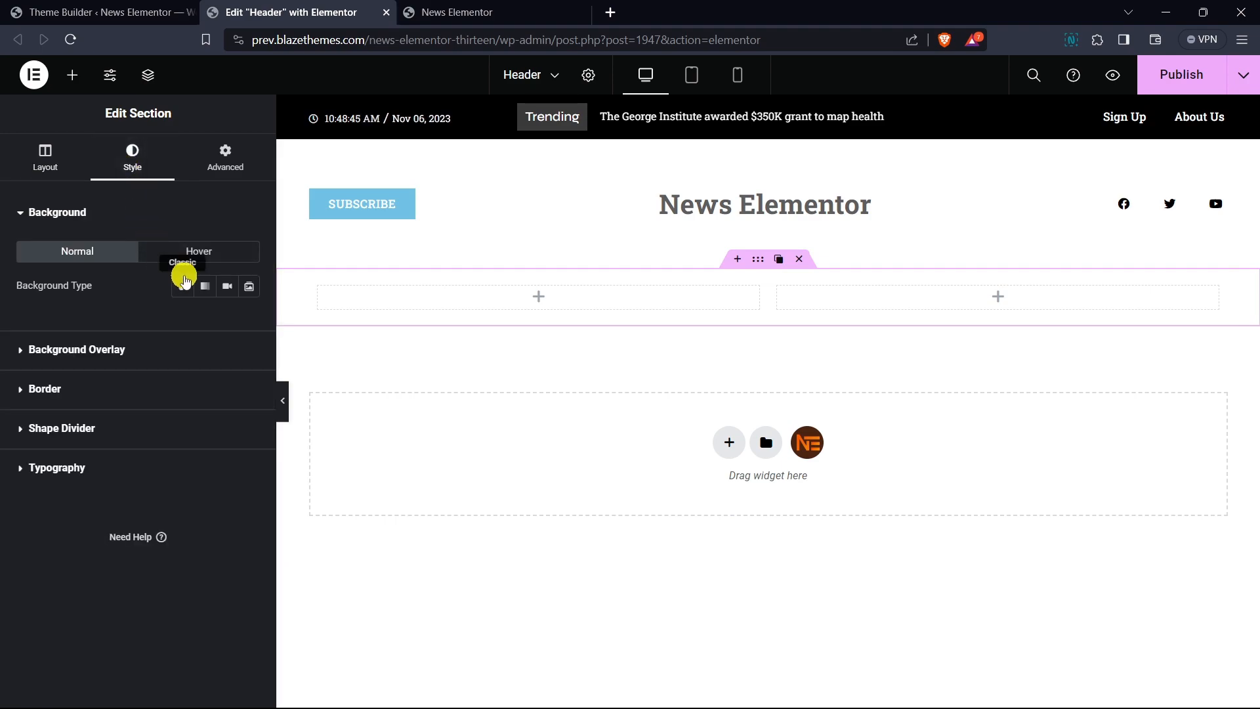
{"action": "left_click", "coordinate": [104, 389]}
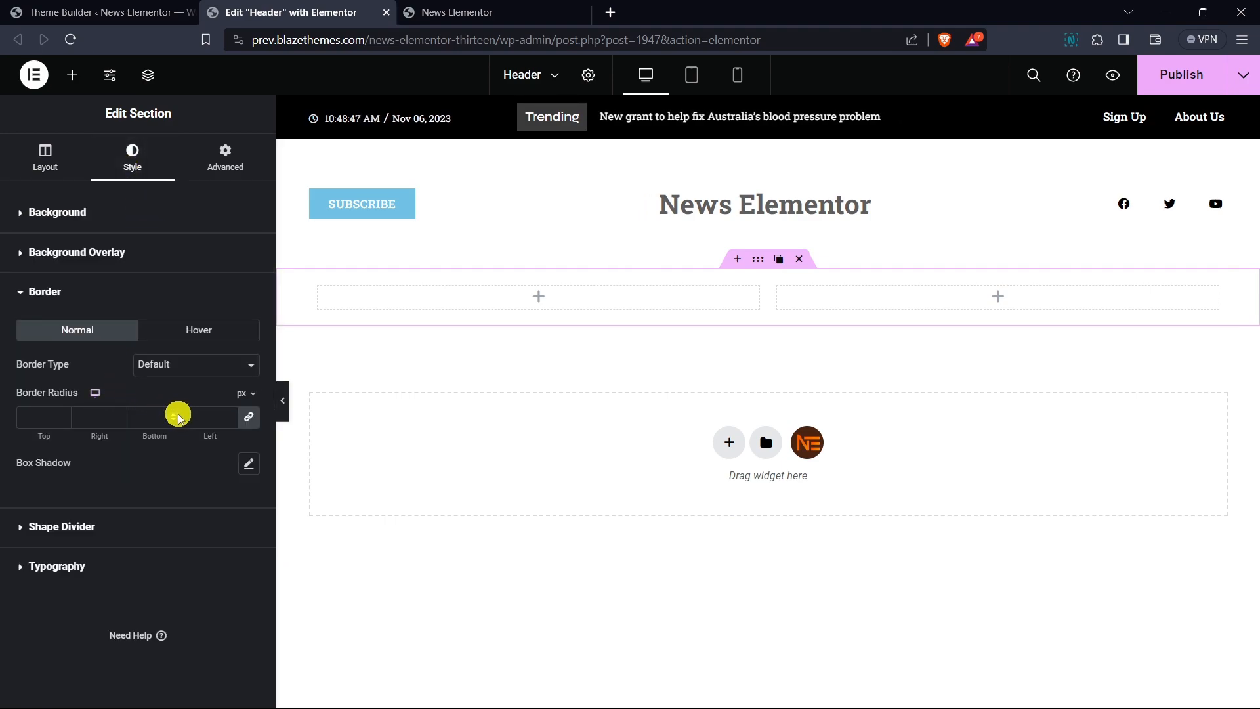
{"action": "left_click", "coordinate": [214, 366]}
{"action": "left_click", "coordinate": [183, 410]}
{"action": "left_click", "coordinate": [249, 417]}
{"action": "left_click", "coordinate": [175, 415]}
{"action": "type", "text": "1"}
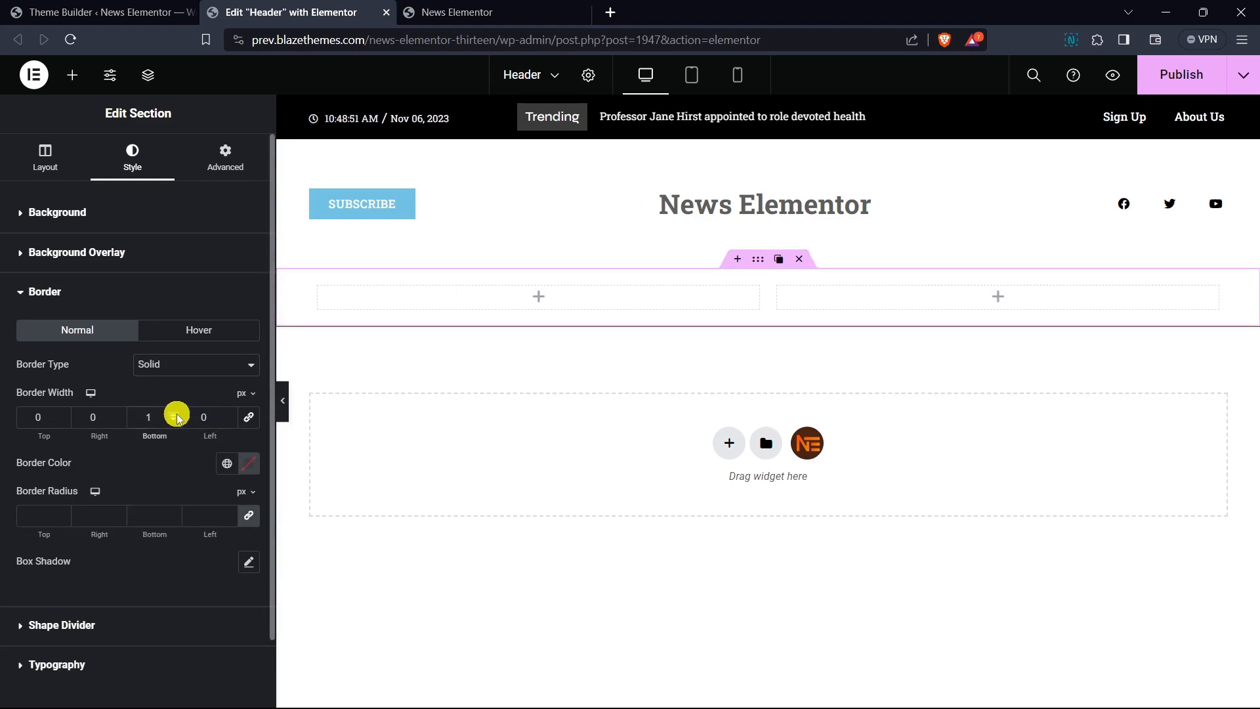
- Set the new section's border color to #C0C0C0
{"action": "left_click", "coordinate": [248, 463]}
{"action": "left_click", "coordinate": [154, 335]}
{"action": "left_click", "coordinate": [149, 289]}
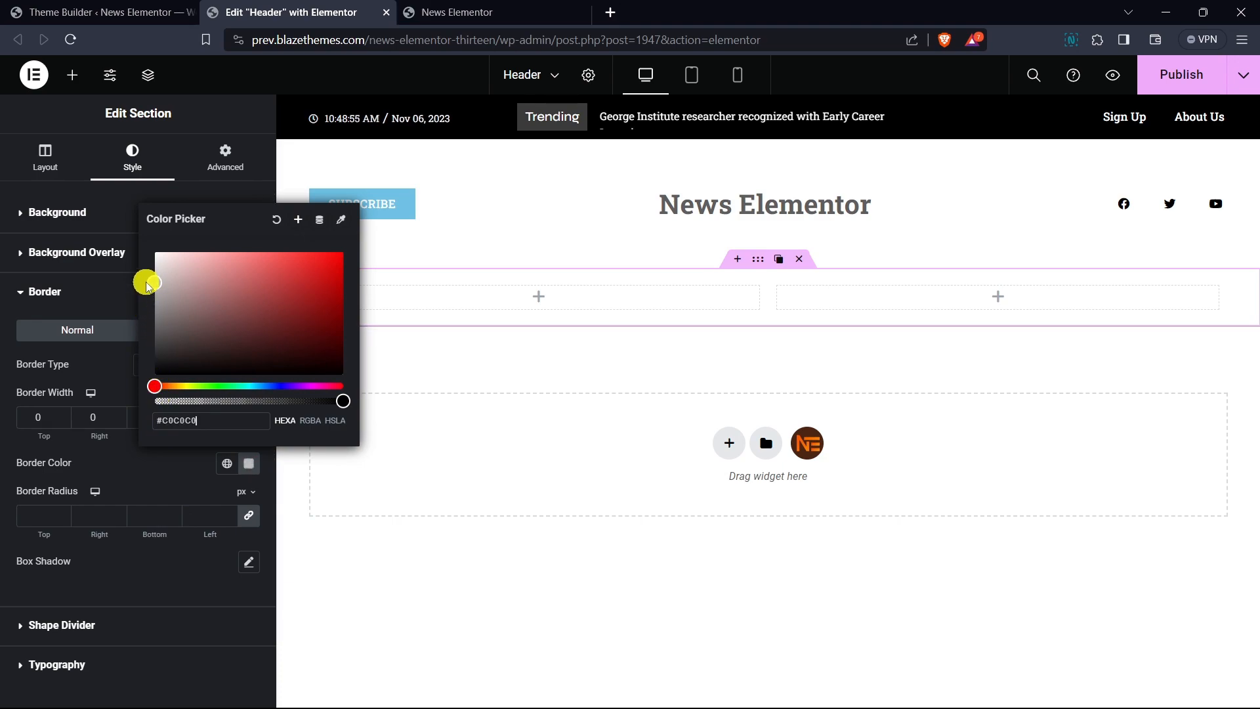
{"action": "left_click", "coordinate": [127, 468]}
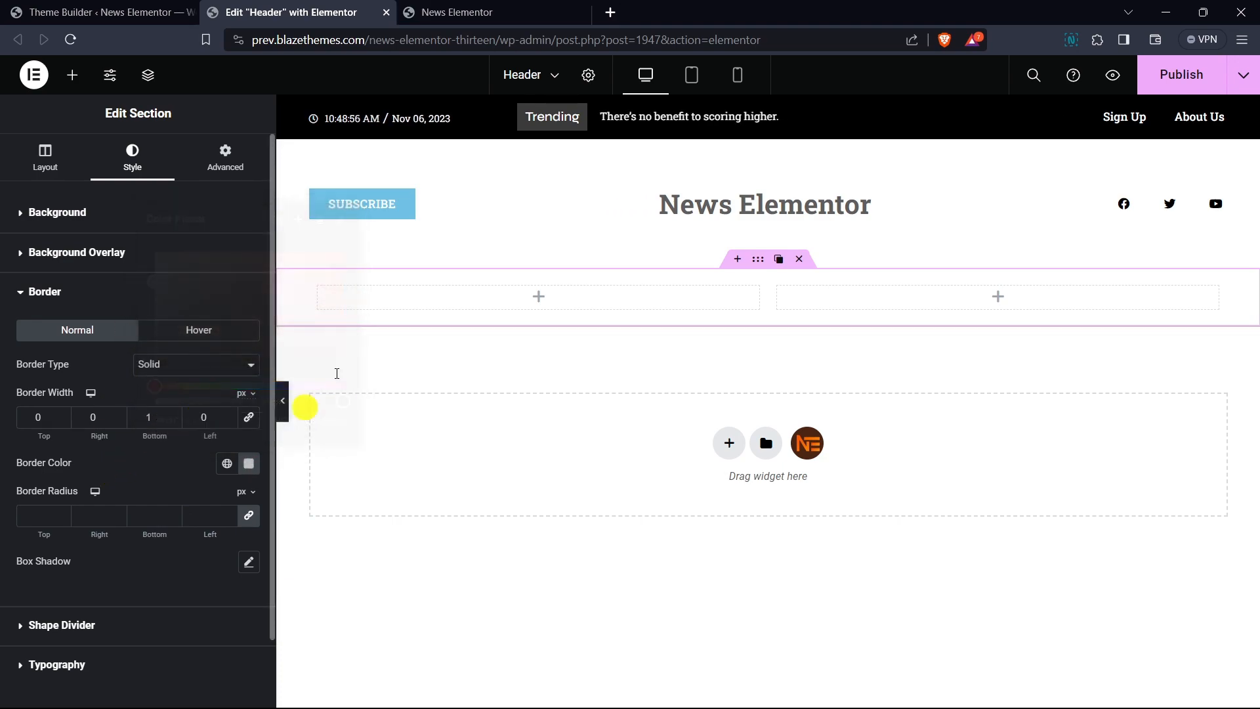
- Add a third column to the new inner section
{"action": "left_click", "coordinate": [572, 295]}
{"action": "right_click", "coordinate": [514, 295]}
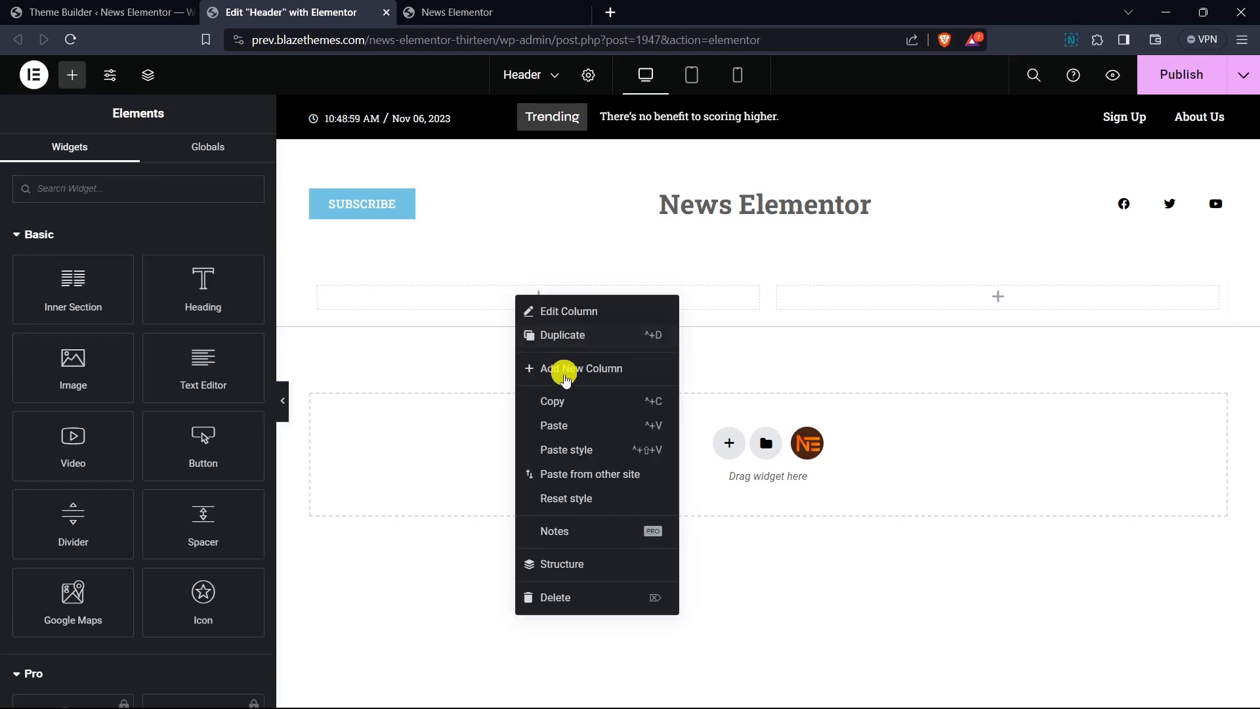
{"action": "left_click", "coordinate": [570, 367]}
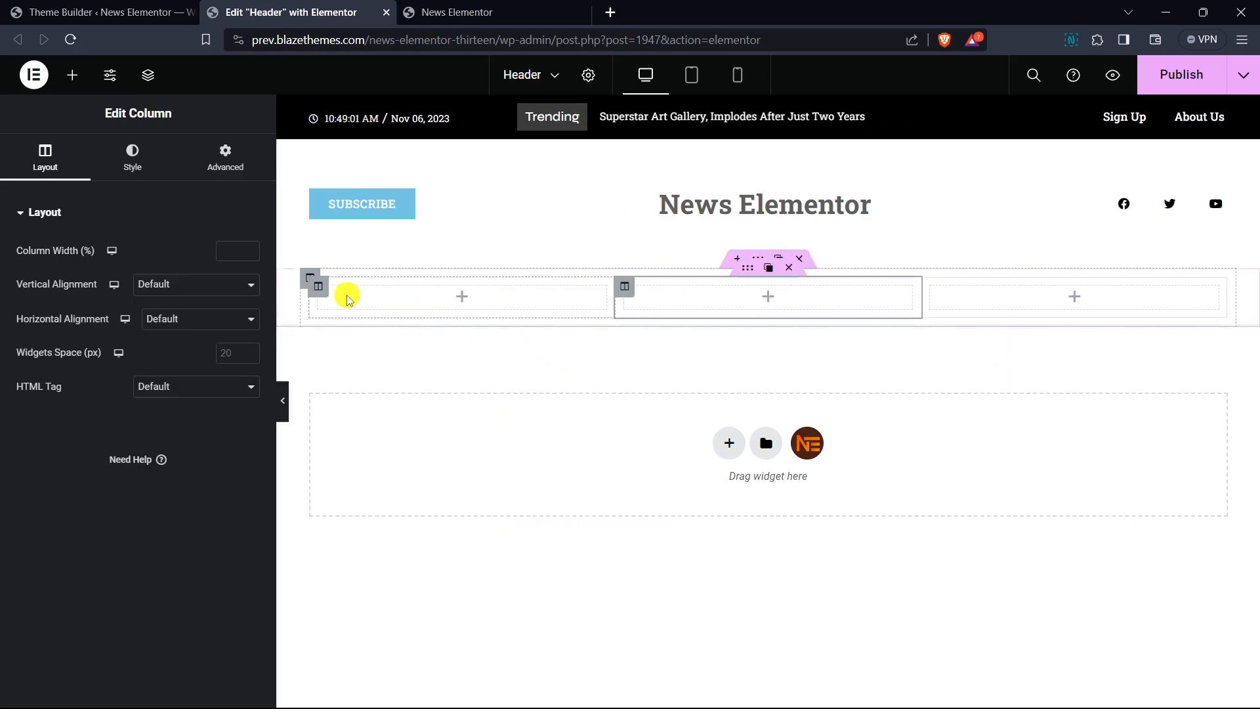
- Set the first column's width to 15%
{"action": "left_click", "coordinate": [318, 293]}
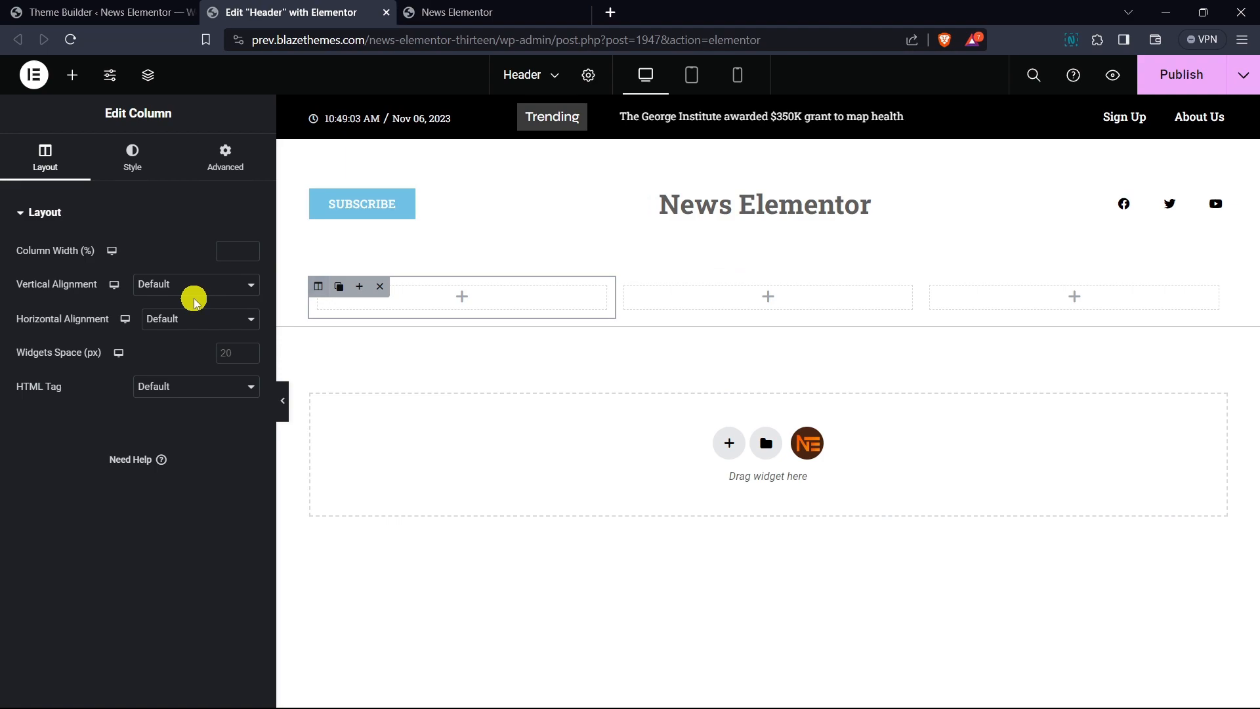
{"action": "left_click", "coordinate": [227, 251]}
{"action": "type", "text": "15"}
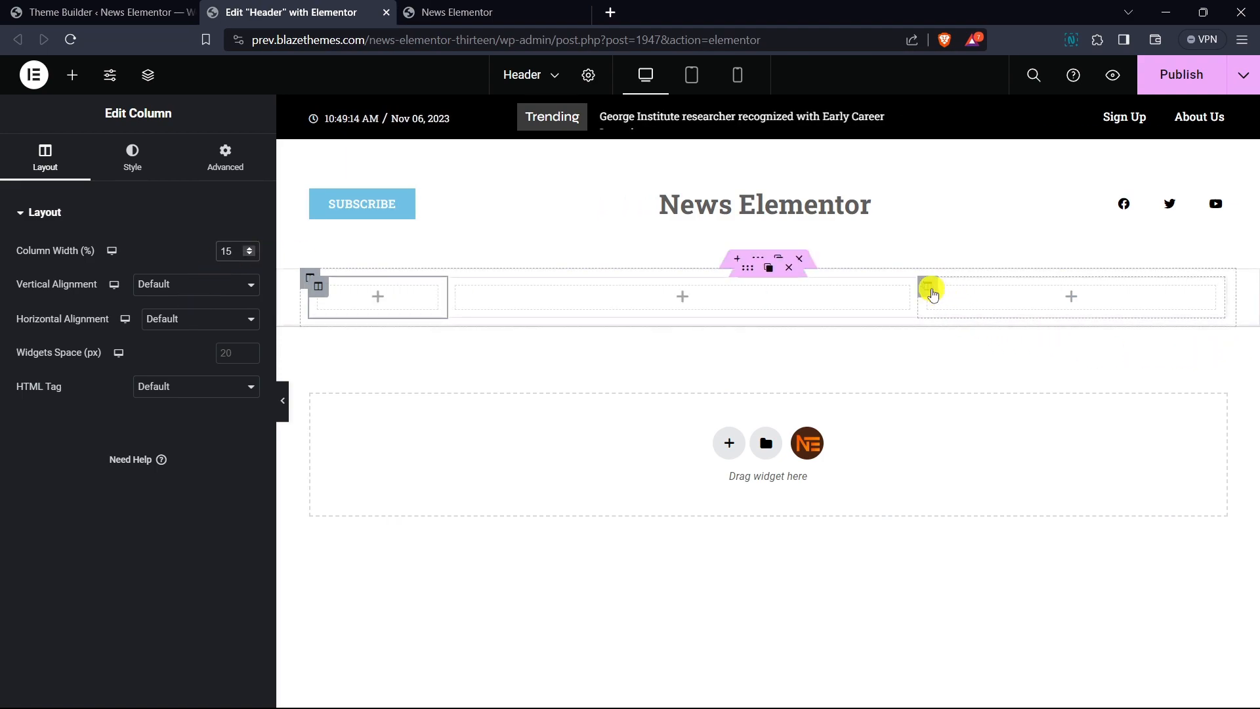
- Set the third column's width to 15%
{"action": "left_click", "coordinate": [930, 290]}
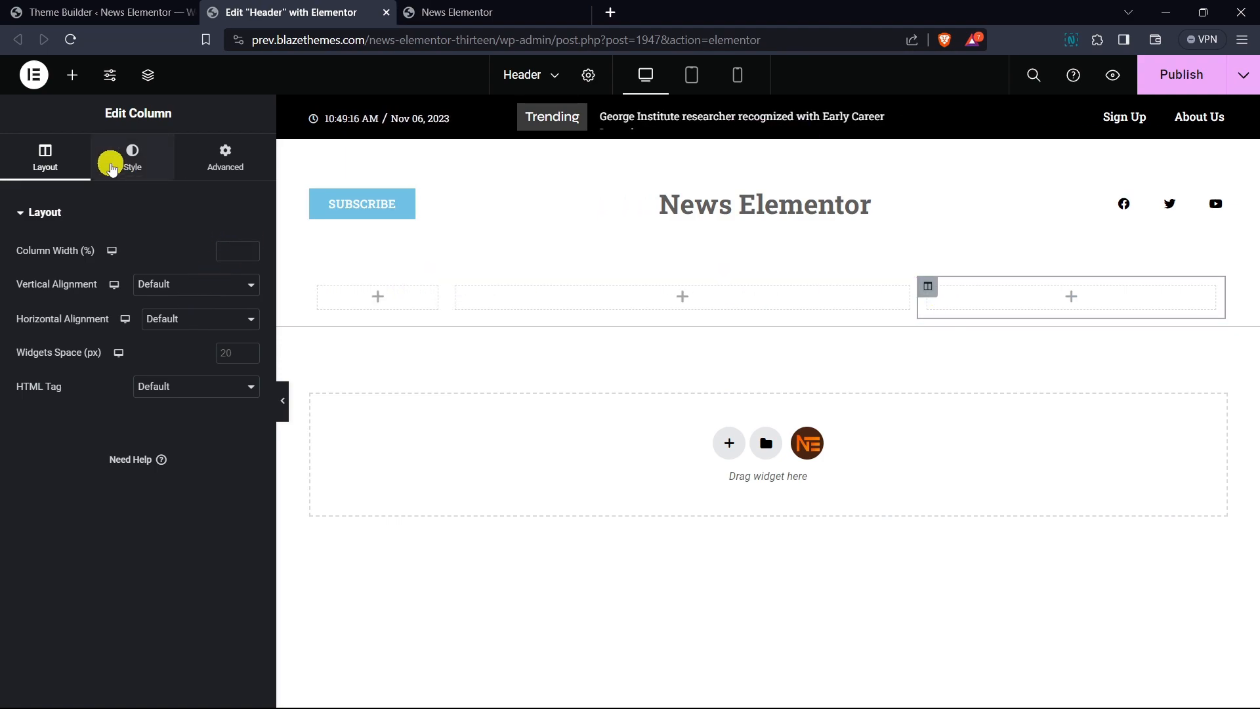
{"action": "left_click", "coordinate": [222, 247]}
{"action": "type", "text": "15"}
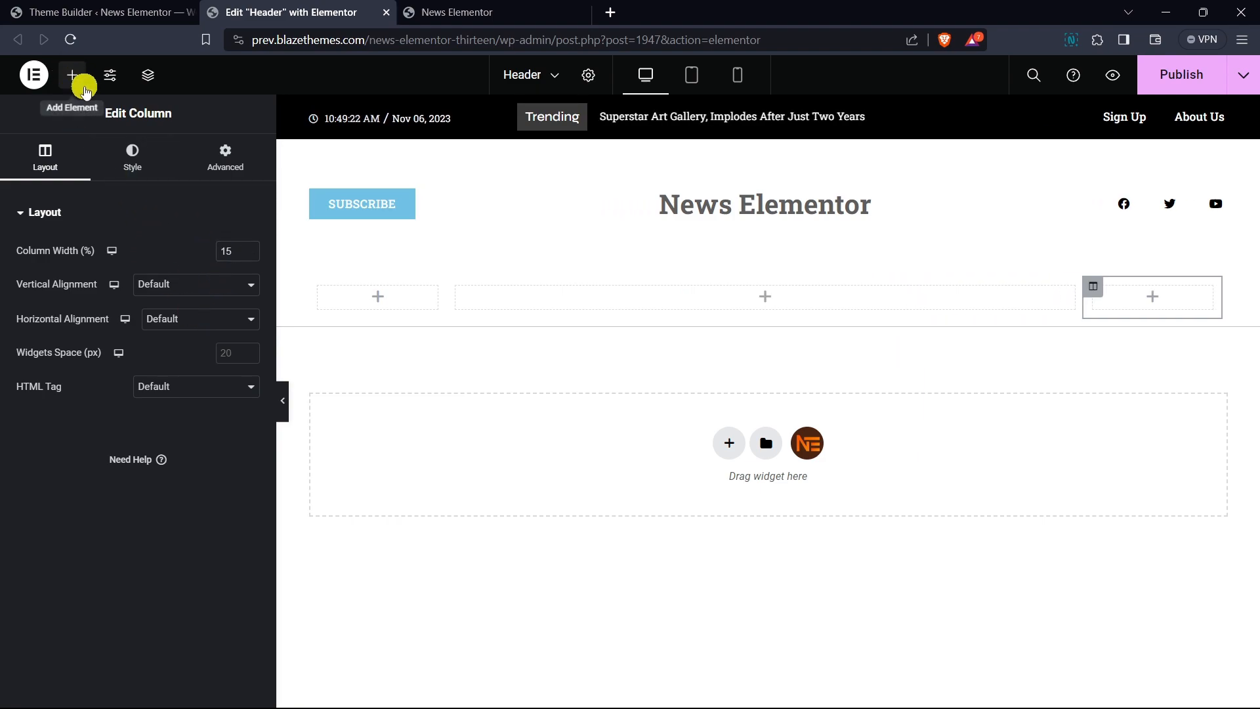
- Search for the Canvas Menu widget and place it in the first column
{"action": "left_click", "coordinate": [72, 75]}
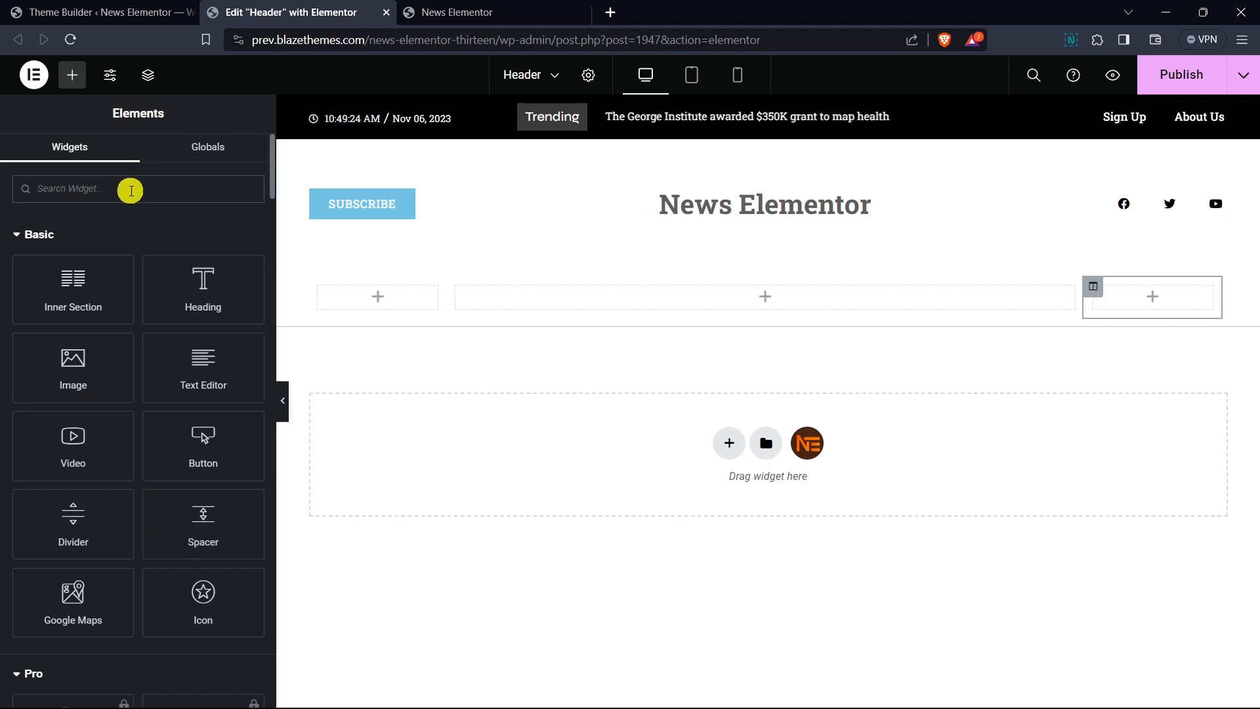
{"action": "type", "text": "canvas"}
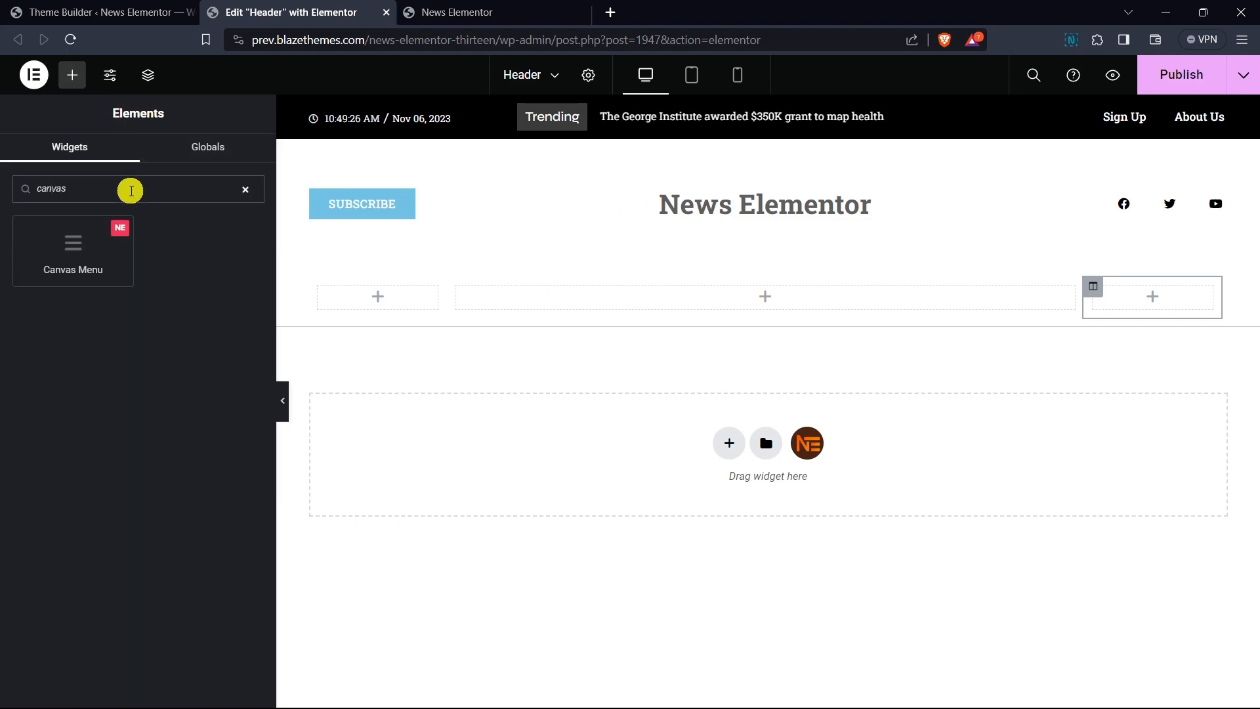
{"action": "left_click_drag", "start_coordinate": [112, 237], "coordinate": [387, 288]}
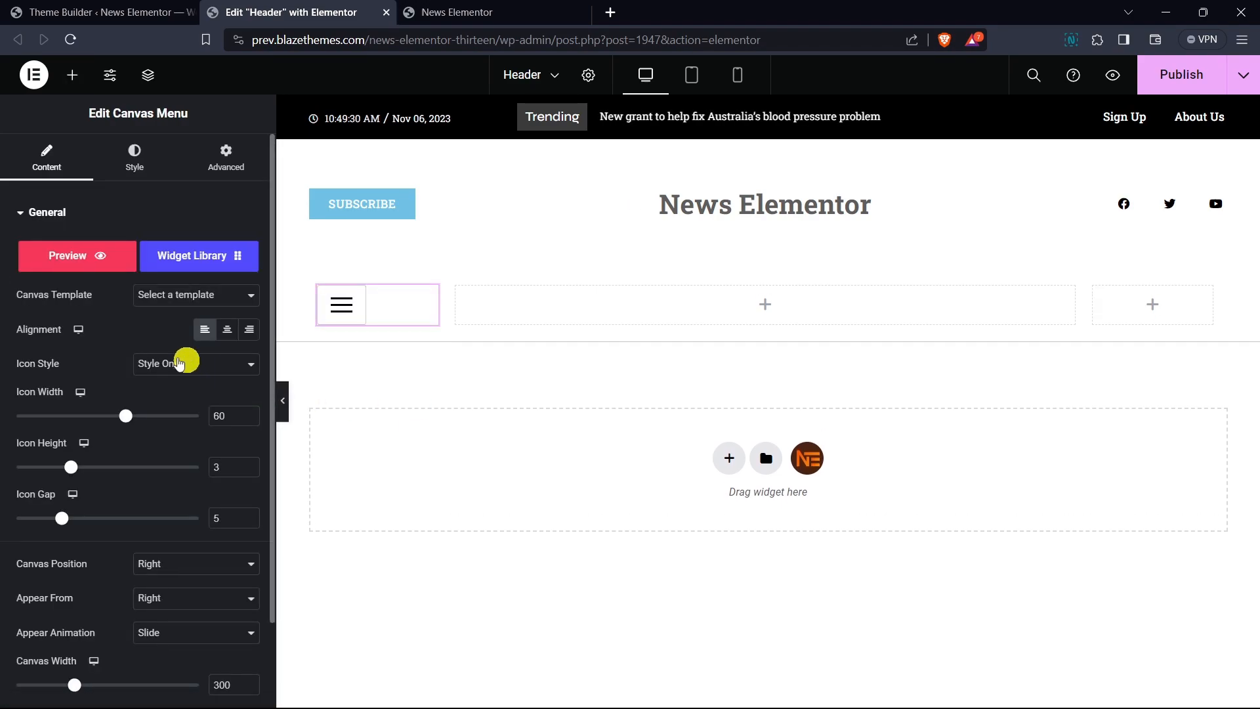
- Set the canvas menu's icon style to Style Four
{"action": "scroll", "coordinate": [123, 333], "scroll_direction": "down", "scroll_amount": 2}
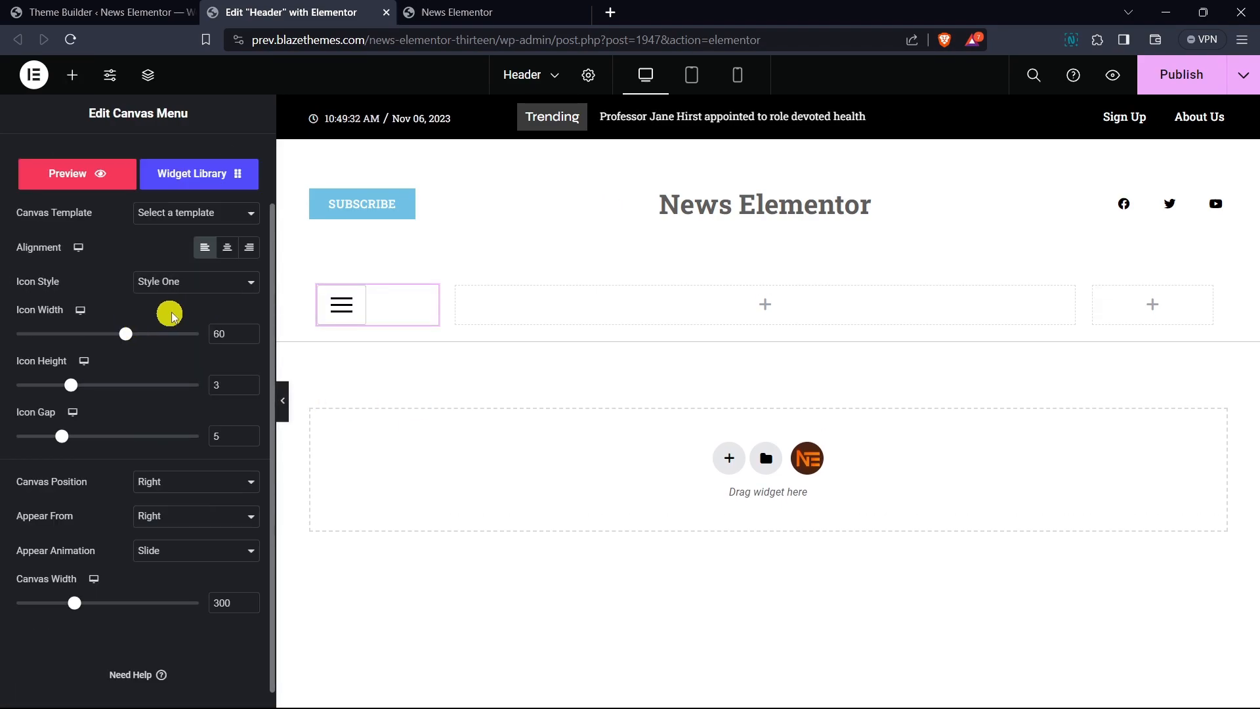
{"action": "left_click", "coordinate": [150, 288]}
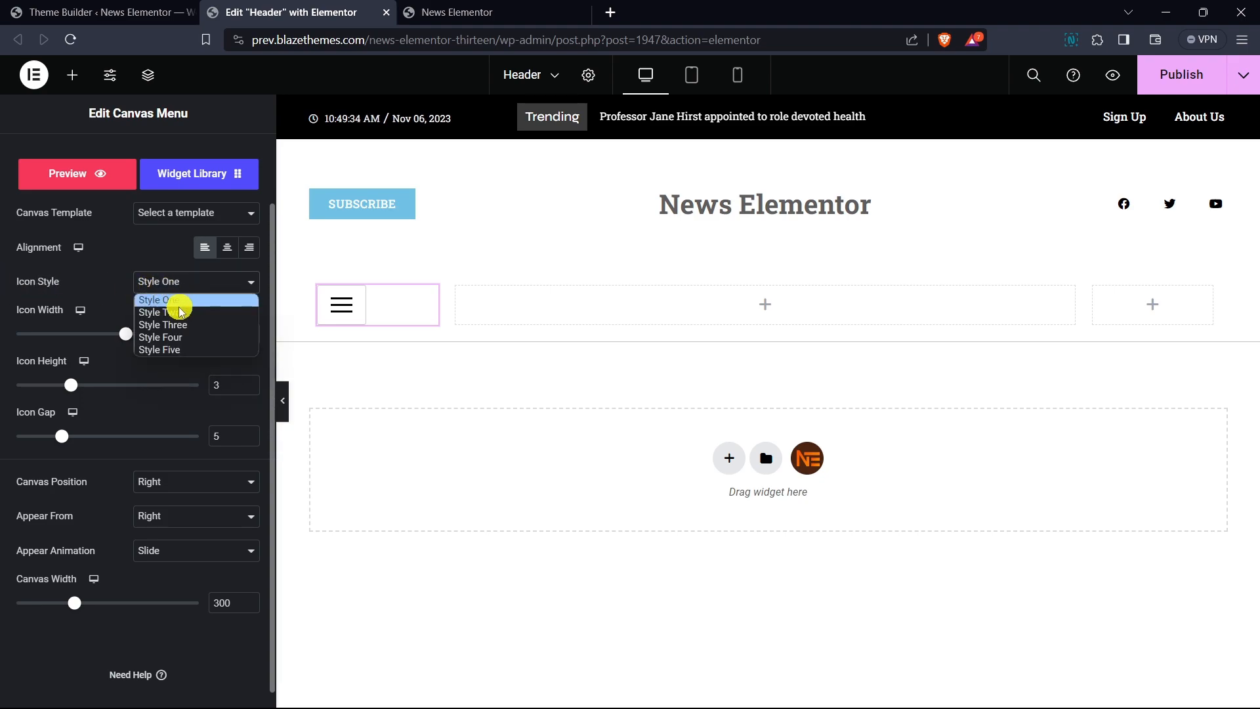
{"action": "left_click", "coordinate": [193, 338]}
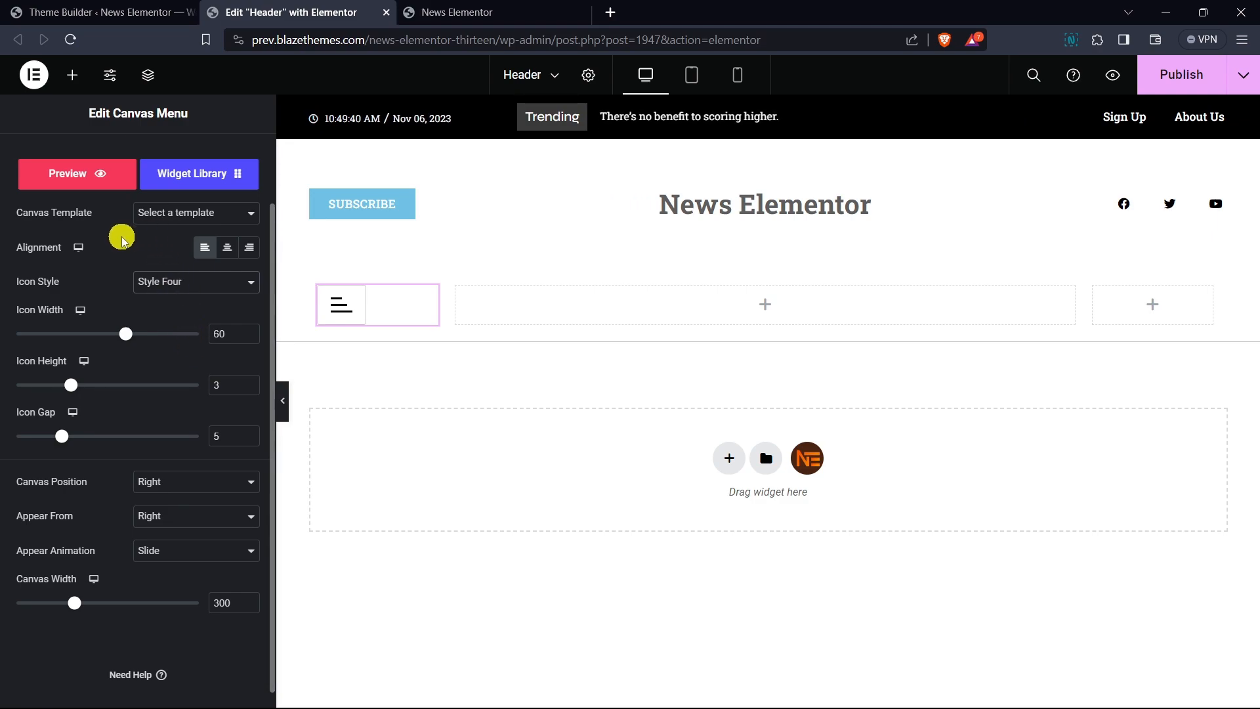
- Set the canvas menu icon's border type to None and its padding to 0 on all sides
{"action": "scroll", "coordinate": [131, 246], "scroll_direction": "down", "scroll_amount": 1}
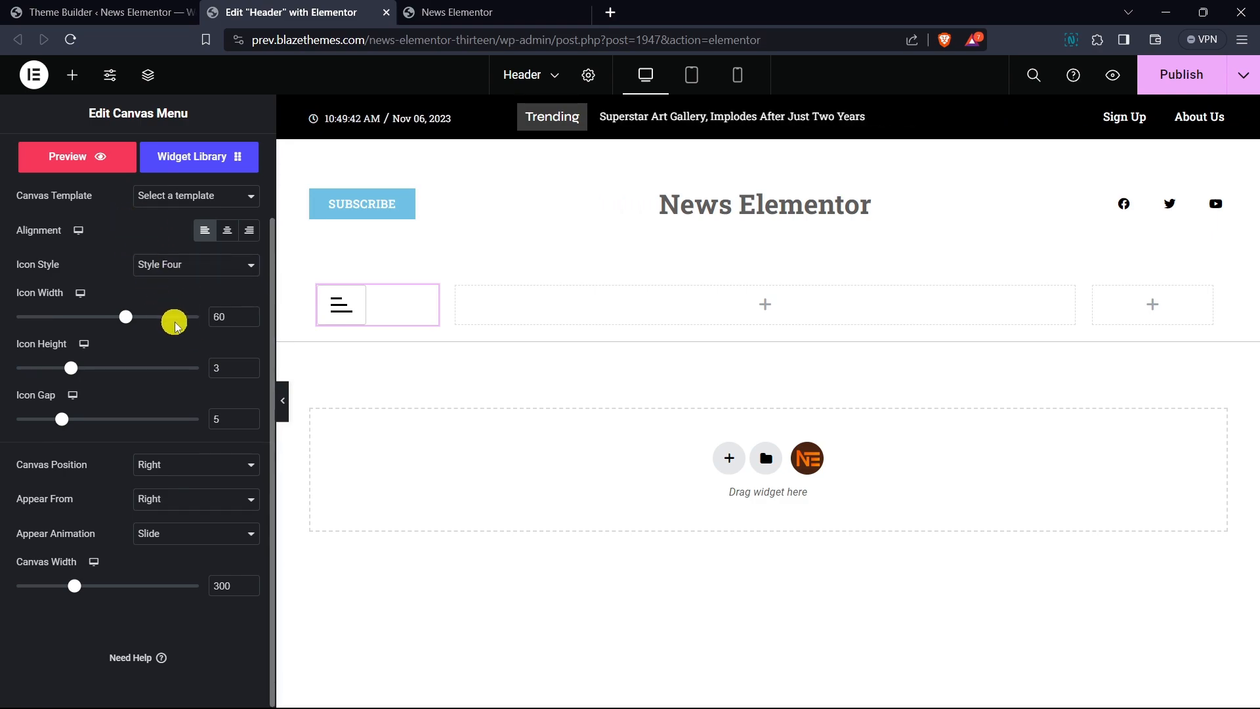
{"action": "scroll", "coordinate": [191, 363], "scroll_direction": "up", "scroll_amount": 2}
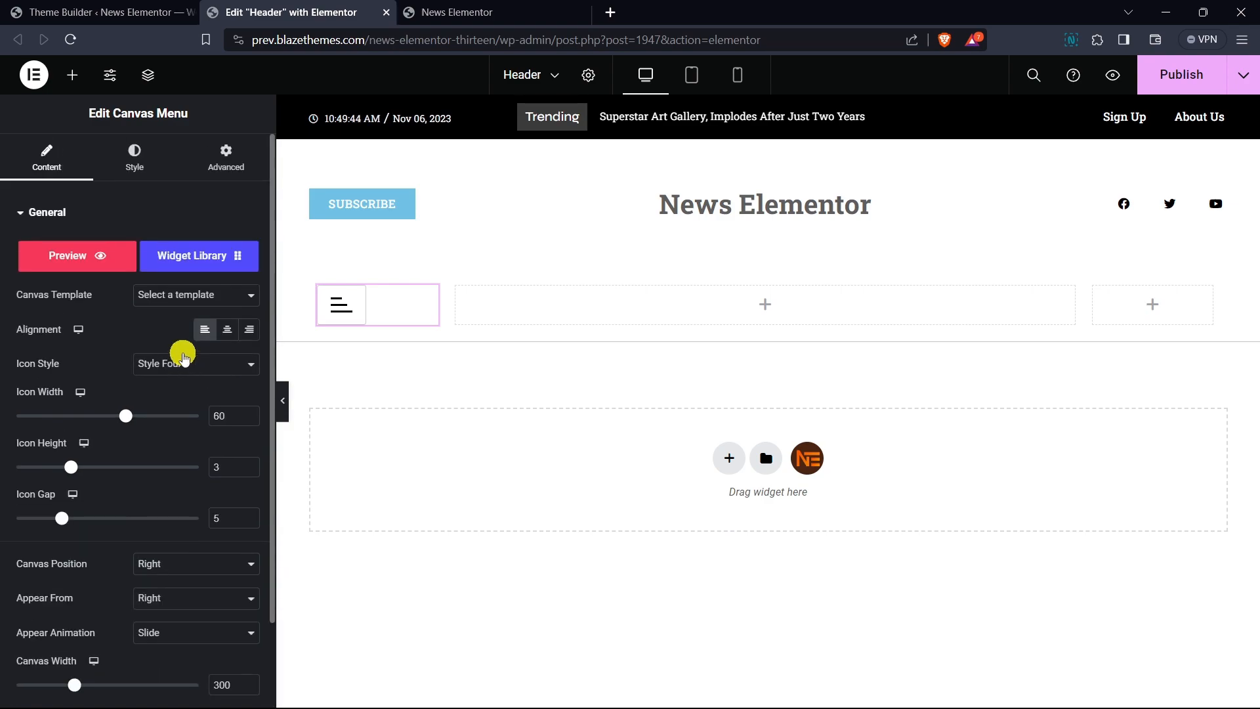
{"action": "left_click", "coordinate": [146, 170]}
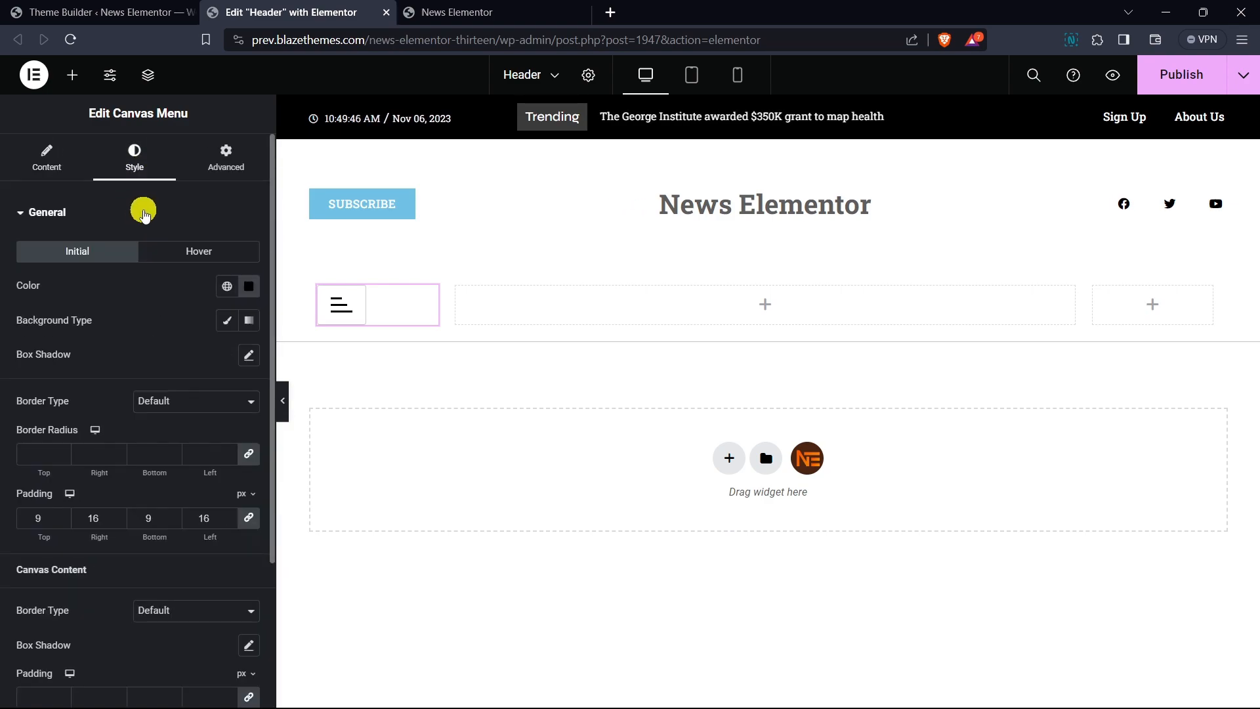
{"action": "scroll", "coordinate": [187, 232], "scroll_direction": "down", "scroll_amount": 2}
{"action": "left_click", "coordinate": [159, 320]}
{"action": "left_click", "coordinate": [160, 348]}
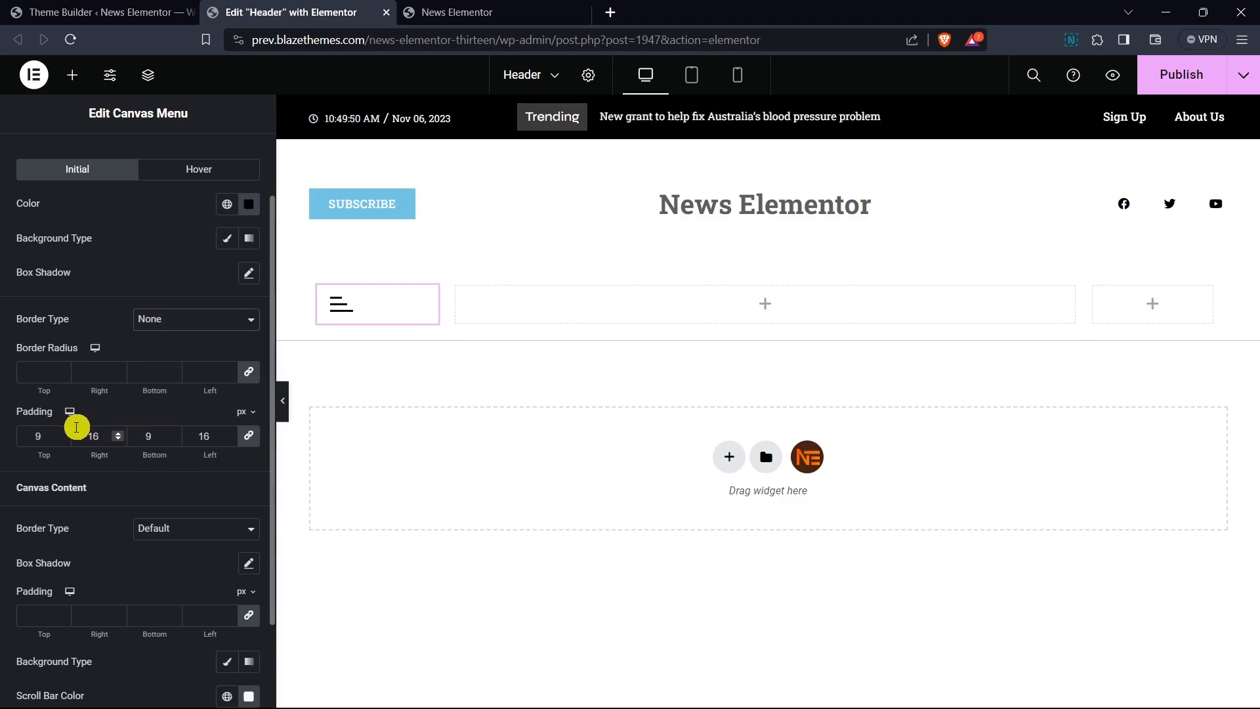
{"action": "left_click_drag", "start_coordinate": [49, 436], "coordinate": [30, 437]}
{"action": "type", "text": "0"}
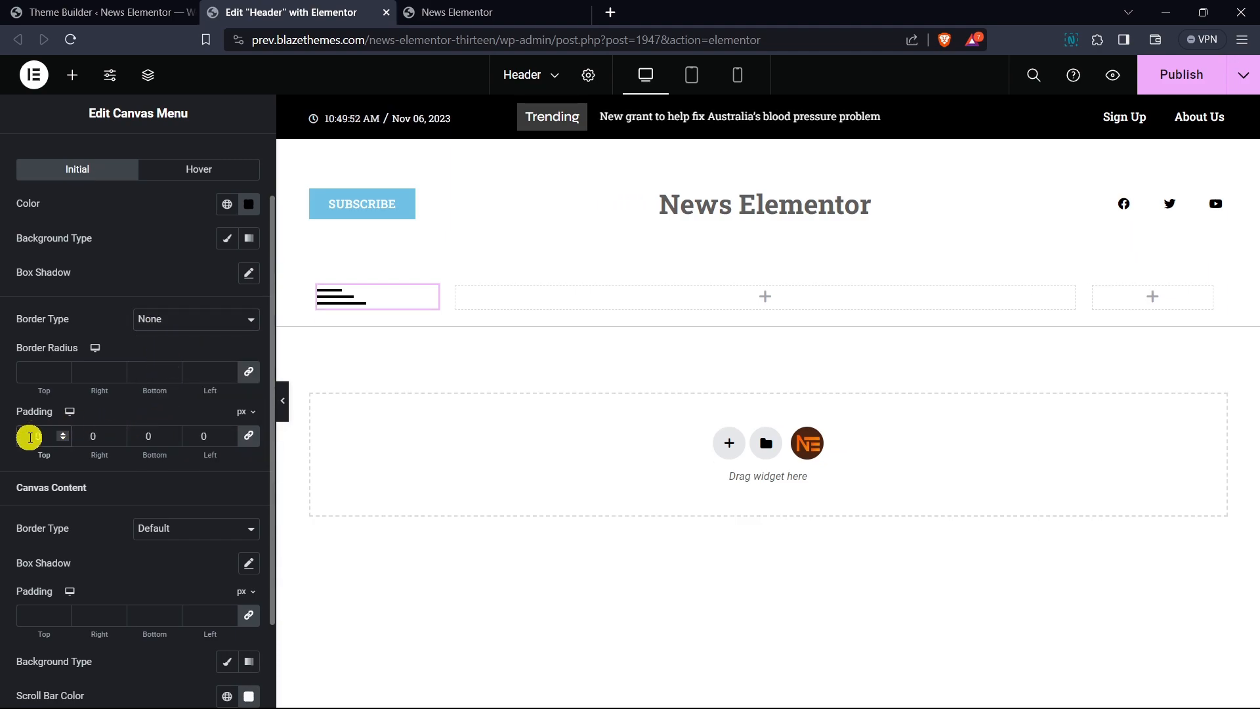
- Set the canvas menu's icon width to 32 and icon gap to 5.5
{"action": "scroll", "coordinate": [57, 169], "scroll_direction": "up", "scroll_amount": 2}
{"action": "left_click", "coordinate": [41, 159]}
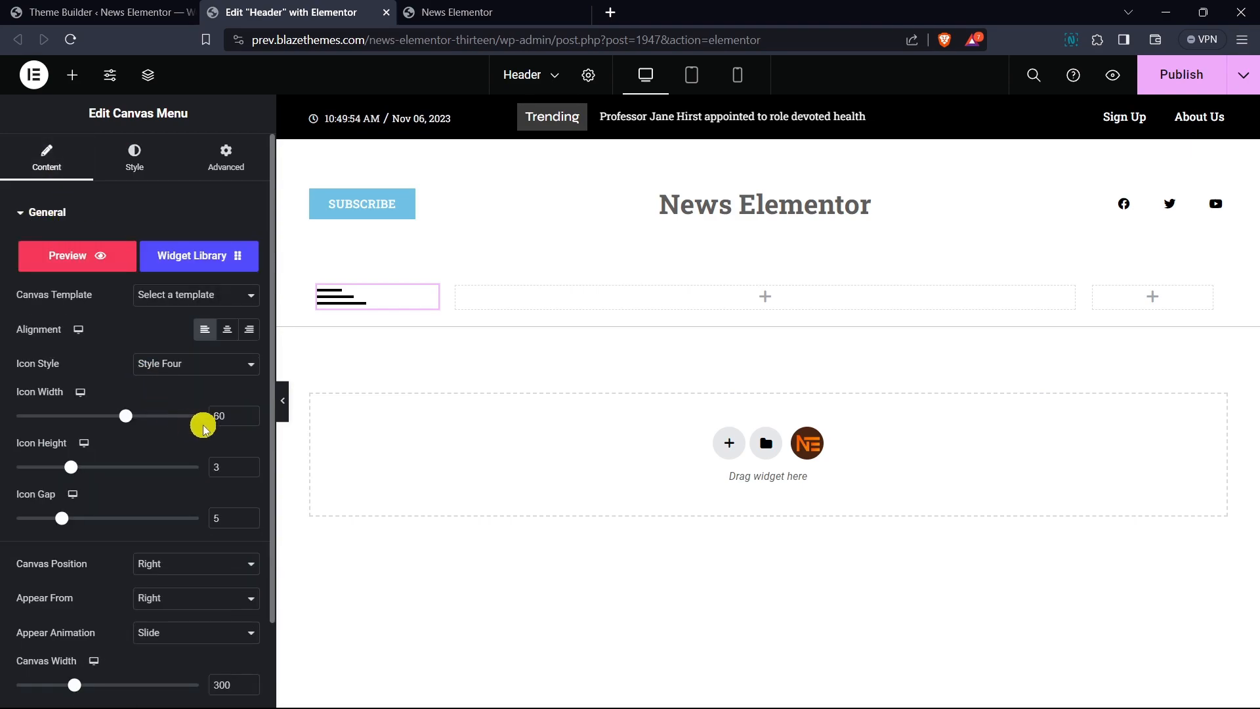
{"action": "left_click", "coordinate": [251, 423]}
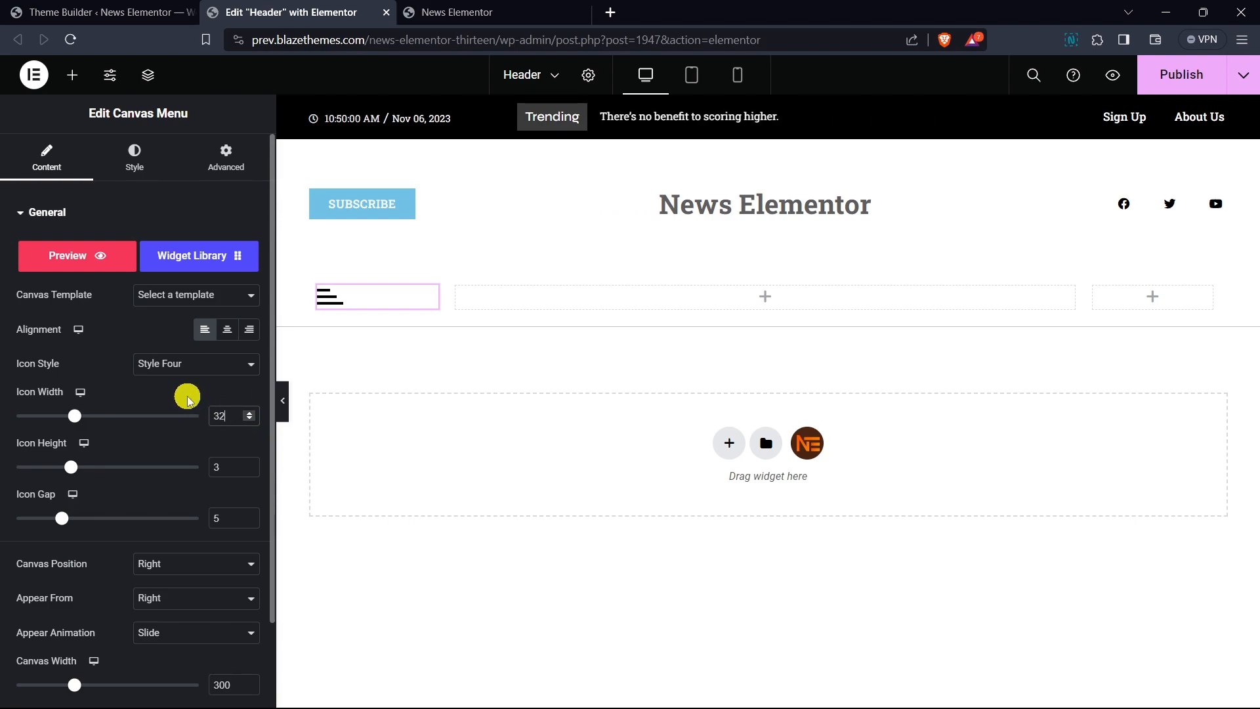
{"action": "left_click", "coordinate": [252, 516]}
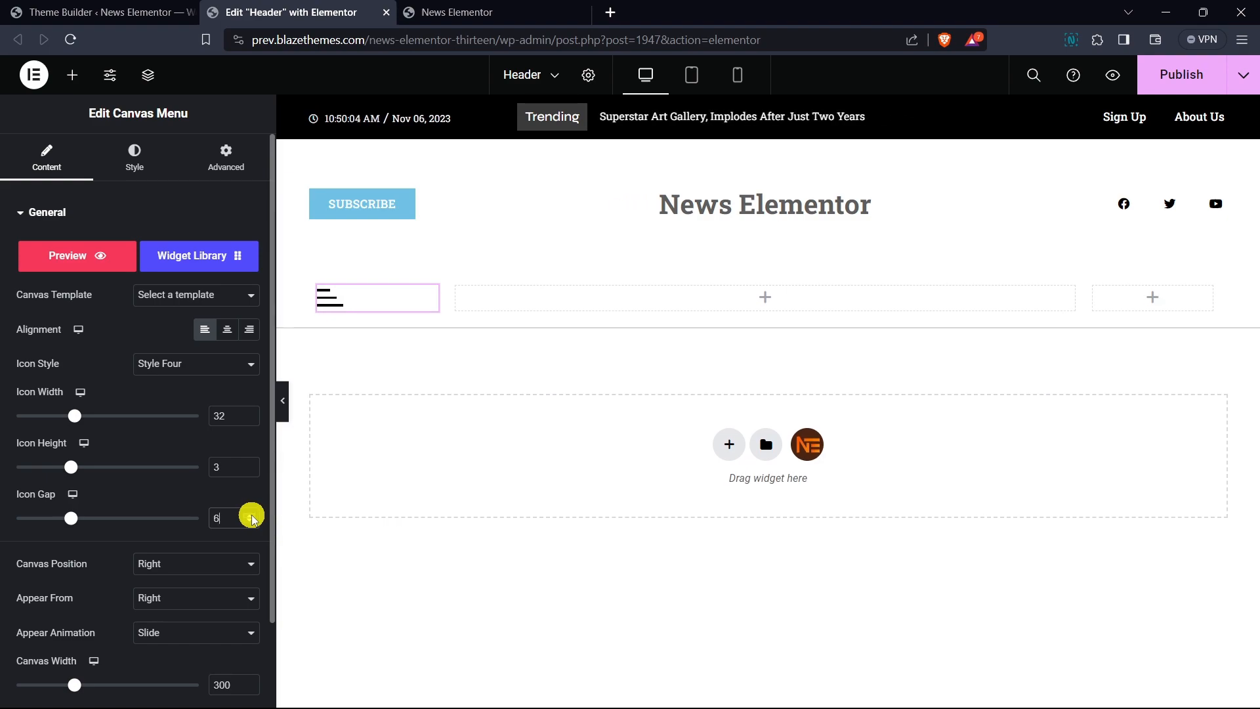
{"action": "left_click", "coordinate": [254, 524]}
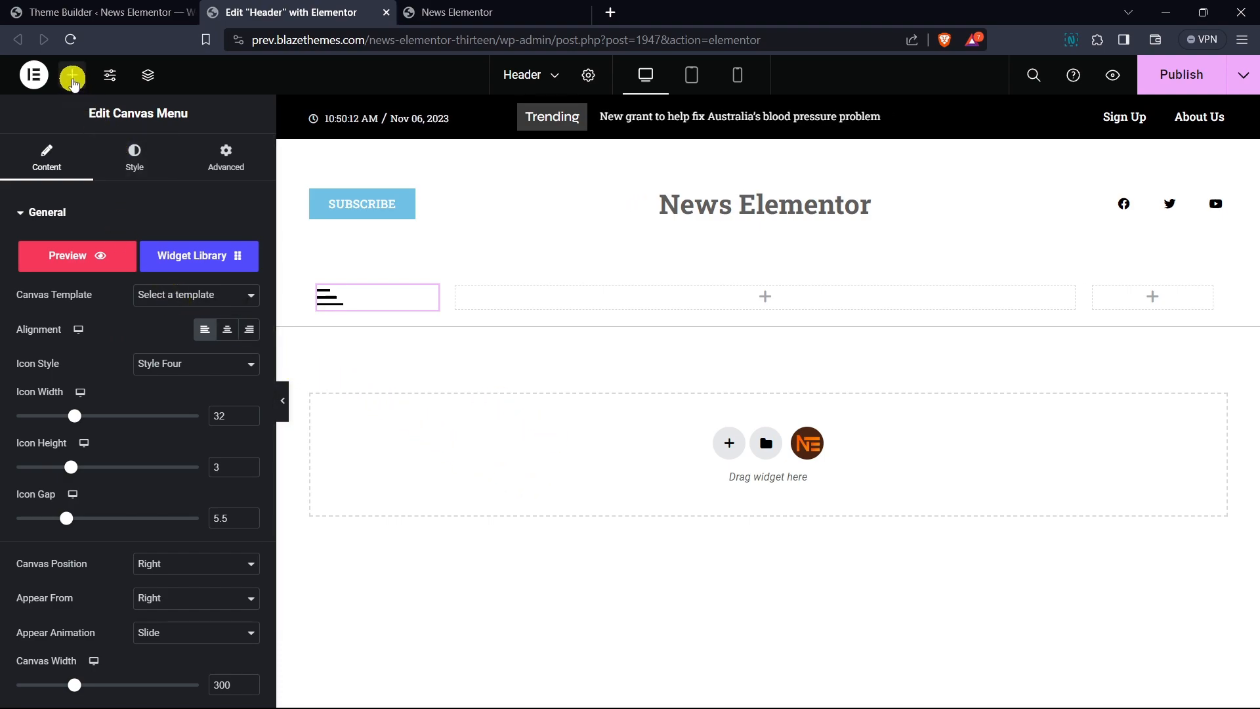
- Search for the nav widget and place the Site Nav Mega Menu in the middle column
{"action": "left_click", "coordinate": [72, 75]}
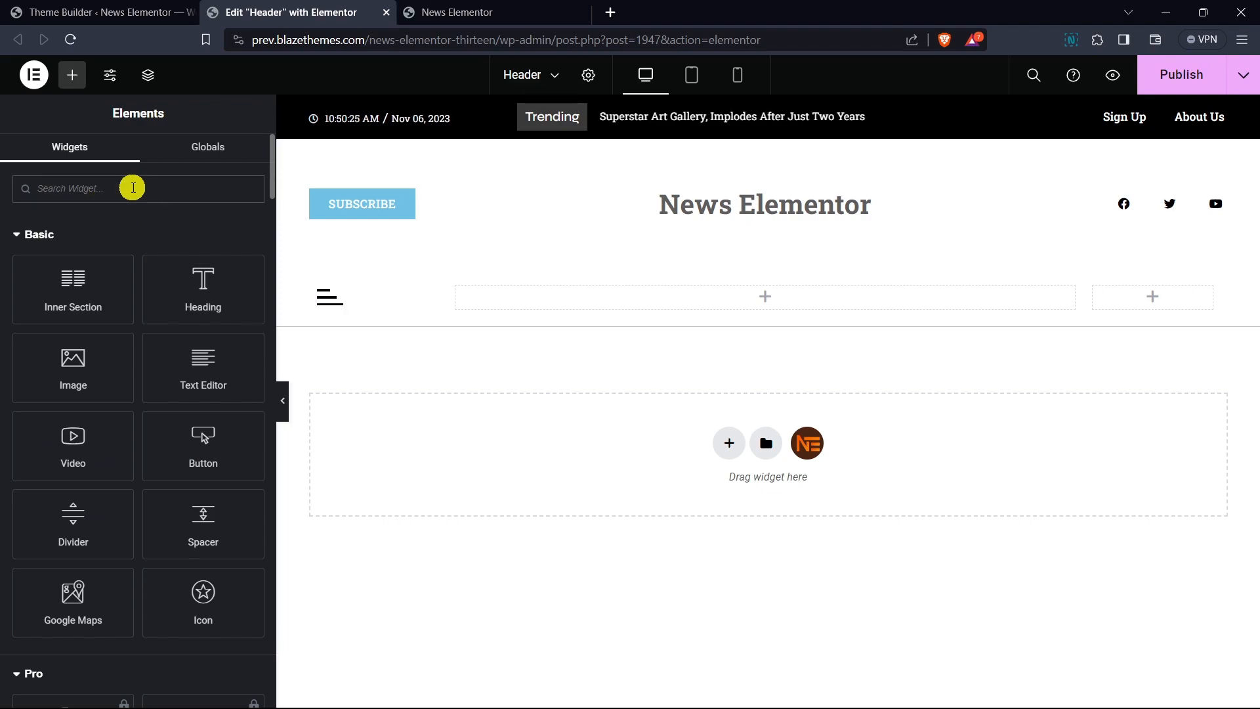
{"action": "type", "text": "nav"}
{"action": "left_click_drag", "start_coordinate": [53, 256], "coordinate": [747, 294]}
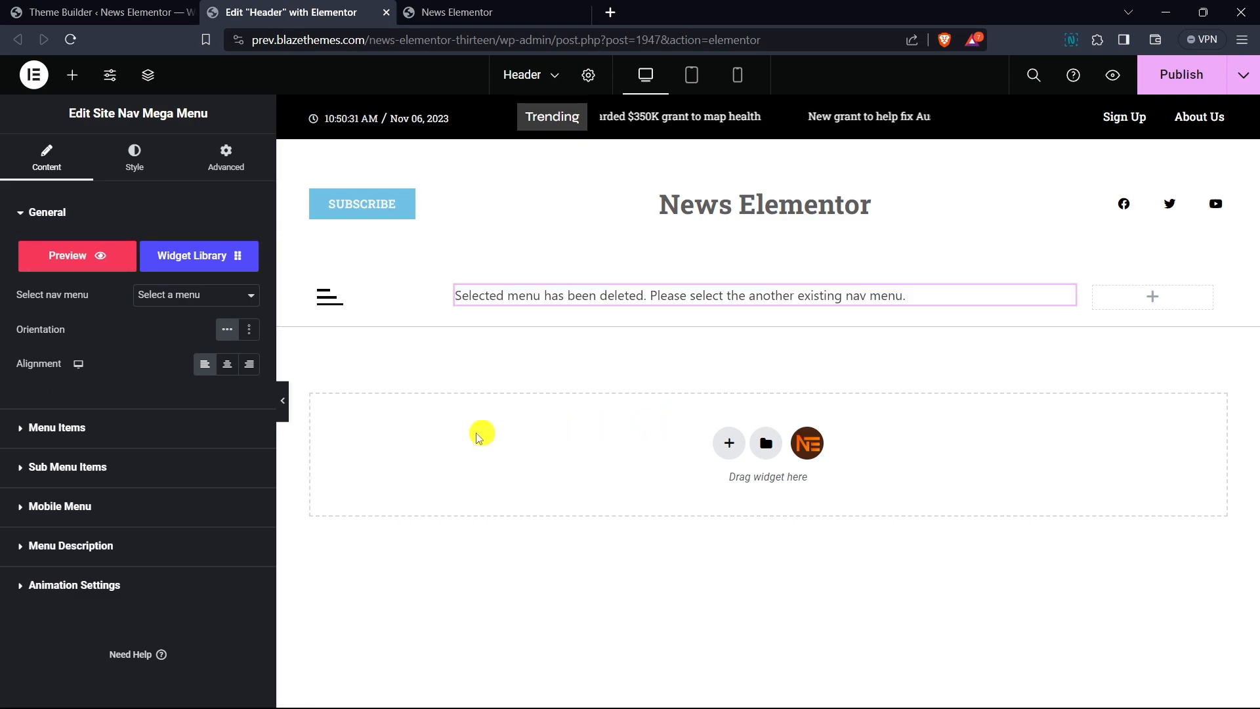
- Select Main Menu as the nav menu and center its alignment
{"action": "left_click", "coordinate": [177, 301]}
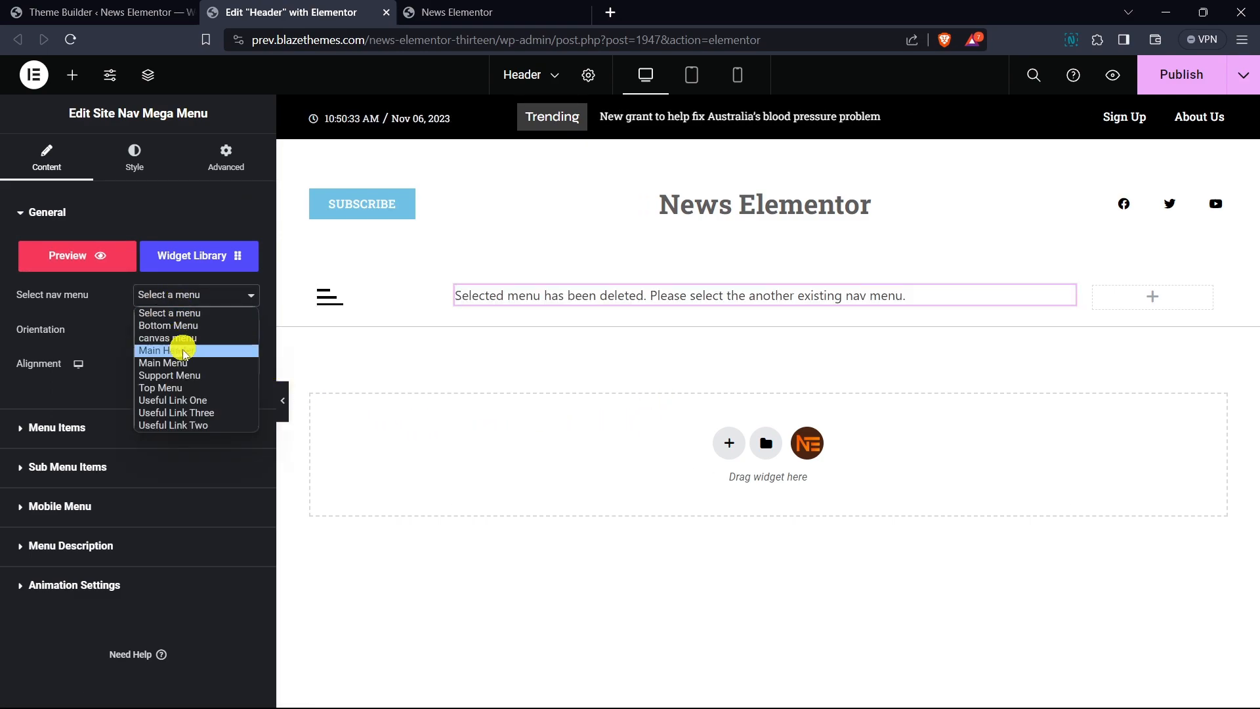
{"action": "left_click", "coordinate": [184, 368]}
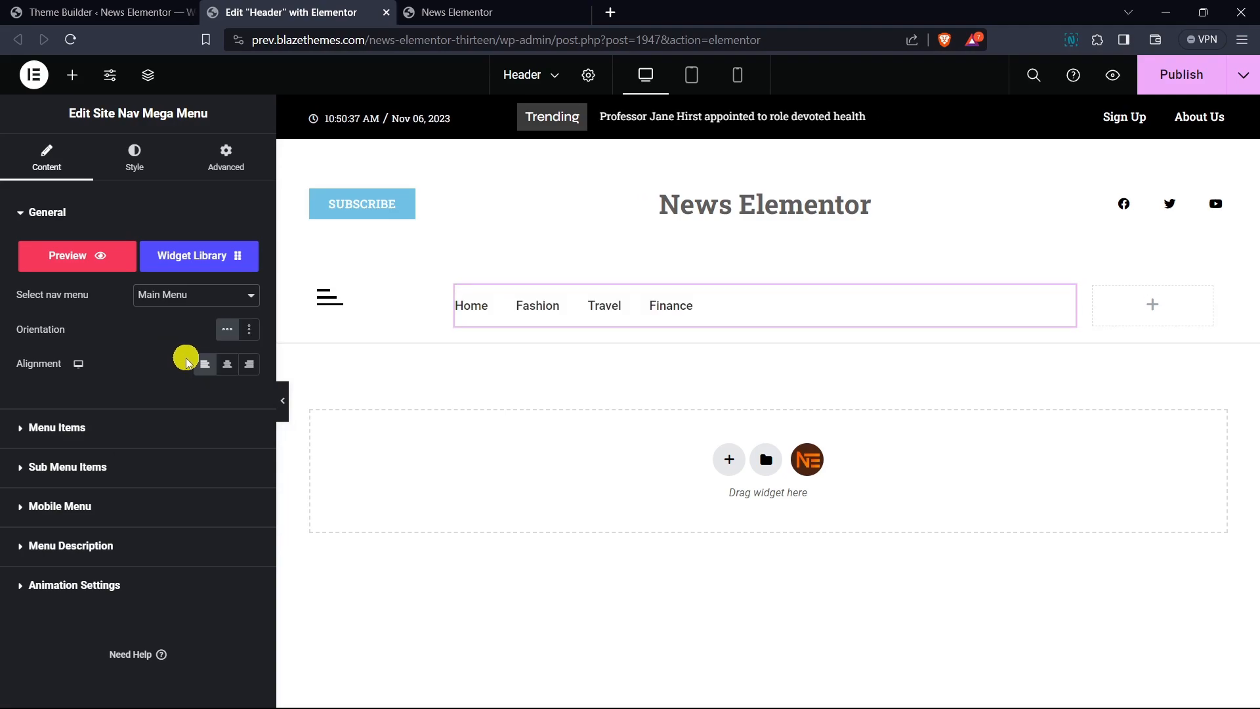
{"action": "left_click", "coordinate": [227, 363]}
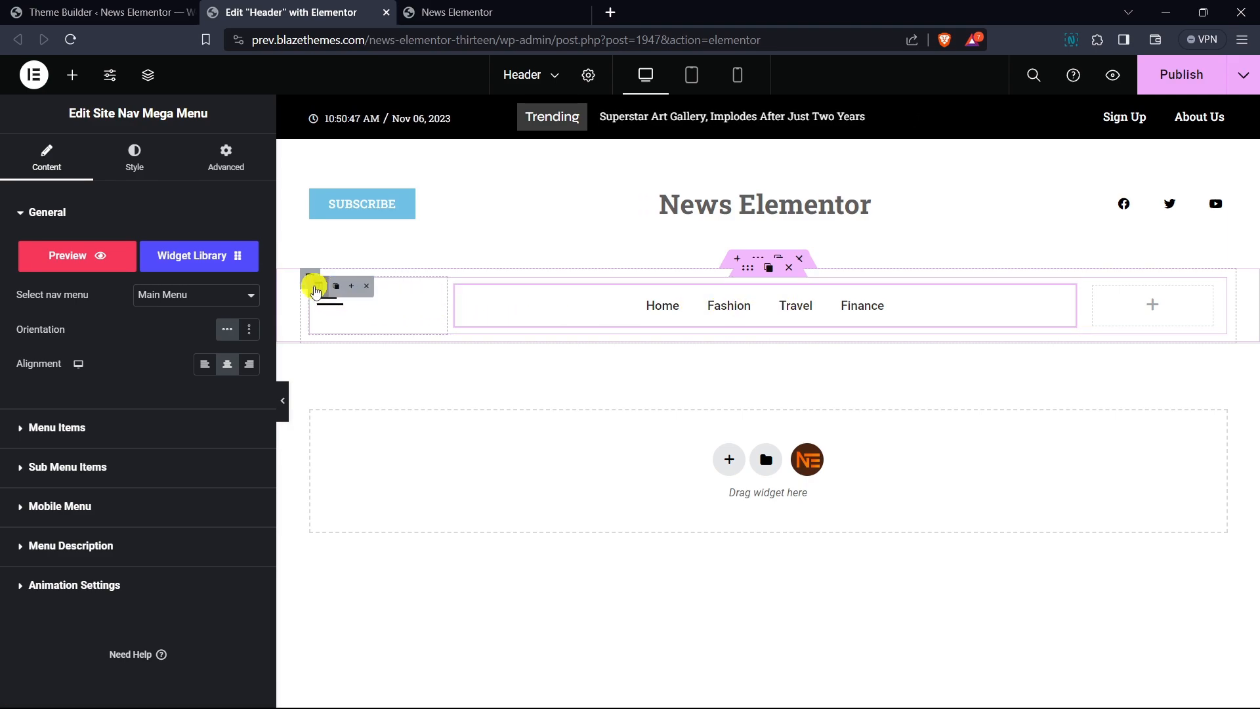
- Set the first column's padding to 0 on all sides
{"action": "left_click", "coordinate": [308, 279]}
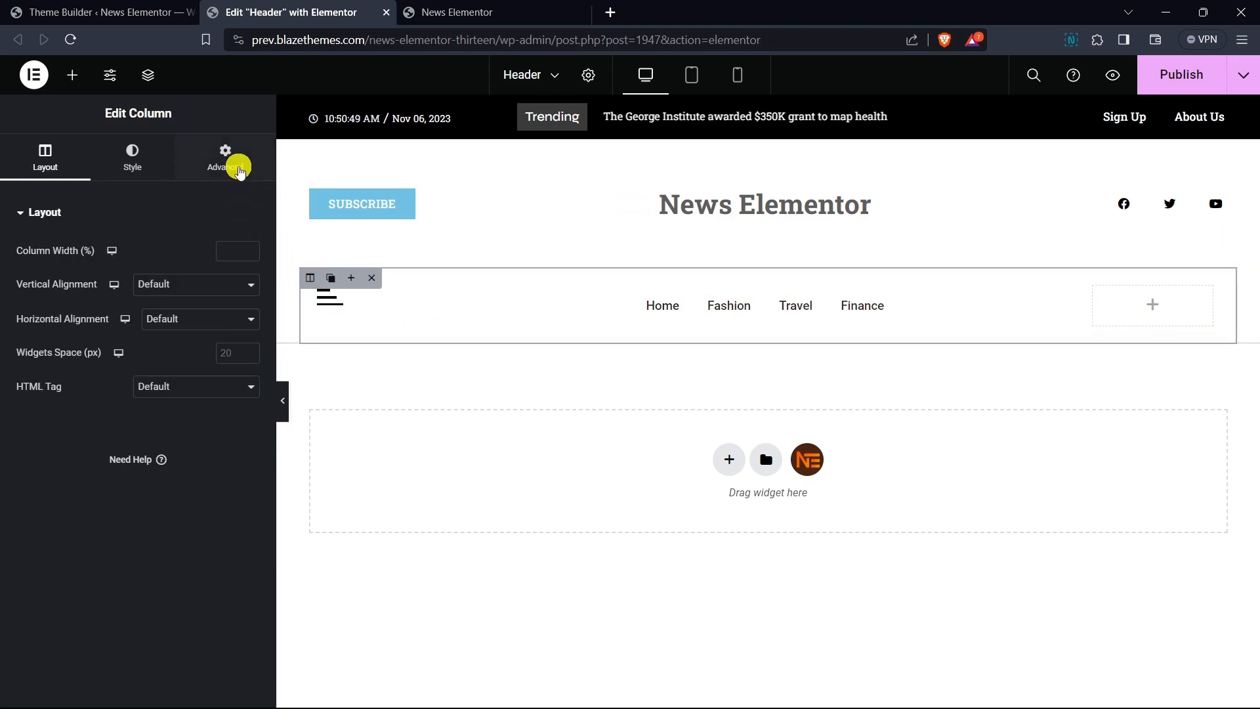
{"action": "left_click", "coordinate": [230, 161]}
{"action": "left_click", "coordinate": [52, 309]}
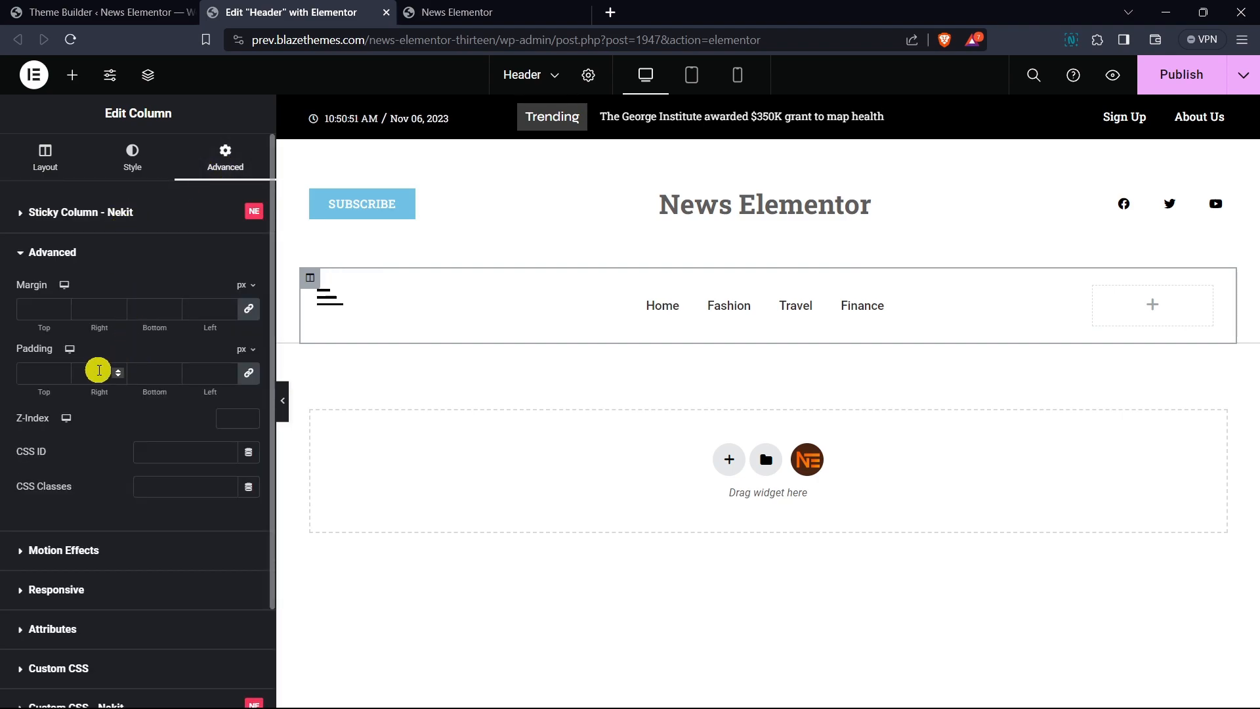
{"action": "type", "text": "0"}
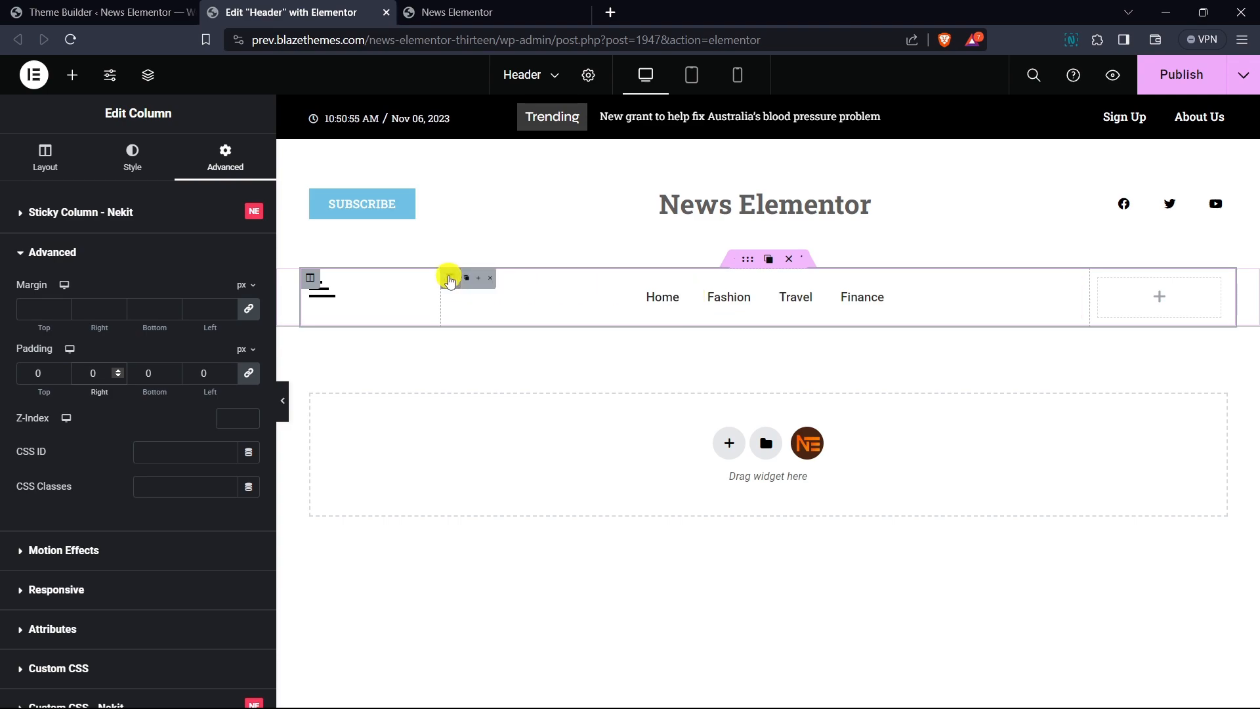
- Set the middle column's padding to 0 on all sides
{"action": "left_click", "coordinate": [449, 278]}
{"action": "left_click", "coordinate": [213, 172]}
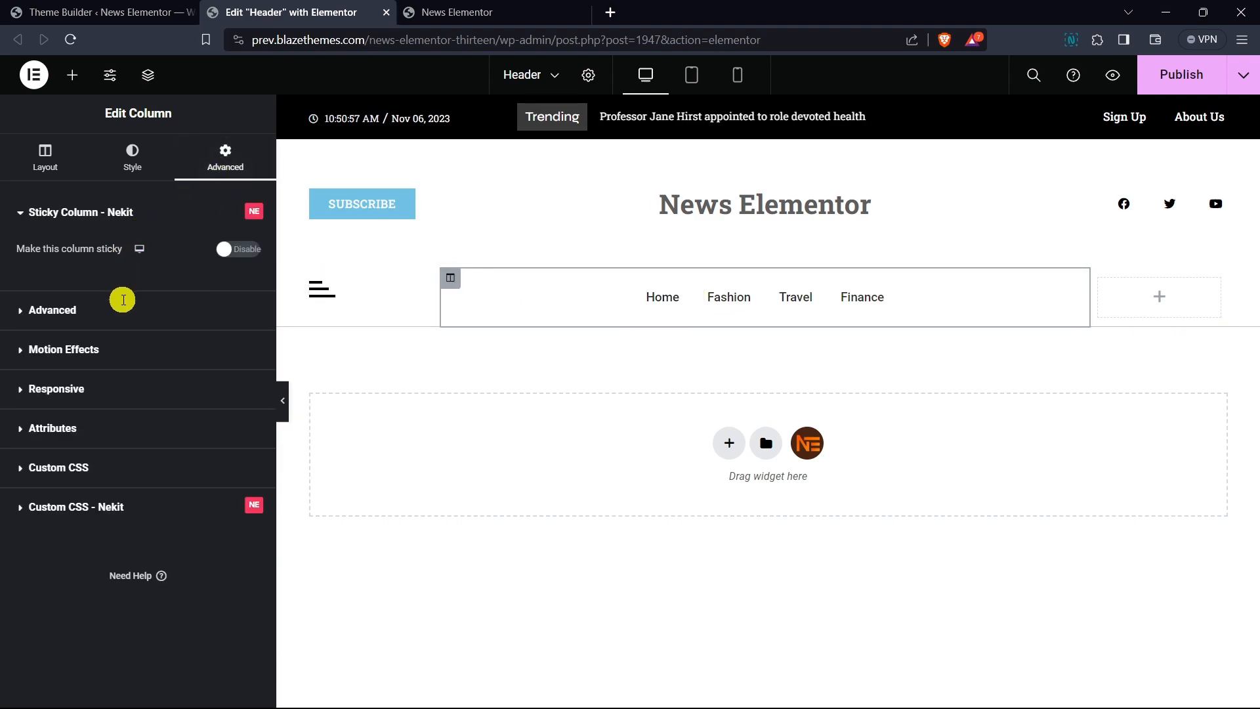
{"action": "left_click", "coordinate": [123, 303]}
{"action": "left_click", "coordinate": [156, 372]}
{"action": "type", "text": "0"}
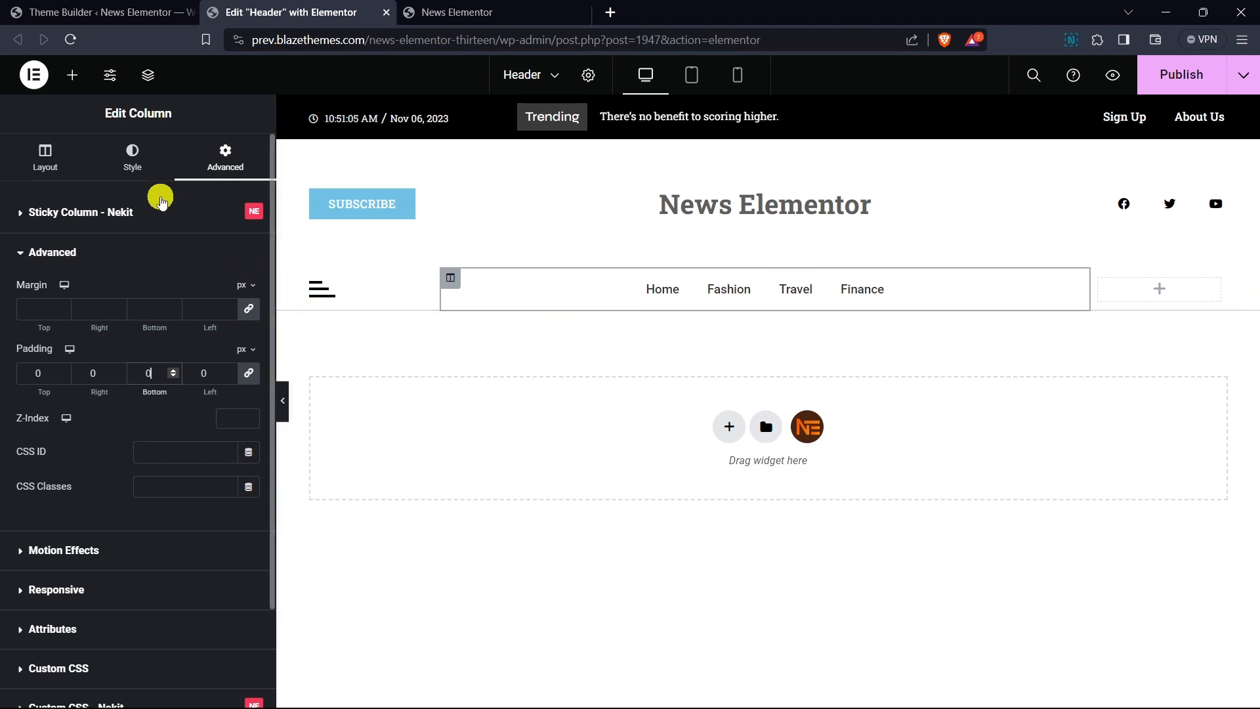
- Select the nav menu widget and set its menu items' typography font family to Open Sans
{"action": "left_click", "coordinate": [76, 78]}
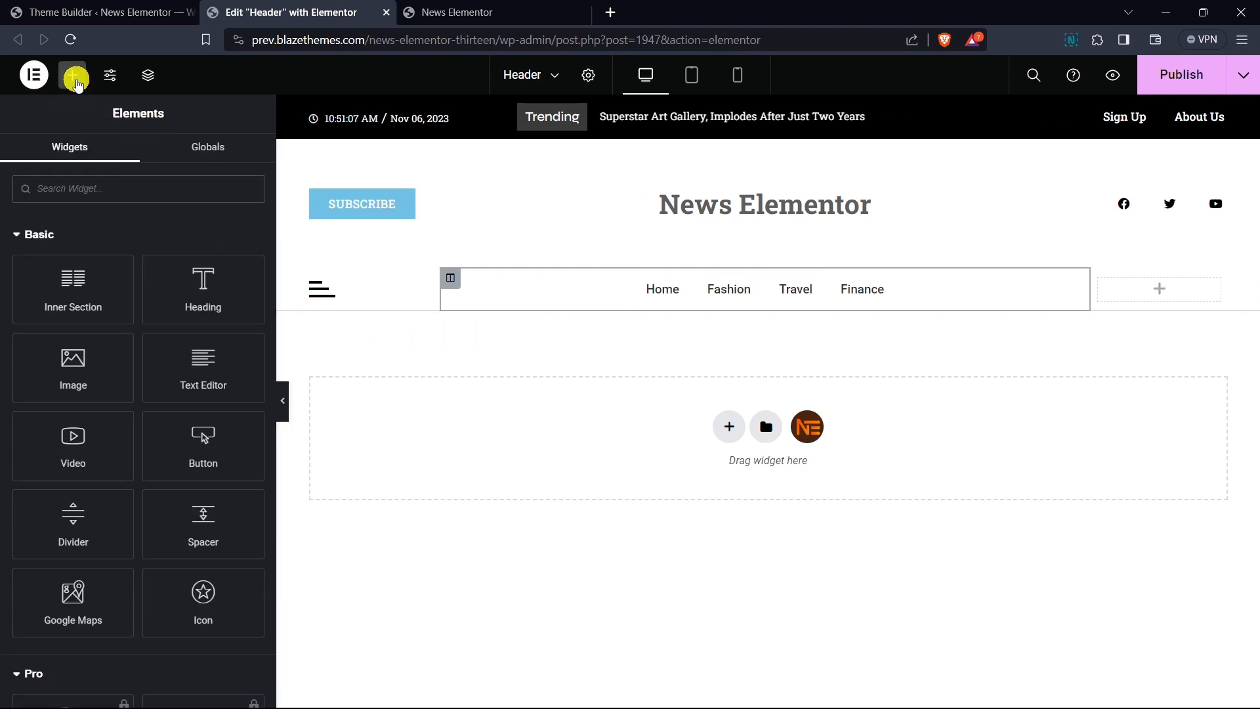
{"action": "left_click", "coordinate": [621, 292]}
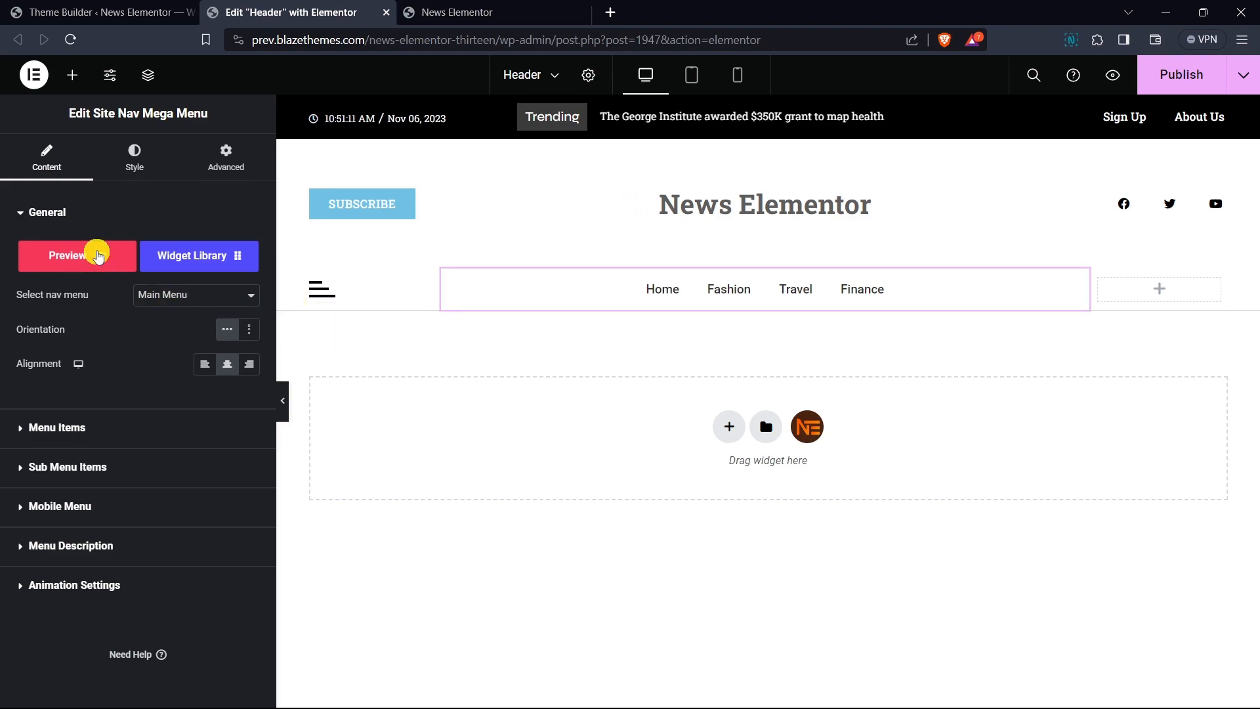
{"action": "left_click", "coordinate": [80, 224]}
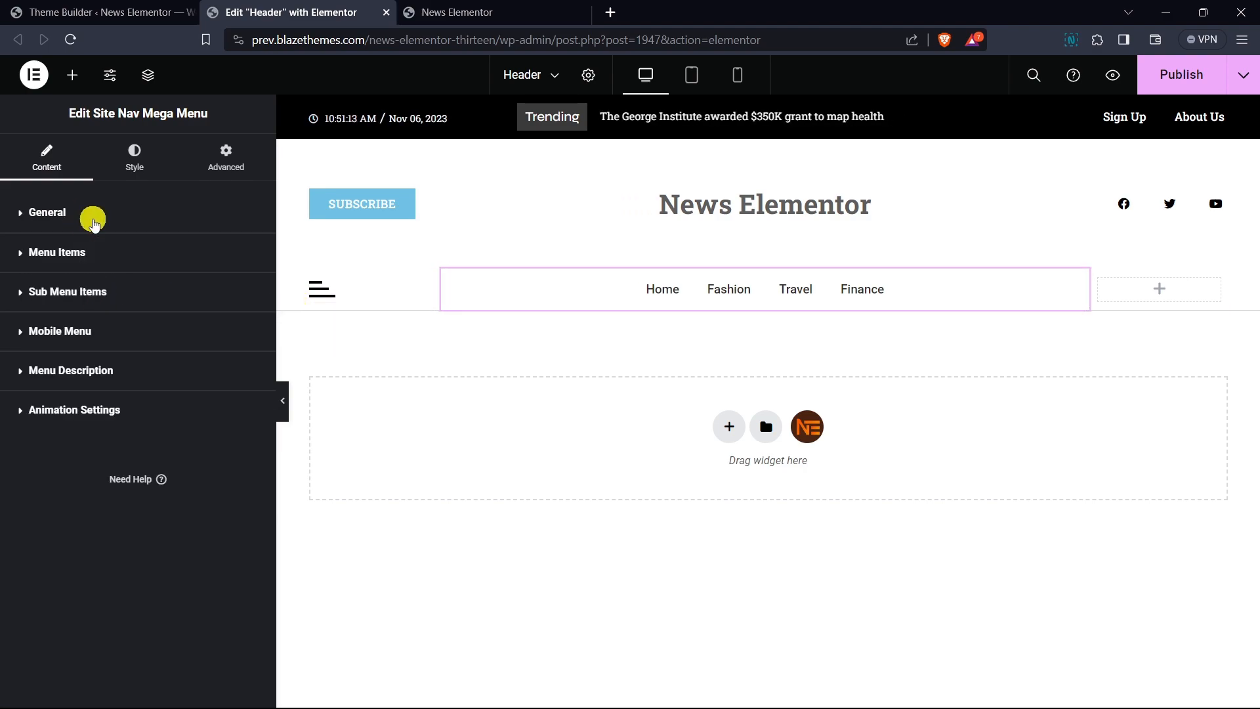
{"action": "left_click", "coordinate": [134, 165]}
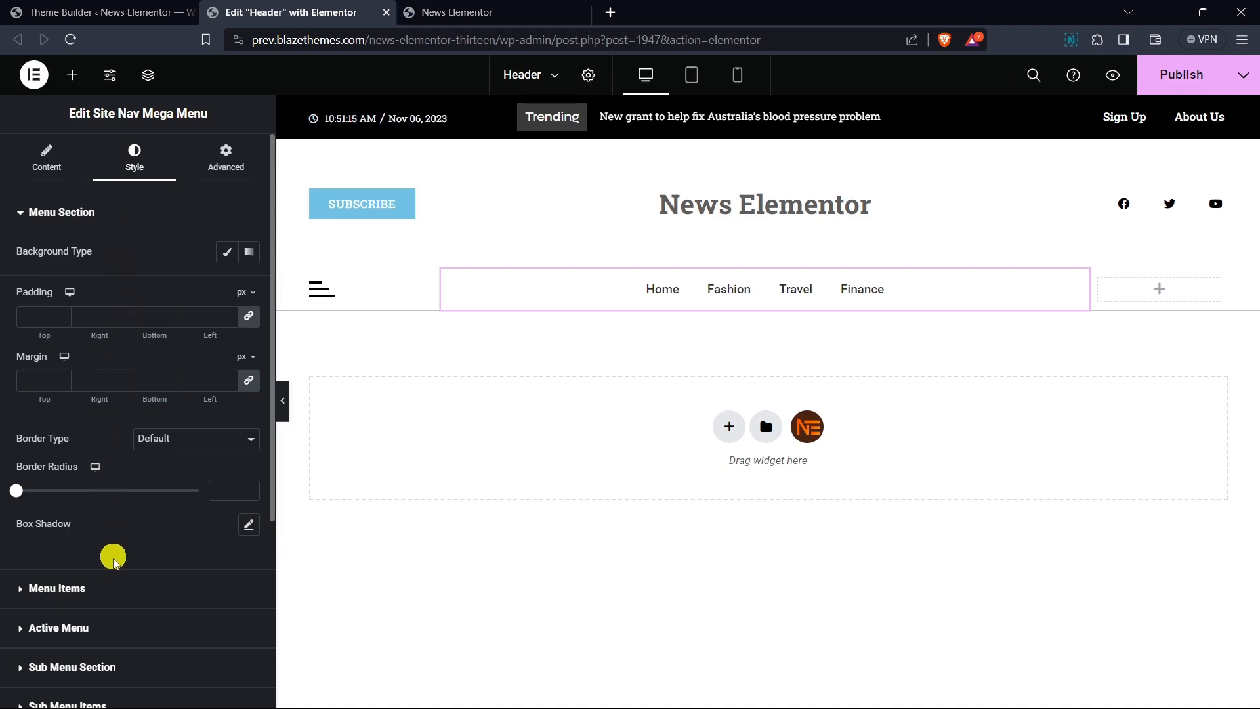
{"action": "left_click", "coordinate": [56, 588]}
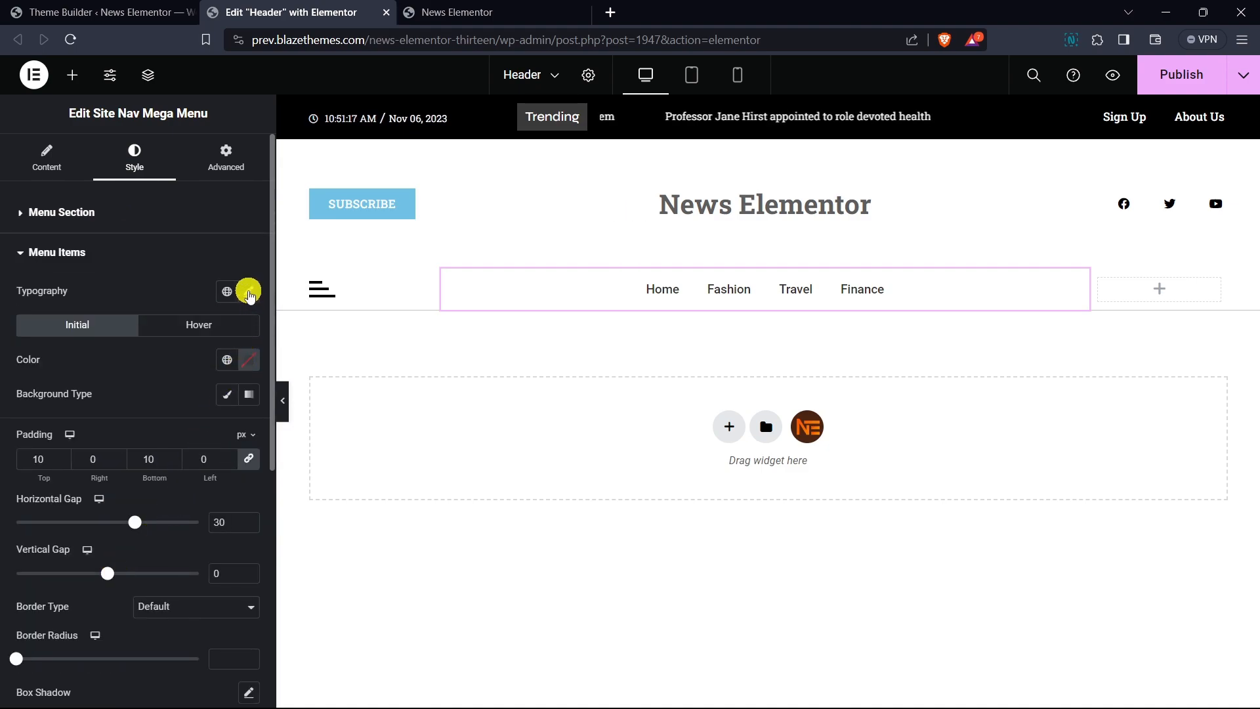
{"action": "left_click", "coordinate": [248, 291]}
{"action": "left_click", "coordinate": [178, 367]}
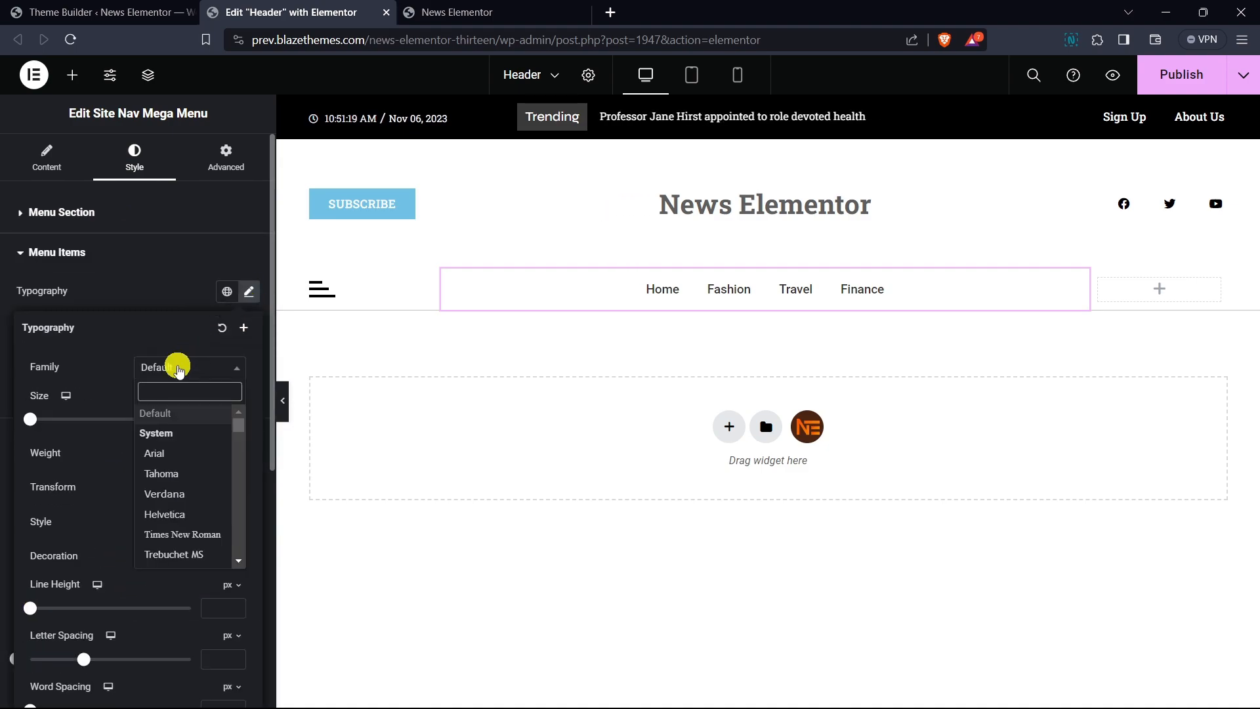
{"action": "type", "text": "open sa"}
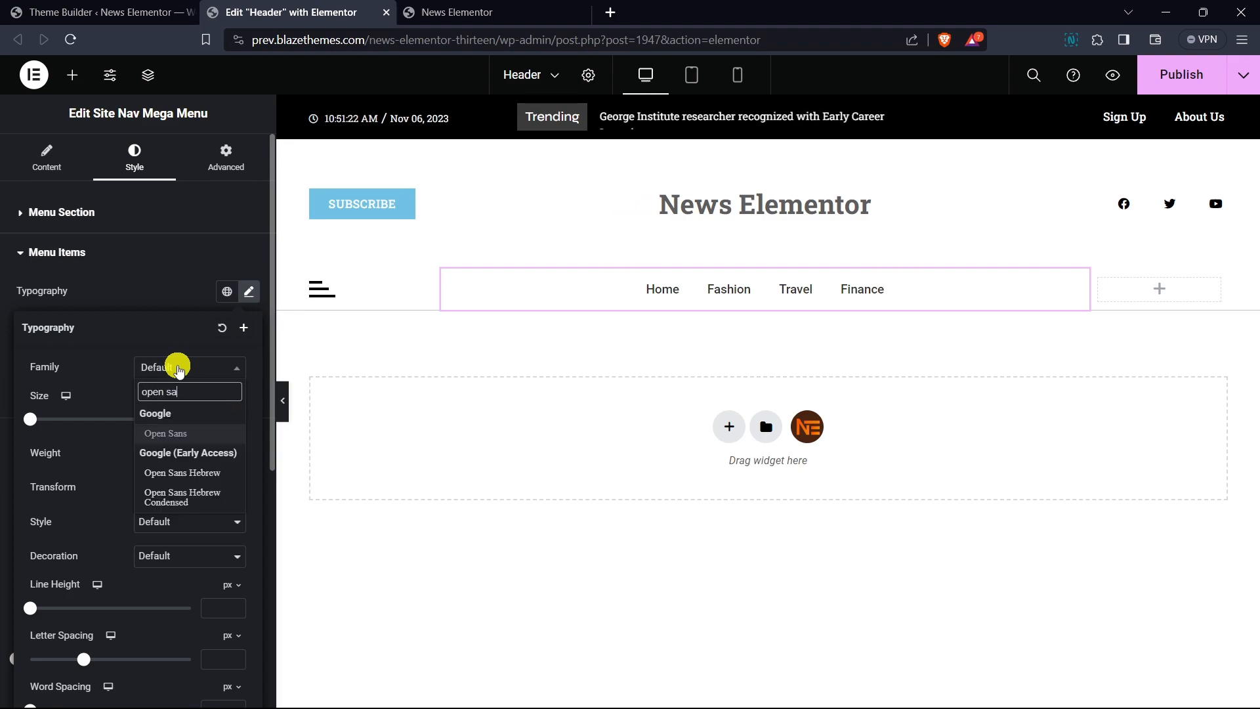
{"action": "key", "text": "Return"}
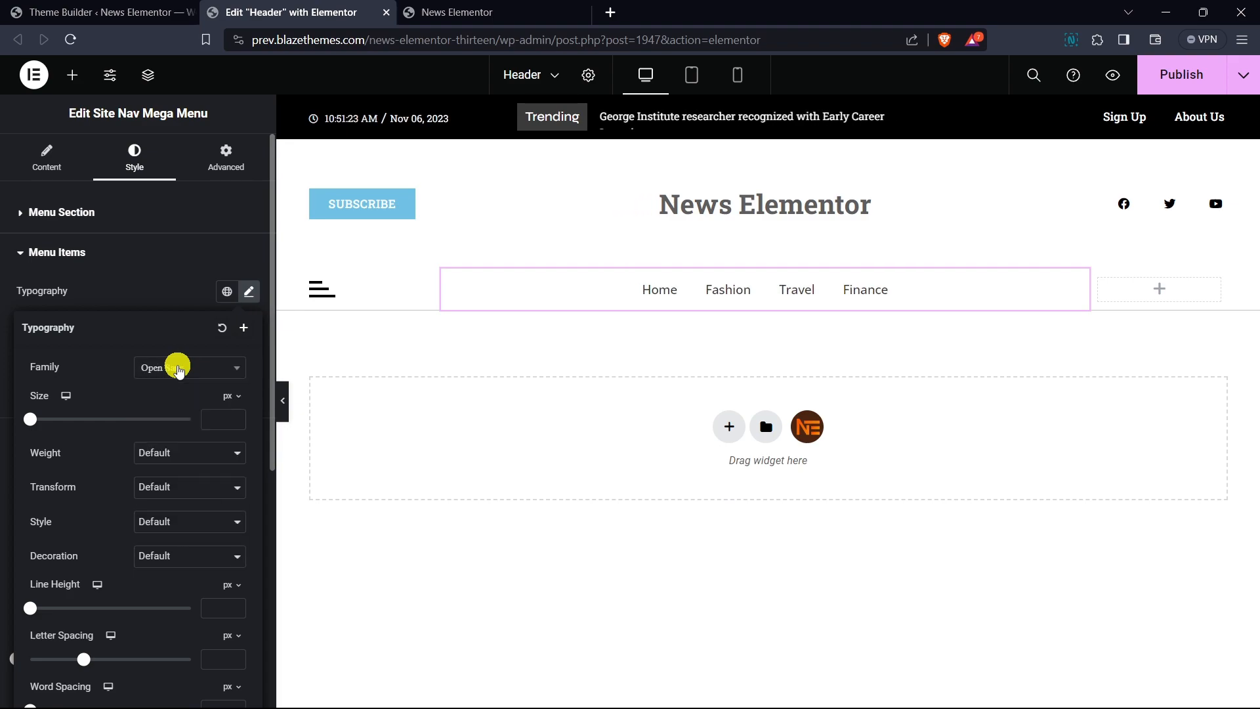
- Set the menu items' text transform to Uppercase
{"action": "left_click", "coordinate": [191, 488]}
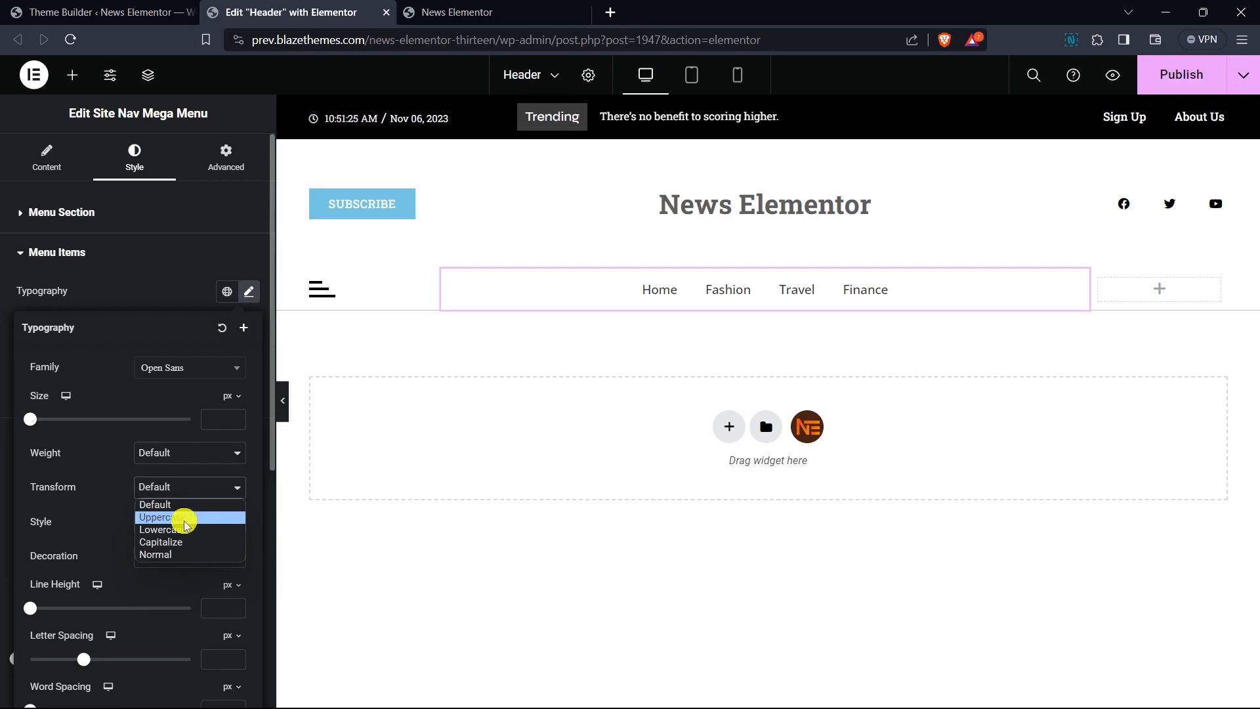
{"action": "left_click", "coordinate": [190, 521]}
- Set the menu items' font weight to 700 (Bold) and font size to 14 px
{"action": "left_click", "coordinate": [188, 448]}
{"action": "left_click", "coordinate": [187, 516]}
{"action": "left_click", "coordinate": [179, 454]}
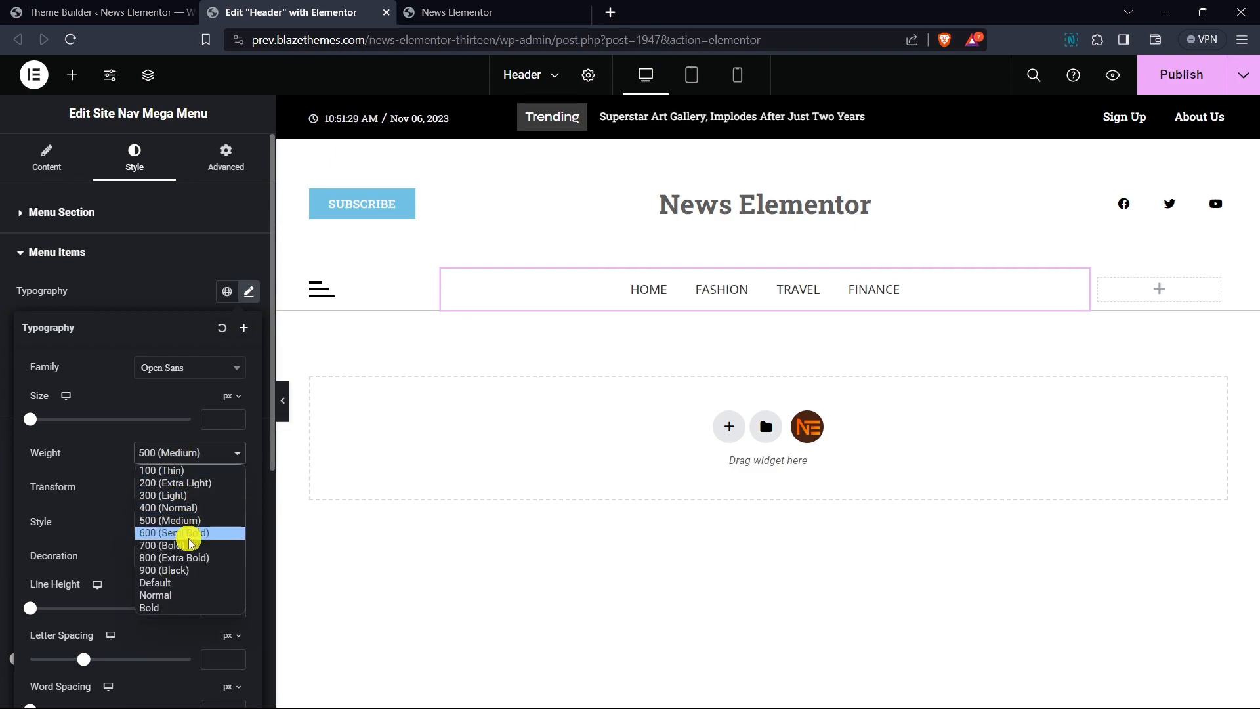
{"action": "left_click", "coordinate": [190, 535]}
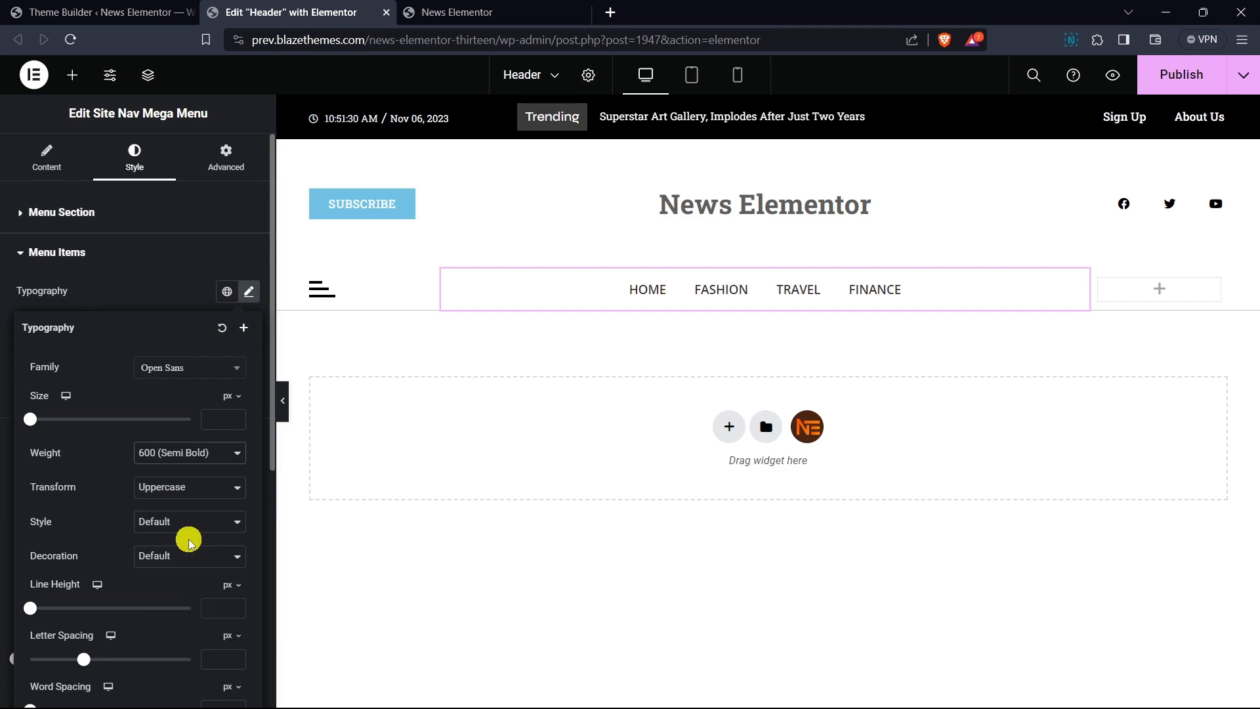
{"action": "left_click", "coordinate": [172, 452]}
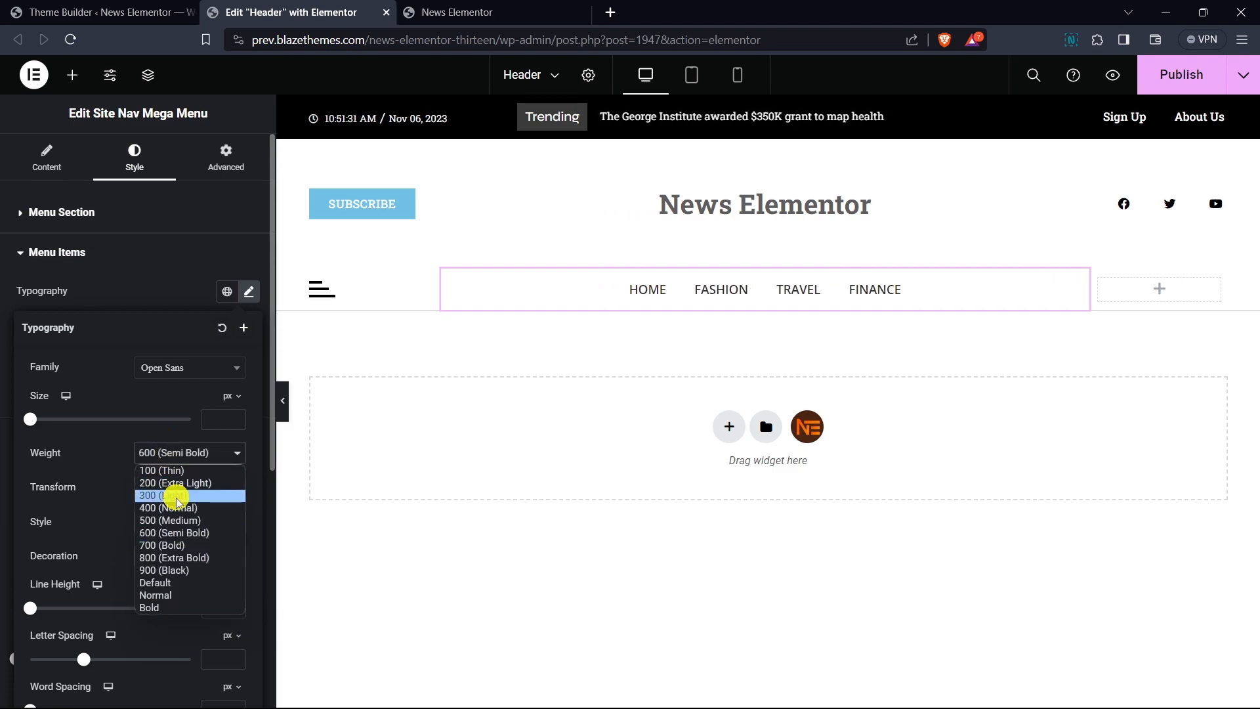
{"action": "left_click", "coordinate": [182, 560]}
{"action": "left_click", "coordinate": [177, 460]}
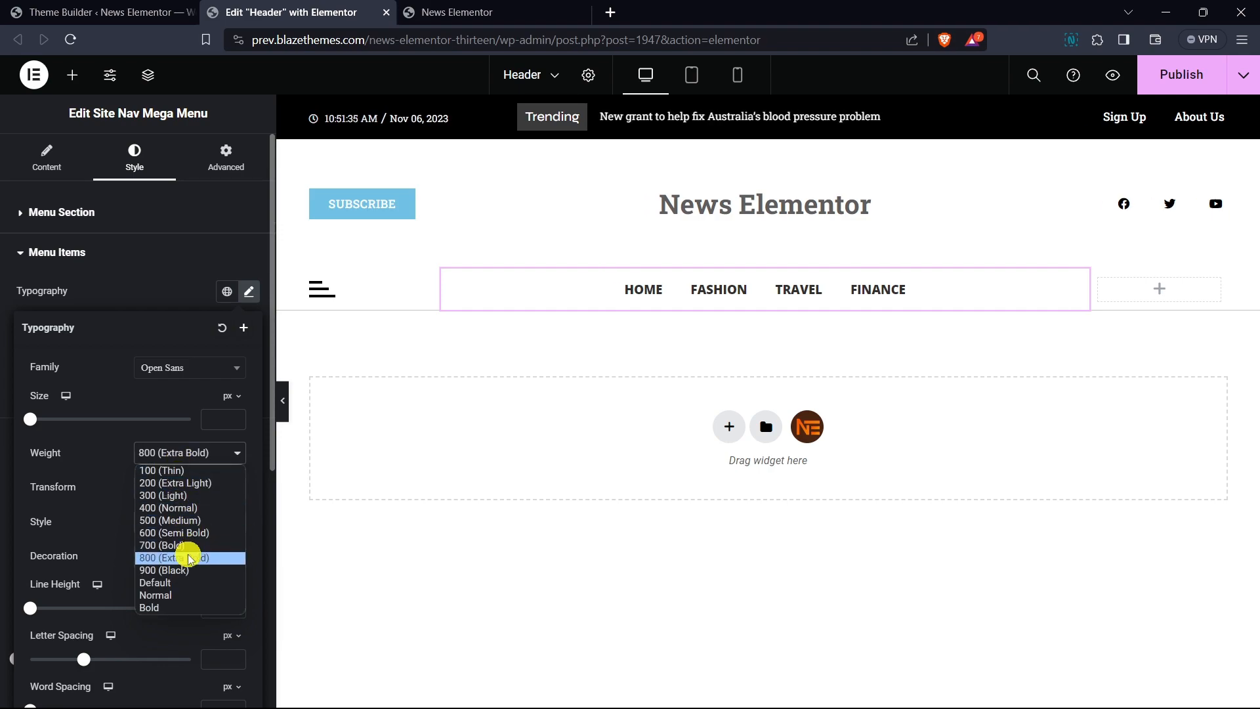
{"action": "left_click", "coordinate": [189, 546]}
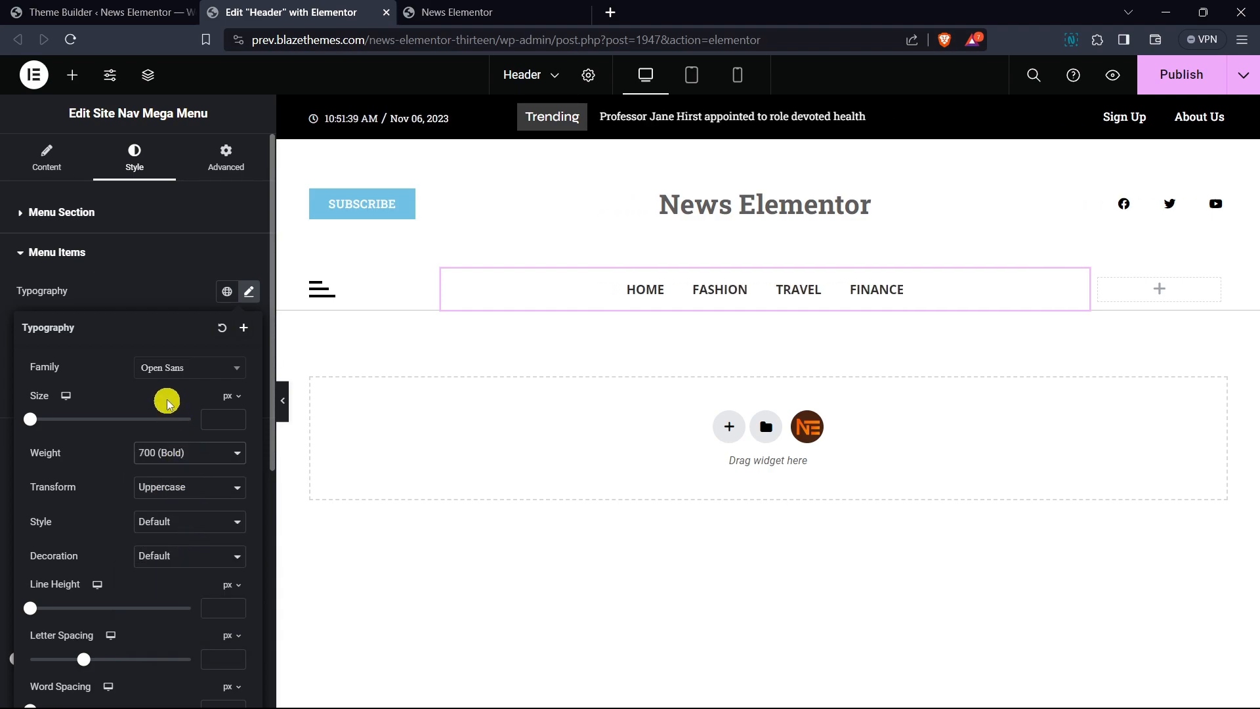
{"action": "type", "text": "14"}
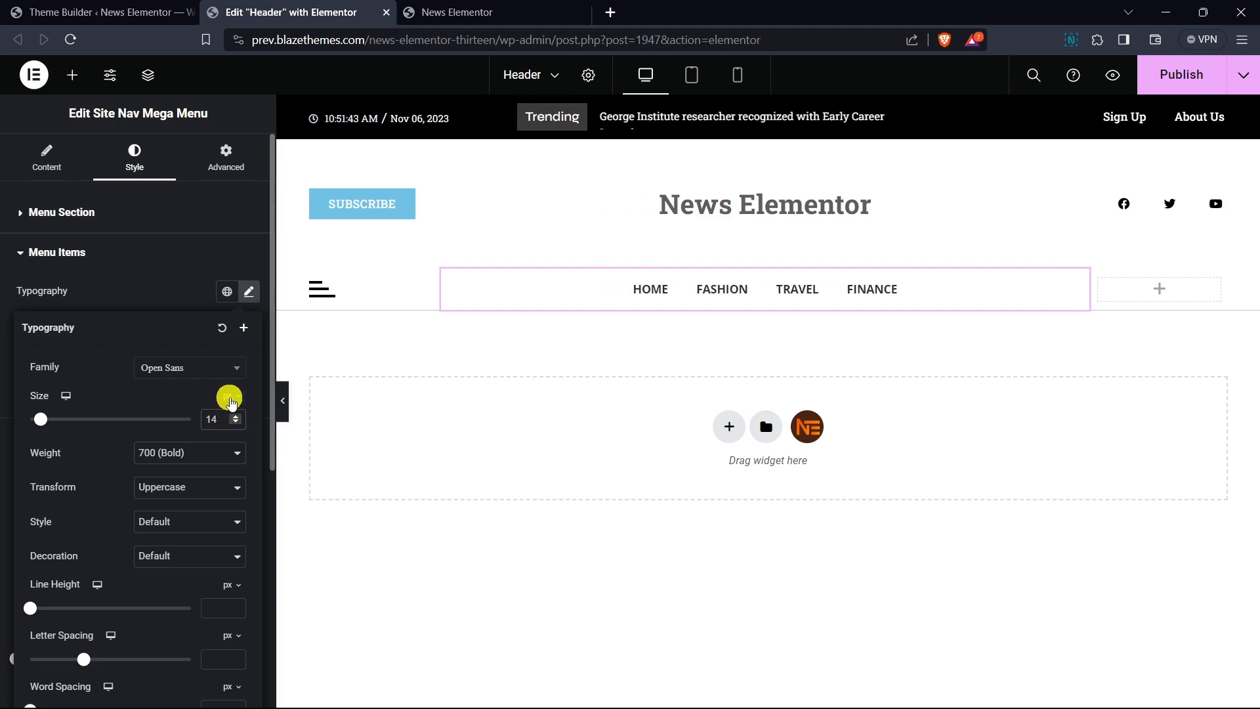
{"action": "left_click", "coordinate": [182, 304]}
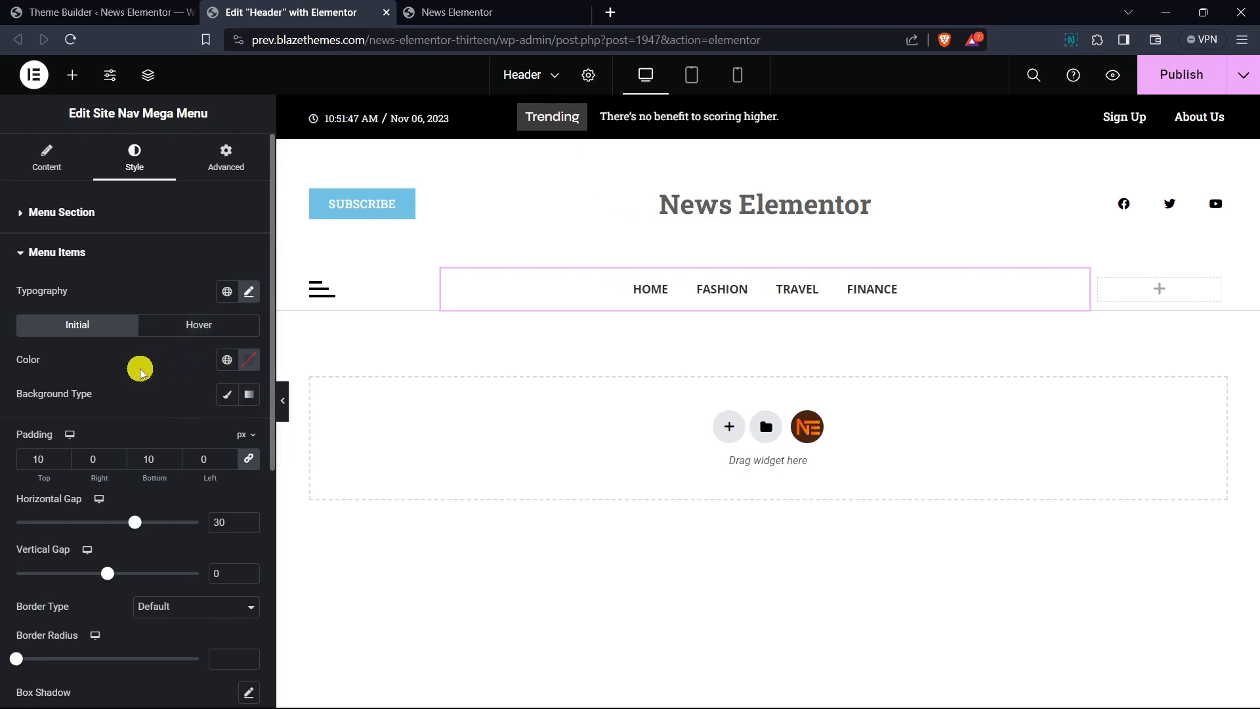
- Set the active menu item's color to the global Primary color
{"action": "scroll", "coordinate": [140, 371], "scroll_direction": "down", "scroll_amount": 3}
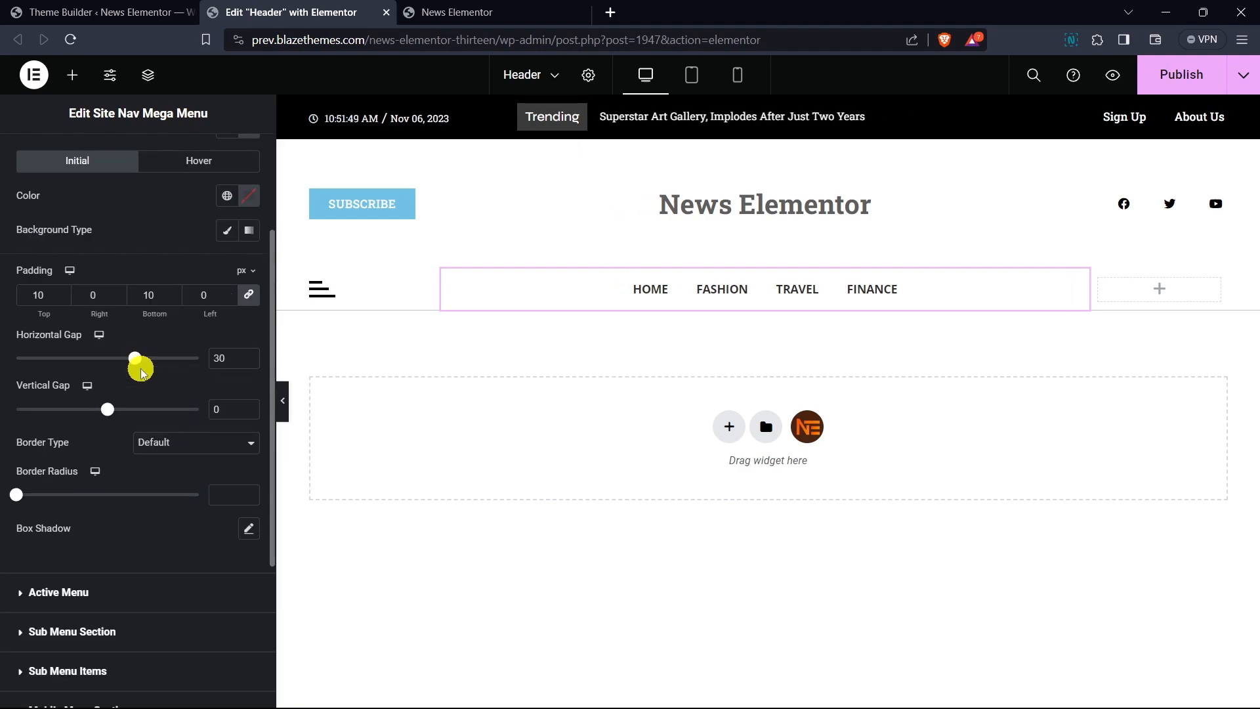
{"action": "left_click", "coordinate": [191, 592]}
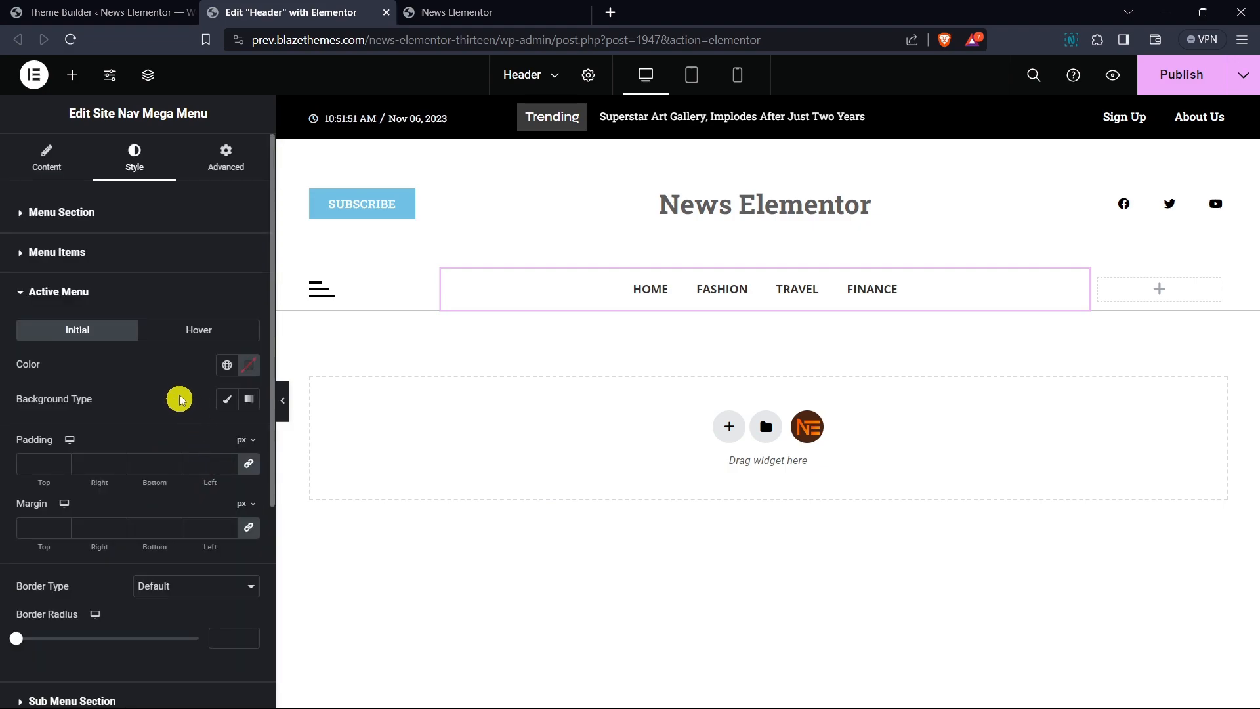
{"action": "left_click", "coordinate": [227, 365]}
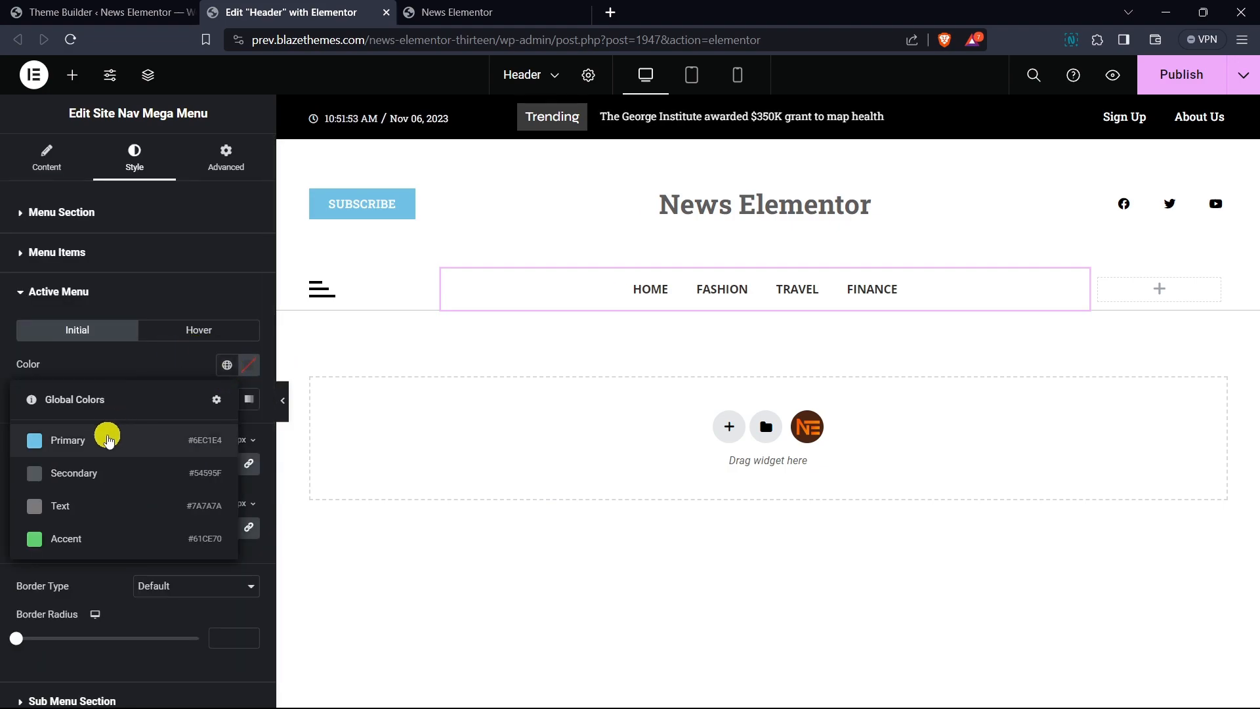
{"action": "left_click", "coordinate": [103, 440]}
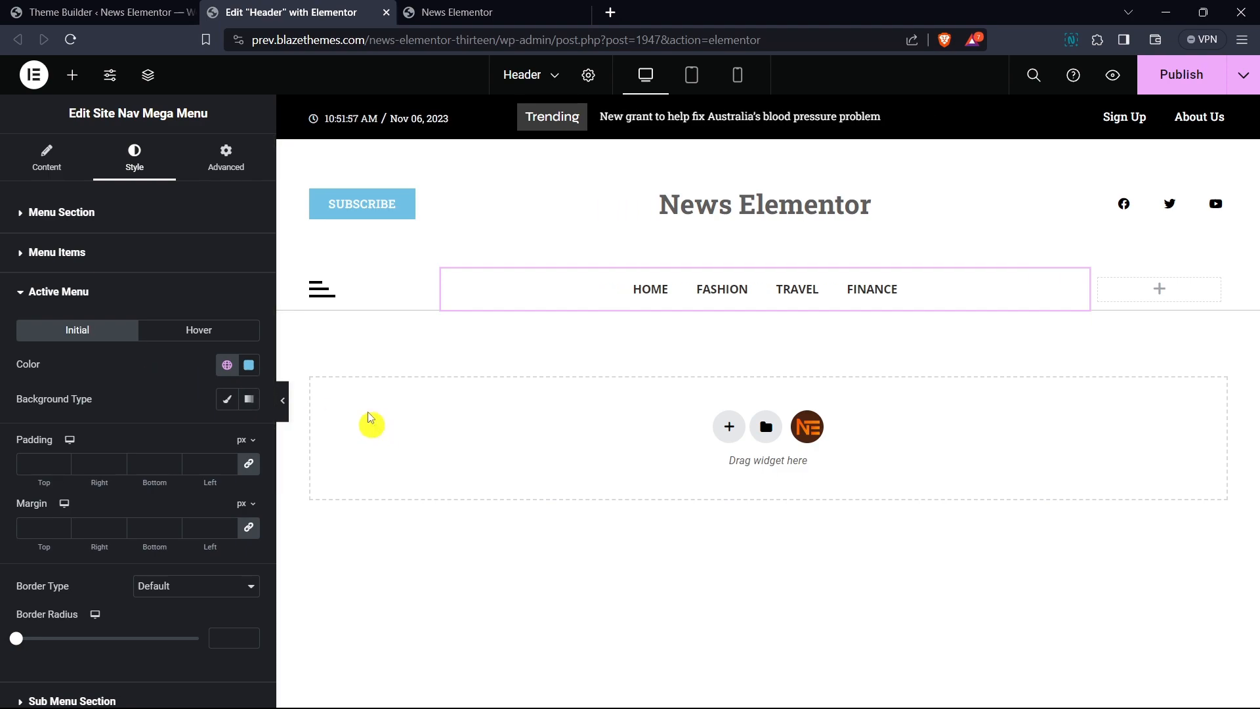
- Search for the search widget and place Live Search in the right column of the menu row
{"action": "left_click", "coordinate": [72, 74]}
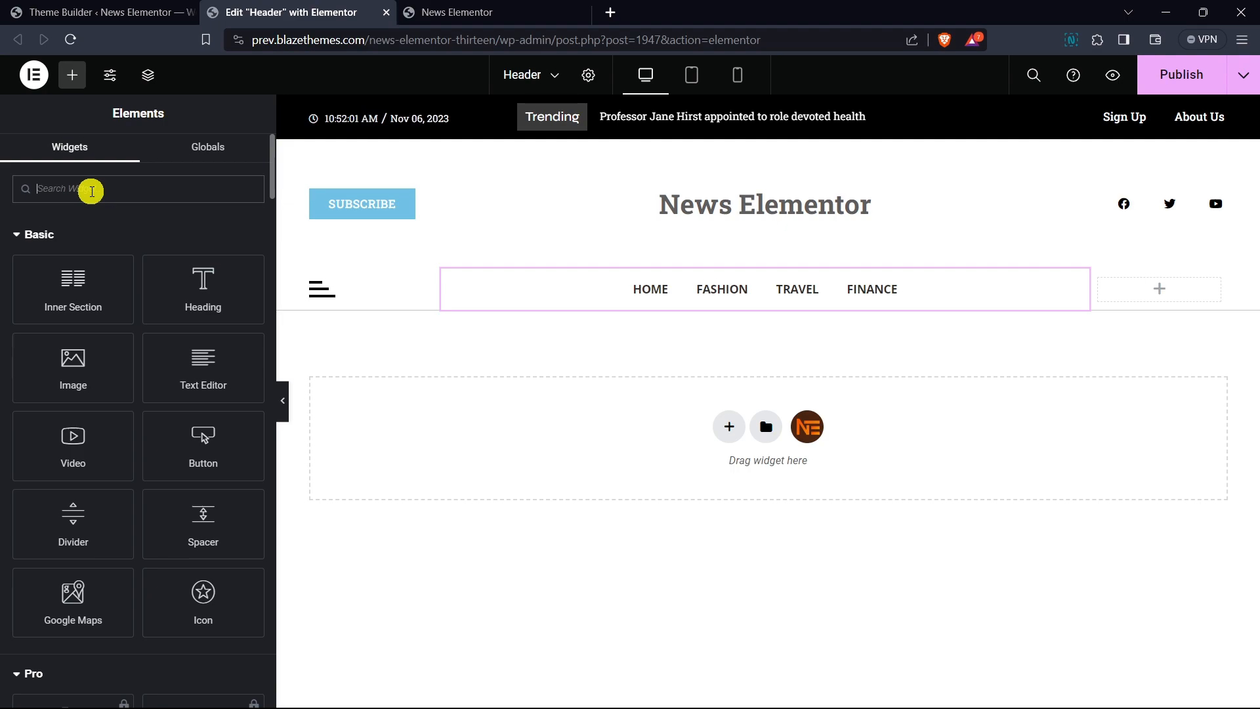
{"action": "type", "text": "search"}
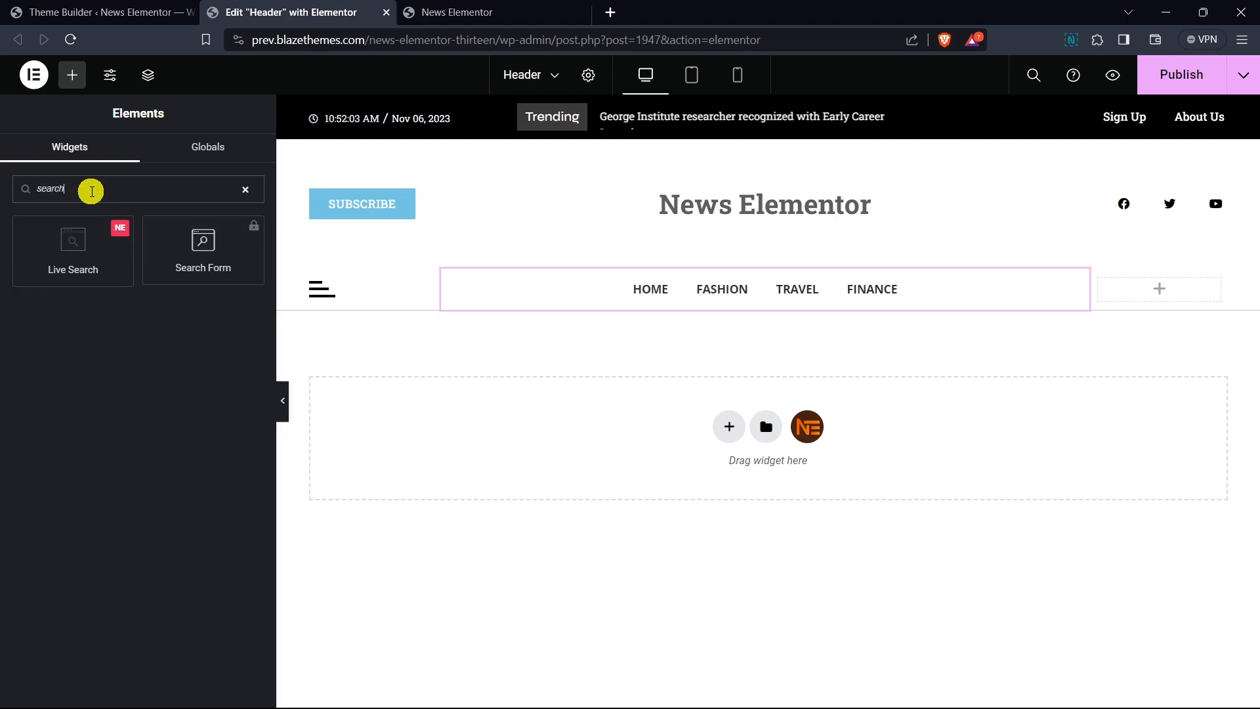
{"action": "left_click_drag", "start_coordinate": [105, 252], "coordinate": [1180, 302]}
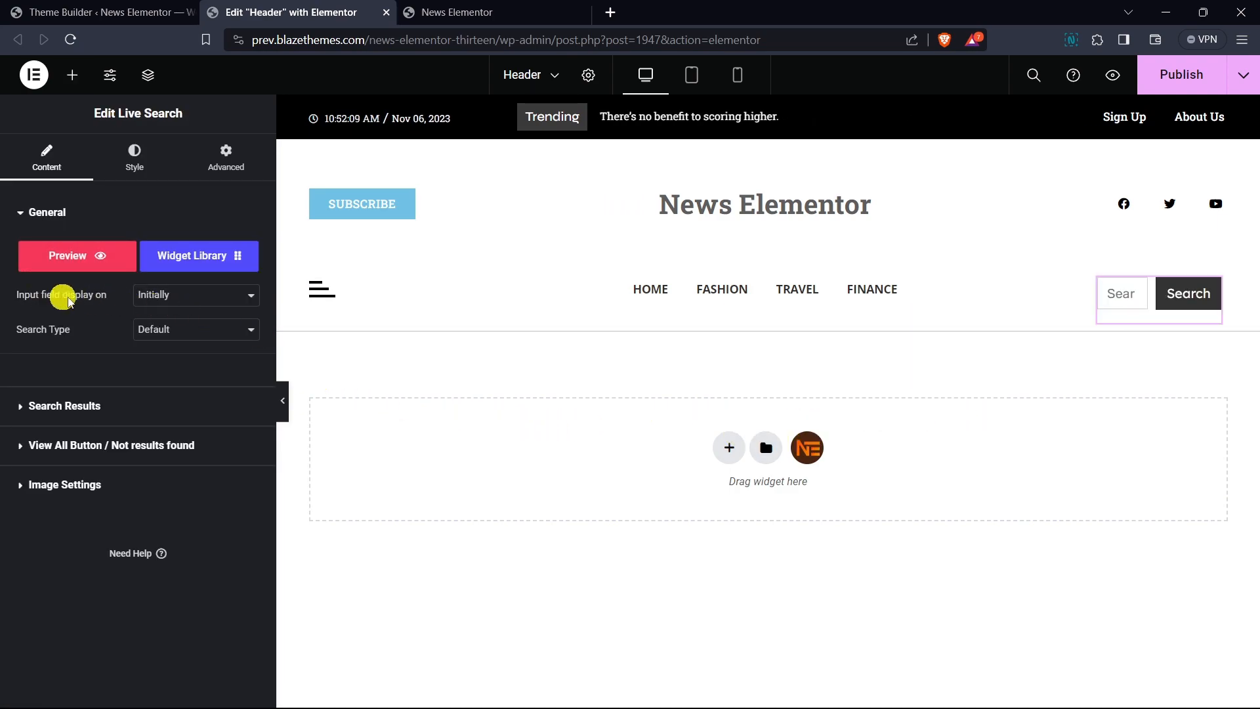
- Set the search input to display On Icon Click and align the search icon to the right
{"action": "left_click", "coordinate": [164, 295]}
{"action": "left_click", "coordinate": [177, 325]}
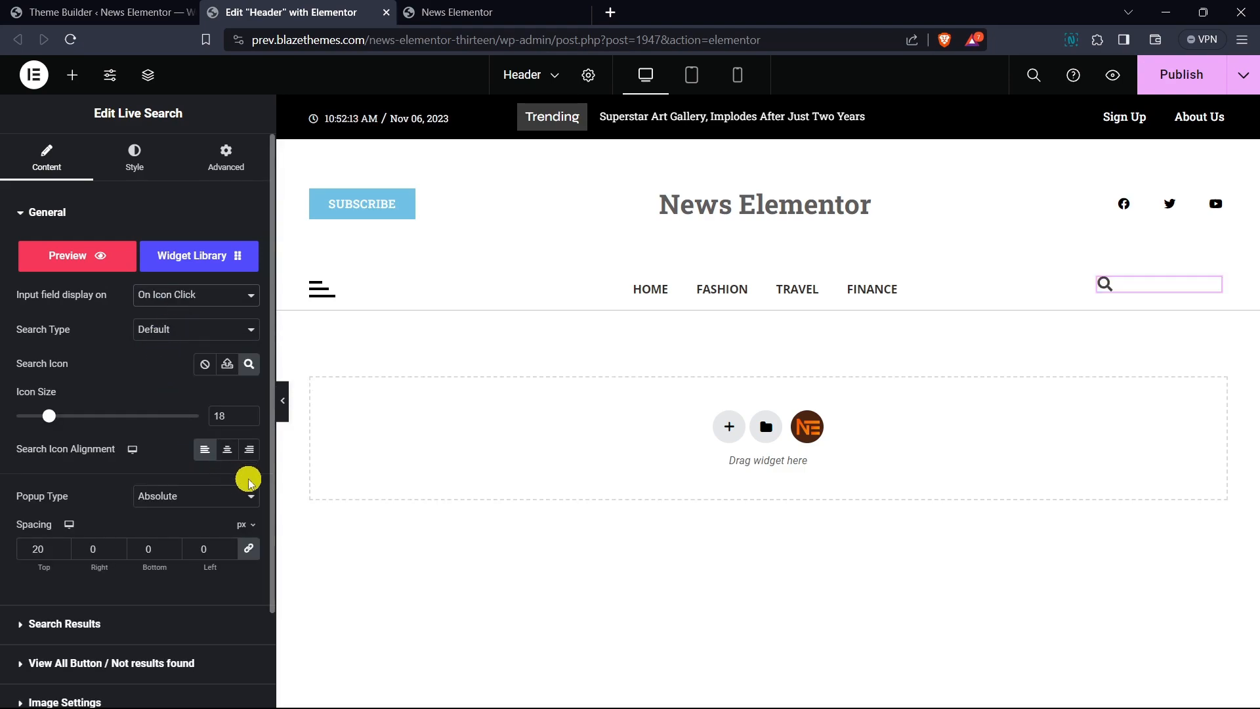
{"action": "left_click", "coordinate": [251, 452]}
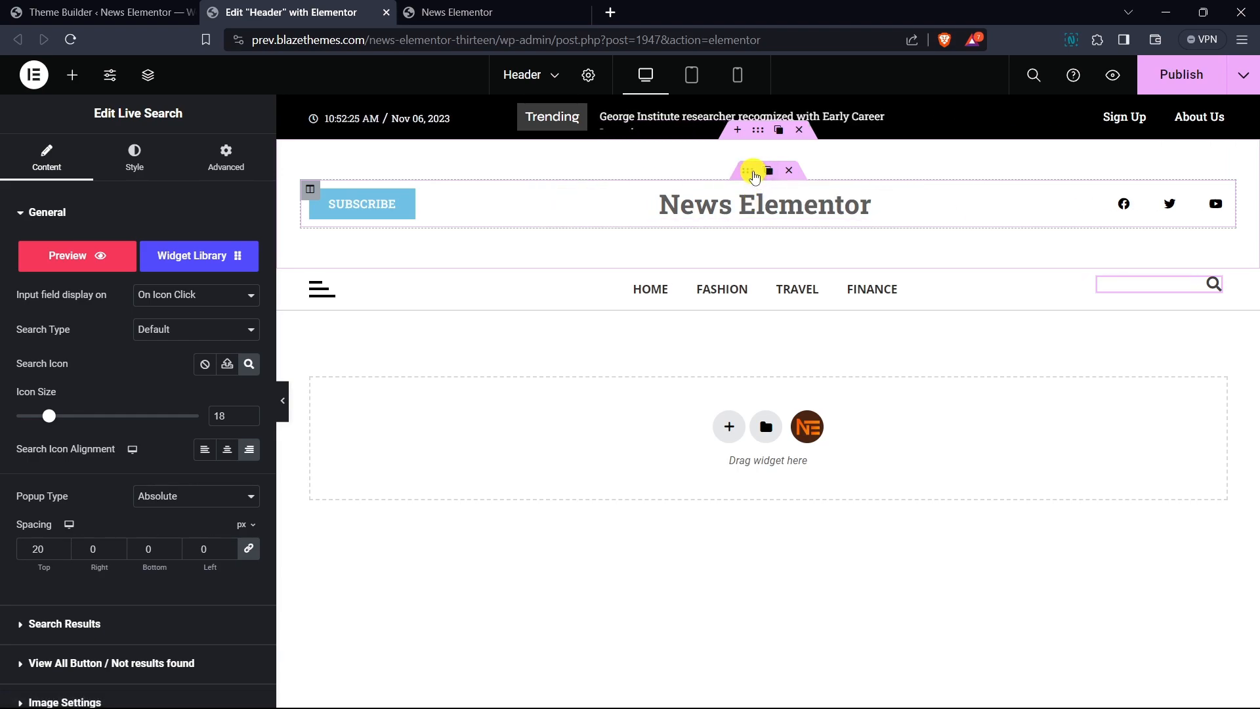
- Give the logo row's inner section a solid border of 2 px on the bottom only, 0 elsewhere
{"action": "left_click", "coordinate": [754, 176]}
{"action": "left_click", "coordinate": [150, 174]}
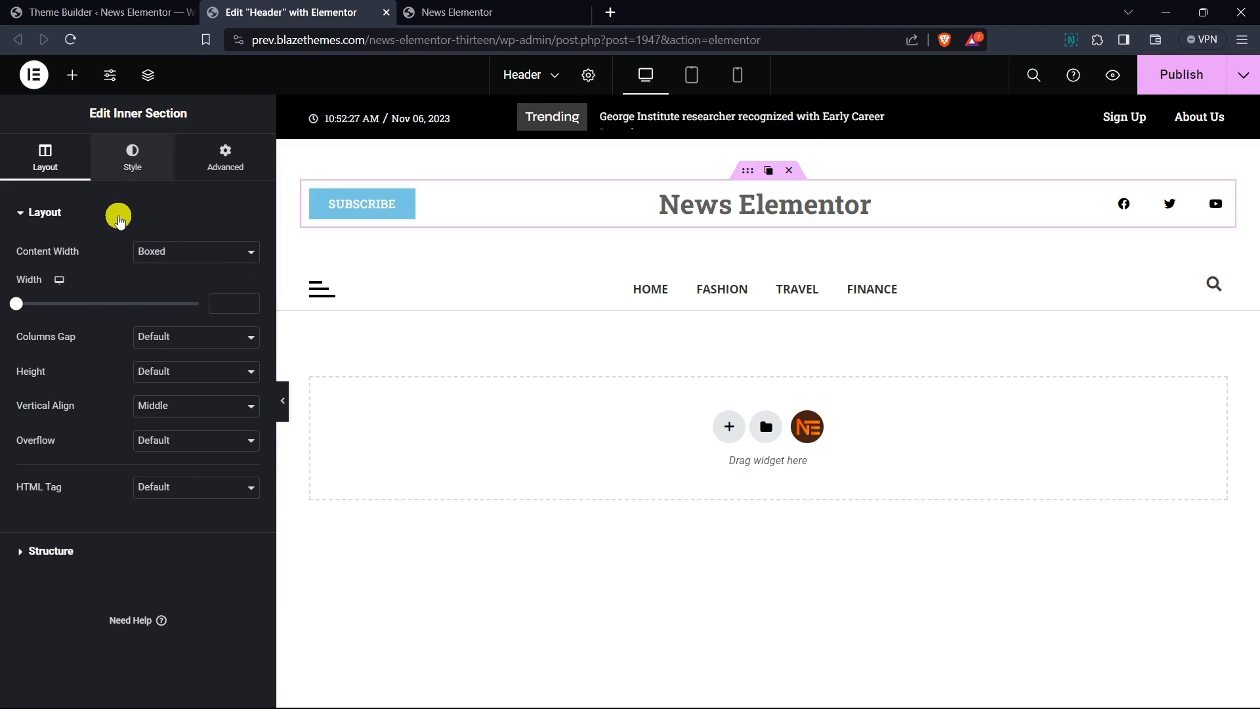
{"action": "left_click", "coordinate": [79, 212]}
{"action": "left_click", "coordinate": [85, 295]}
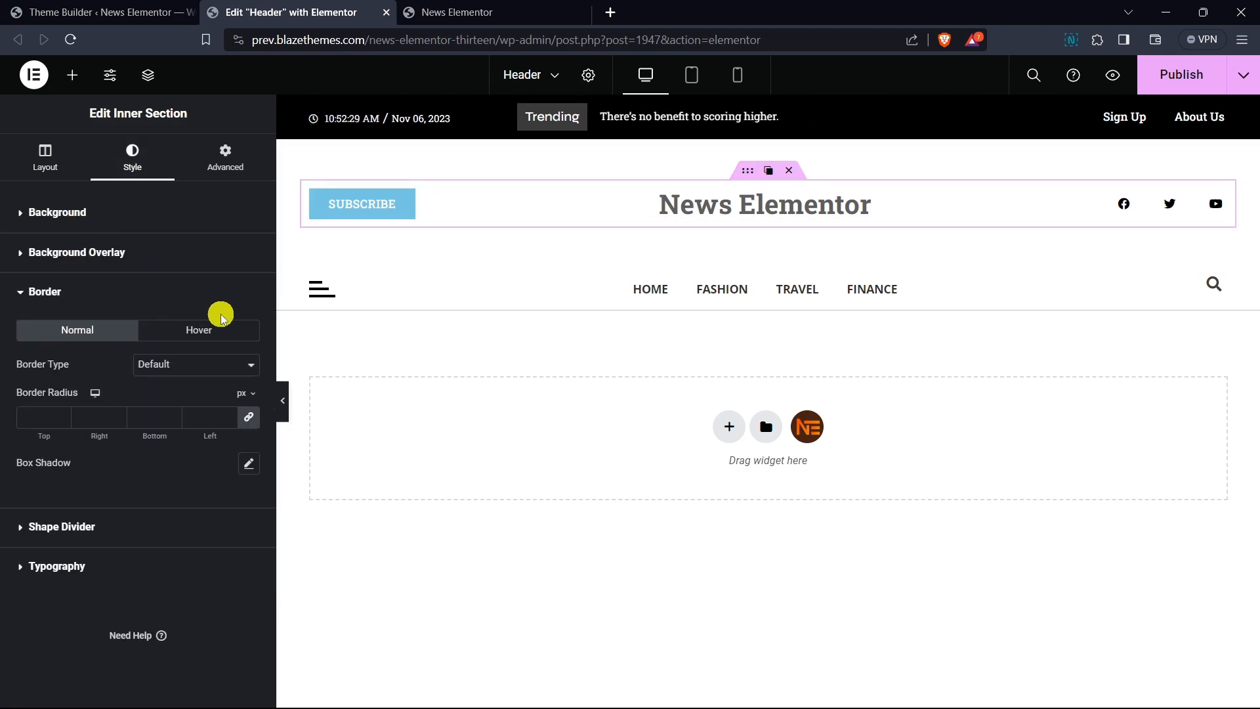
{"action": "left_click", "coordinate": [180, 365]}
{"action": "left_click", "coordinate": [182, 419]}
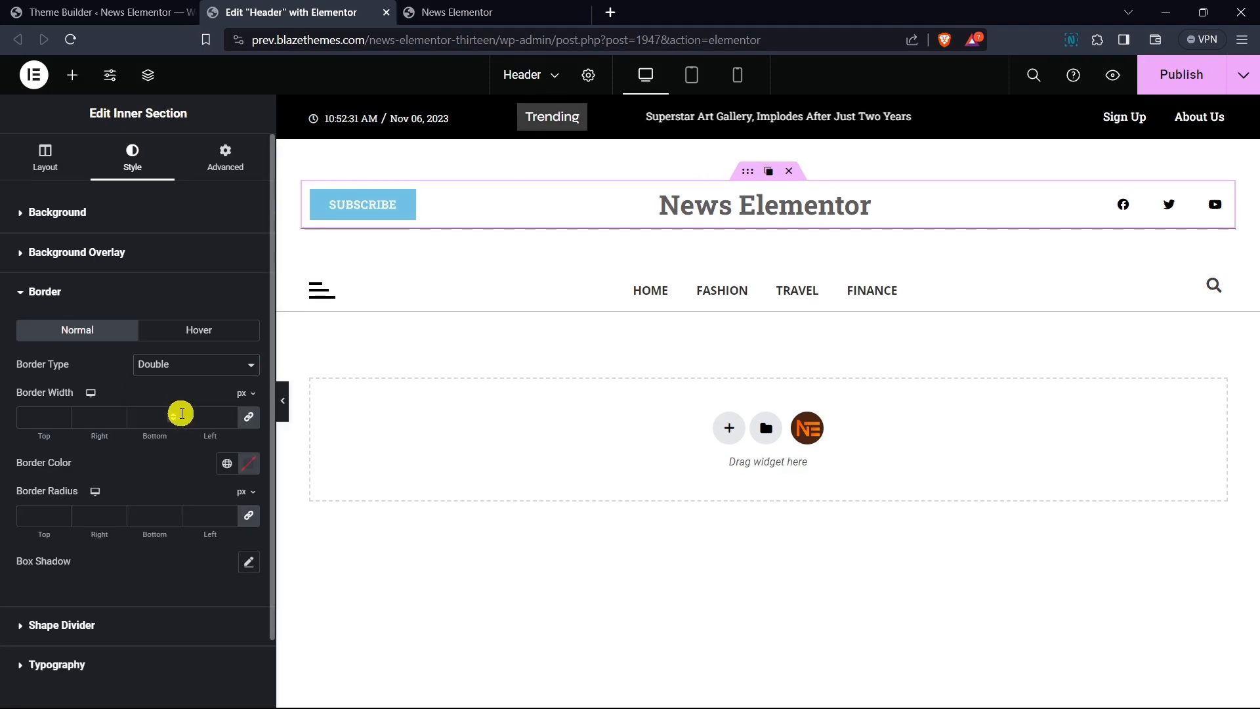
{"action": "left_click", "coordinate": [180, 365]}
{"action": "left_click", "coordinate": [179, 407]}
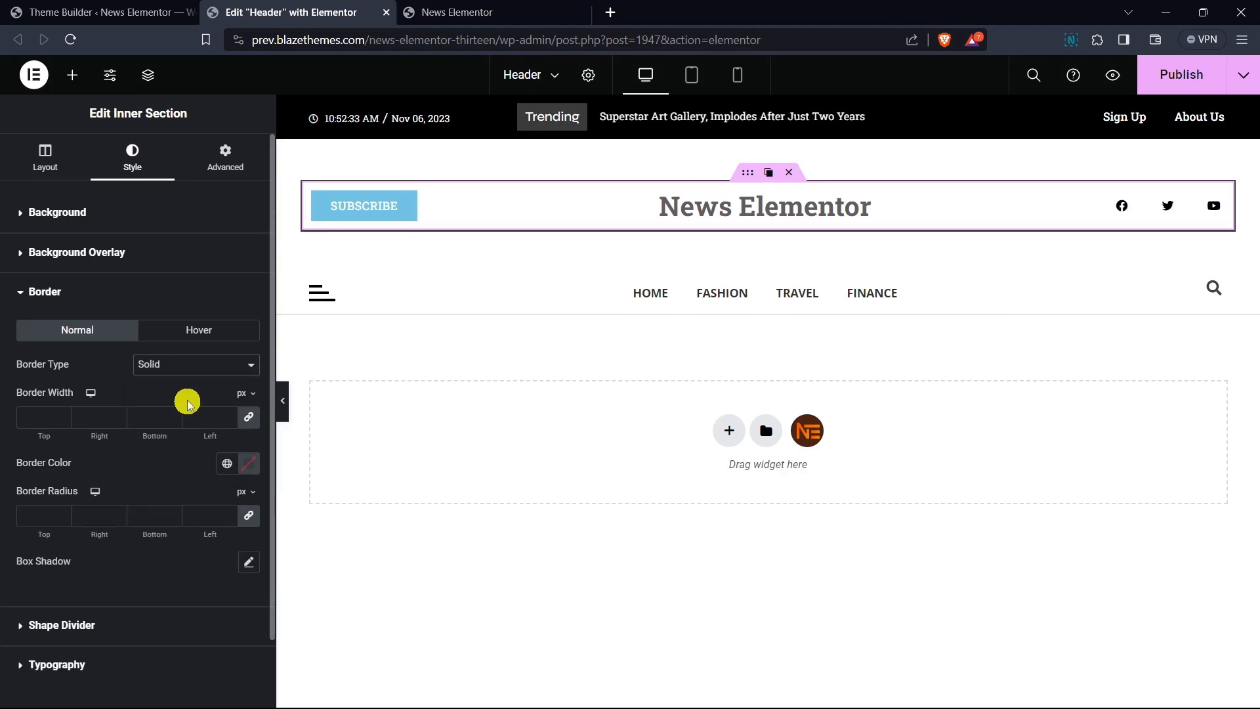
{"action": "left_click", "coordinate": [248, 417]}
{"action": "left_click", "coordinate": [172, 416]}
{"action": "type", "text": "1"}
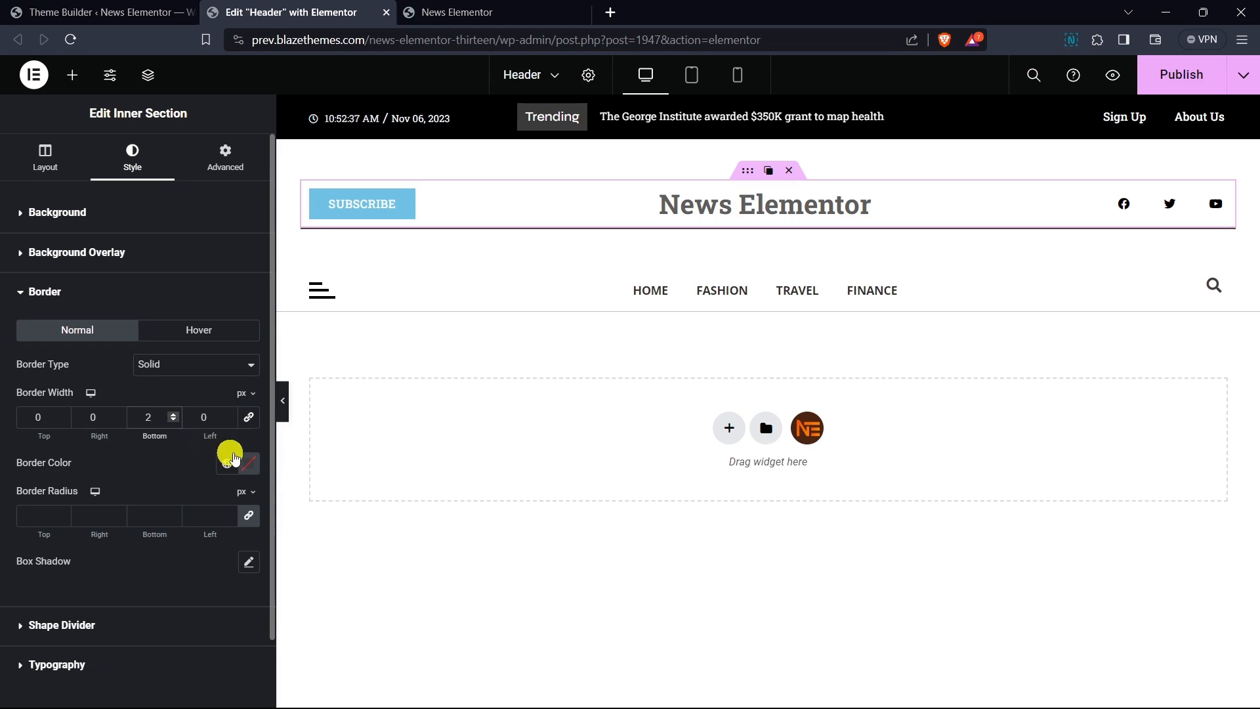
- Set the inner section's border color to #606060
{"action": "left_click", "coordinate": [250, 466]}
{"action": "left_click_drag", "start_coordinate": [158, 368], "coordinate": [142, 326]}
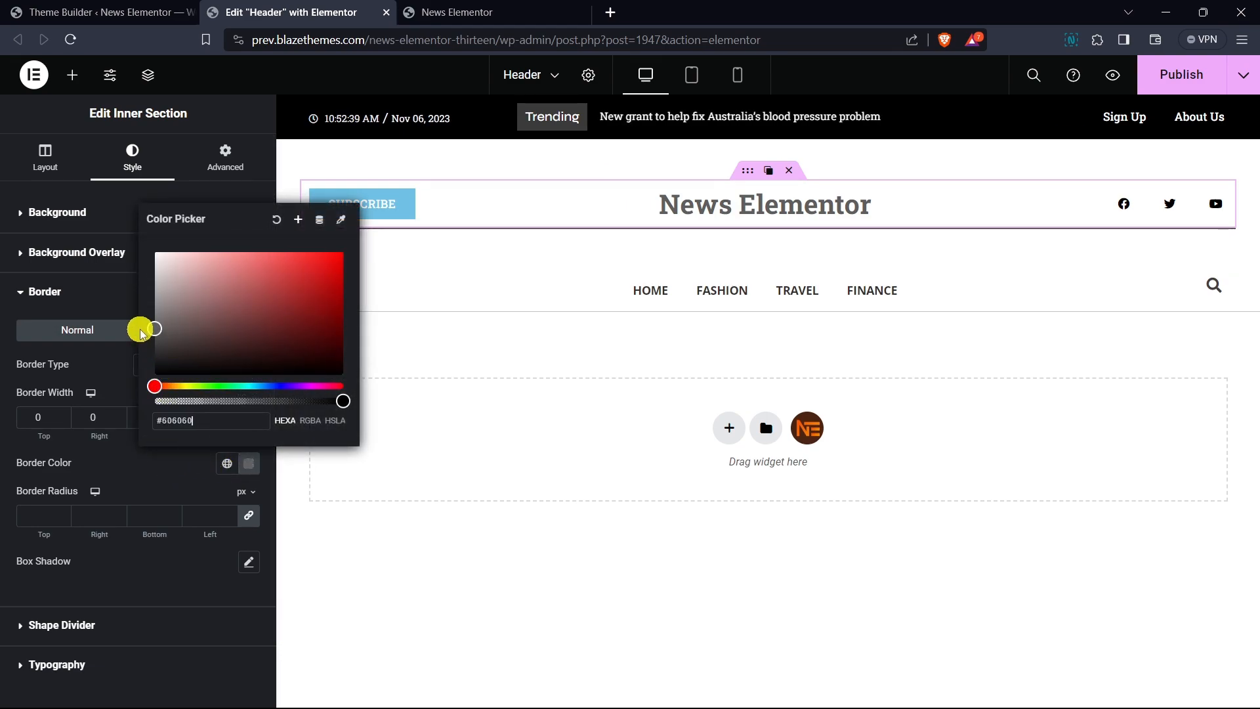
{"action": "left_click", "coordinate": [122, 362]}
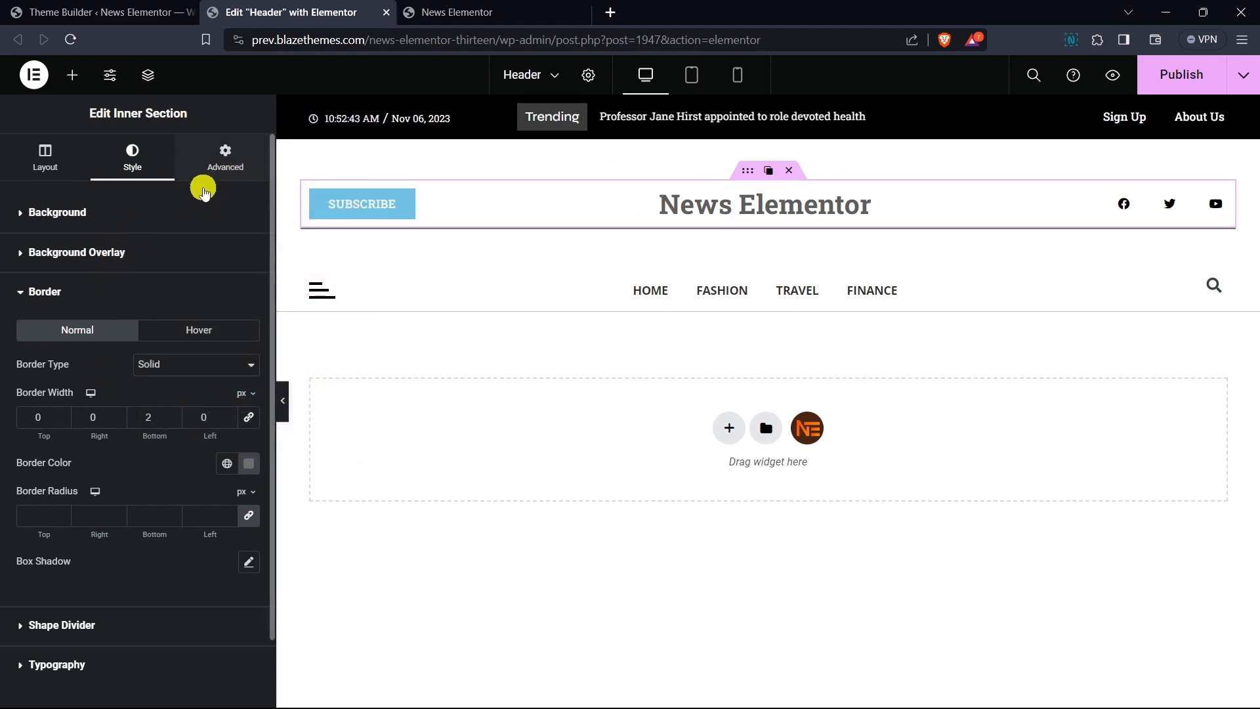
- Set the inner section's top and bottom padding to 50 px
{"action": "left_click", "coordinate": [220, 167]}
{"action": "left_click", "coordinate": [108, 217]}
{"action": "left_click", "coordinate": [73, 256]}
{"action": "left_click", "coordinate": [249, 372]}
{"action": "left_click", "coordinate": [38, 374]}
{"action": "type", "text": "520"}
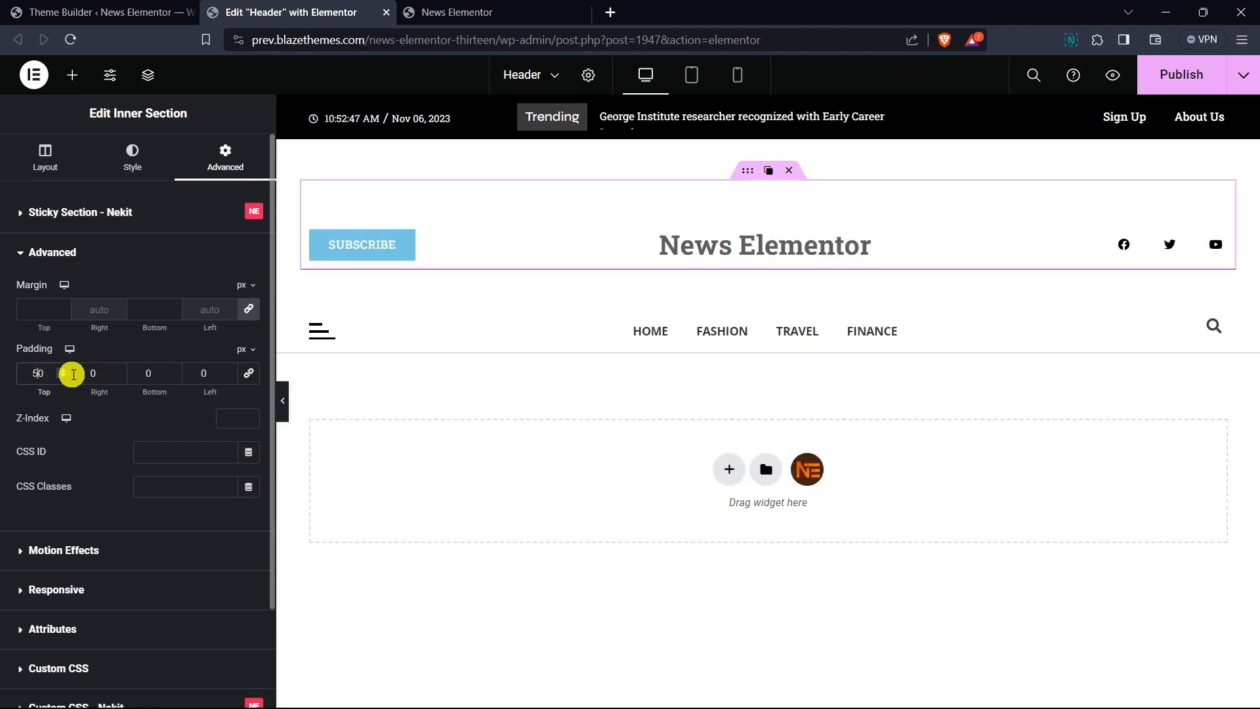
{"action": "key", "text": "BackSpace"}
{"action": "key", "text": "BackSpace"}
{"action": "type", "text": "0"}
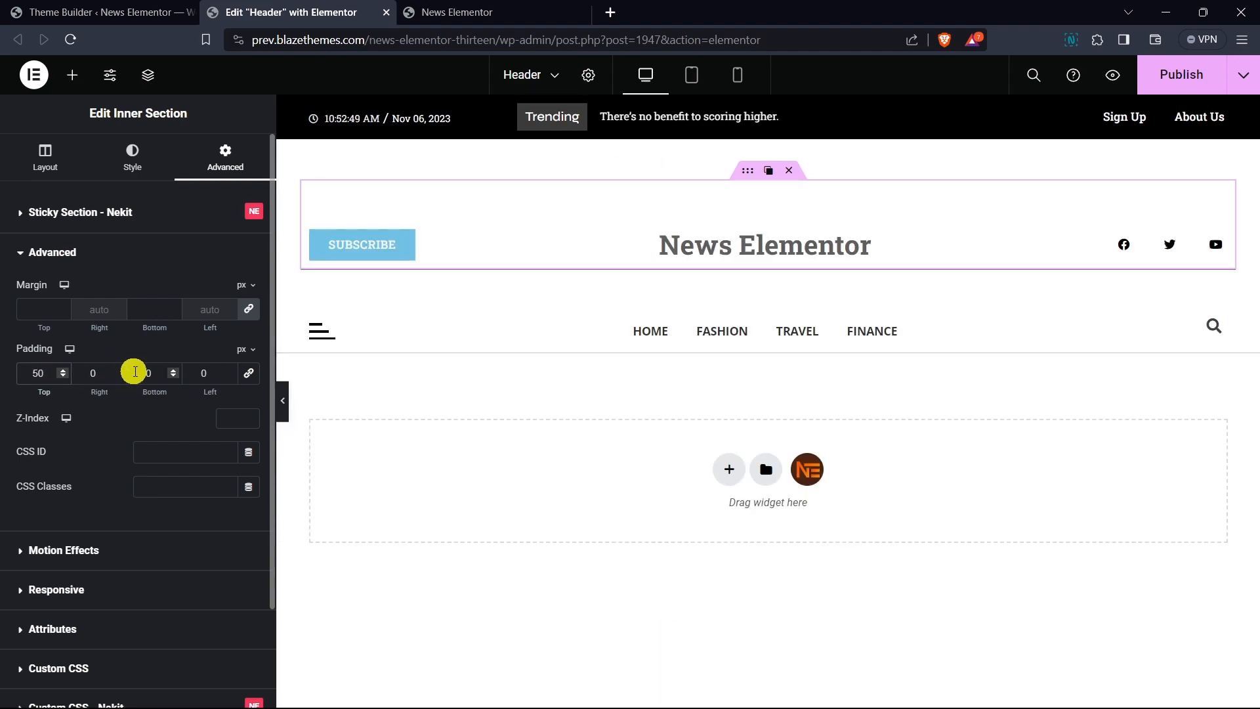
{"action": "left_click", "coordinate": [135, 370]}
{"action": "type", "text": "5"}
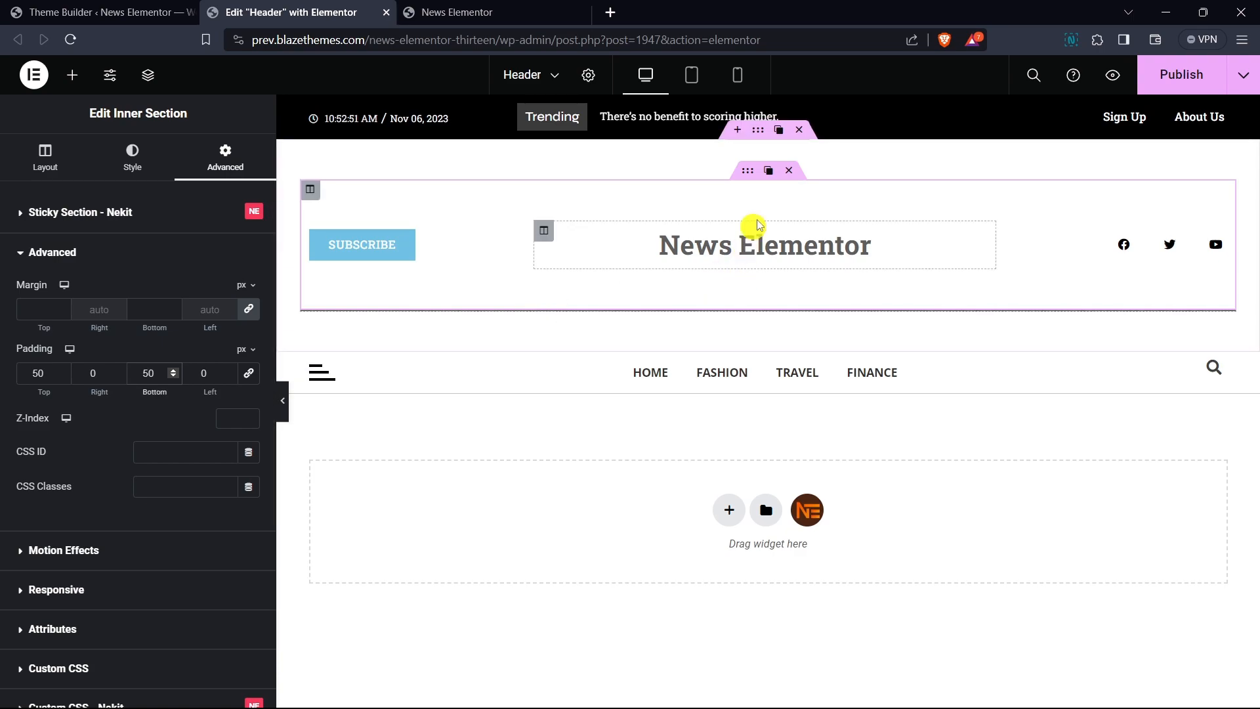
- Set the outer header section's padding to 0 on all sides by linking the values together
{"action": "left_click", "coordinate": [558, 146]}
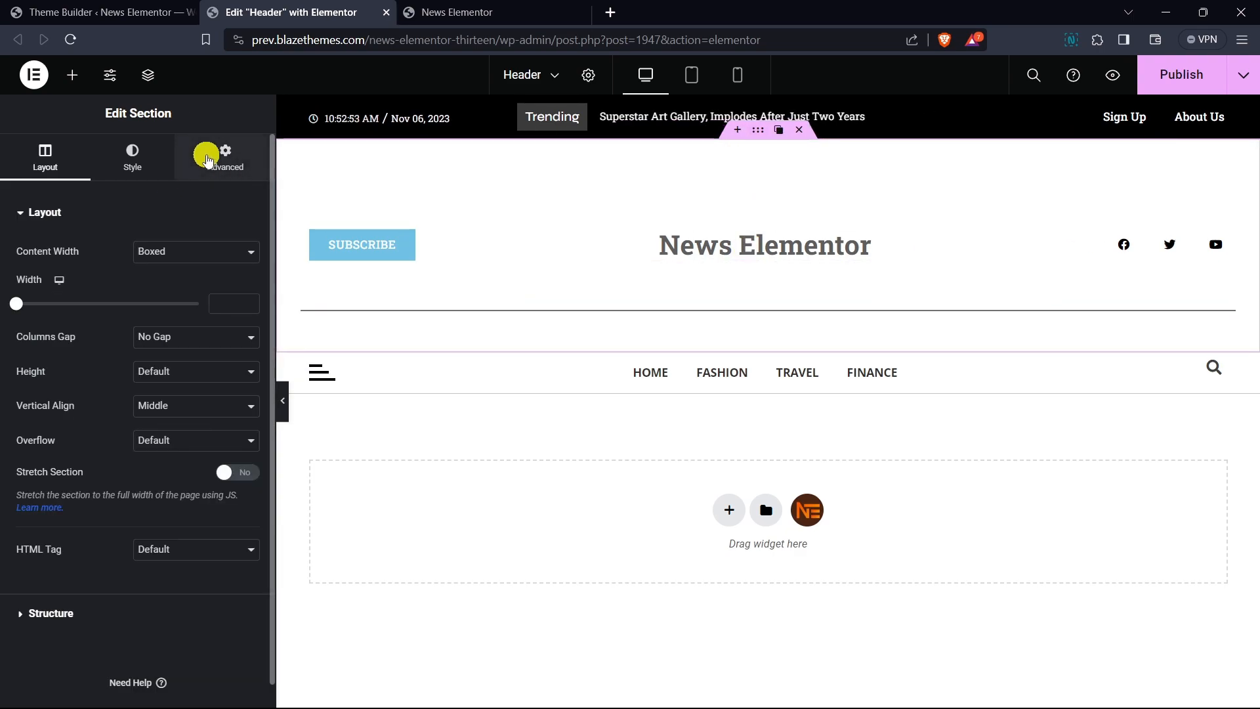
{"action": "left_click", "coordinate": [207, 156]}
{"action": "left_click", "coordinate": [87, 212]}
{"action": "left_click", "coordinate": [87, 256]}
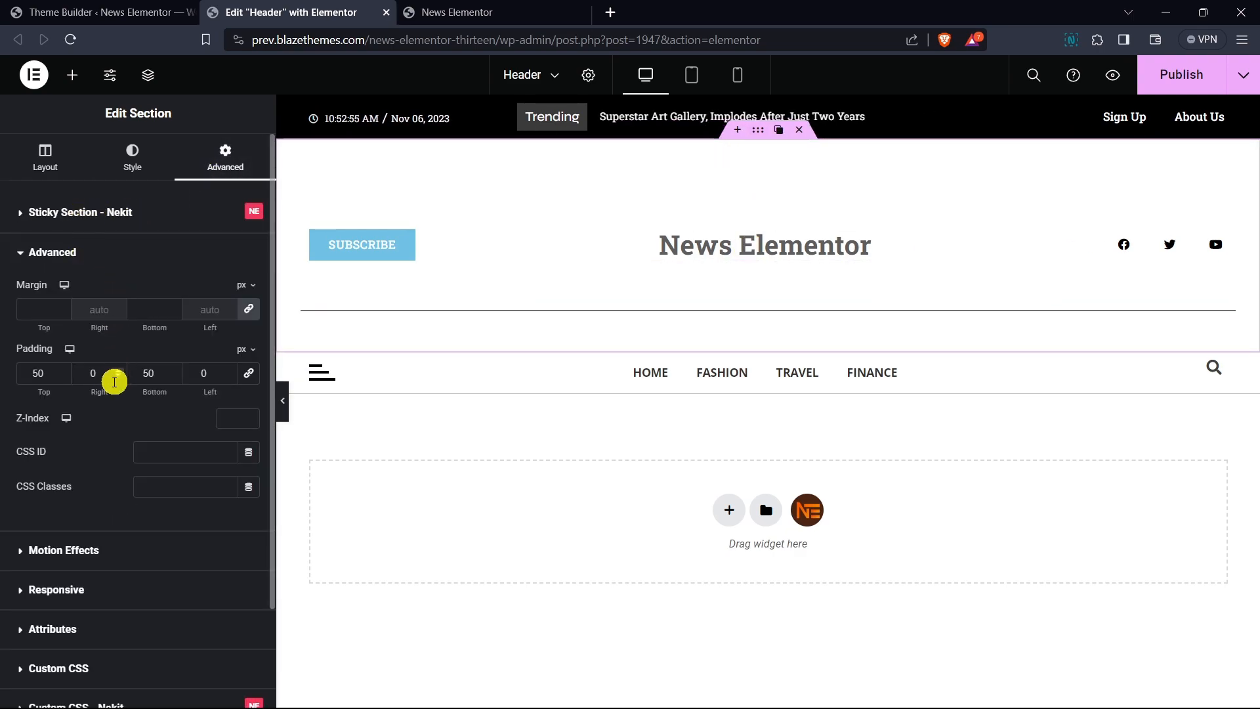
{"action": "type", "text": "0"}
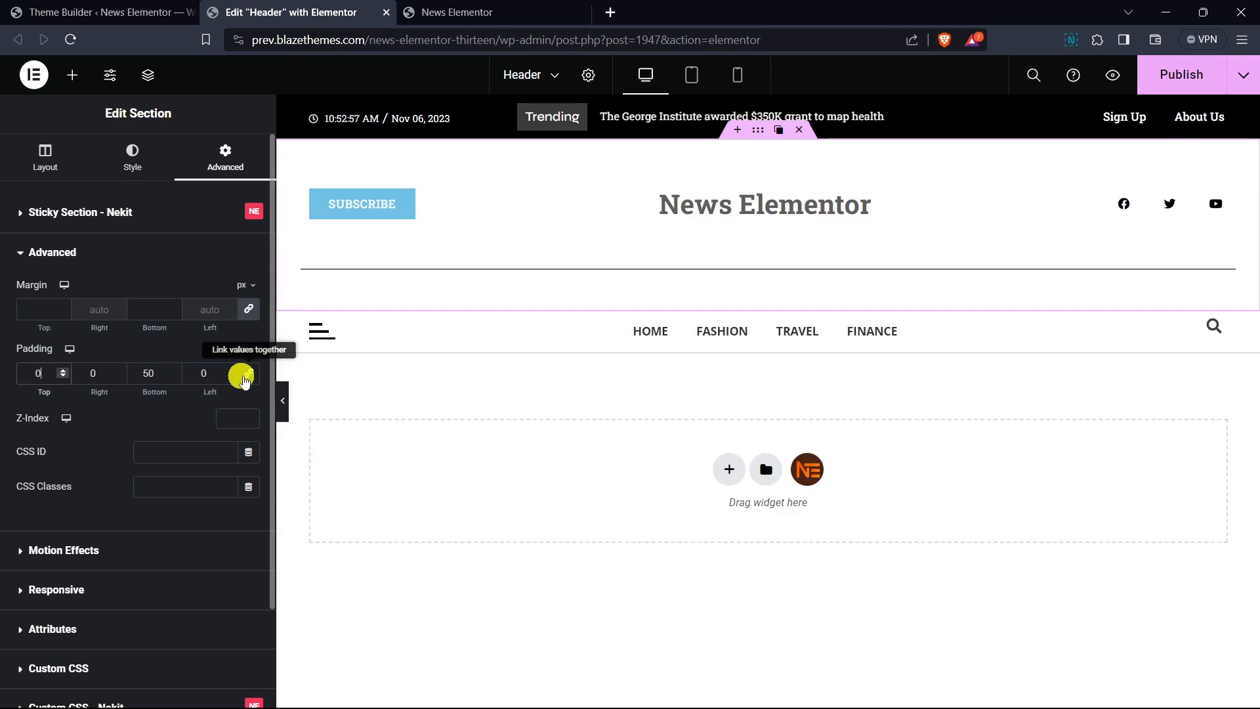
{"action": "left_click", "coordinate": [249, 374]}
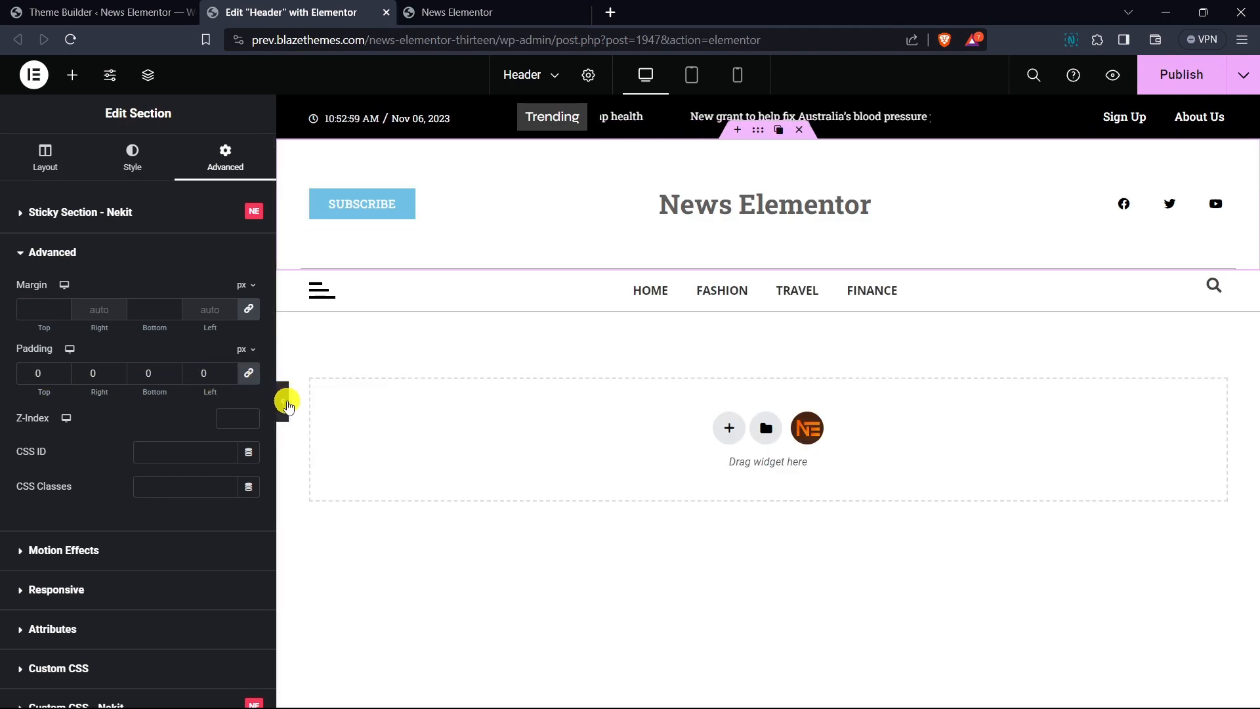
{"action": "left_click", "coordinate": [282, 400]}
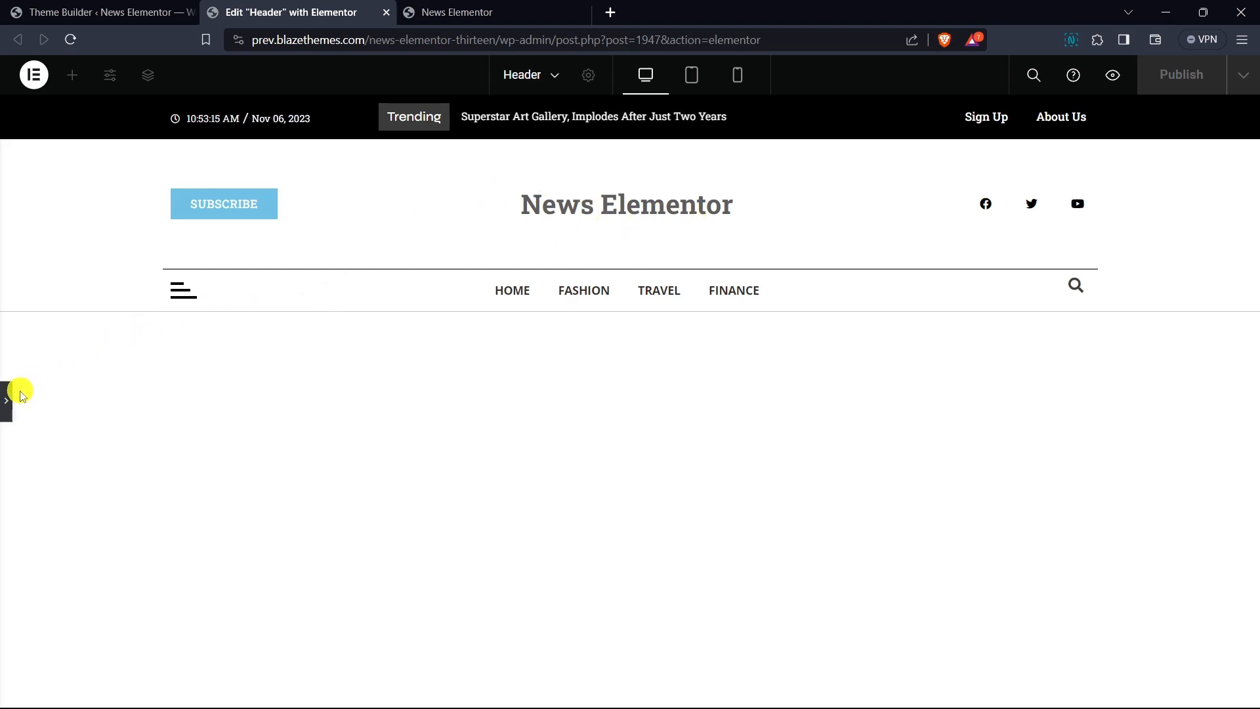
{"action": "left_click", "coordinate": [10, 405]}
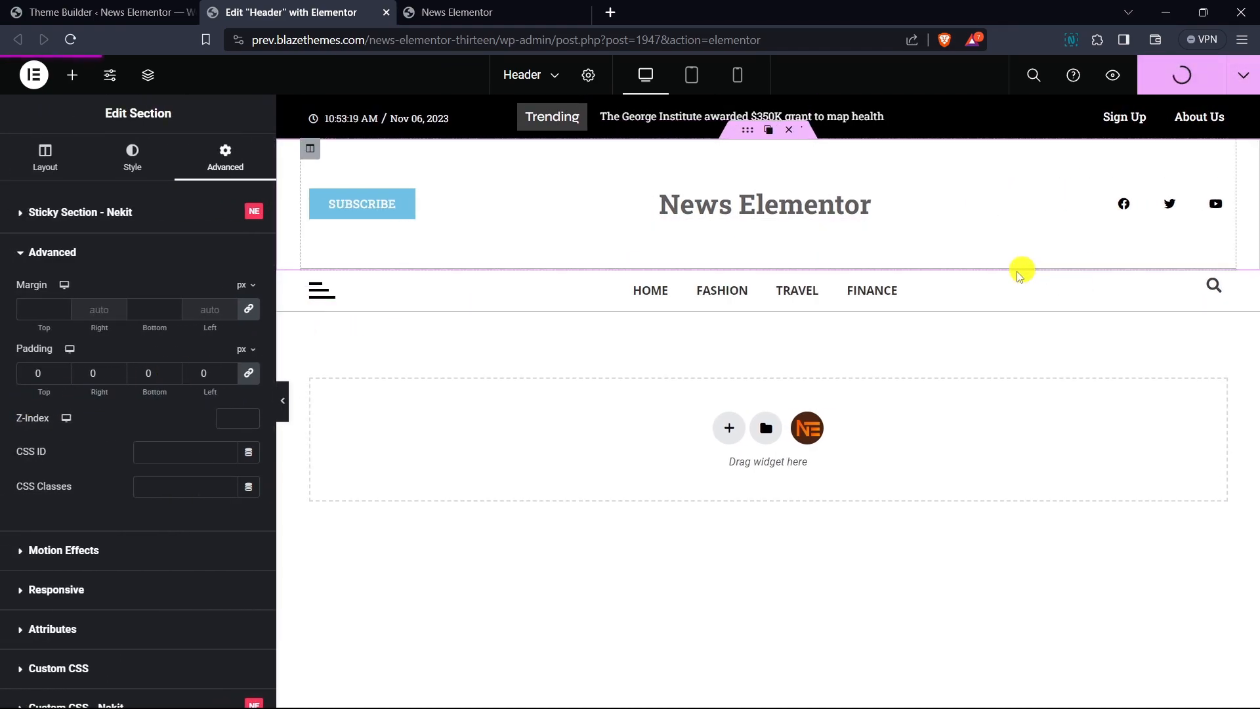
- Switch to the News Elementor site tab and reload the front-end page
{"action": "left_click", "coordinate": [436, 12]}
{"action": "left_click", "coordinate": [451, 39]}
{"action": "key", "text": "Return"}
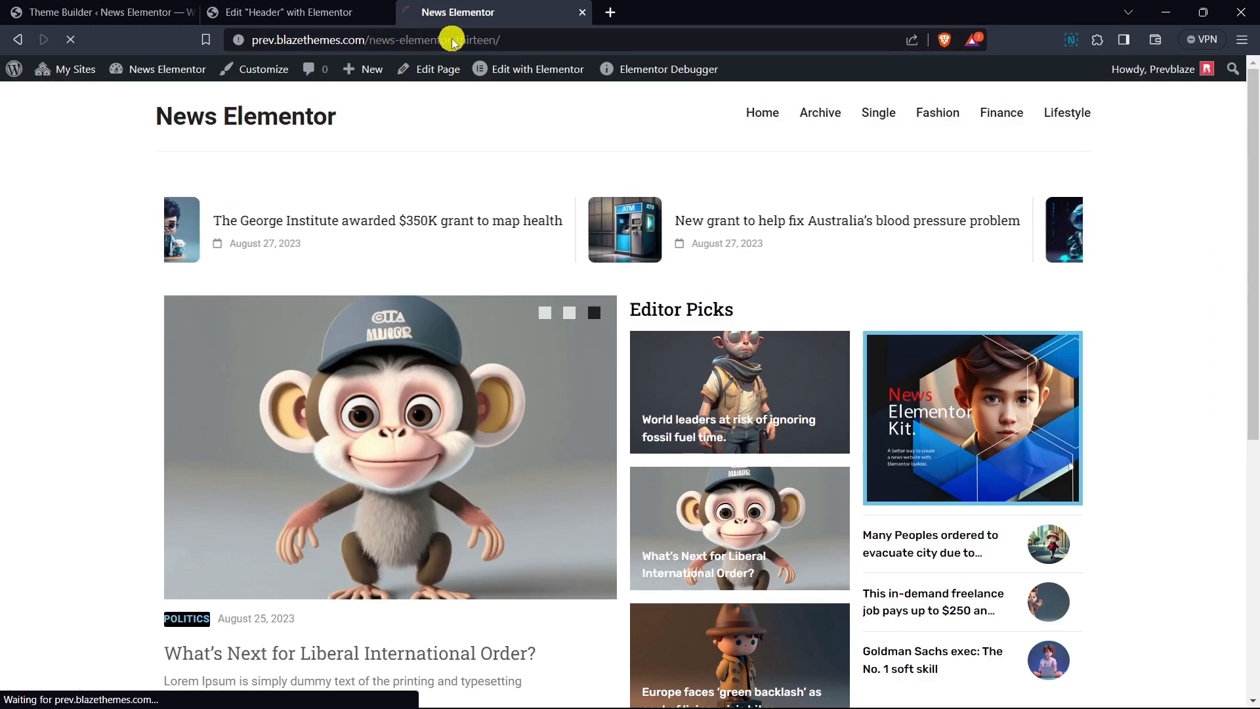